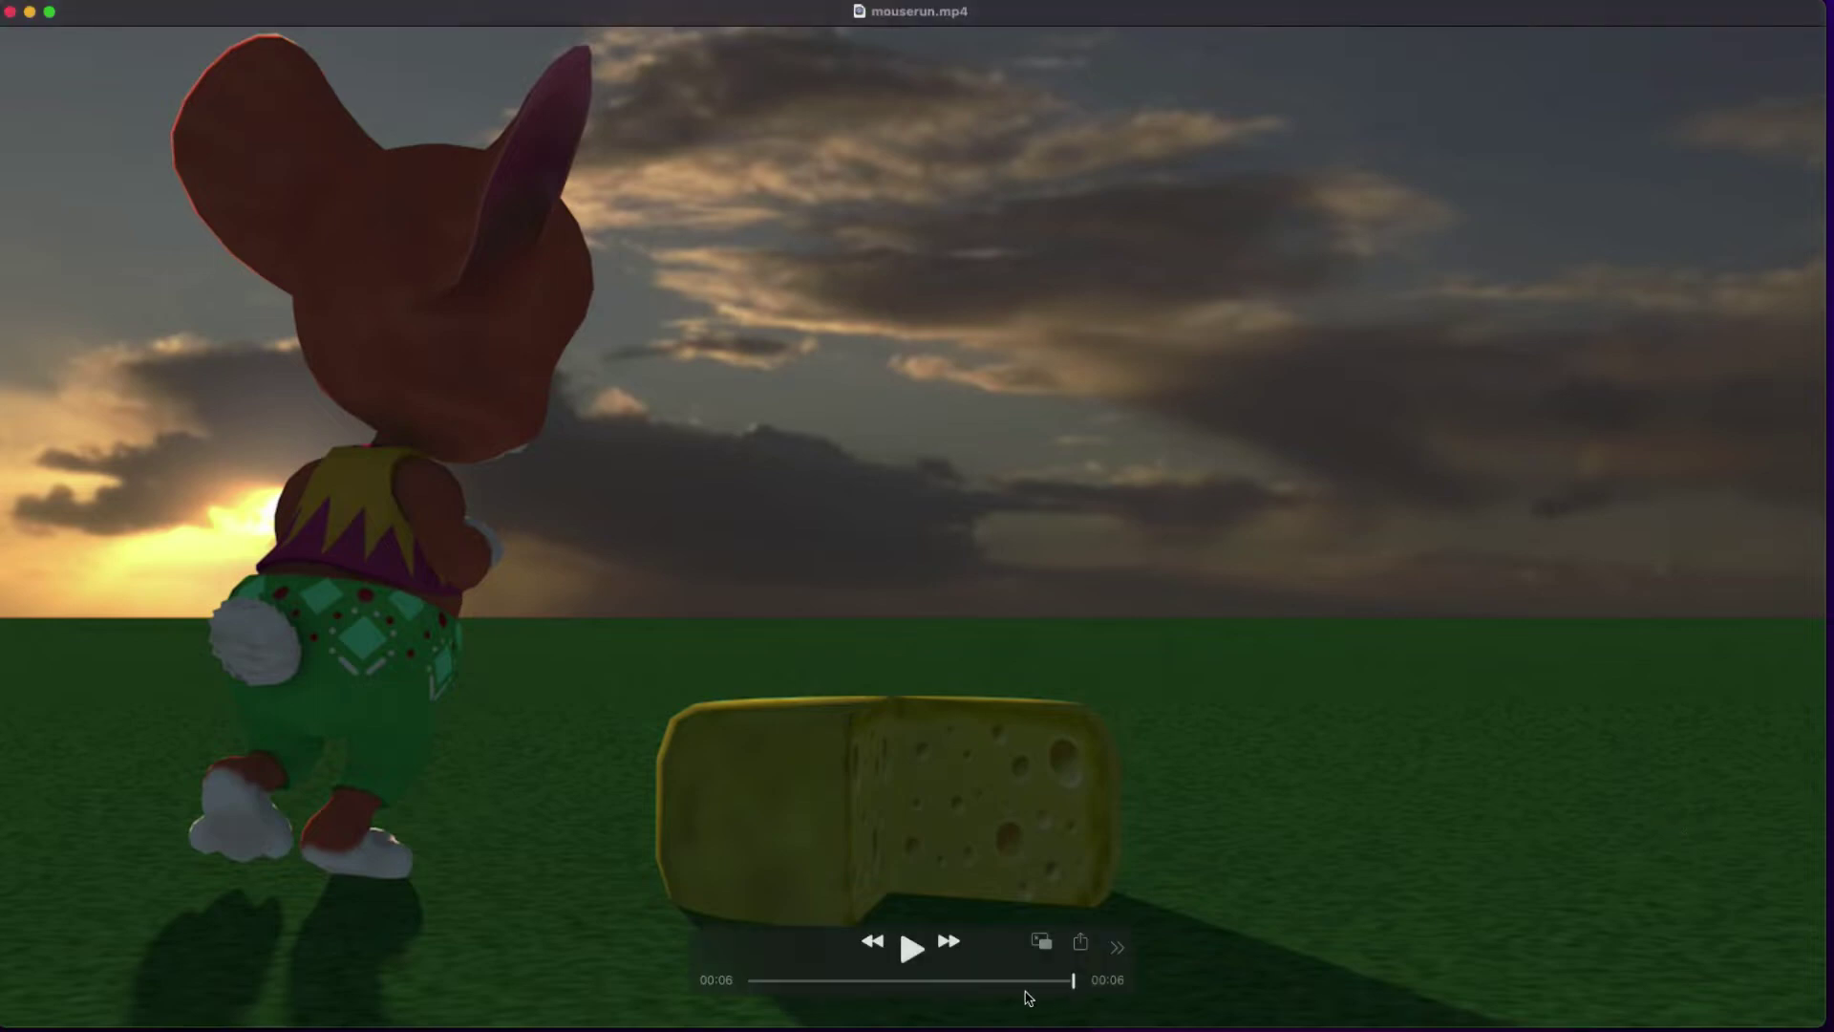
Replay mouserun.mp4 twice, rewinding it to 00:00 after each playback.
{"action": "left_click", "coordinate": [910, 949]}
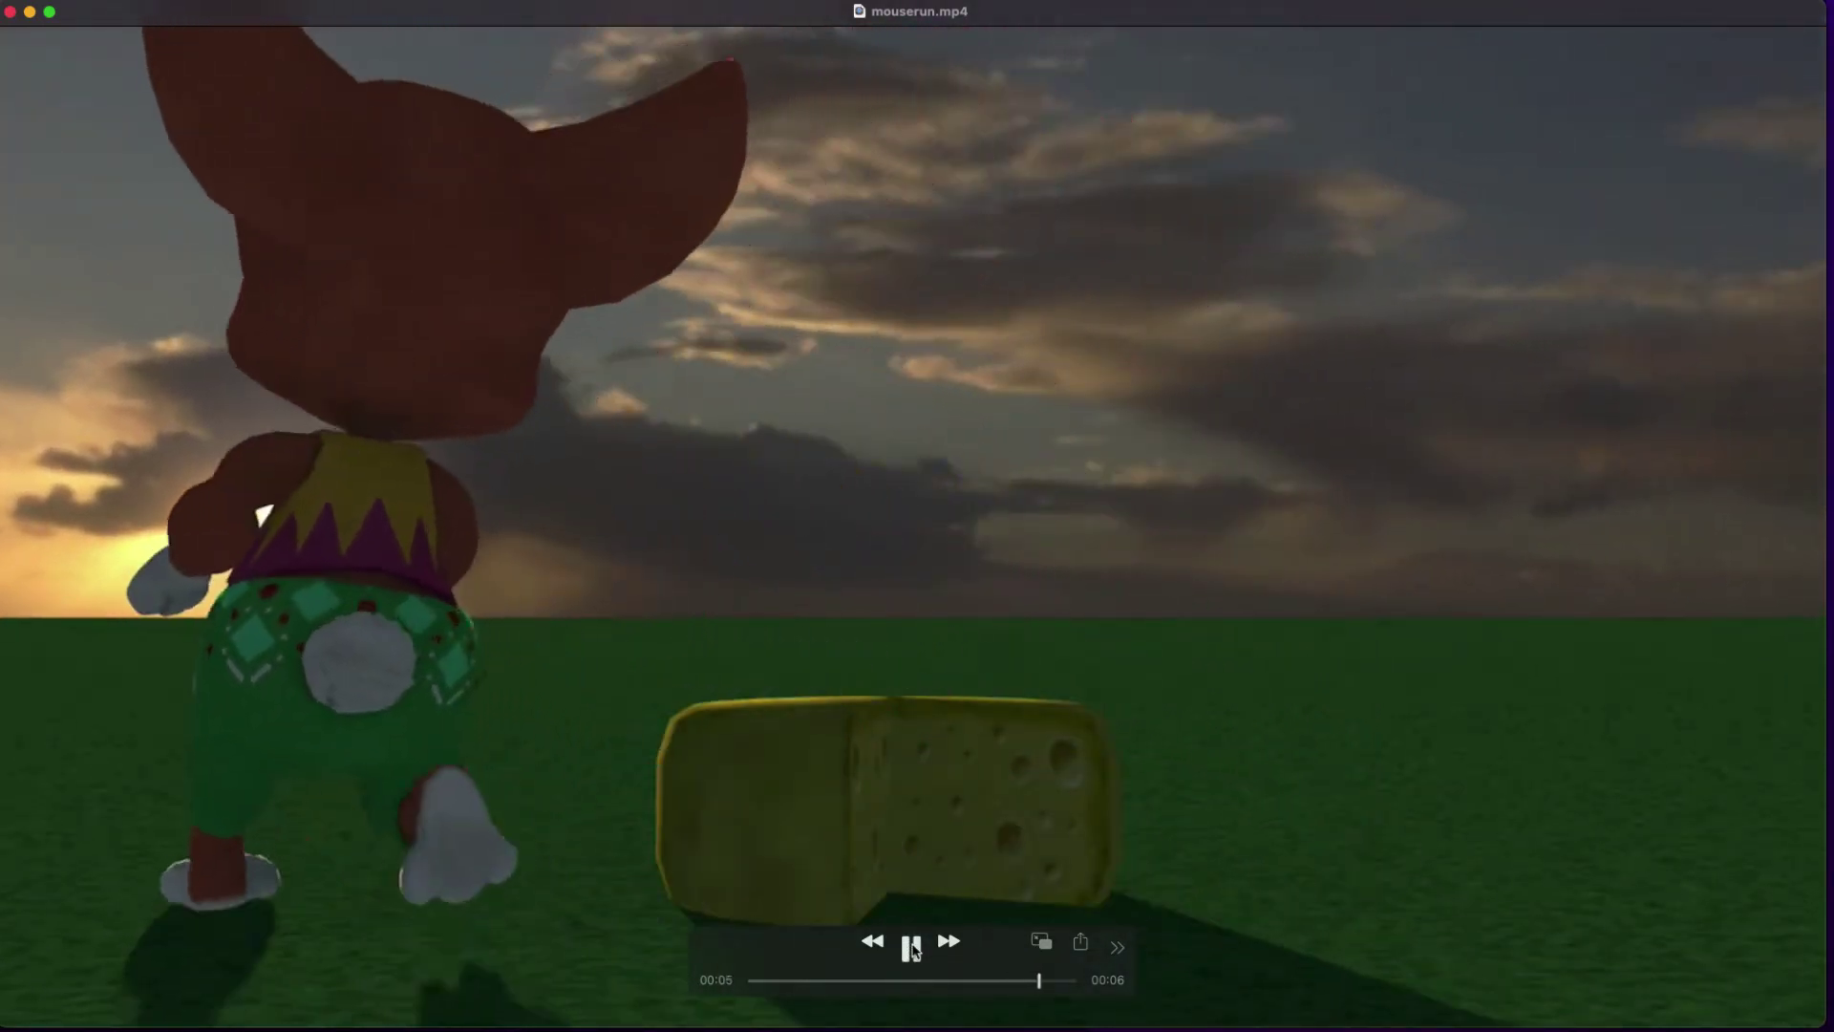
{"action": "left_click", "coordinate": [763, 981]}
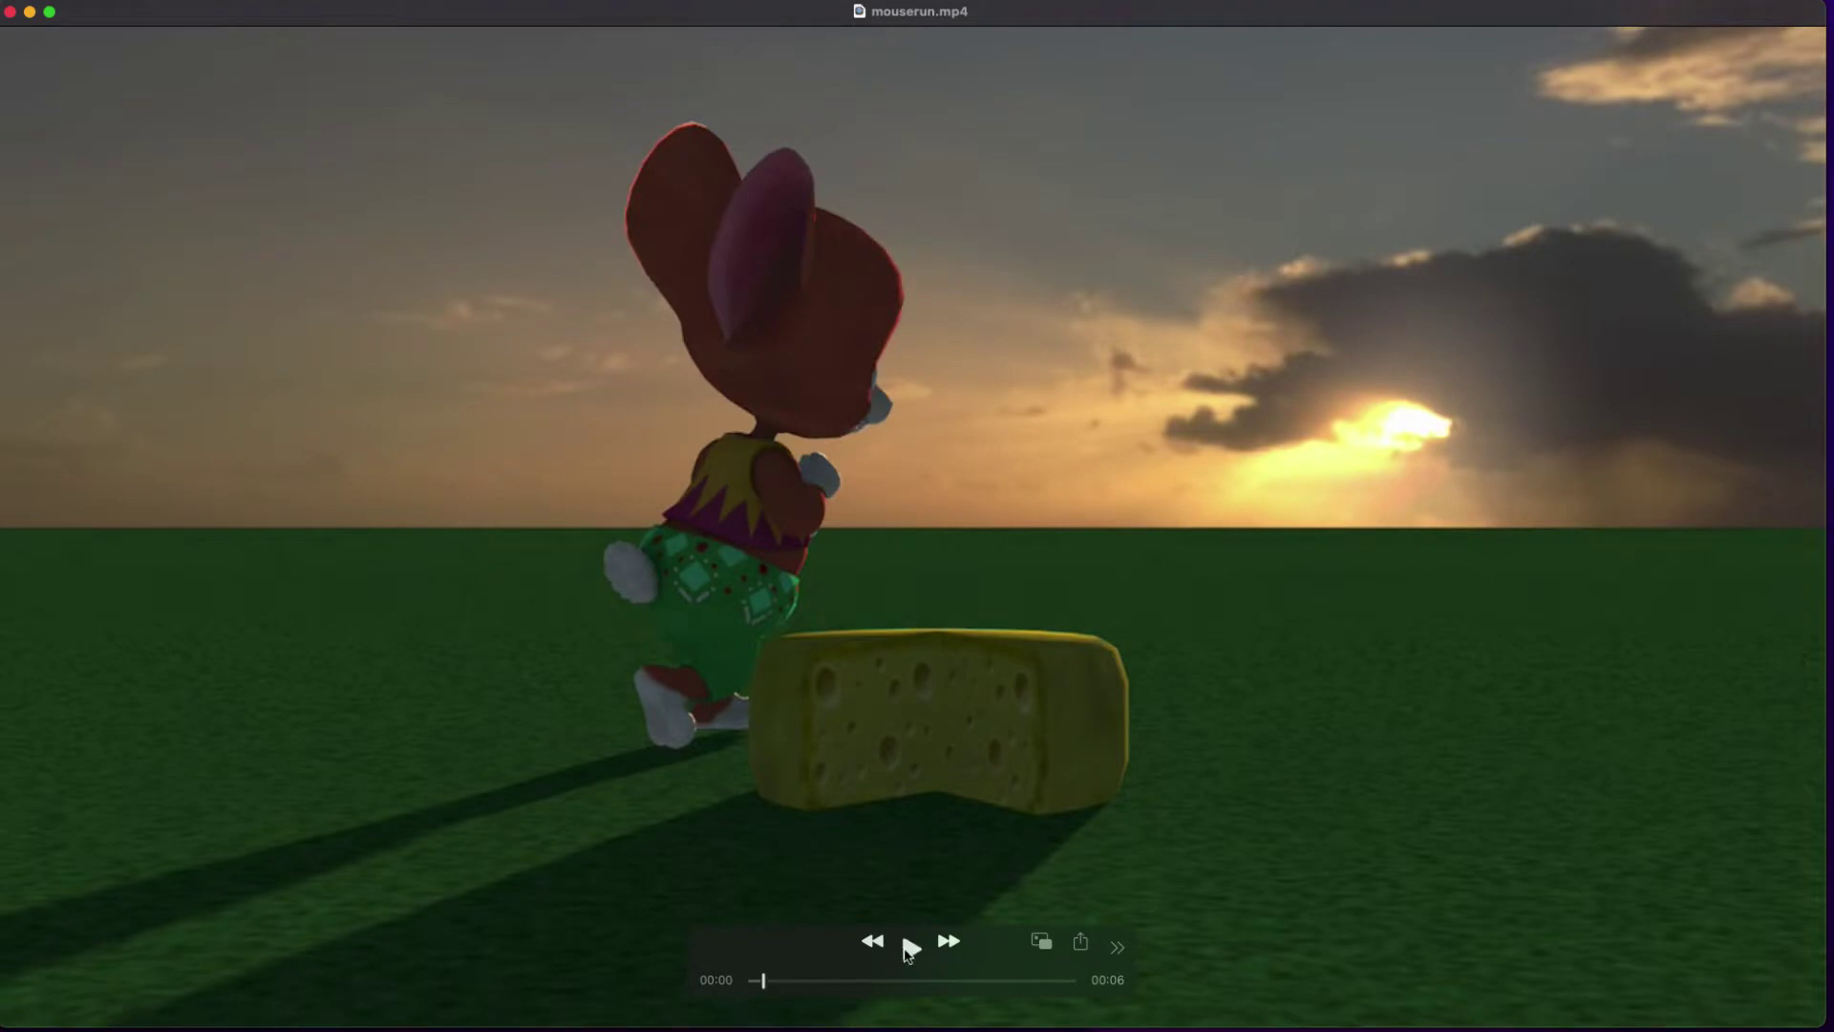
{"action": "left_click", "coordinate": [909, 948]}
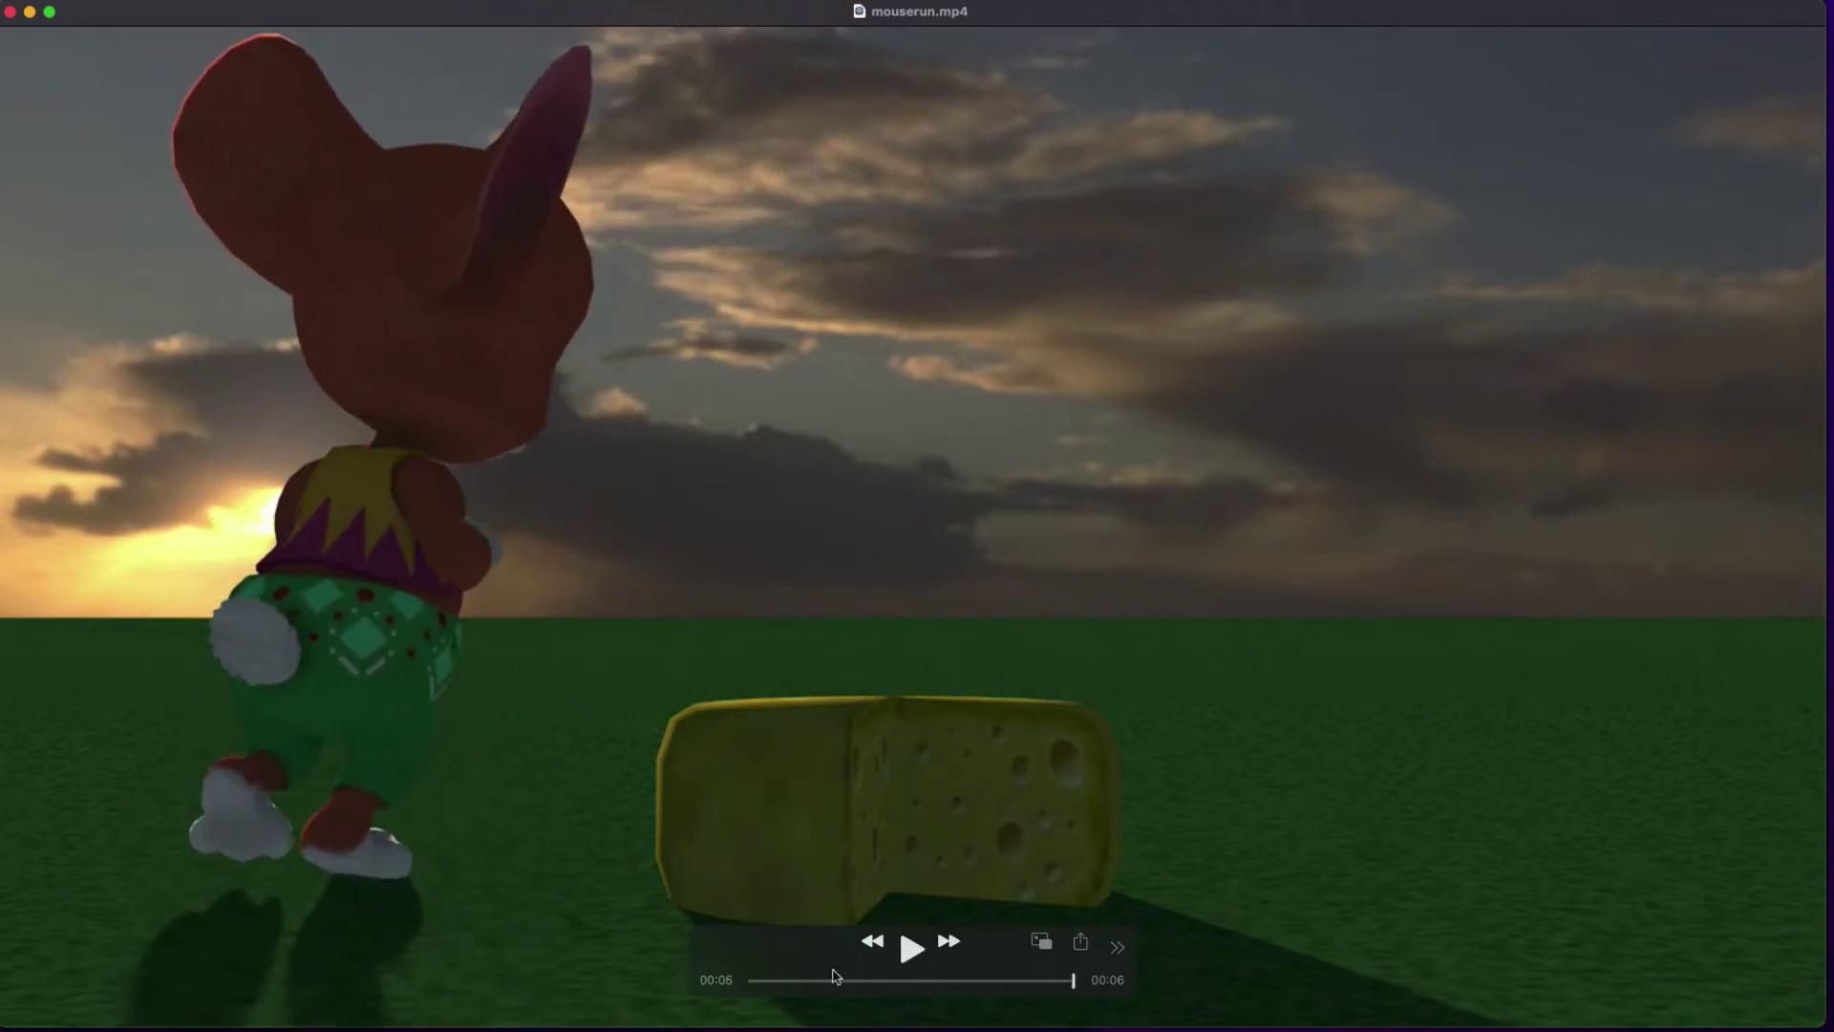
{"action": "left_click", "coordinate": [754, 981]}
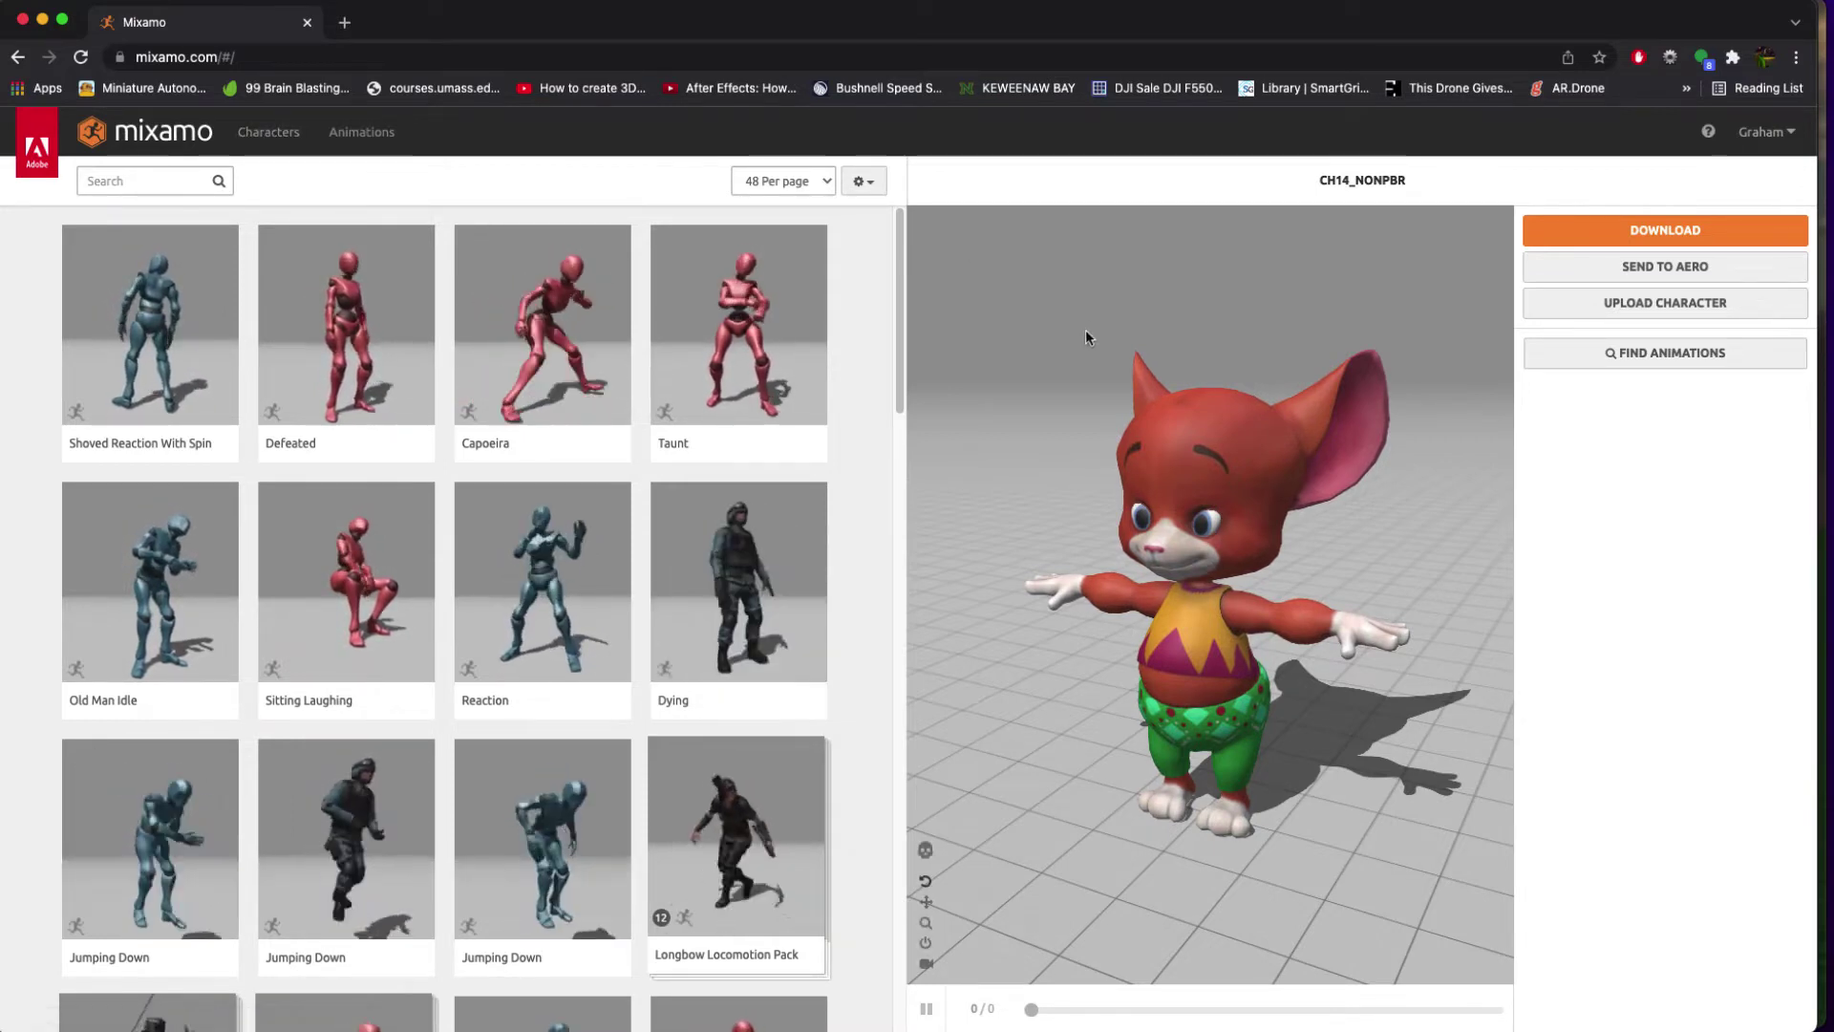
Search the Mixamo characters for 'mouse' and load Mousey in place of CH14_NONPBR.
{"action": "left_click", "coordinate": [270, 137]}
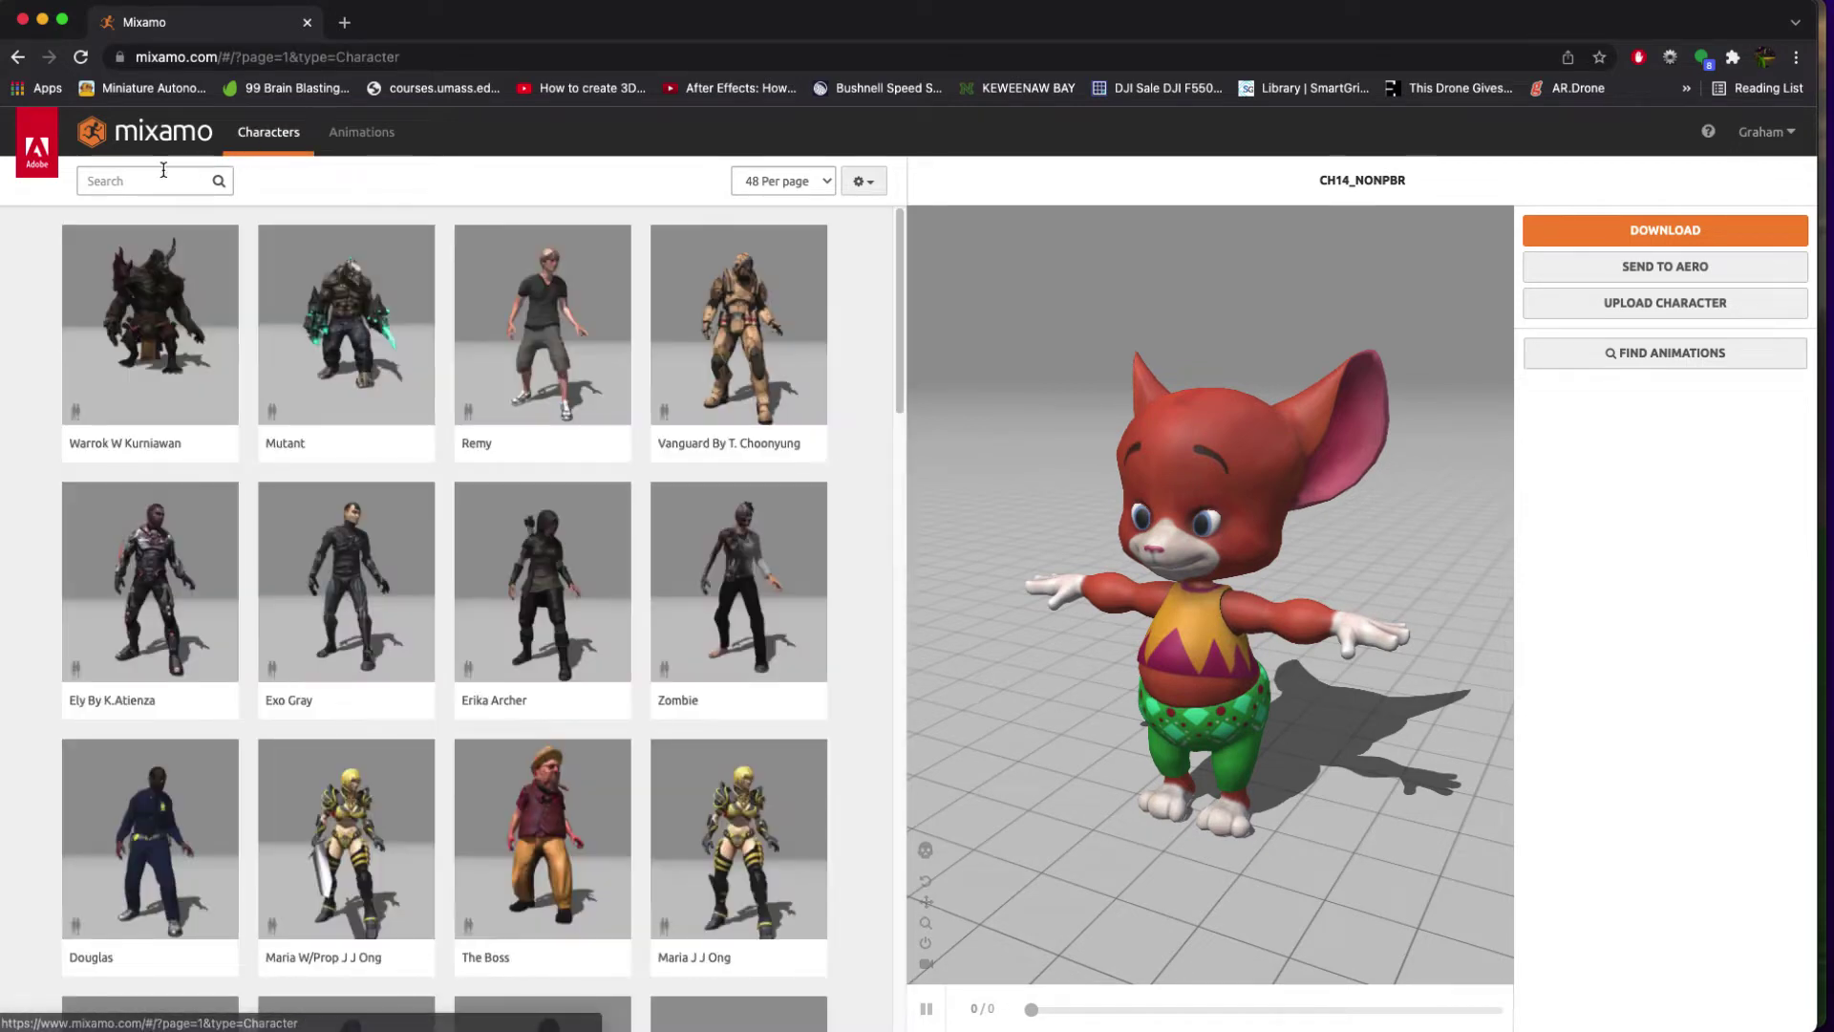
{"action": "left_click", "coordinate": [163, 170]}
{"action": "type", "text": "mouse"}
{"action": "key", "text": "Return"}
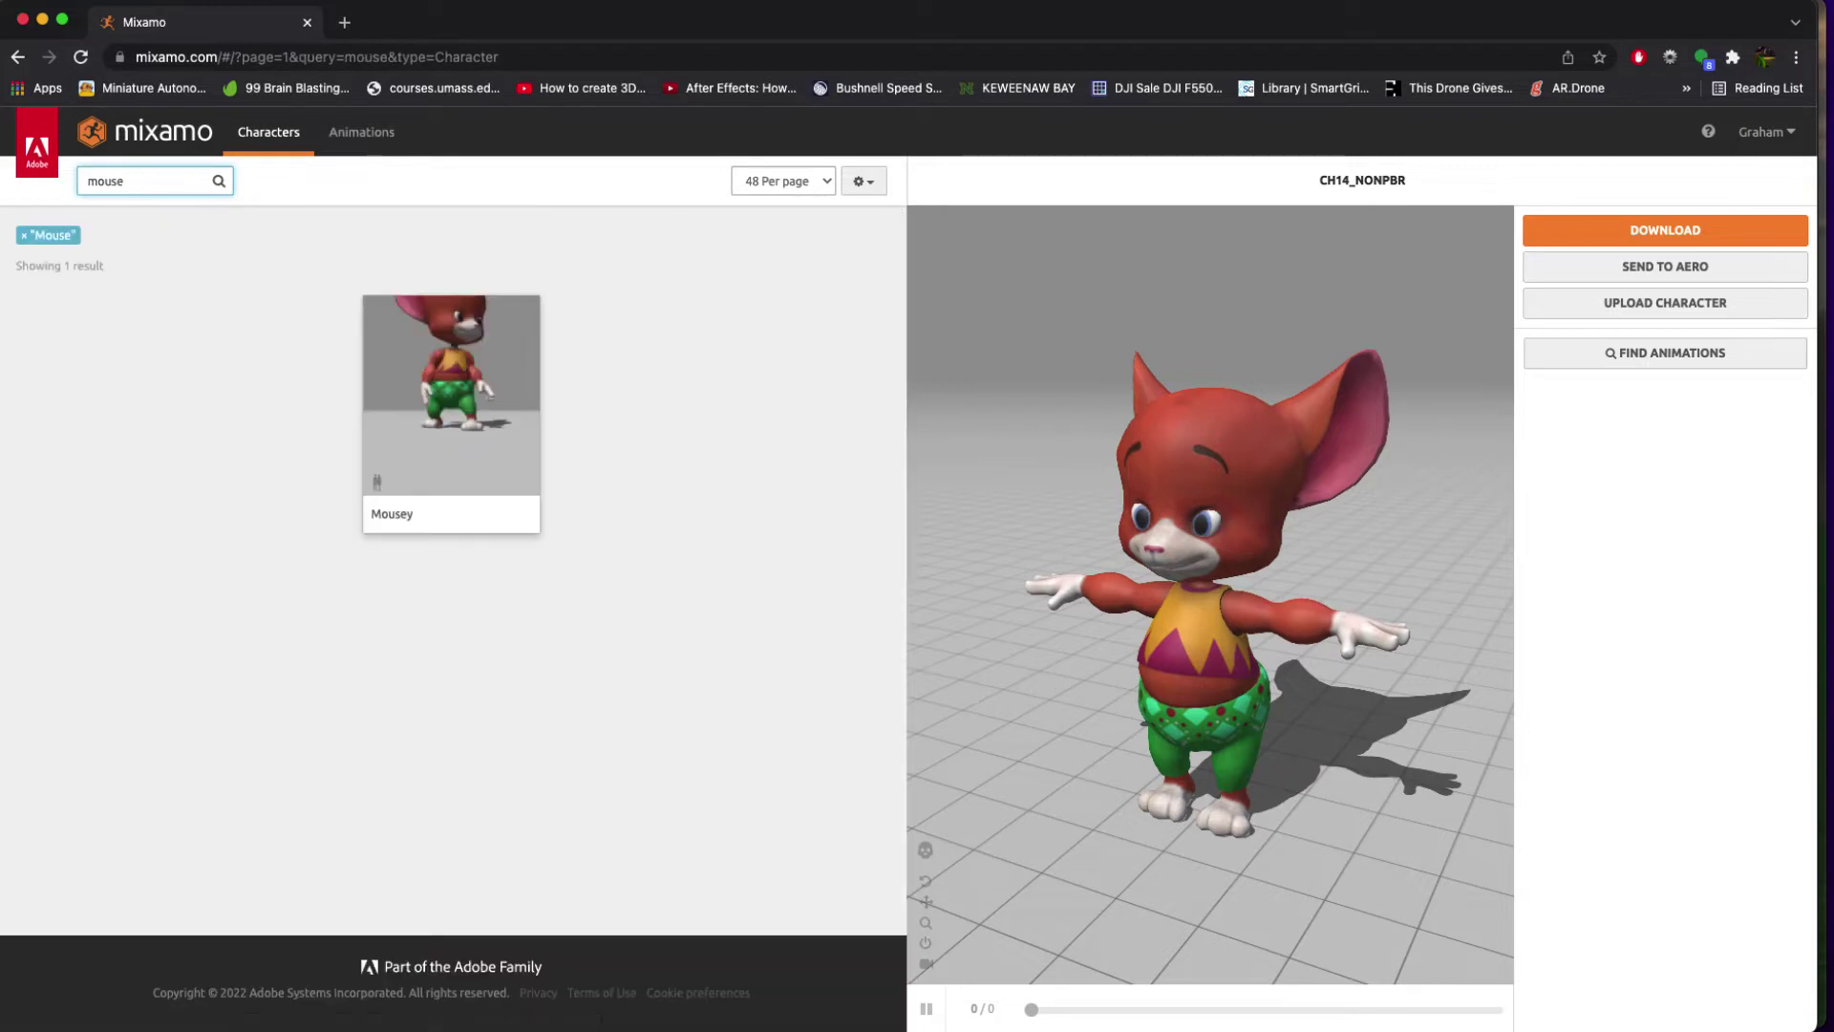
{"action": "left_click", "coordinate": [495, 451]}
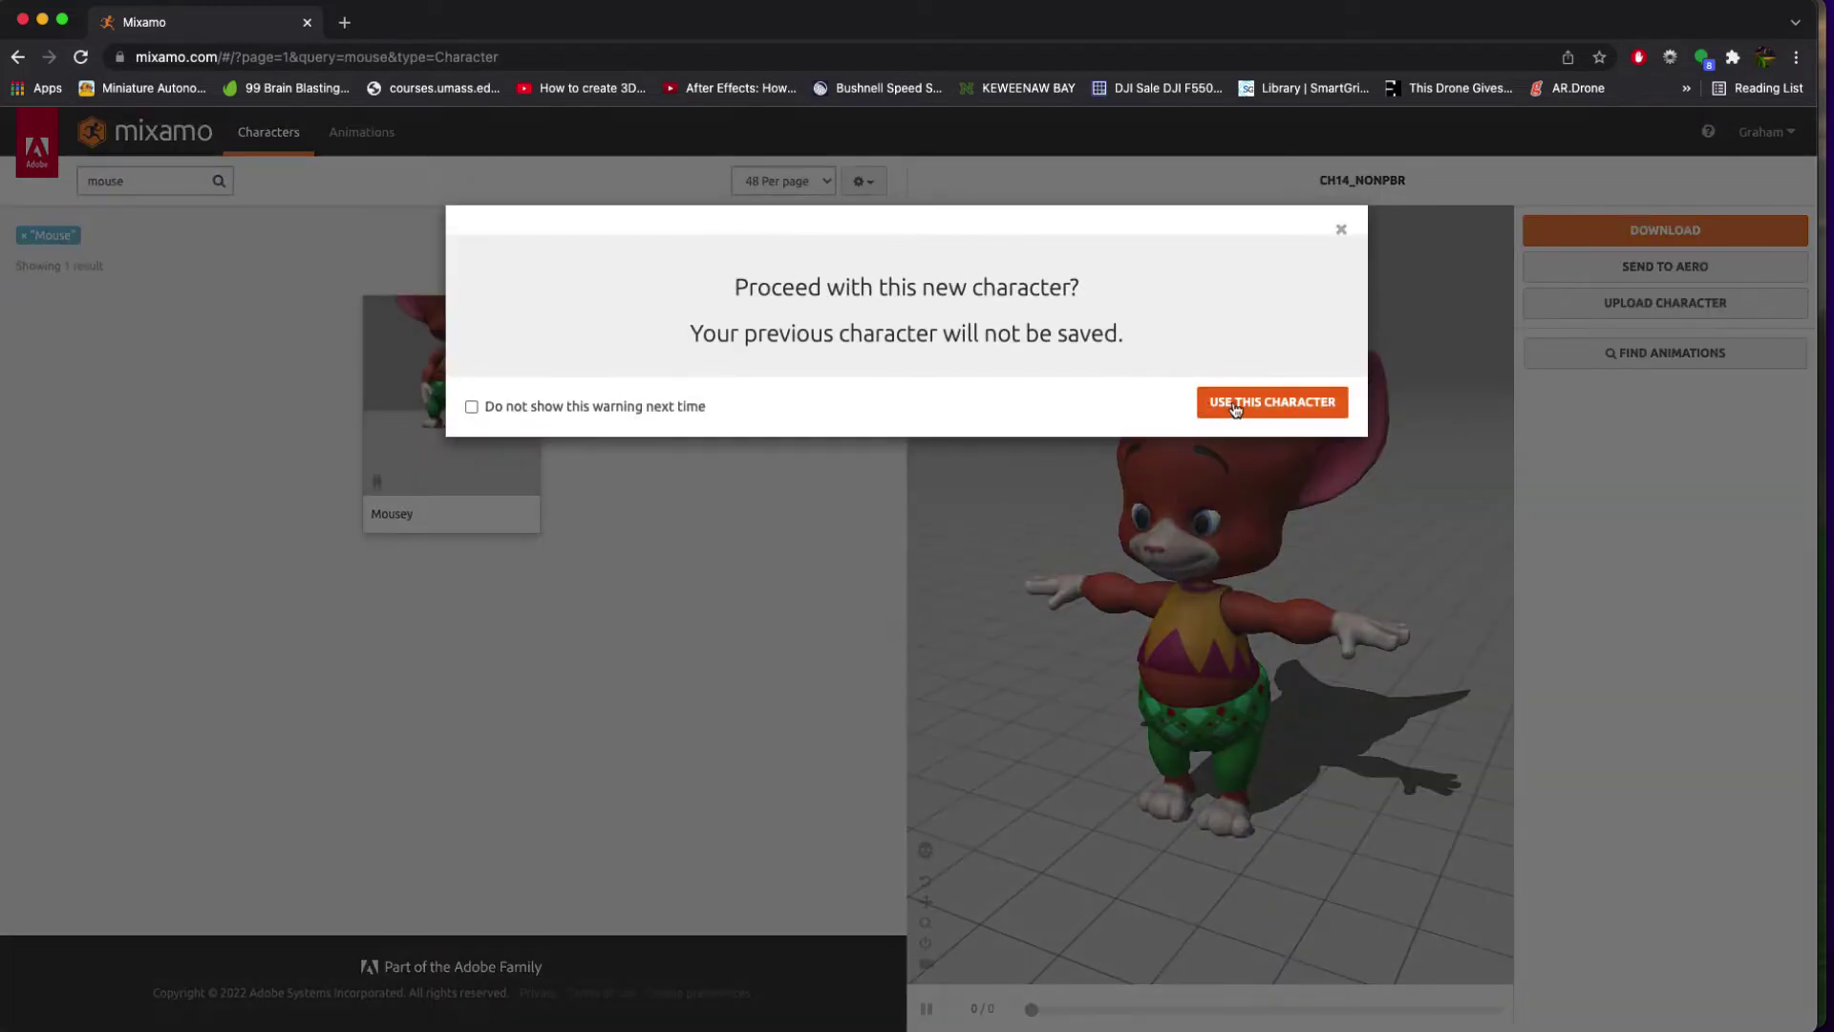
{"action": "left_click", "coordinate": [1235, 408]}
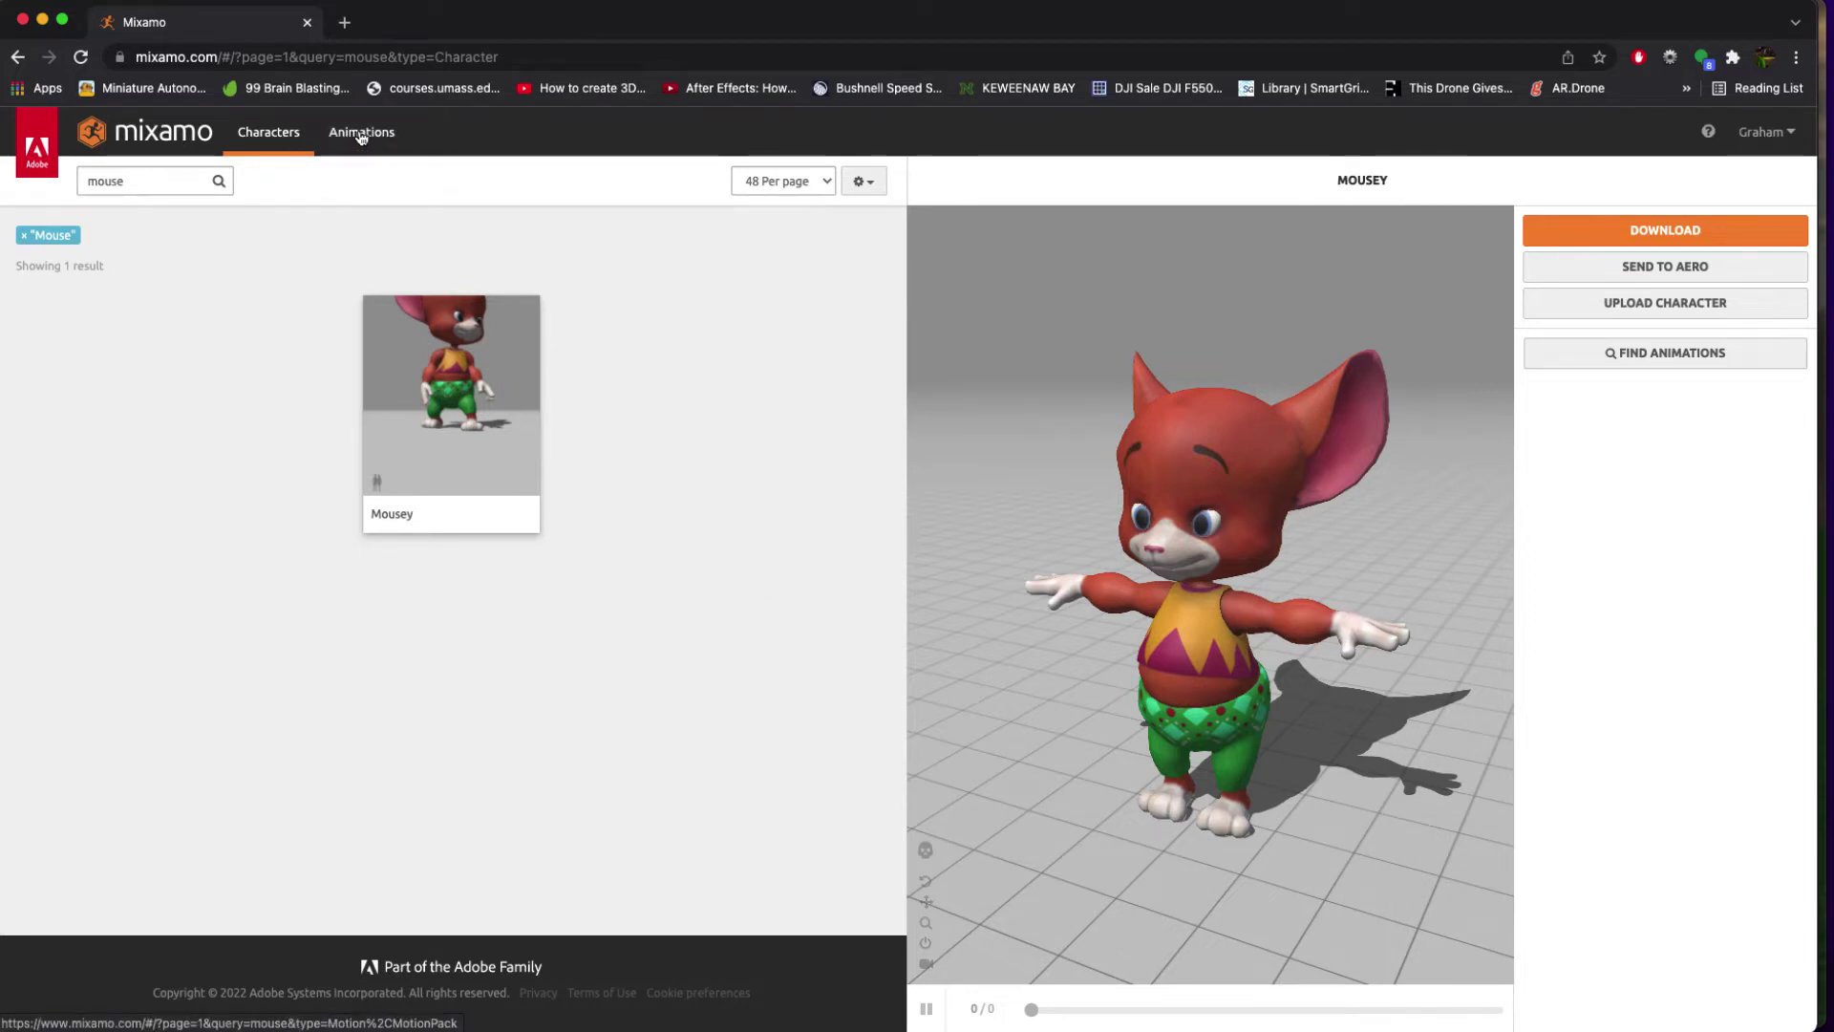
Search the animations for 'jog in circle' and apply Jog In Circle to Mousey.
{"action": "left_click", "coordinate": [361, 135]}
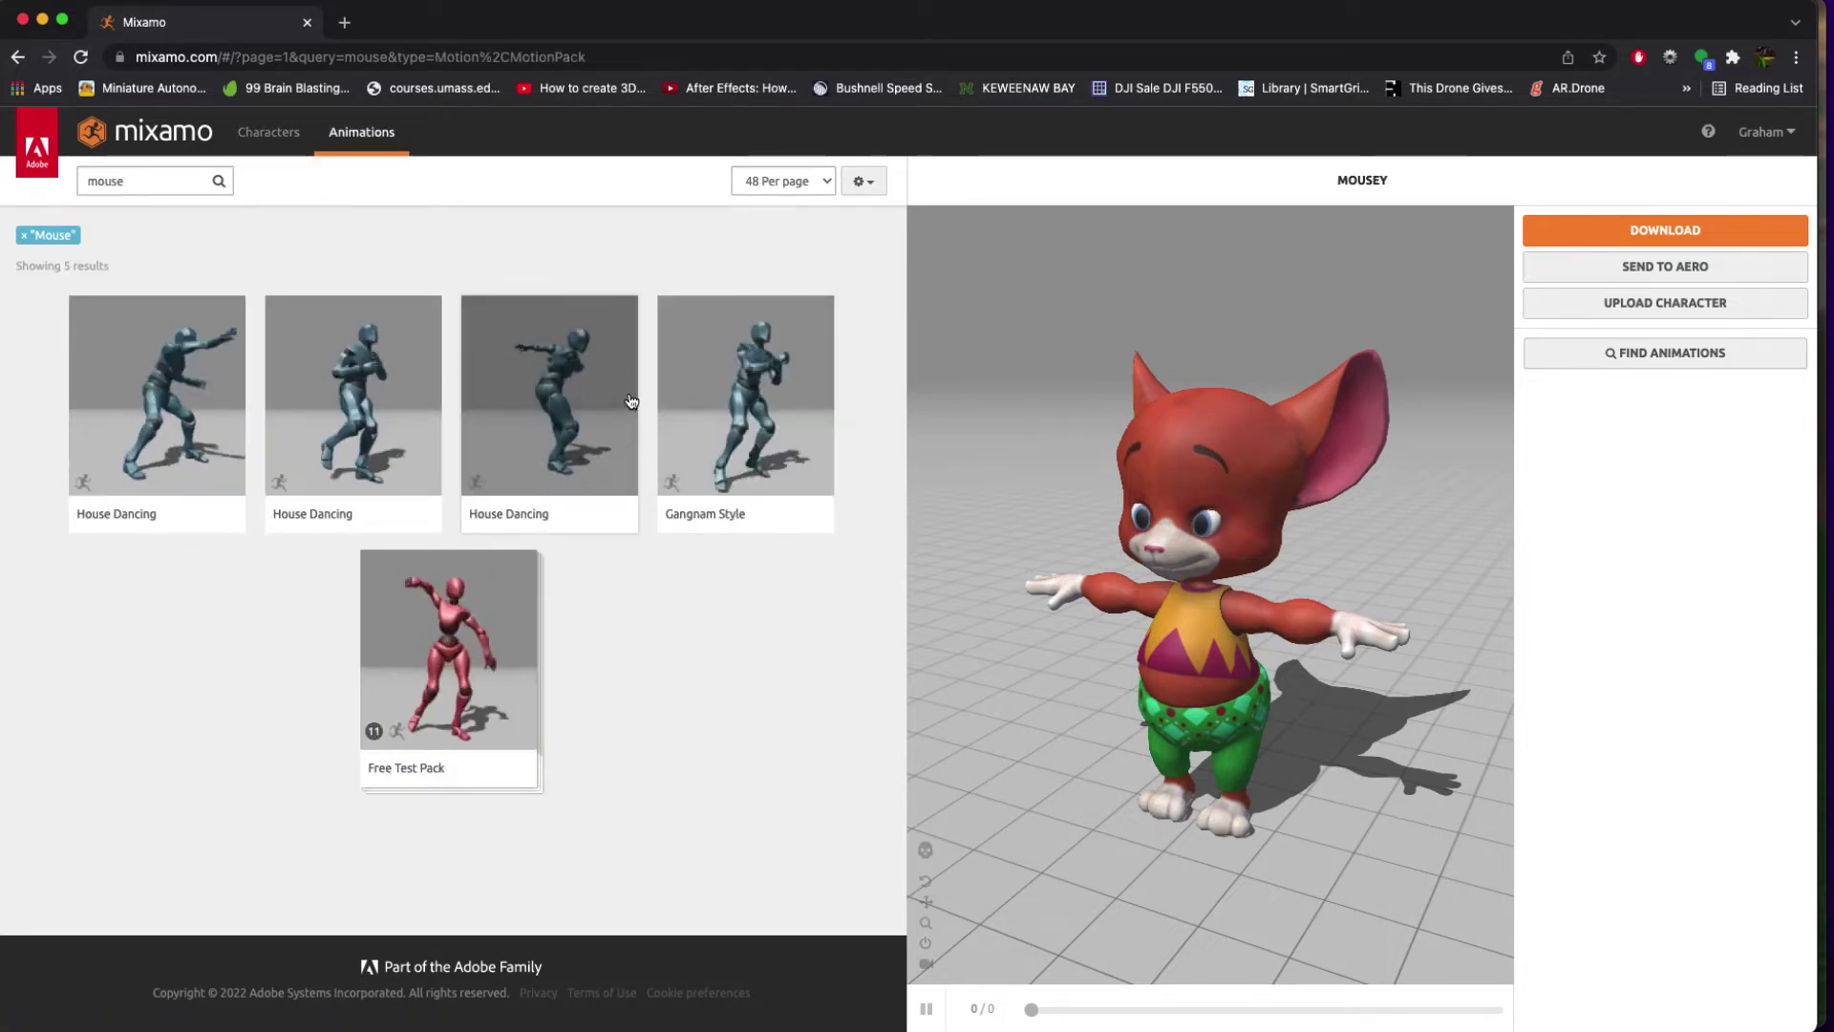
{"action": "left_click", "coordinate": [143, 181]}
{"action": "key", "text": "super+a"}
{"action": "key", "text": "BackSpace"}
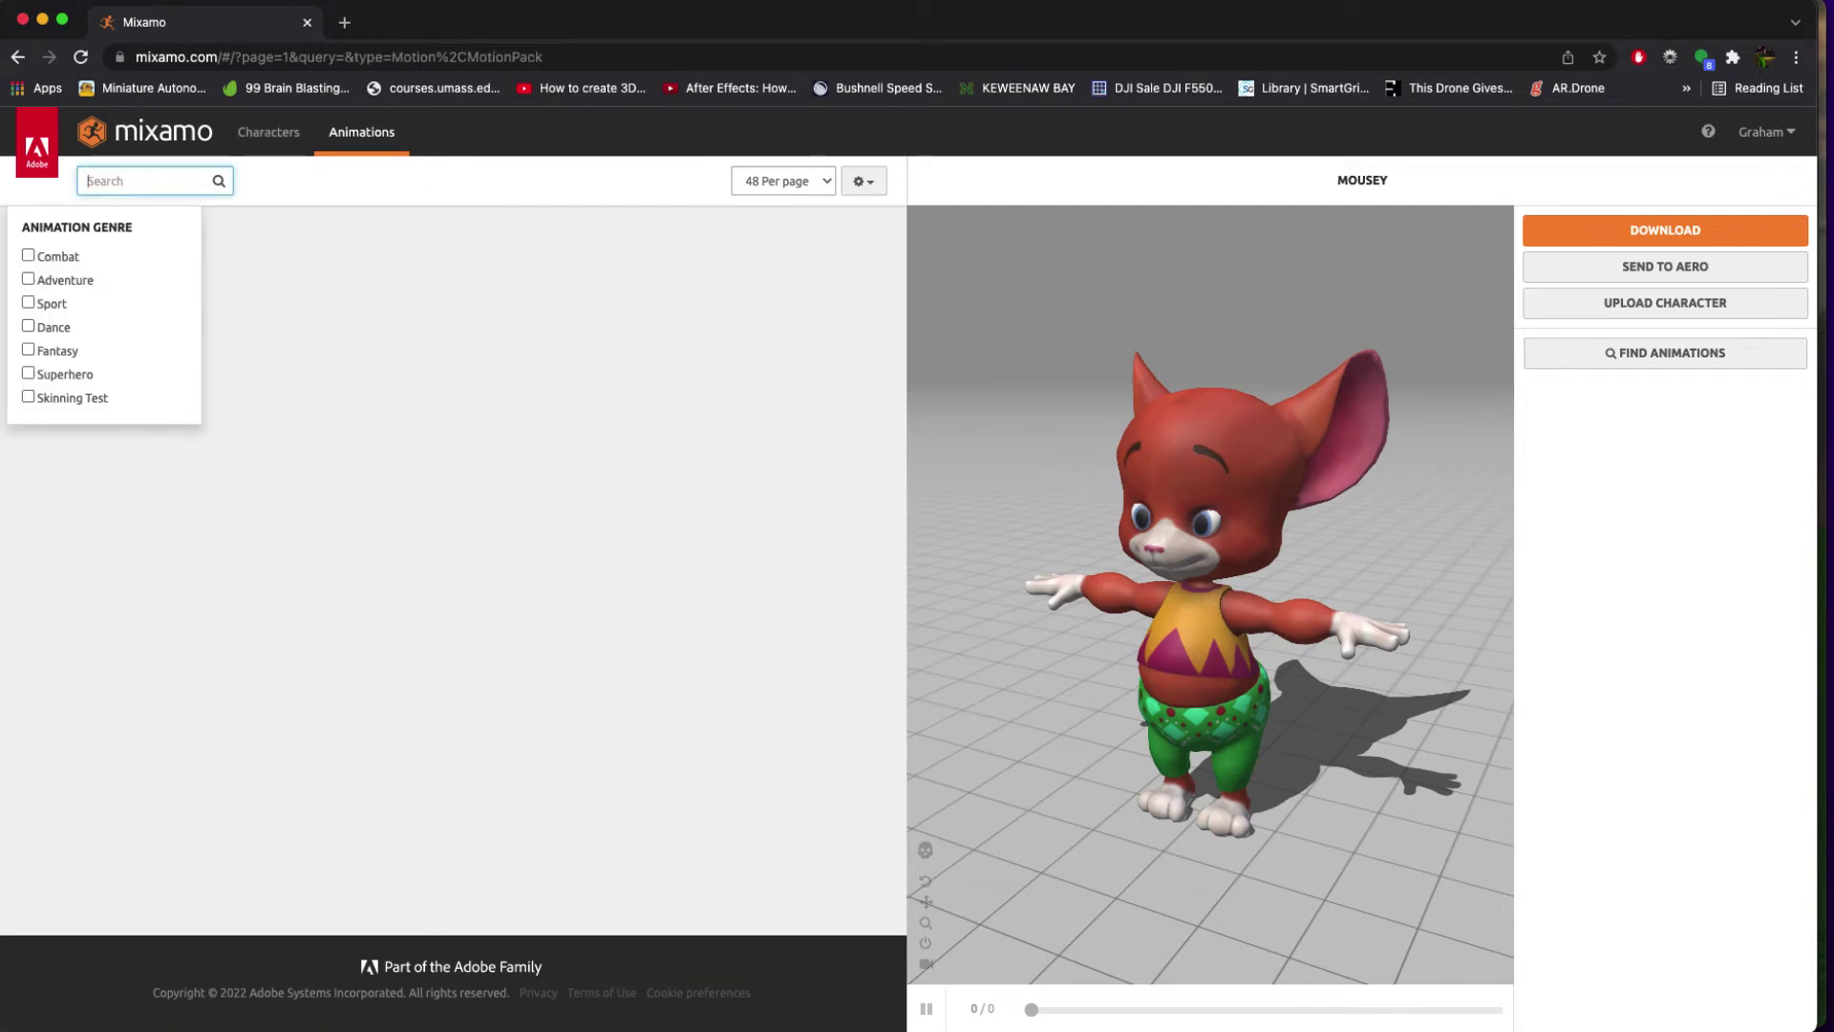
{"action": "type", "text": "jog in circle"}
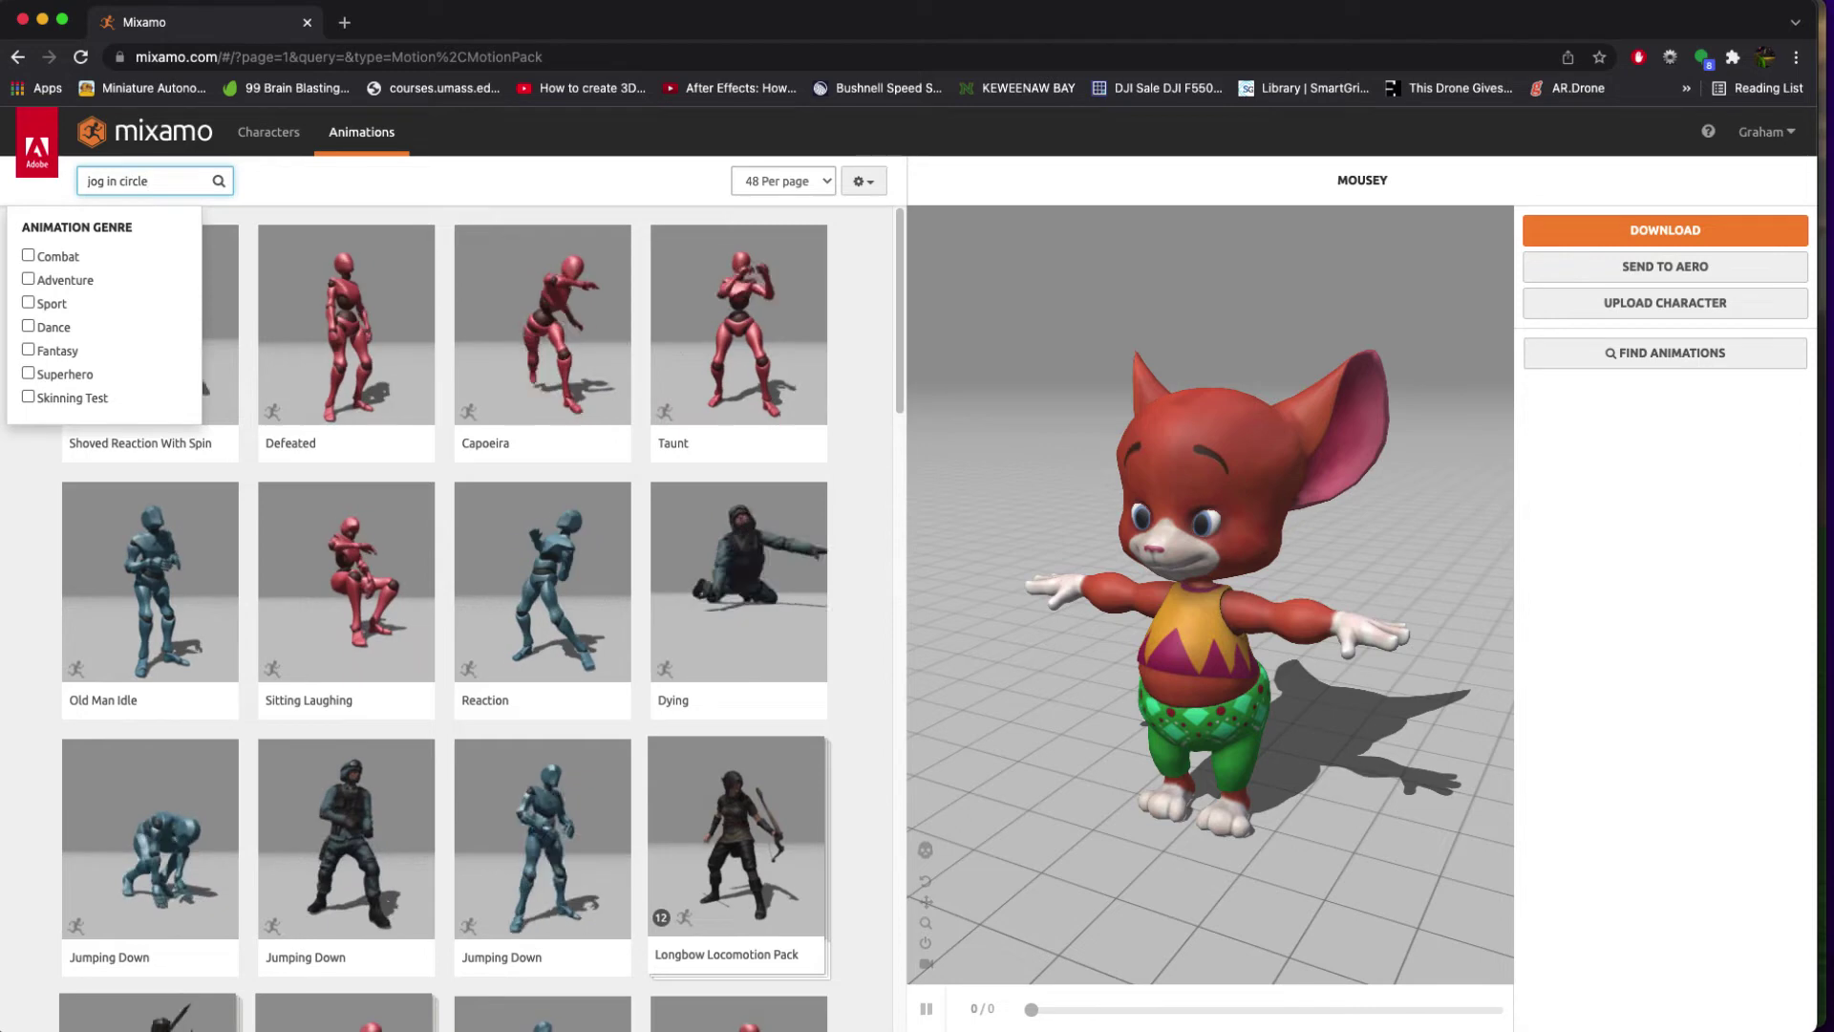
{"action": "key", "text": "Return"}
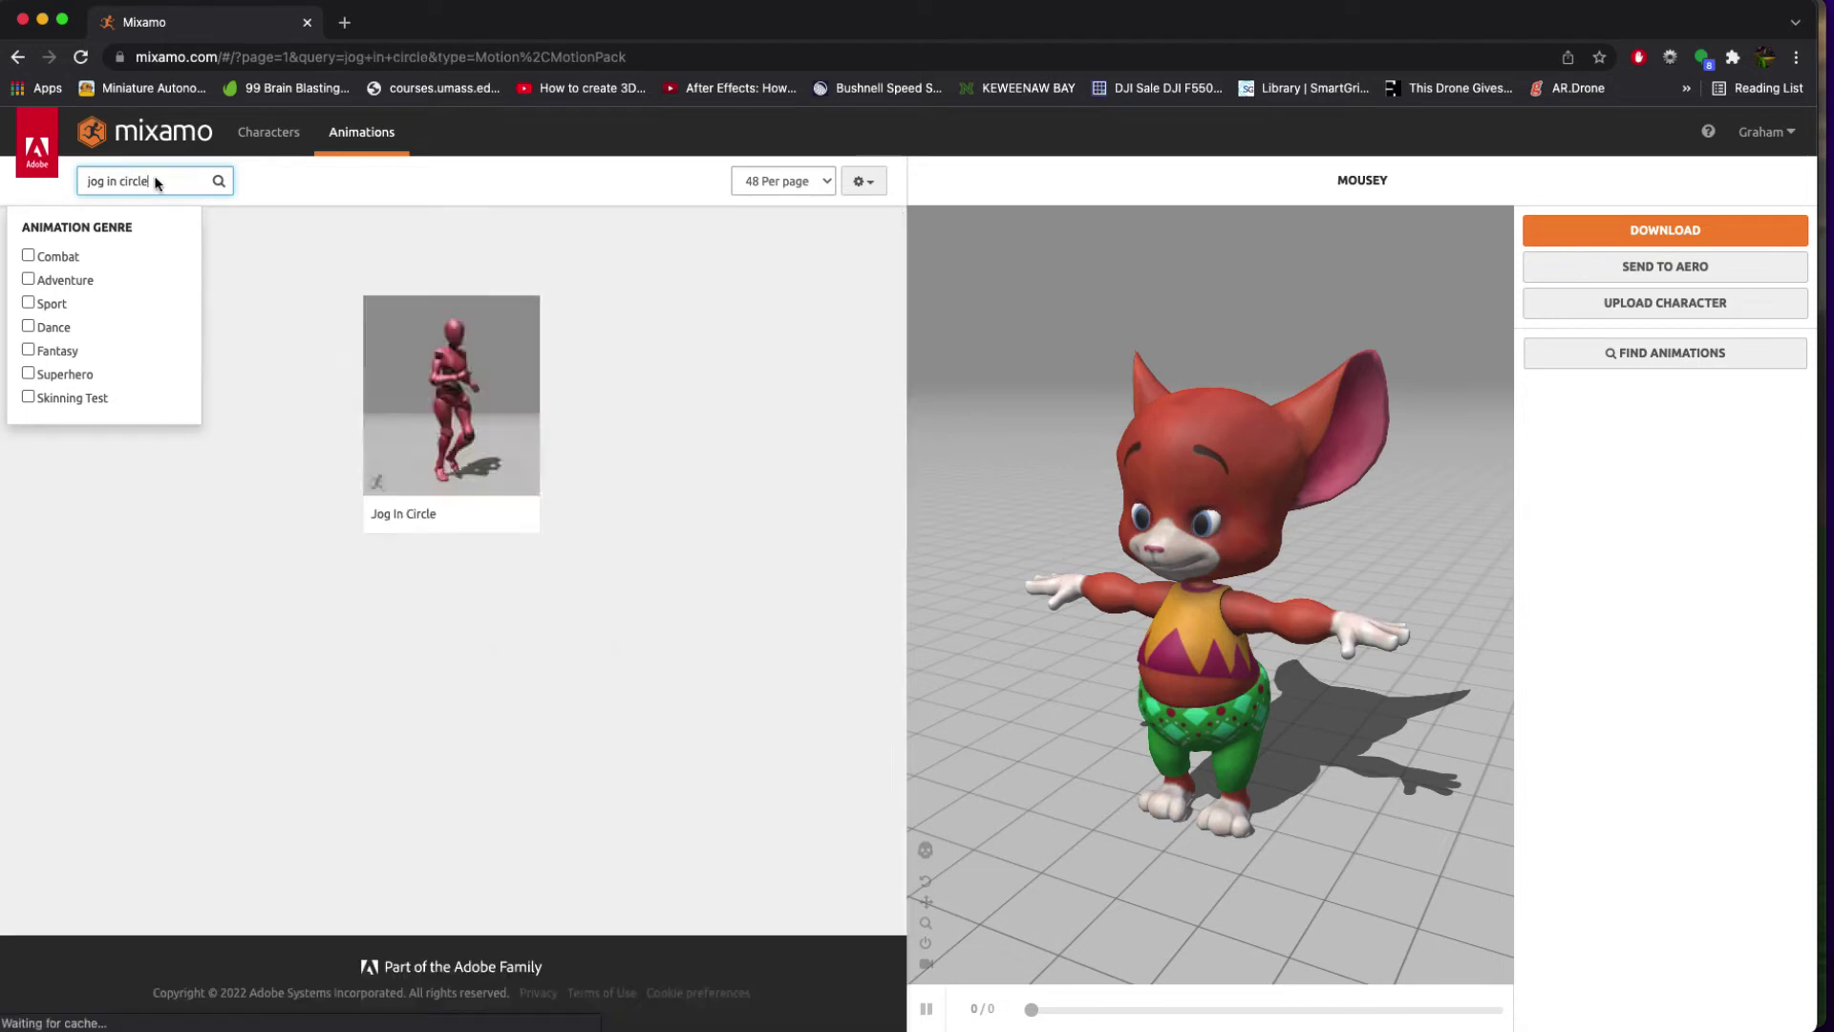
{"action": "left_click", "coordinate": [426, 436]}
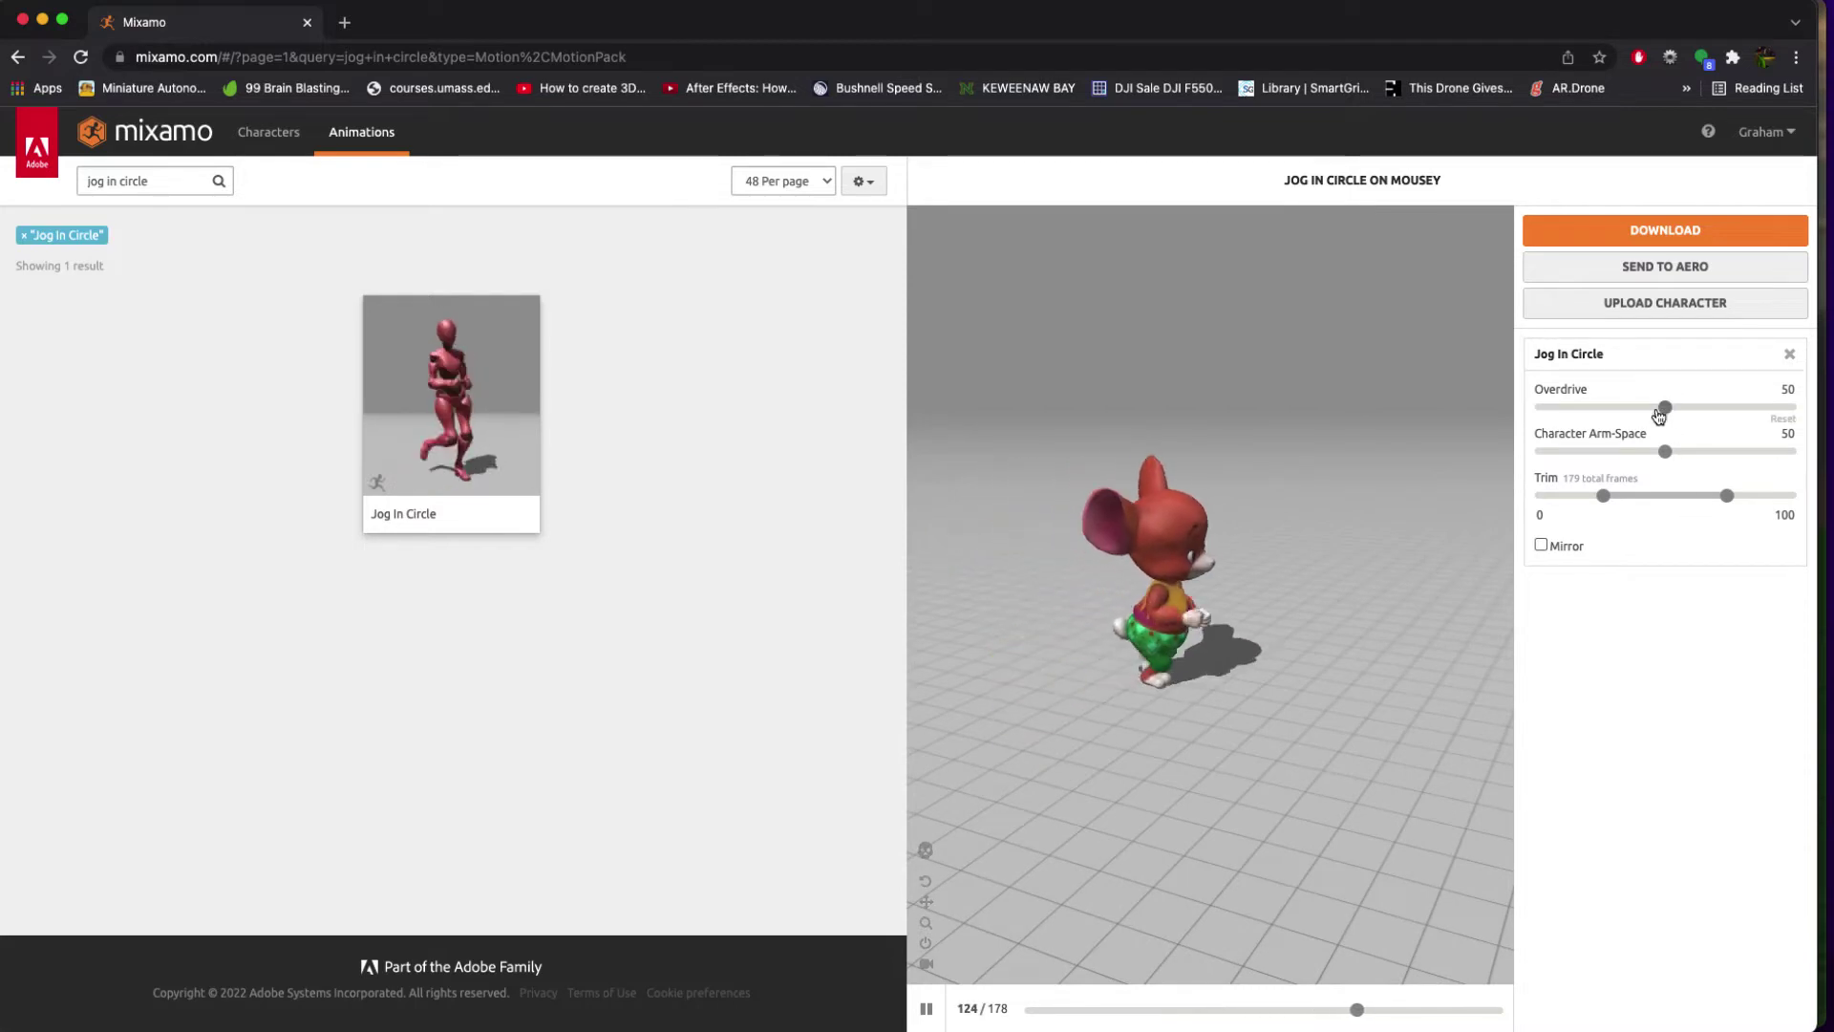
Adjust the sliders to trim the animation to frames 6–117 with Overdrive at 50.
{"action": "left_click_drag", "start_coordinate": [1665, 408], "coordinate": [1537, 413]}
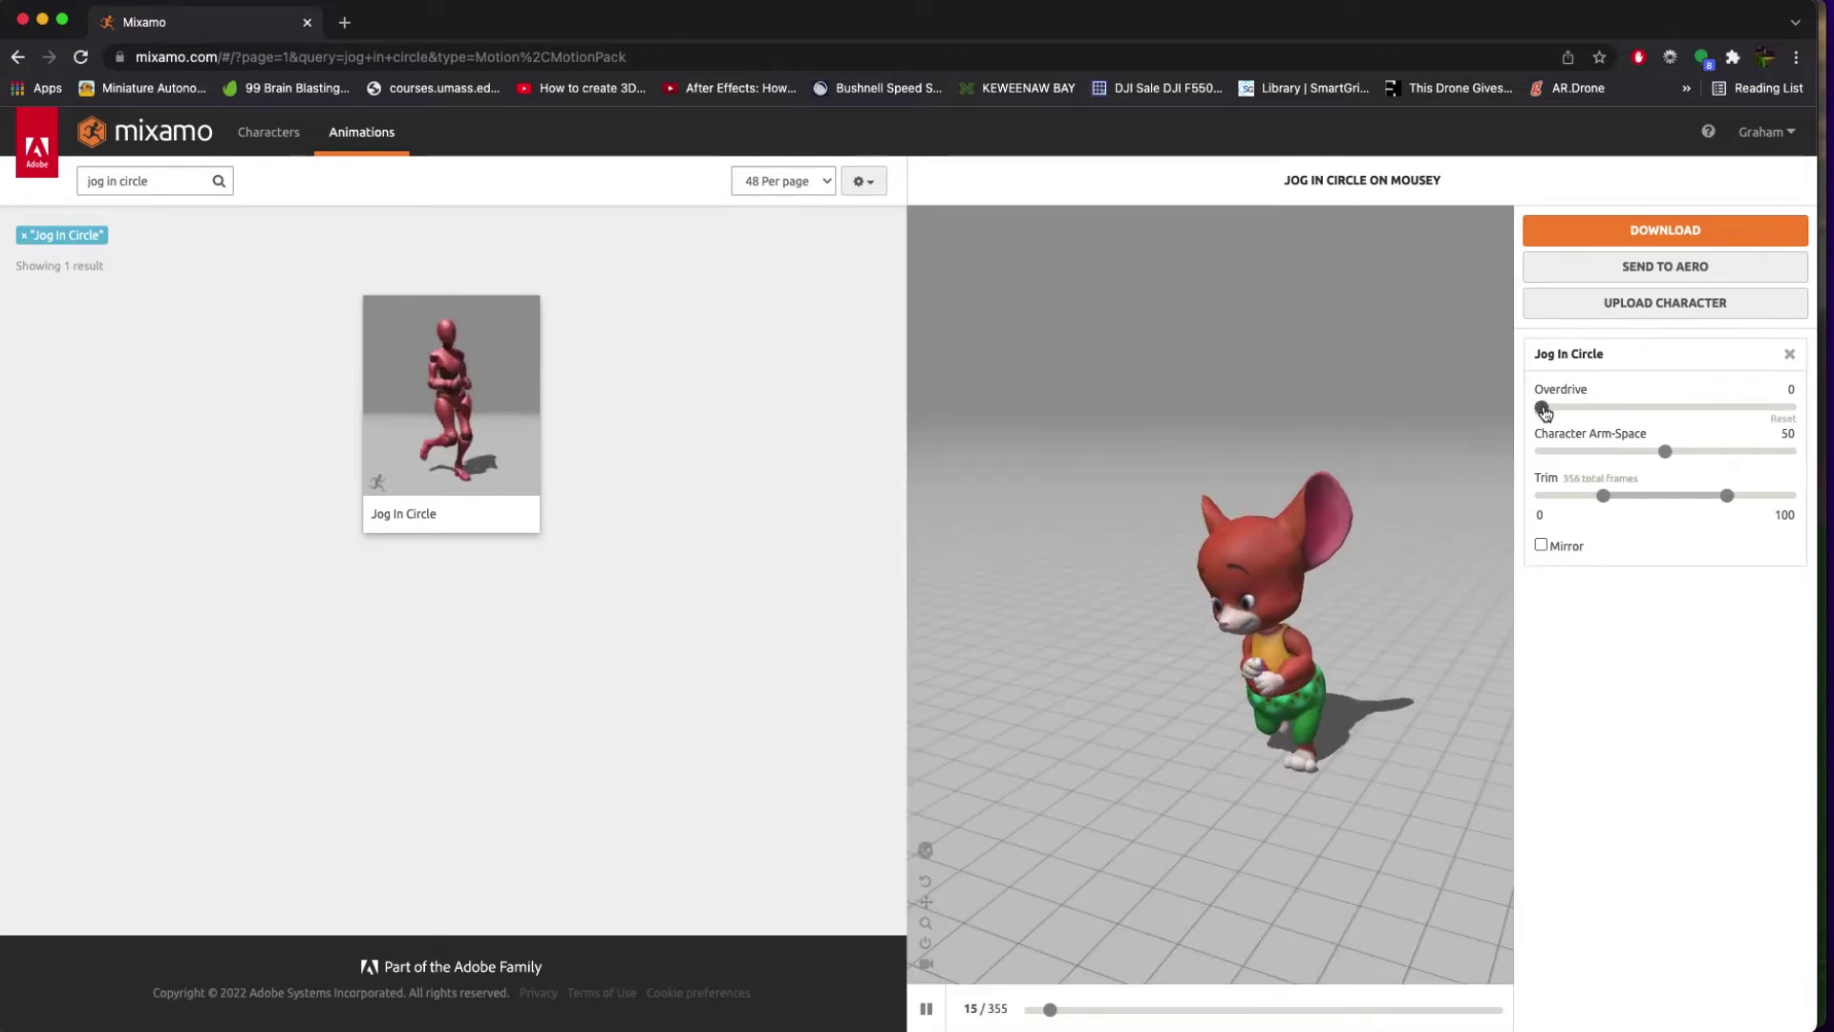
{"action": "left_click_drag", "start_coordinate": [1542, 412], "coordinate": [1789, 408]}
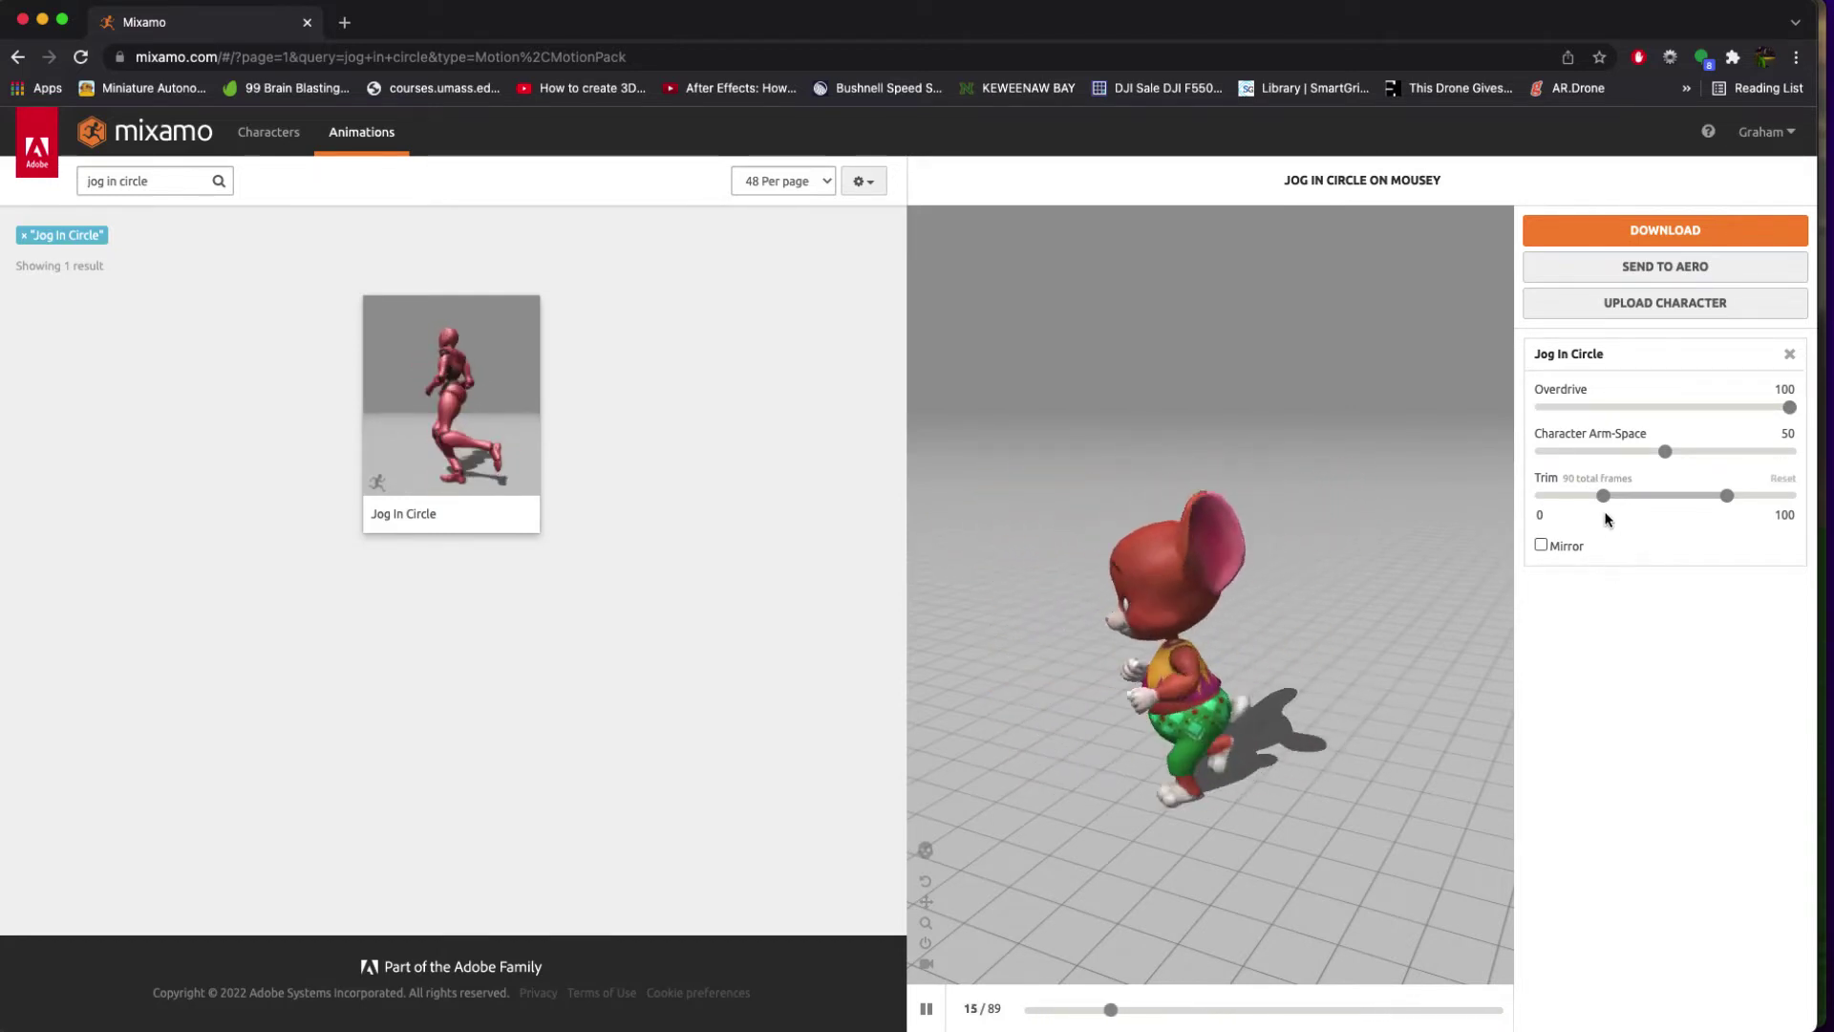
{"action": "left_click_drag", "start_coordinate": [1601, 496], "coordinate": [1541, 496]}
{"action": "left_click_drag", "start_coordinate": [1726, 496], "coordinate": [1789, 495]}
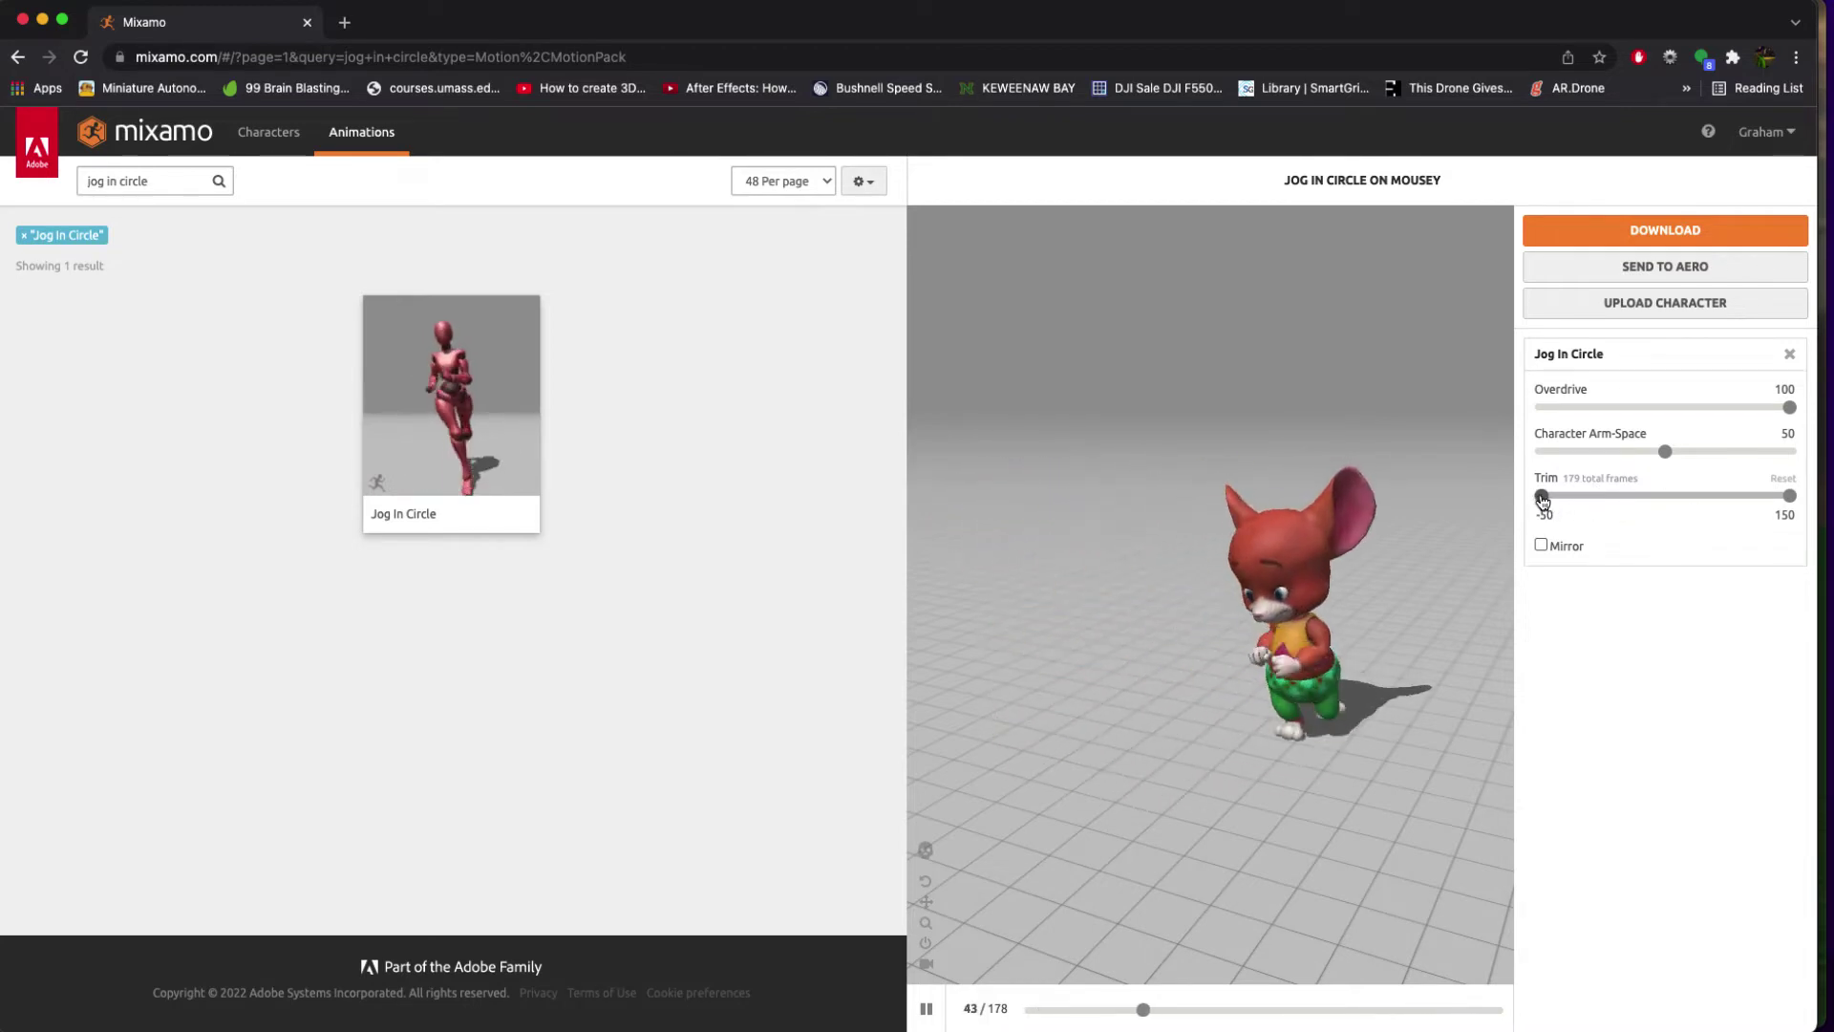
{"action": "left_click_drag", "start_coordinate": [1542, 496], "coordinate": [1610, 496]}
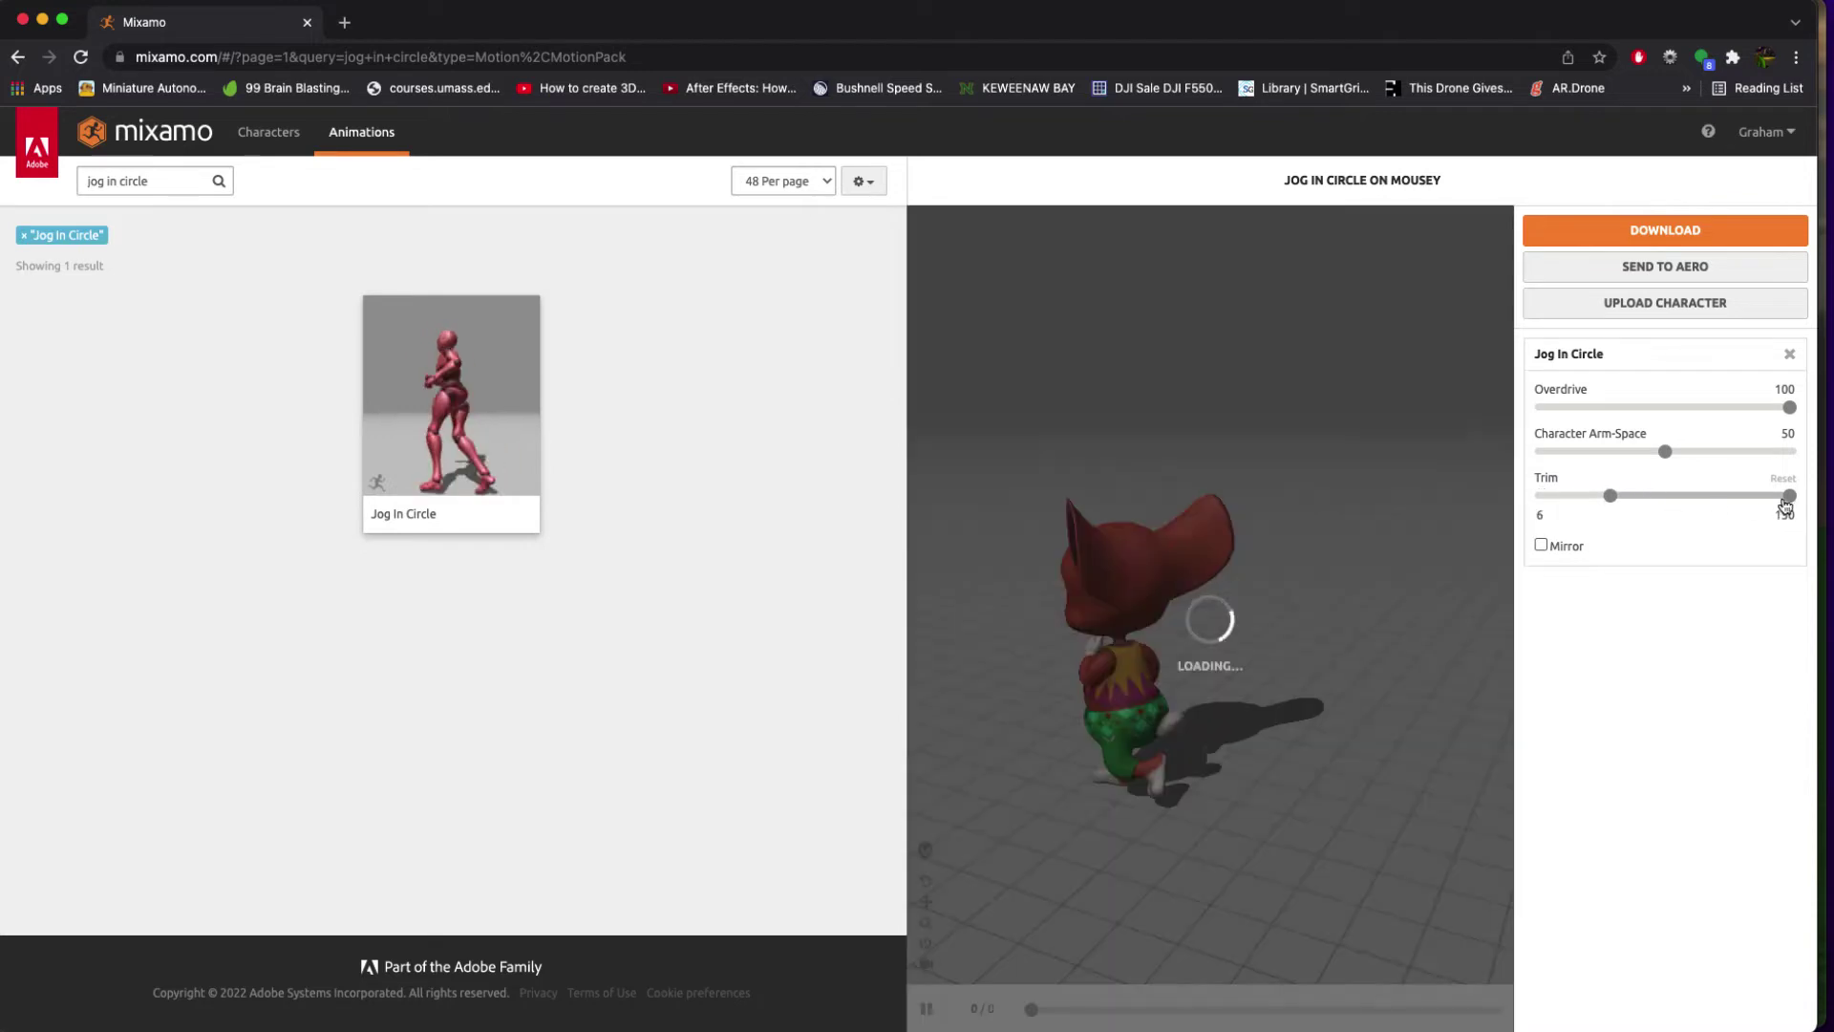
{"action": "left_click_drag", "start_coordinate": [1767, 407], "coordinate": [1664, 411]}
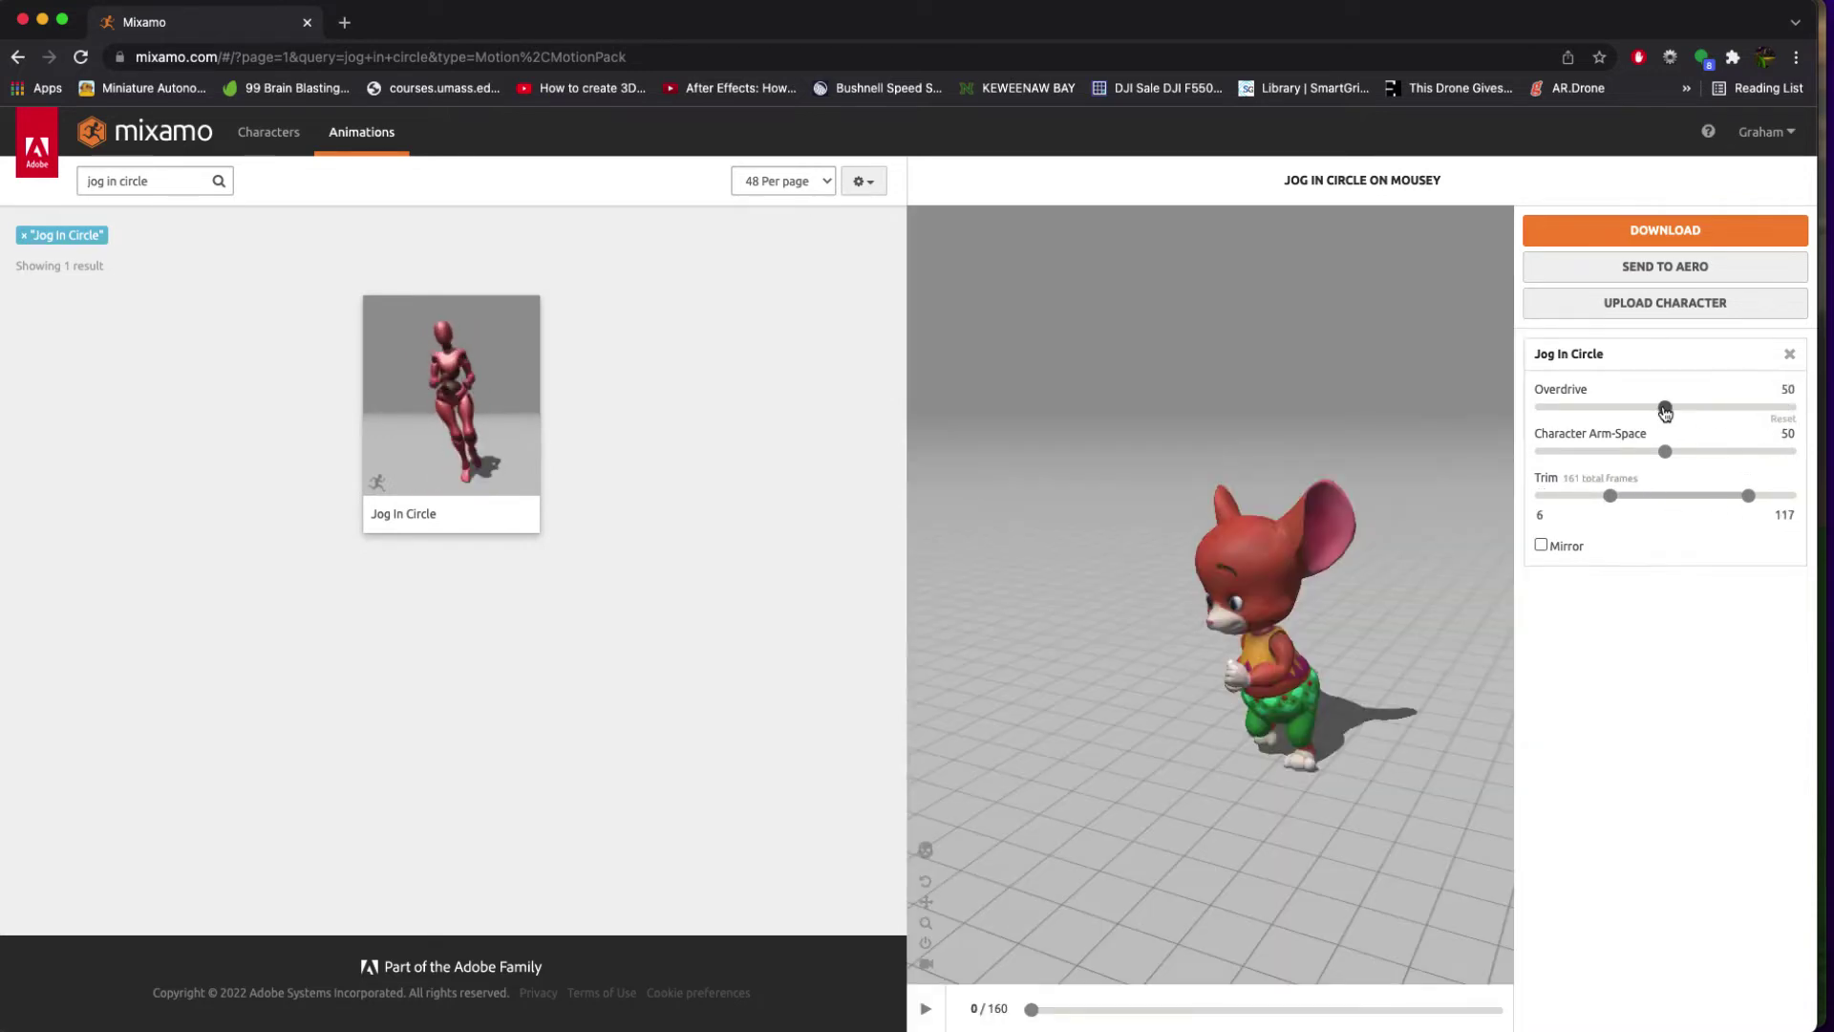
Open the animation's download settings and keep FBX Binary as the export format.
{"action": "left_click", "coordinate": [1650, 241]}
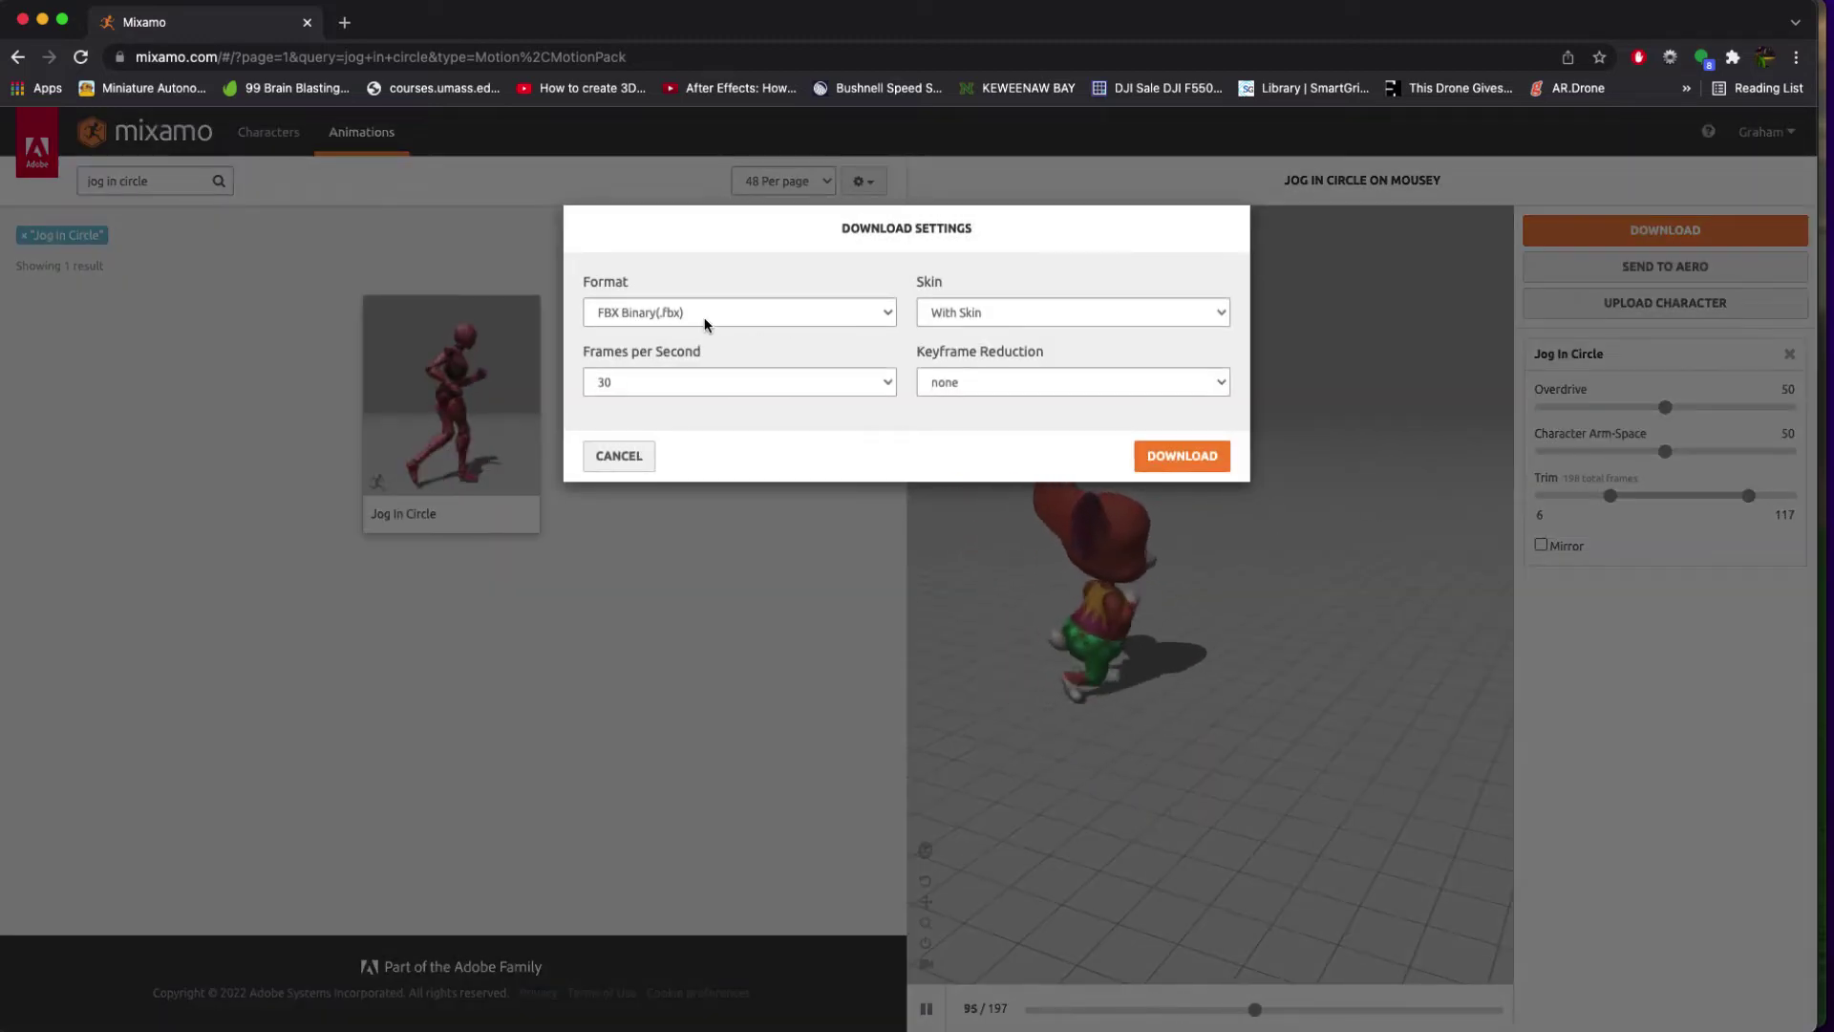
{"action": "left_click", "coordinate": [718, 316]}
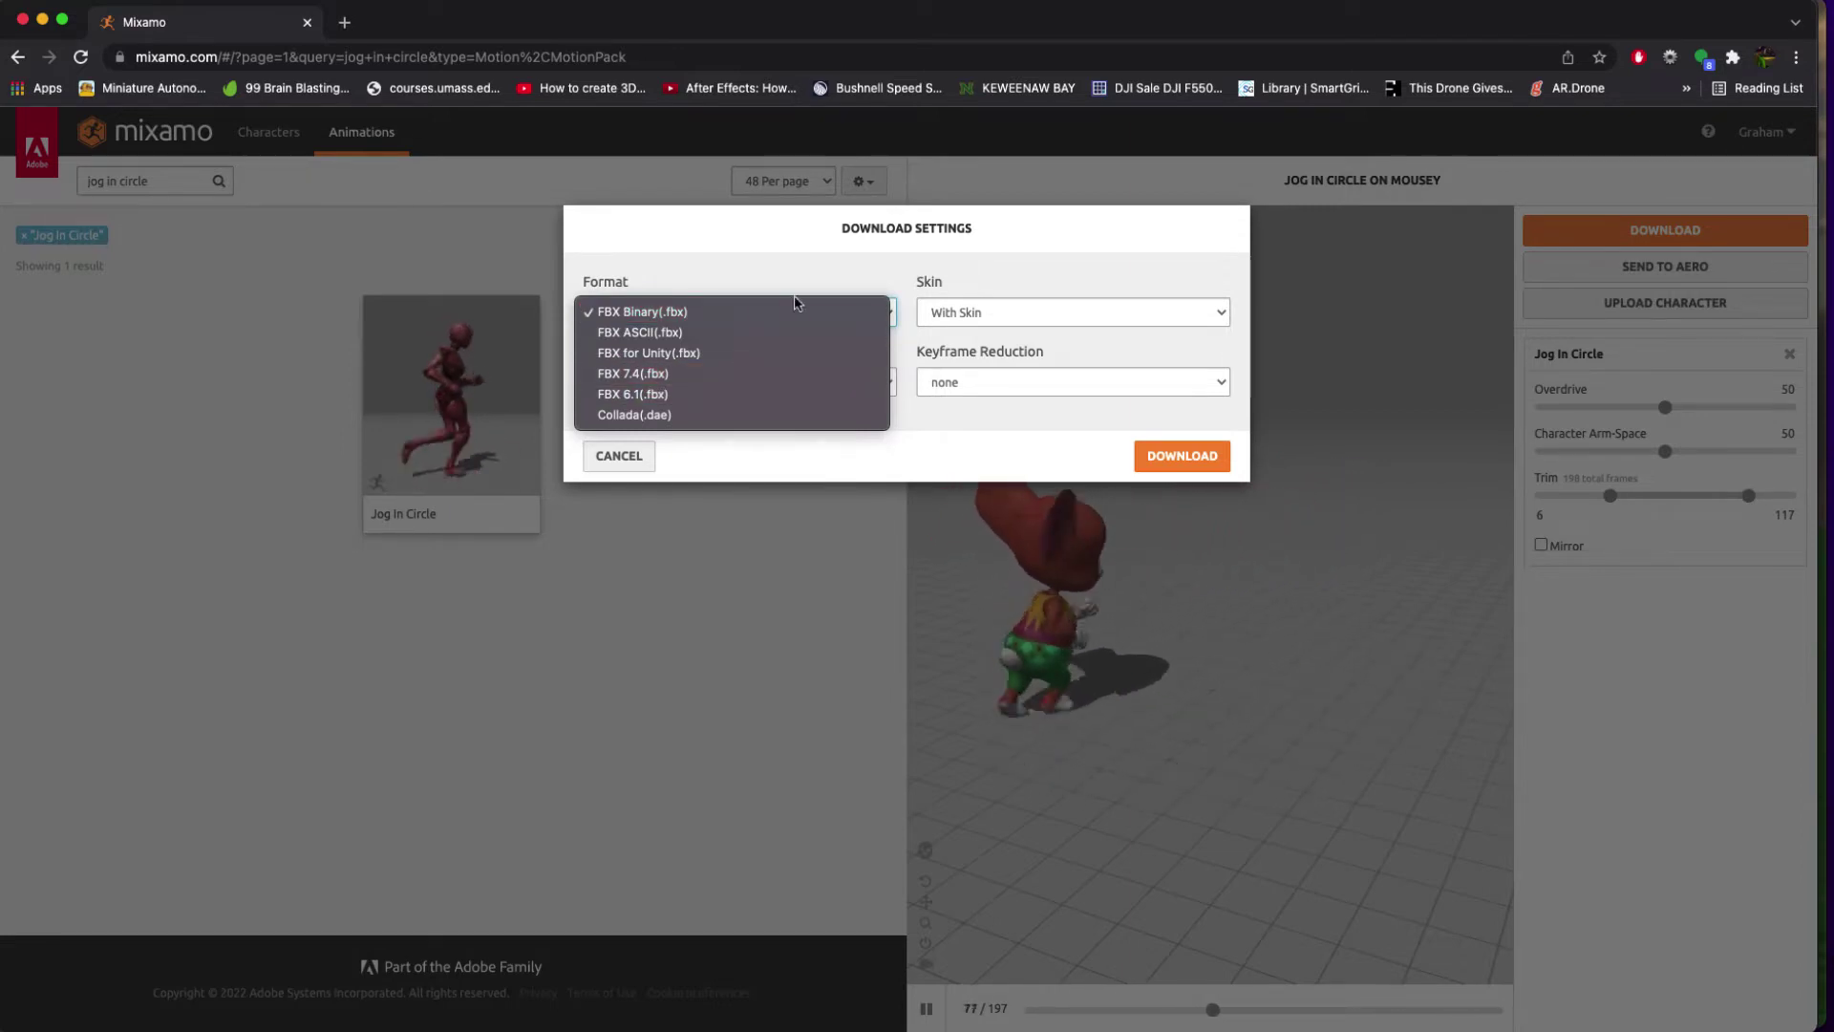
{"action": "left_click", "coordinate": [850, 252]}
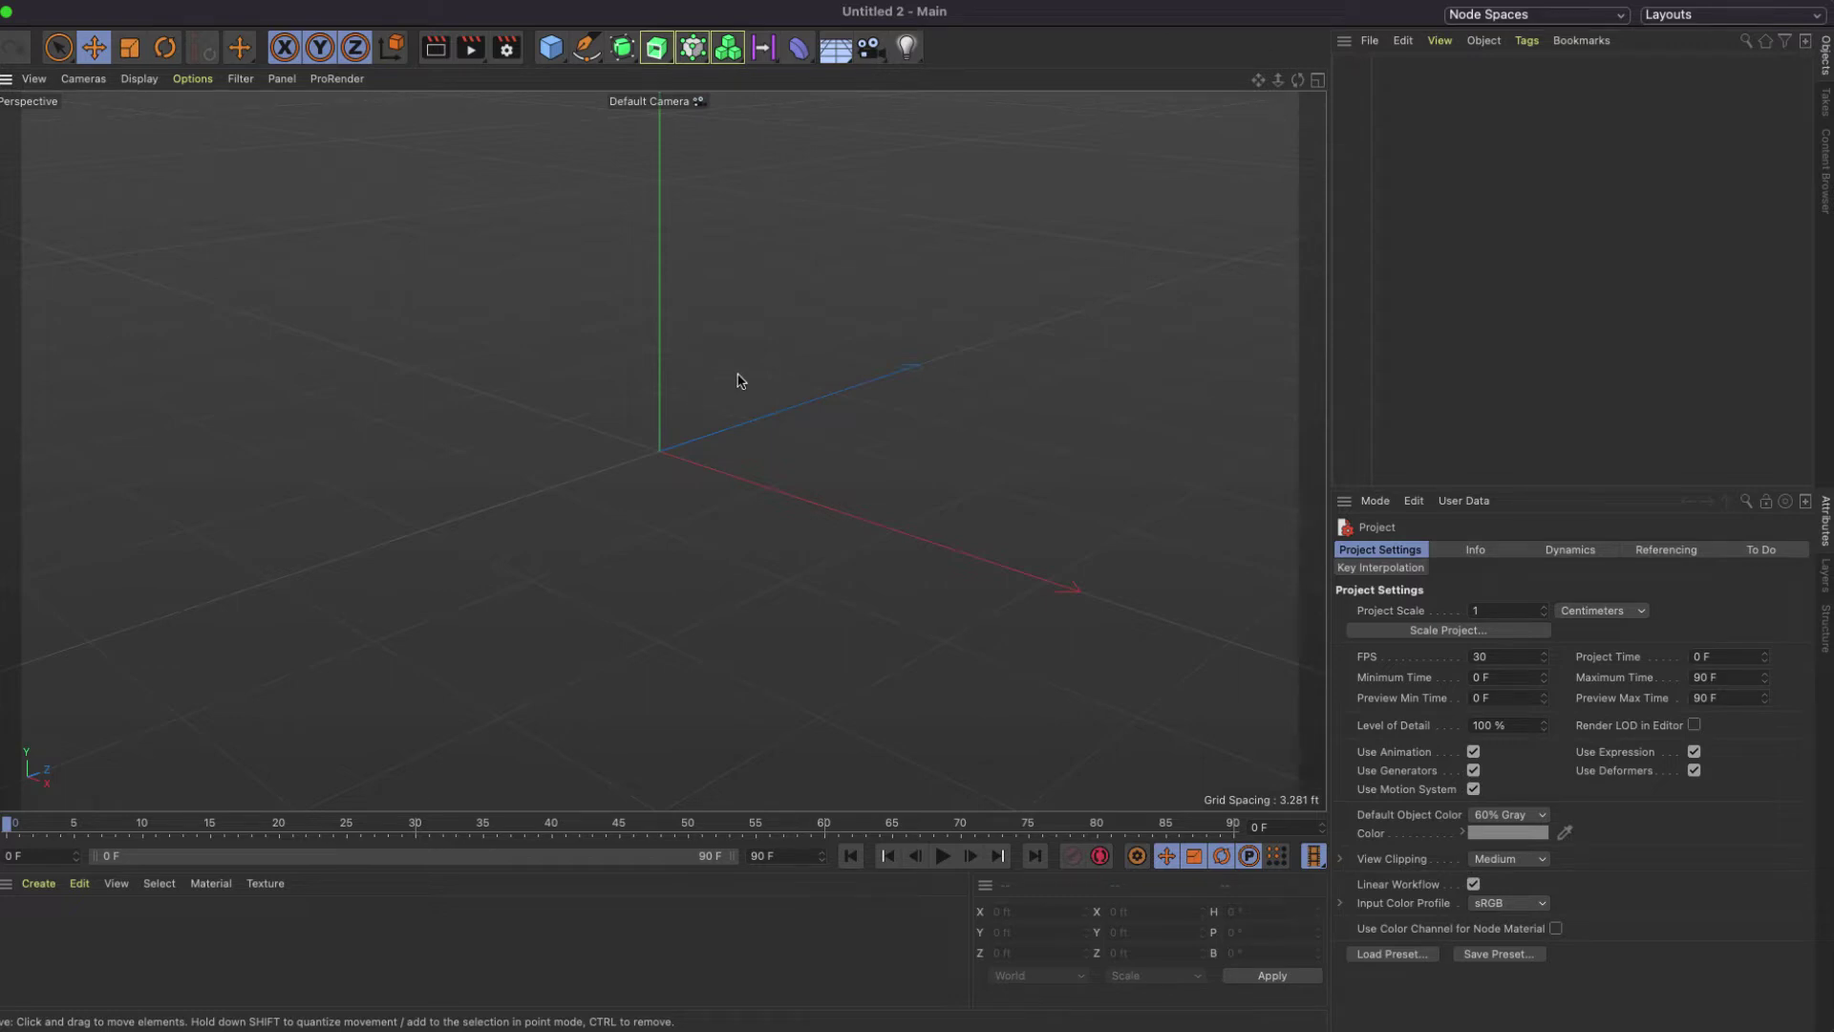
Merge Jog In Circle (1).fbx with default import settings and preview its motion over 178 frames.
{"action": "left_click", "coordinate": [141, 6]}
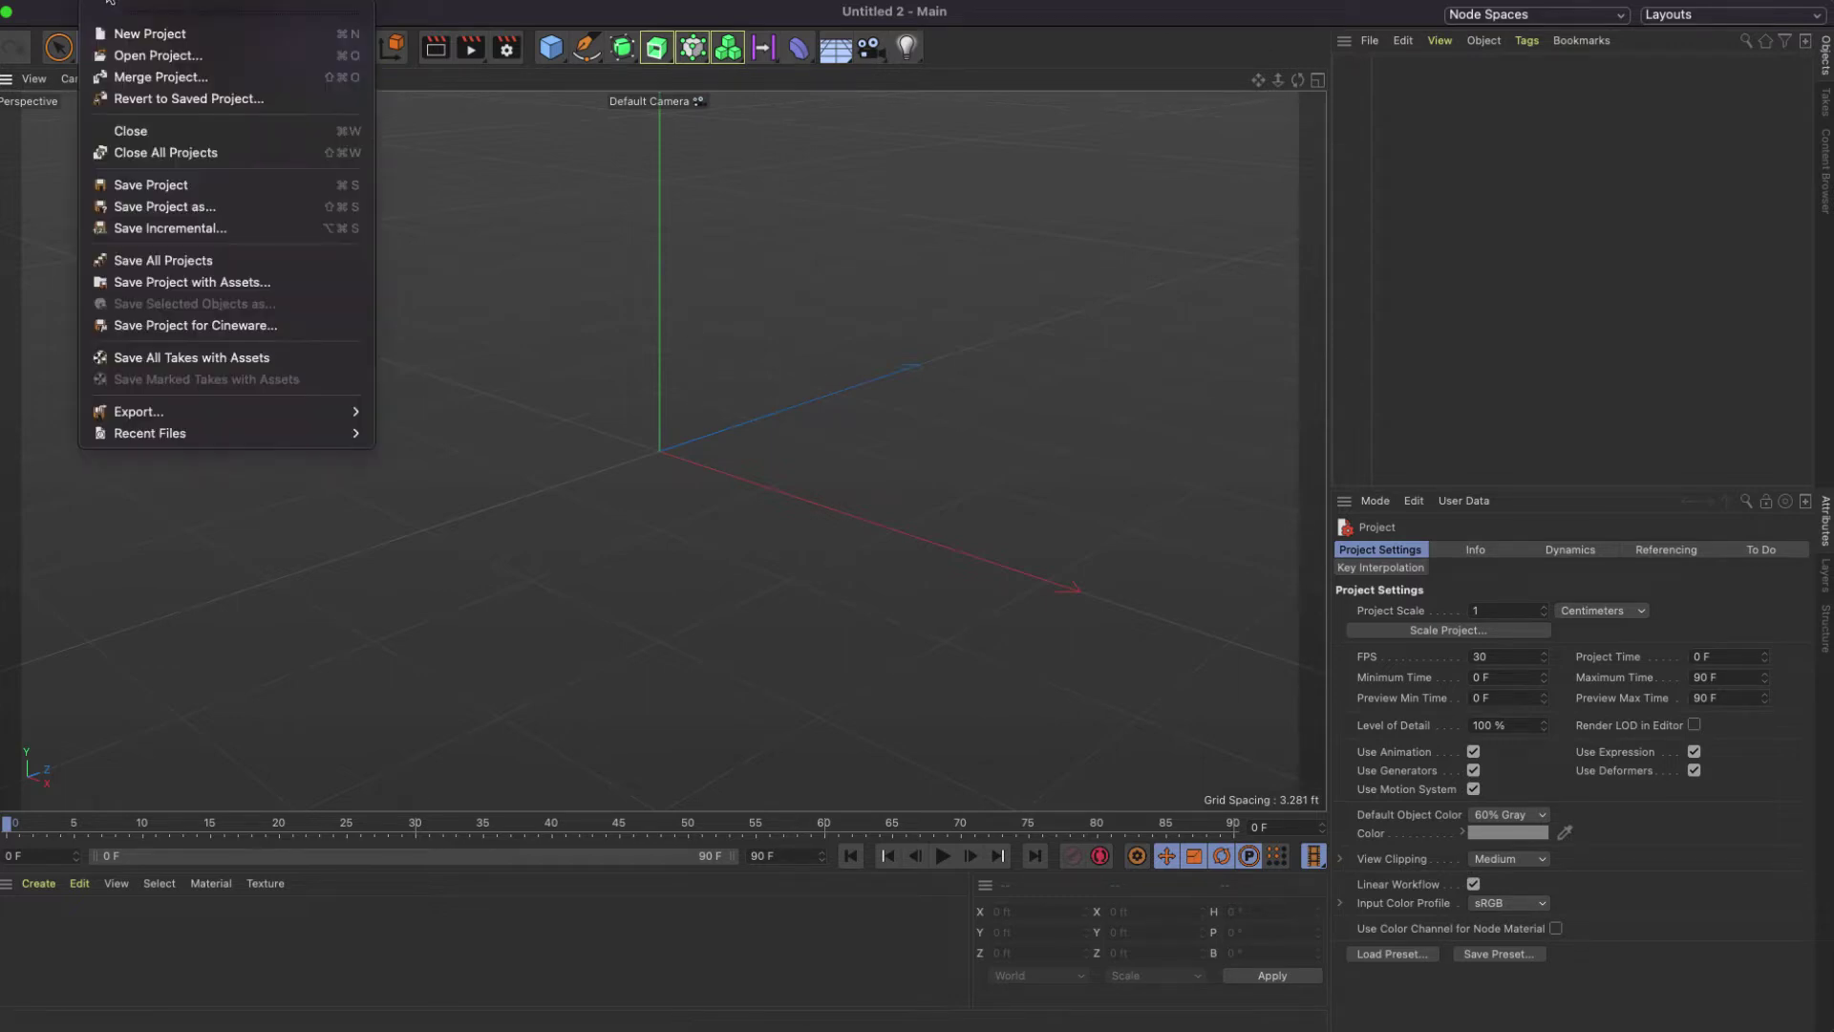
{"action": "left_click", "coordinate": [143, 80]}
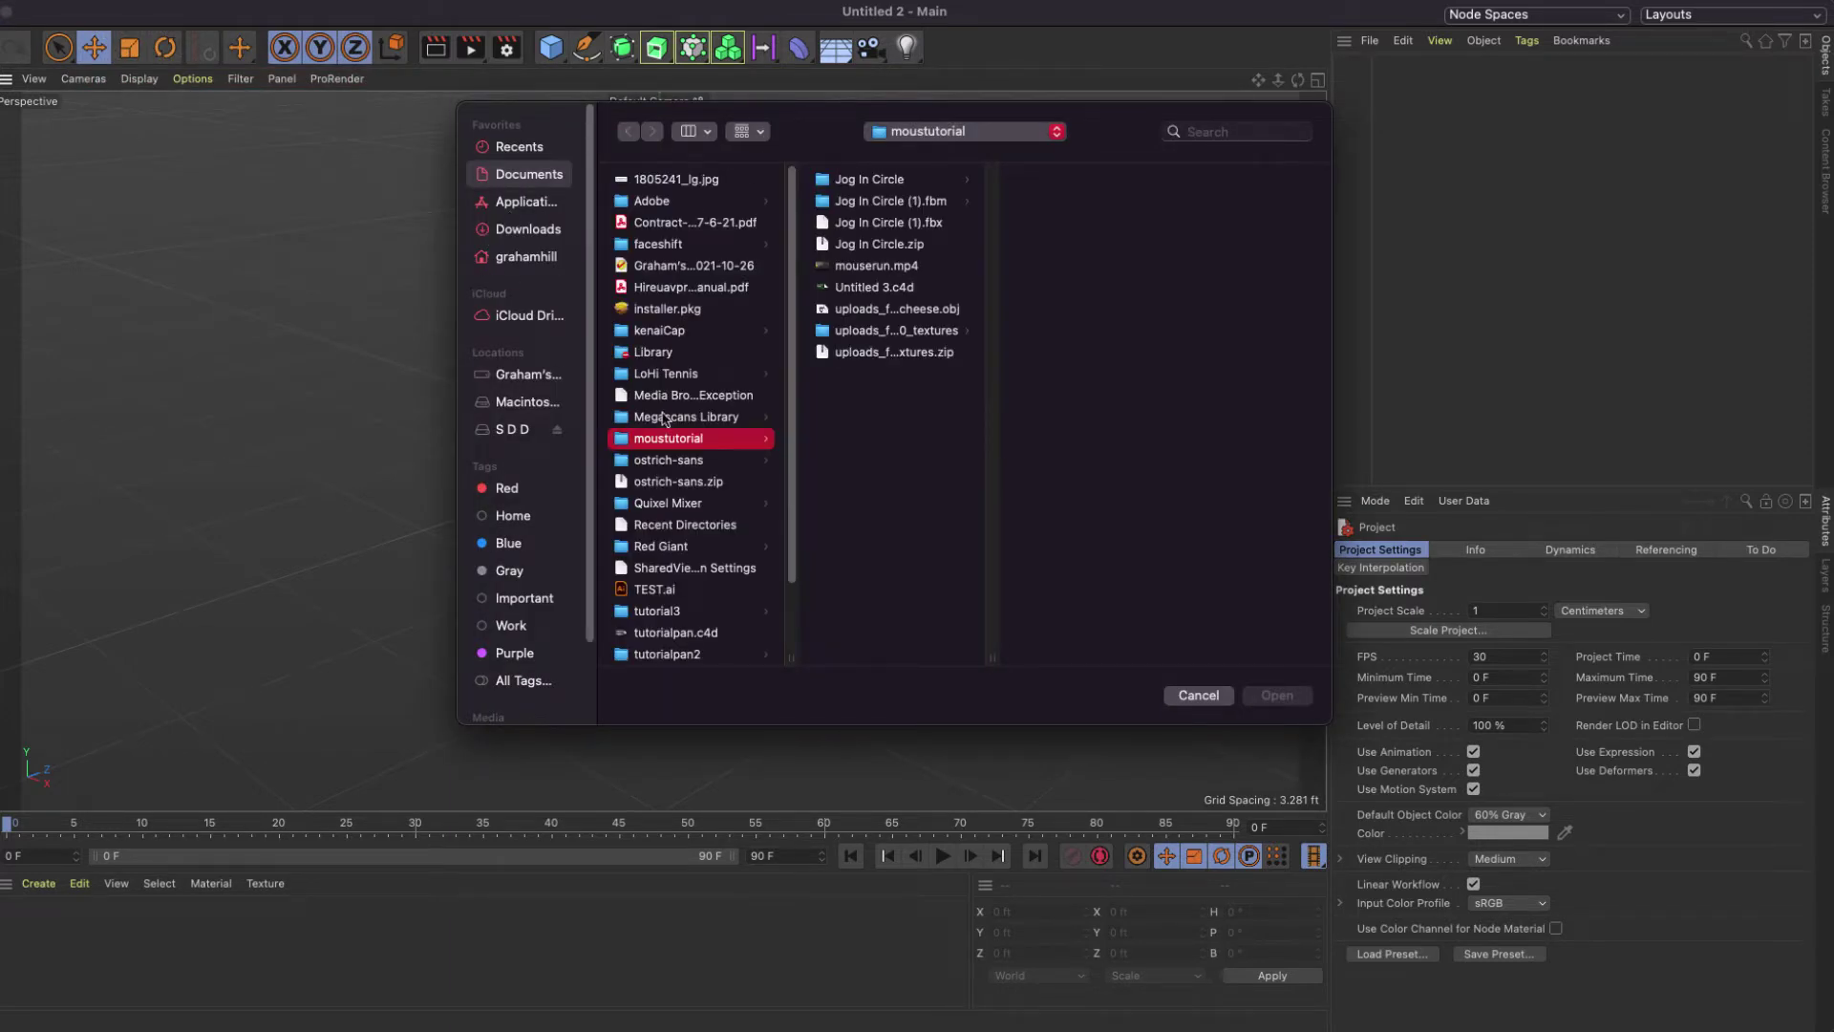
{"action": "left_click", "coordinate": [908, 225]}
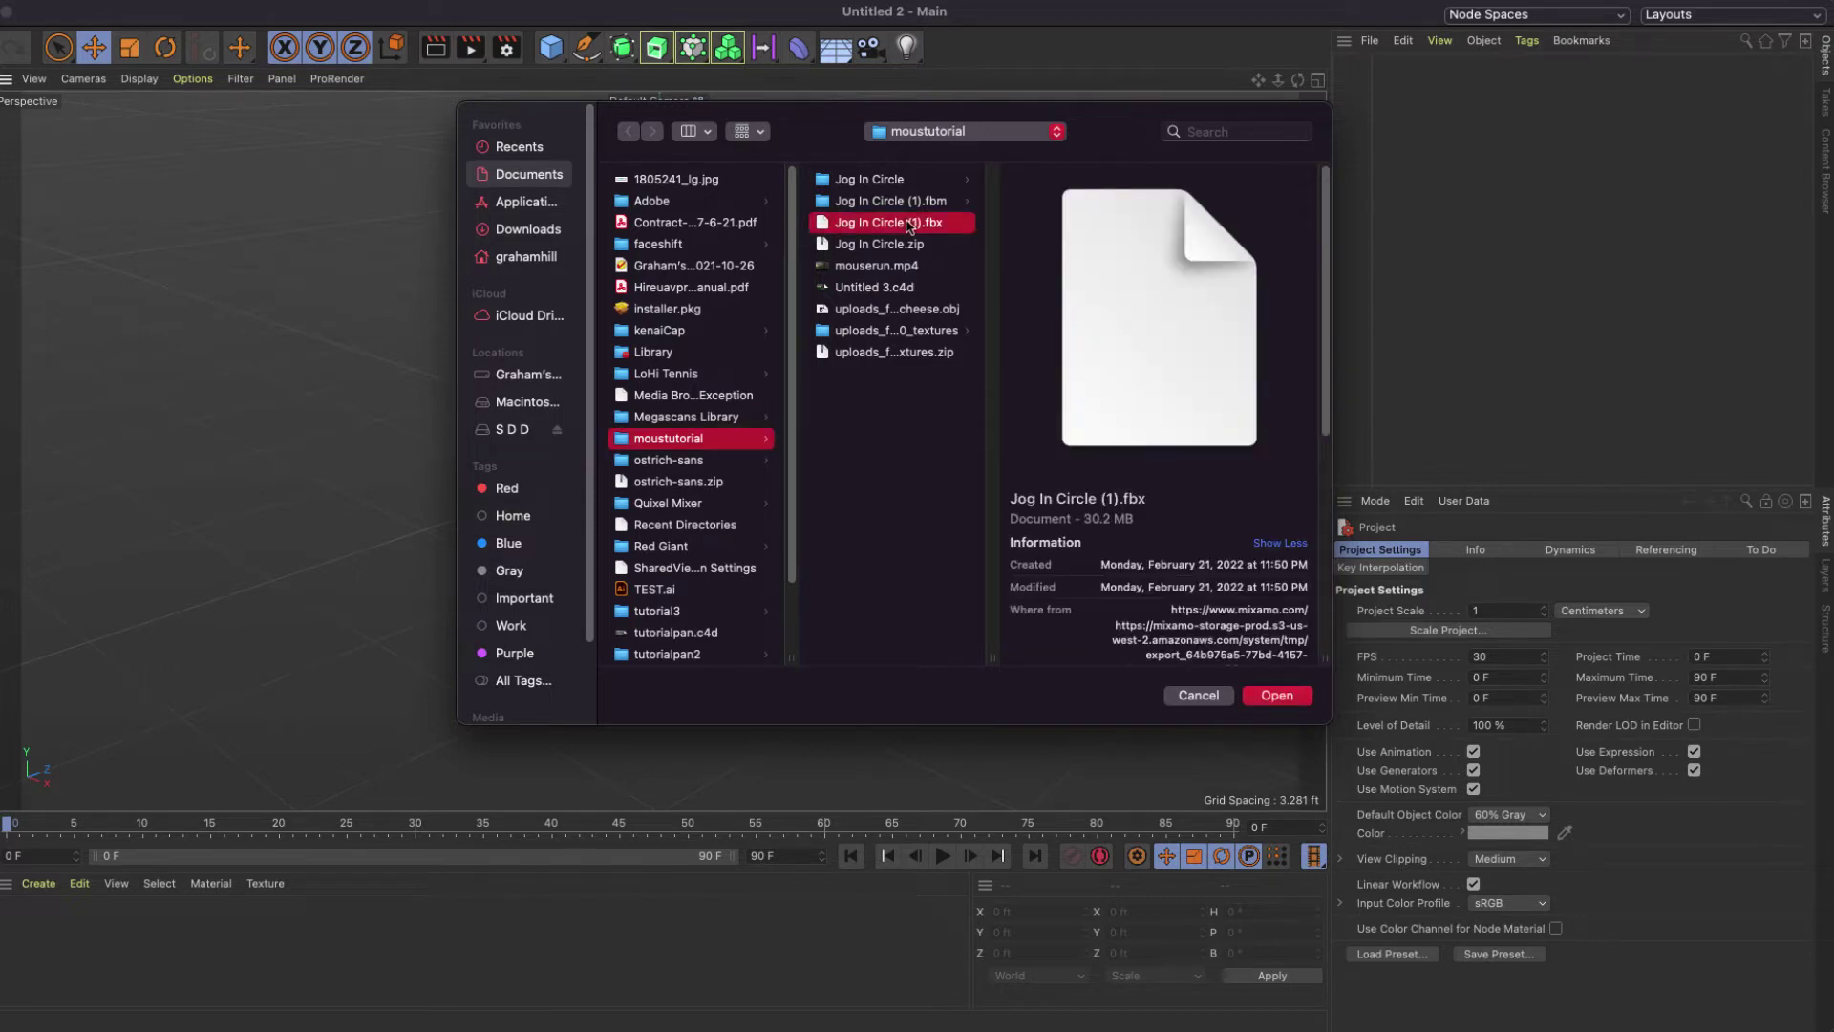
{"action": "left_click", "coordinate": [1262, 697]}
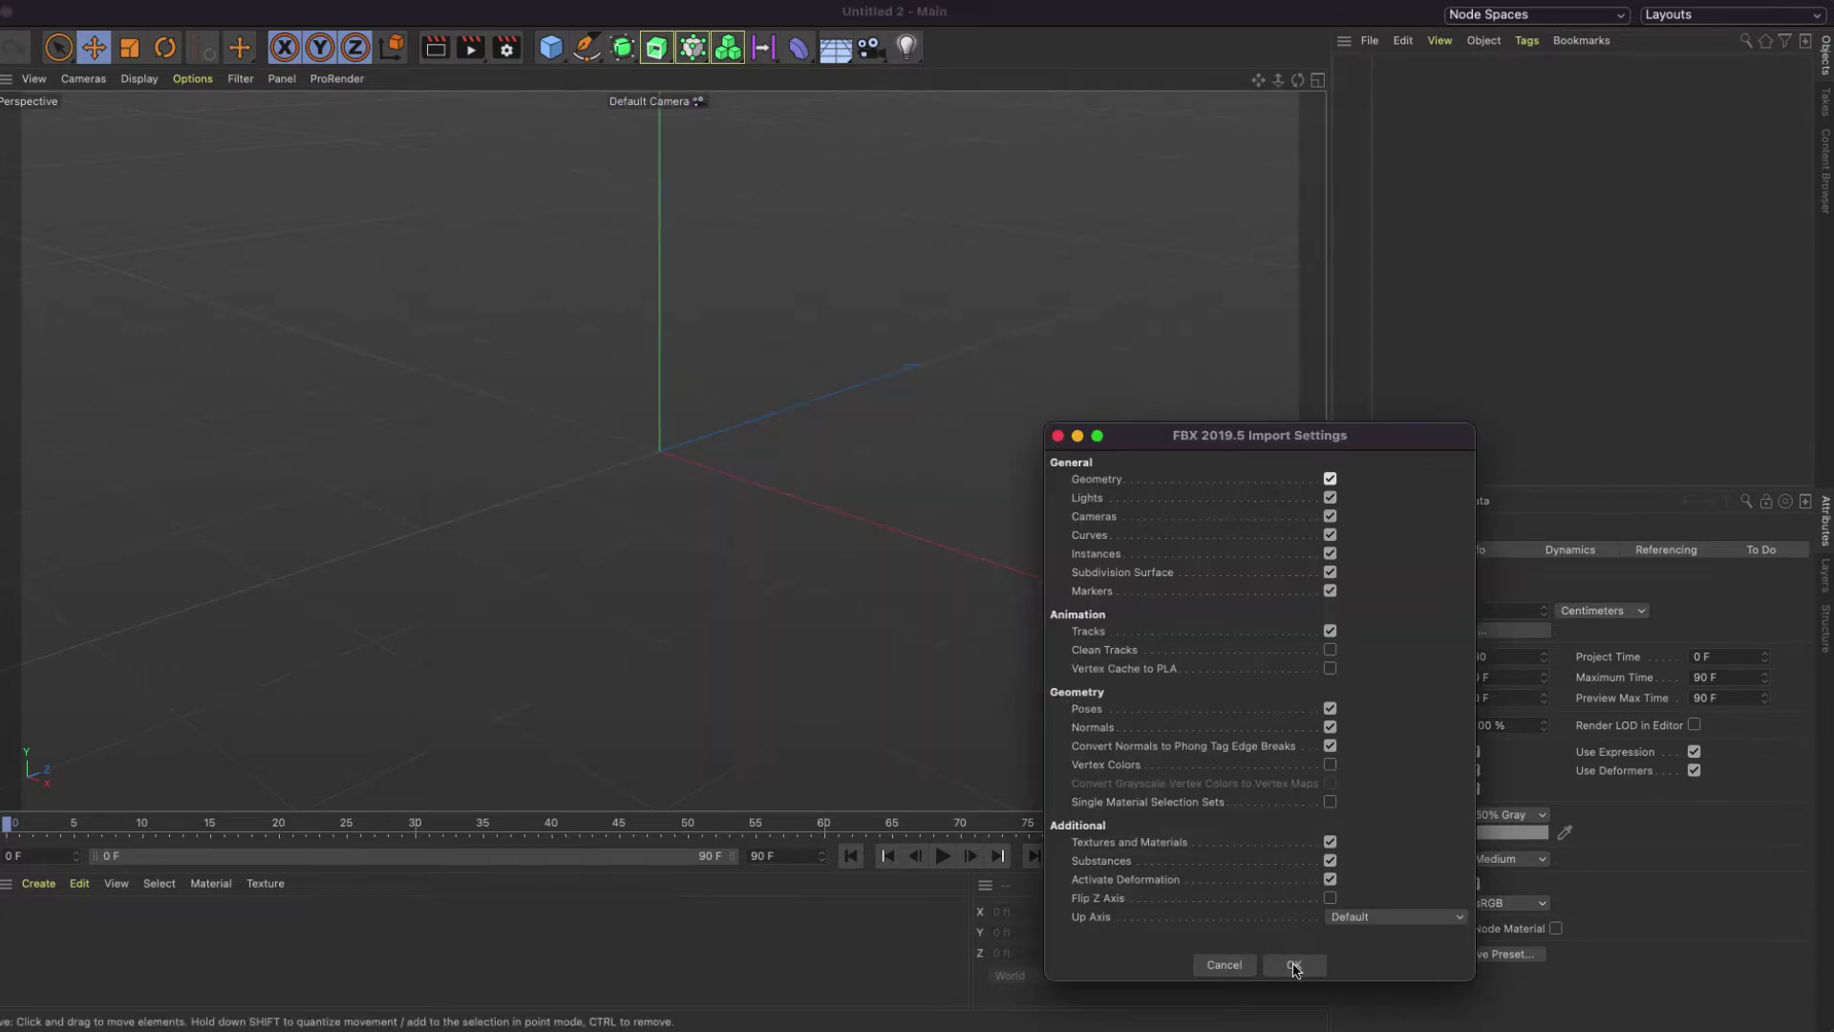
{"action": "left_click", "coordinate": [1294, 967]}
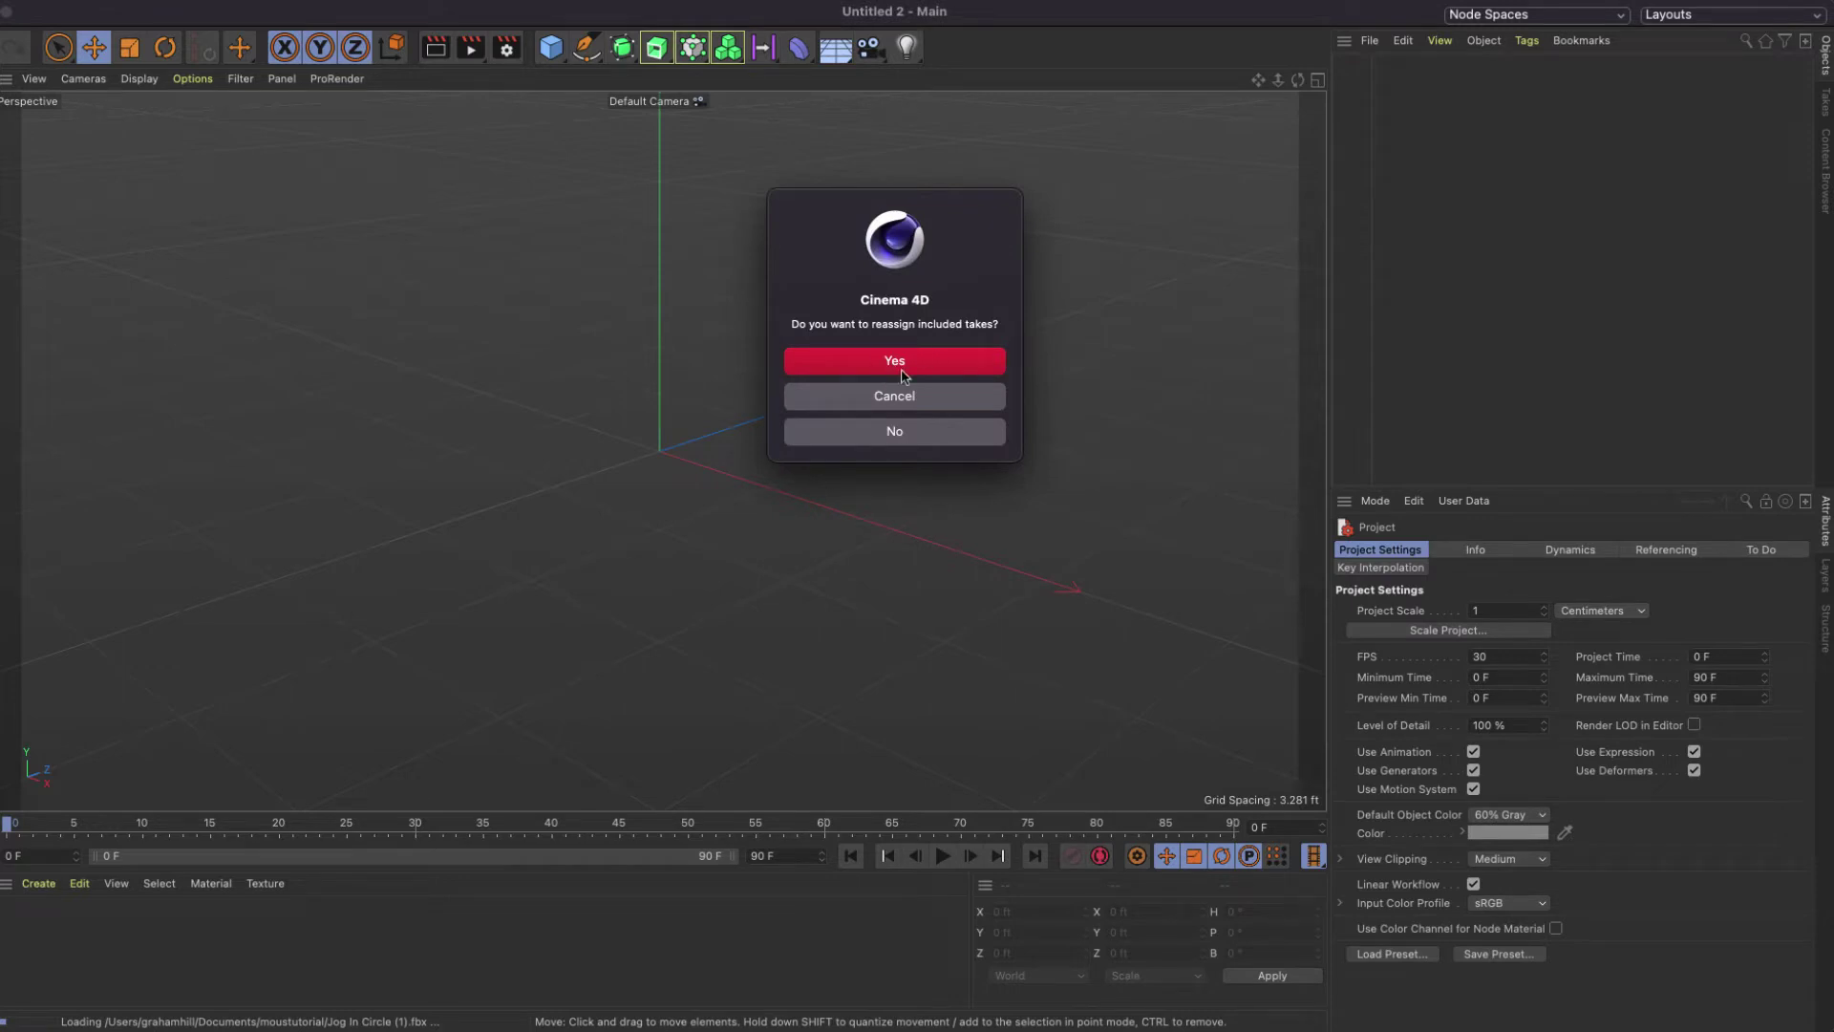
{"action": "left_click", "coordinate": [903, 435]}
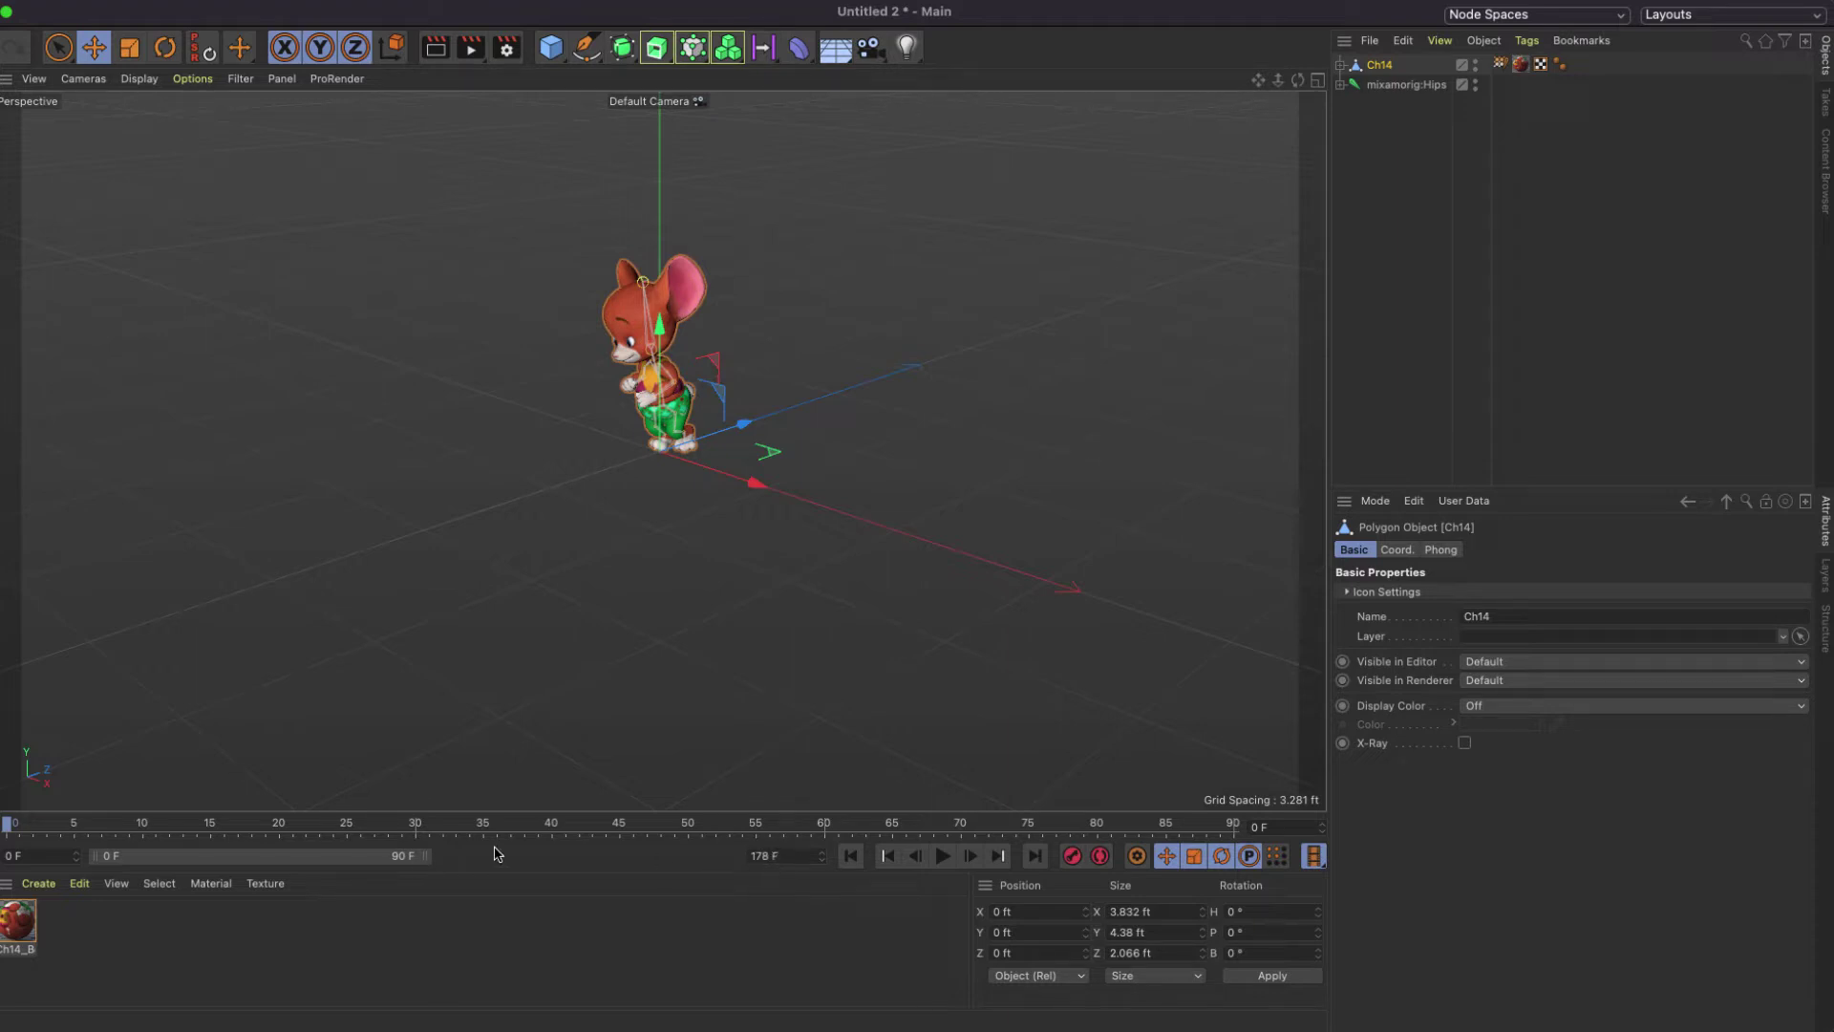
{"action": "left_click_drag", "start_coordinate": [424, 856], "coordinate": [824, 853]}
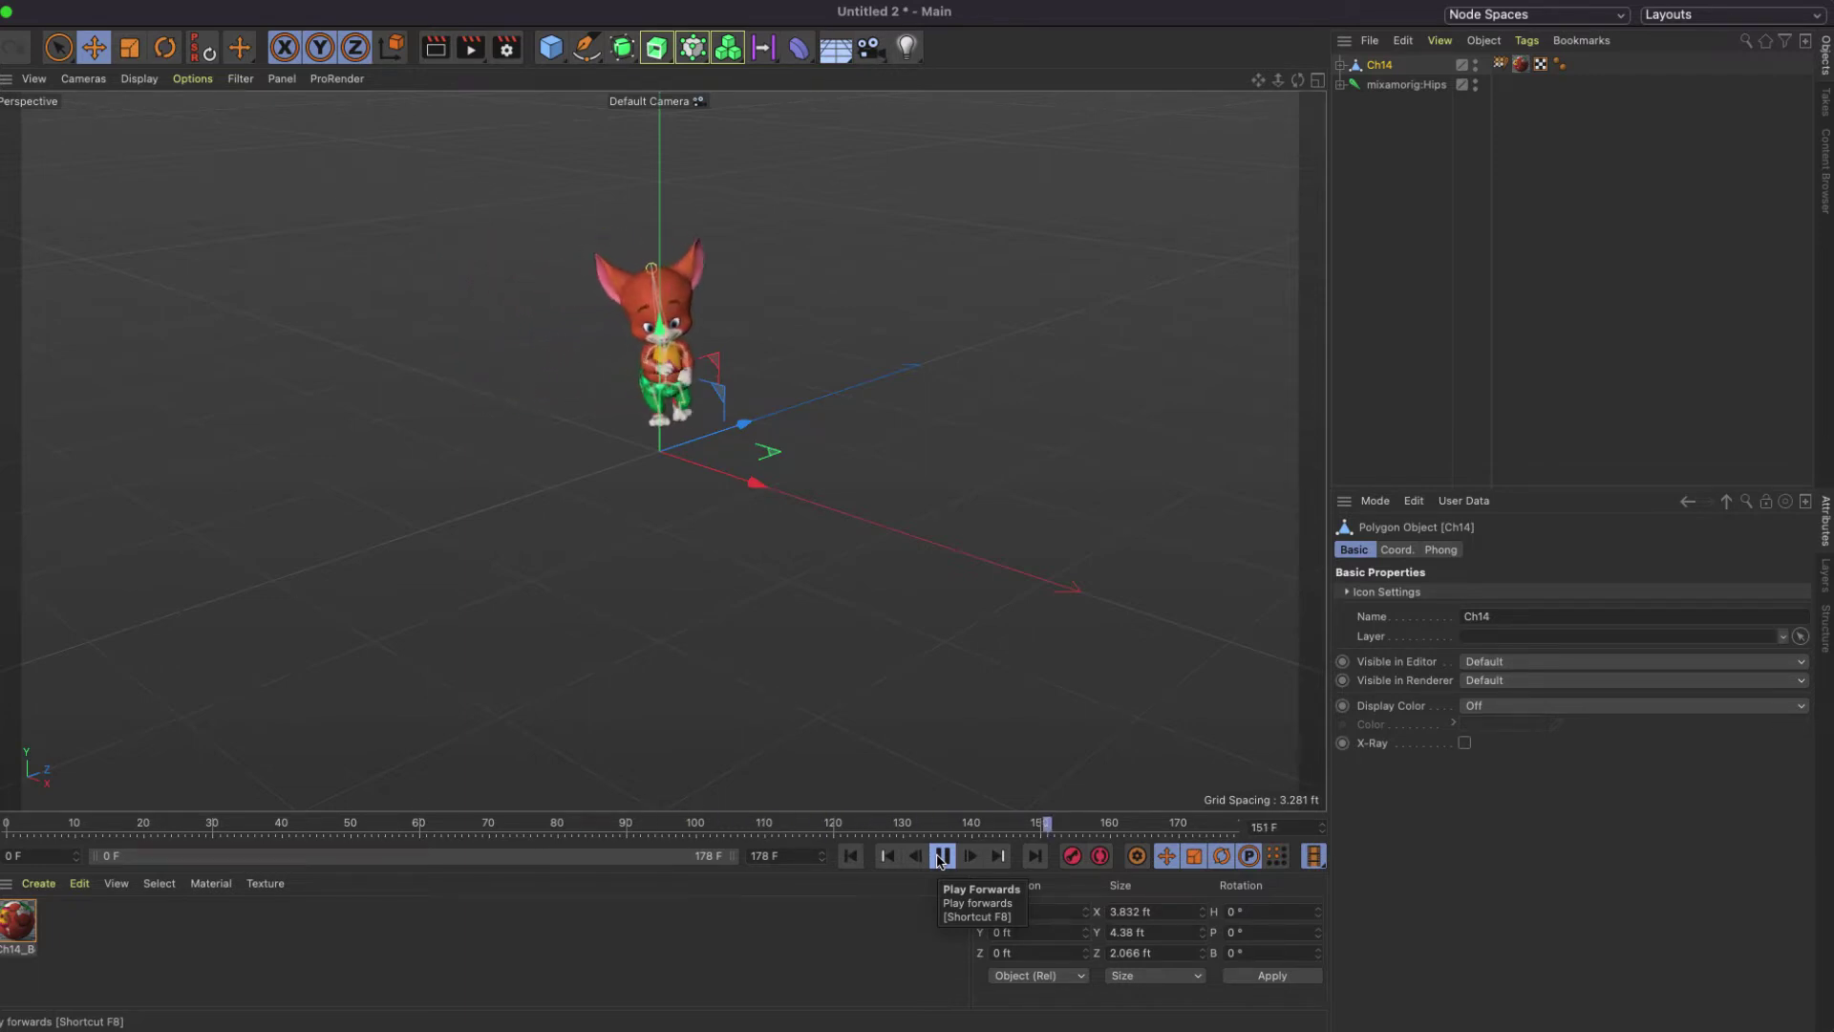
{"action": "left_click", "coordinate": [939, 857]}
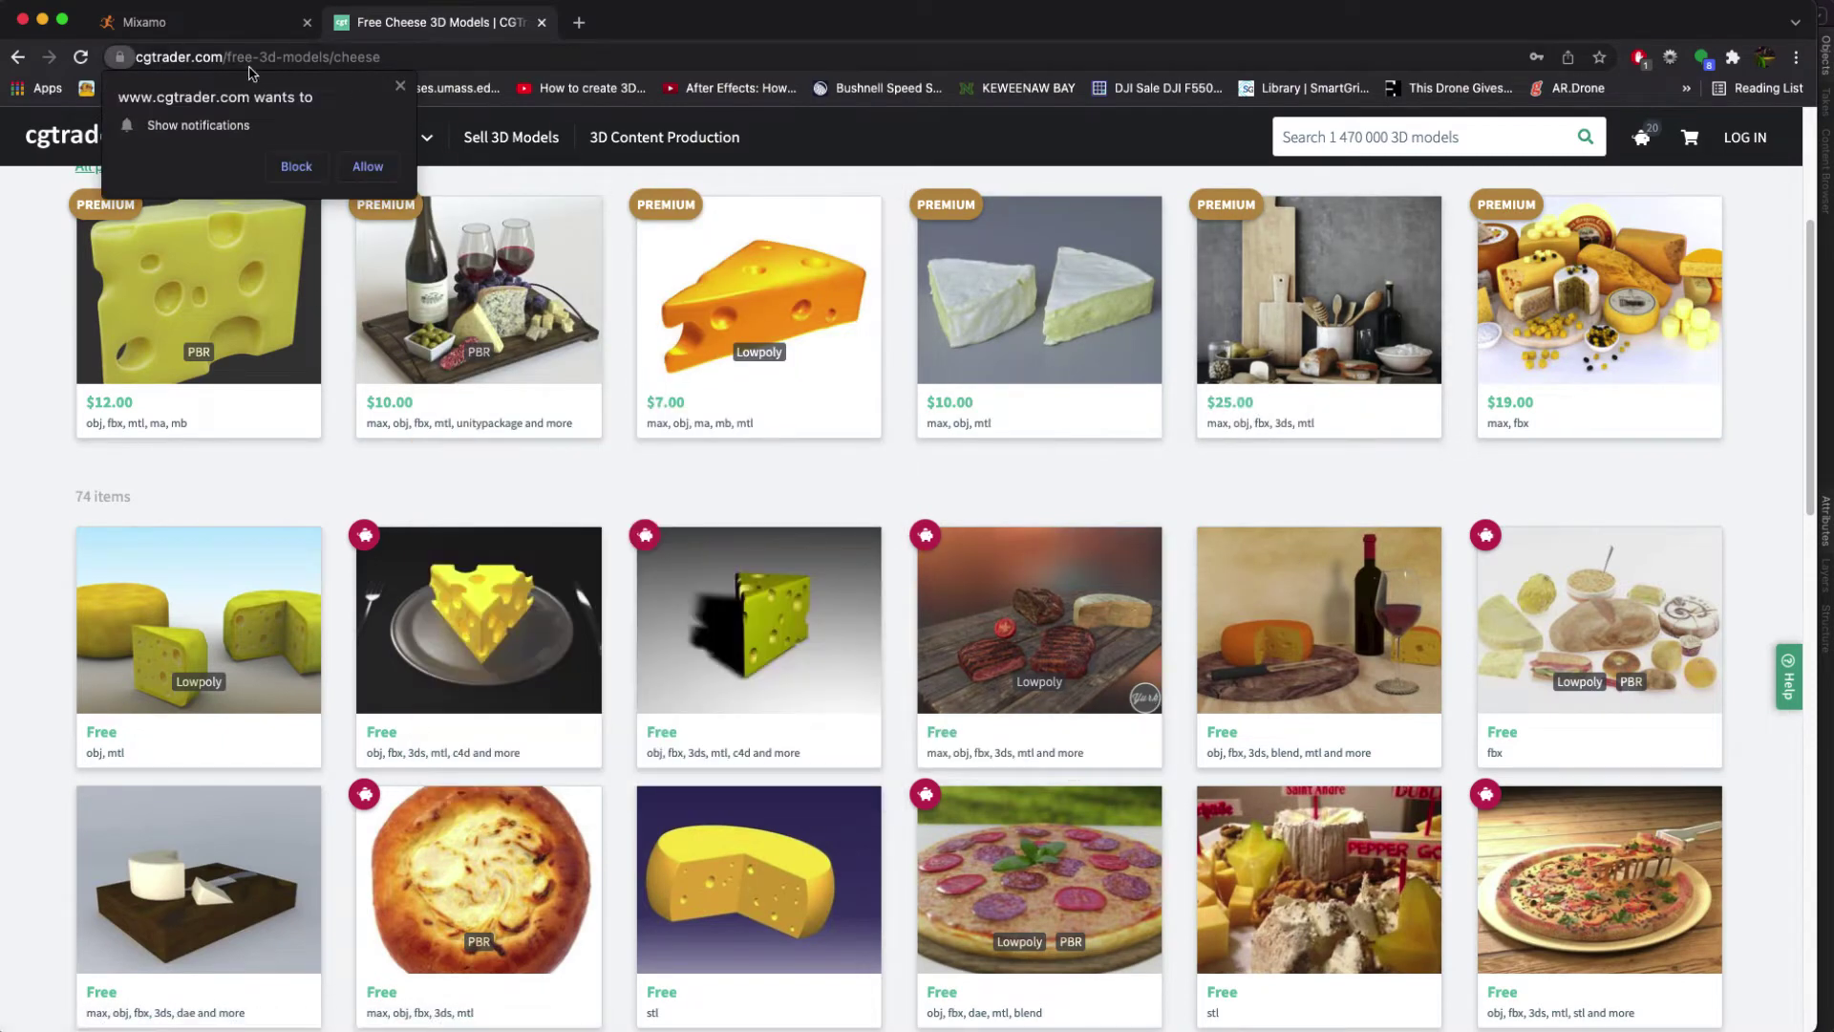
Dismiss the notification prompt, open the free low-poly cheese model page and start its free download.
{"action": "left_click", "coordinate": [399, 88]}
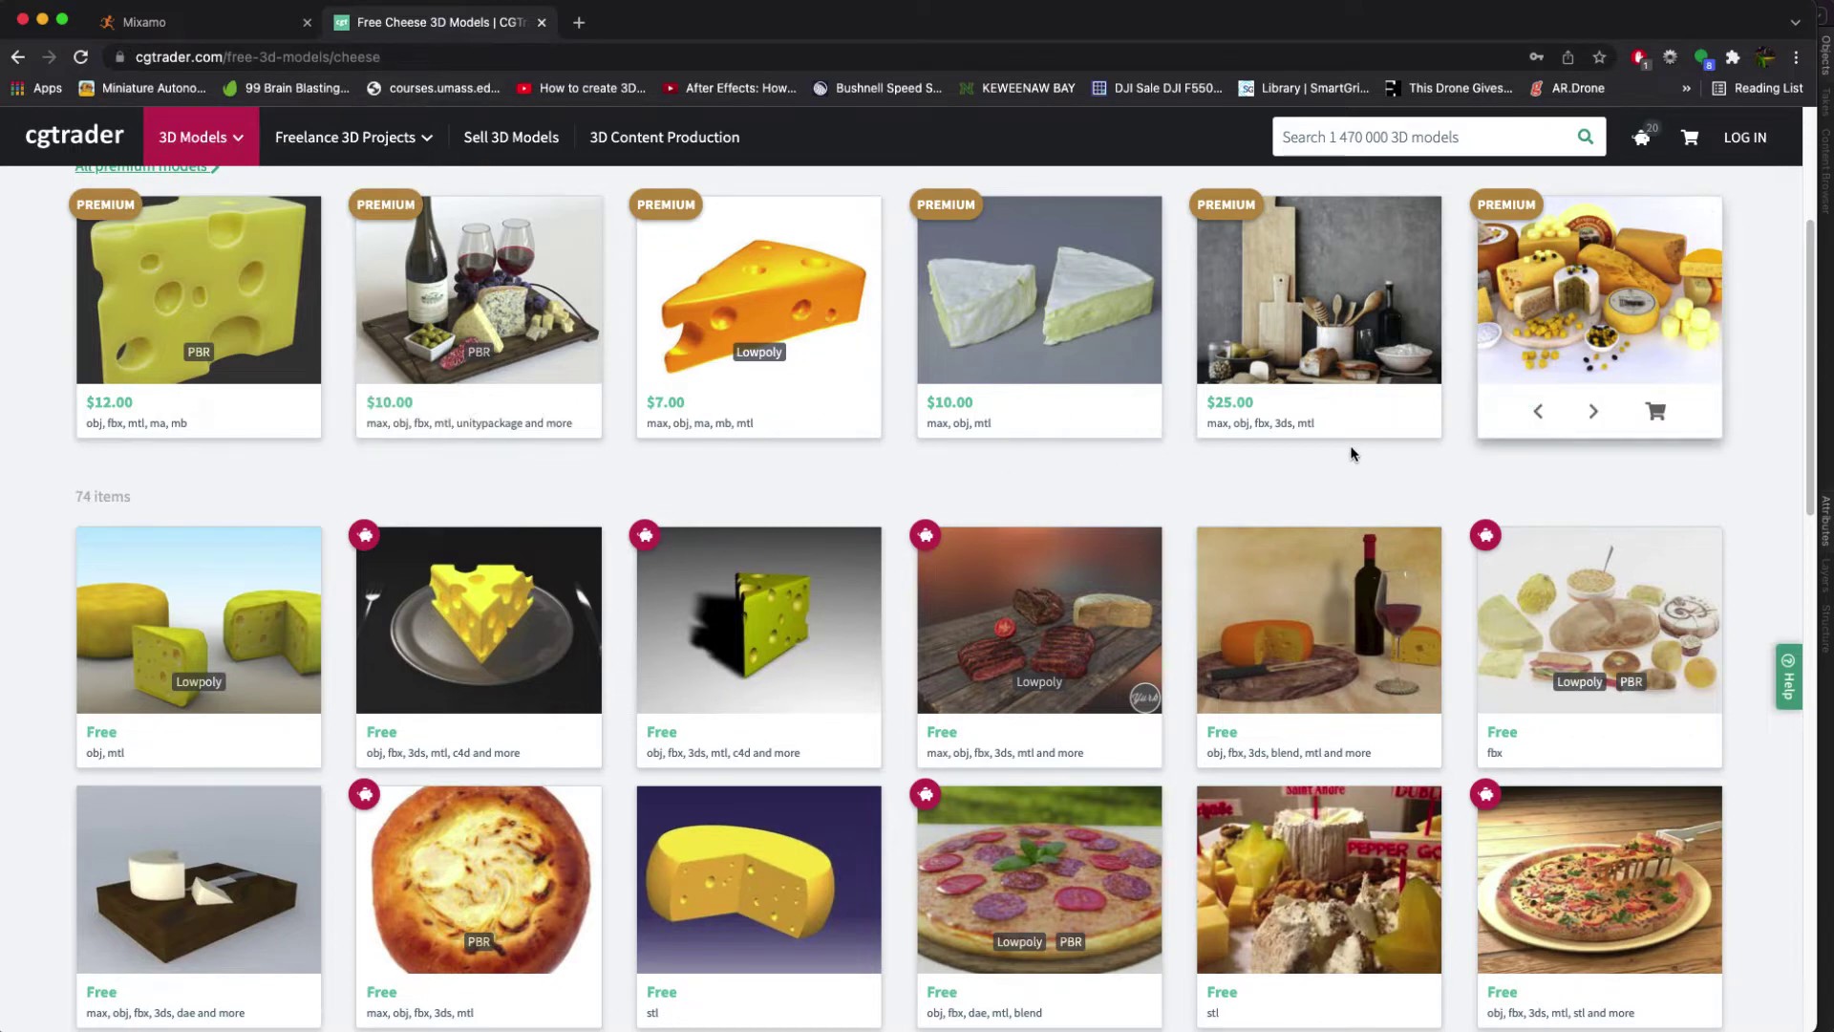
{"action": "mouse_move", "coordinate": [253, 633]}
{"action": "left_click", "coordinate": [506, 678]}
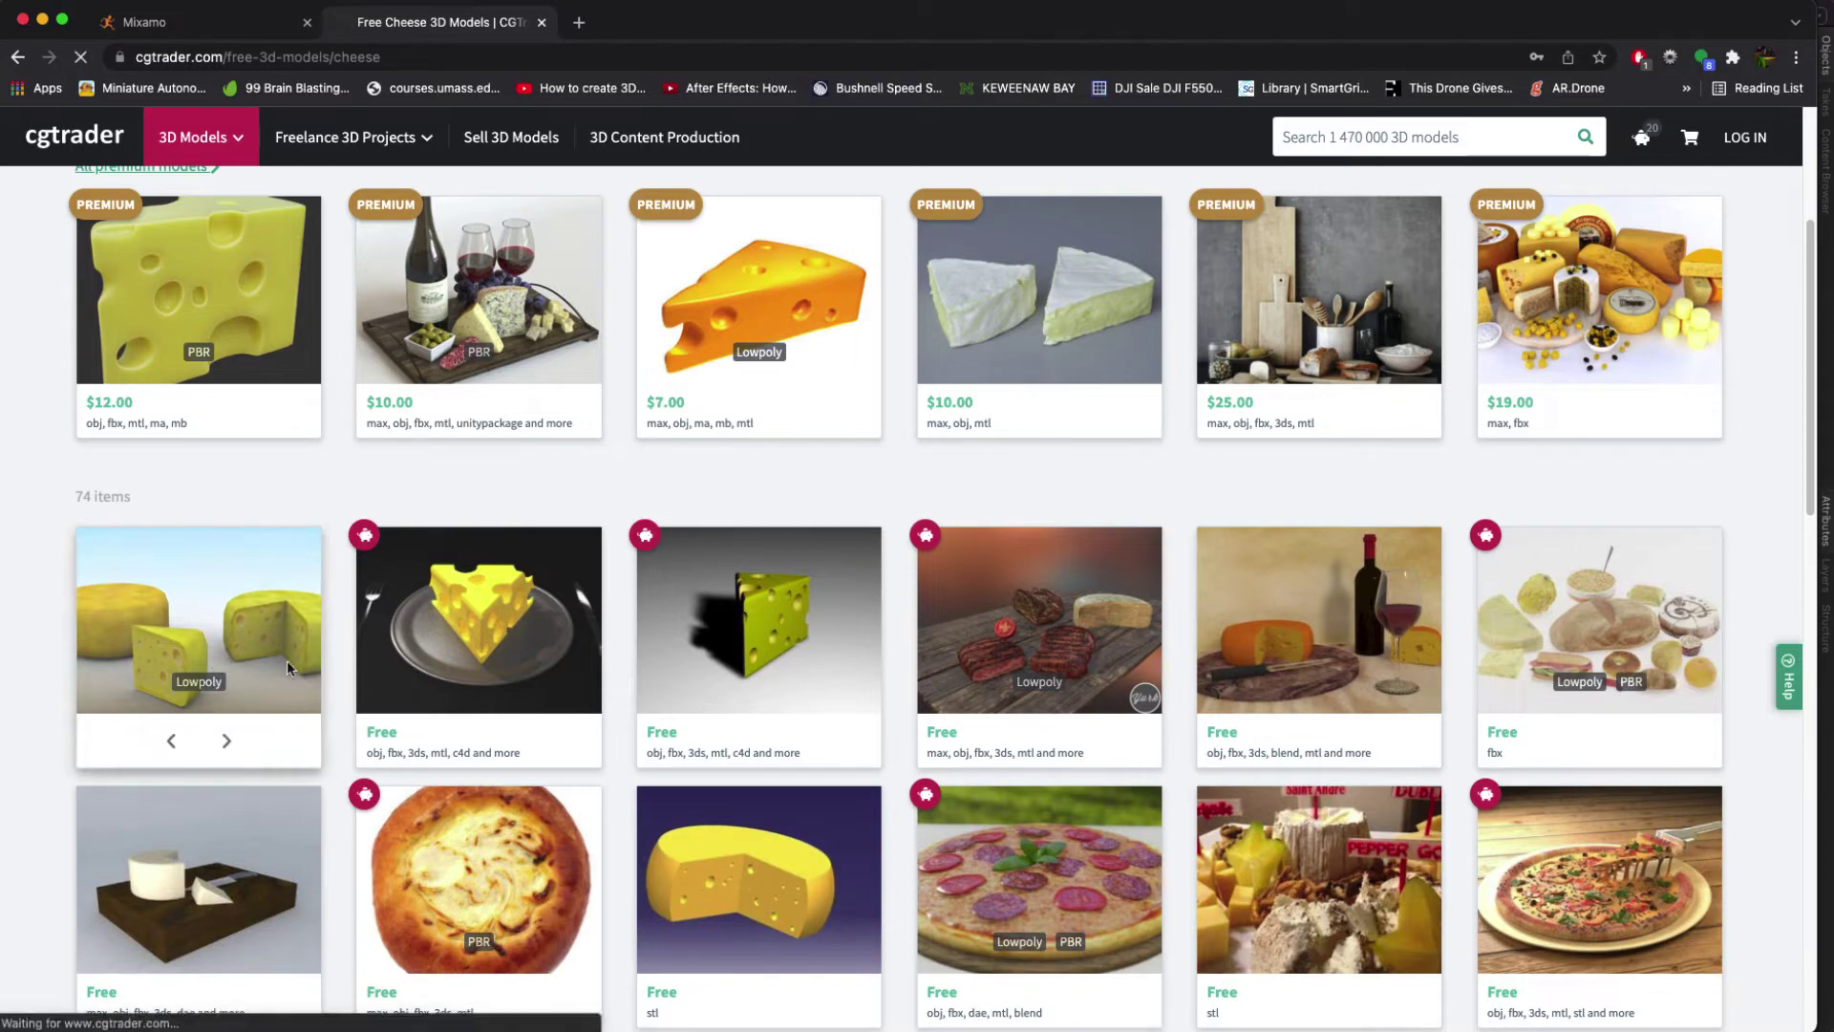
{"action": "scroll", "coordinate": [955, 716], "scroll_direction": "down", "scroll_amount": 4}
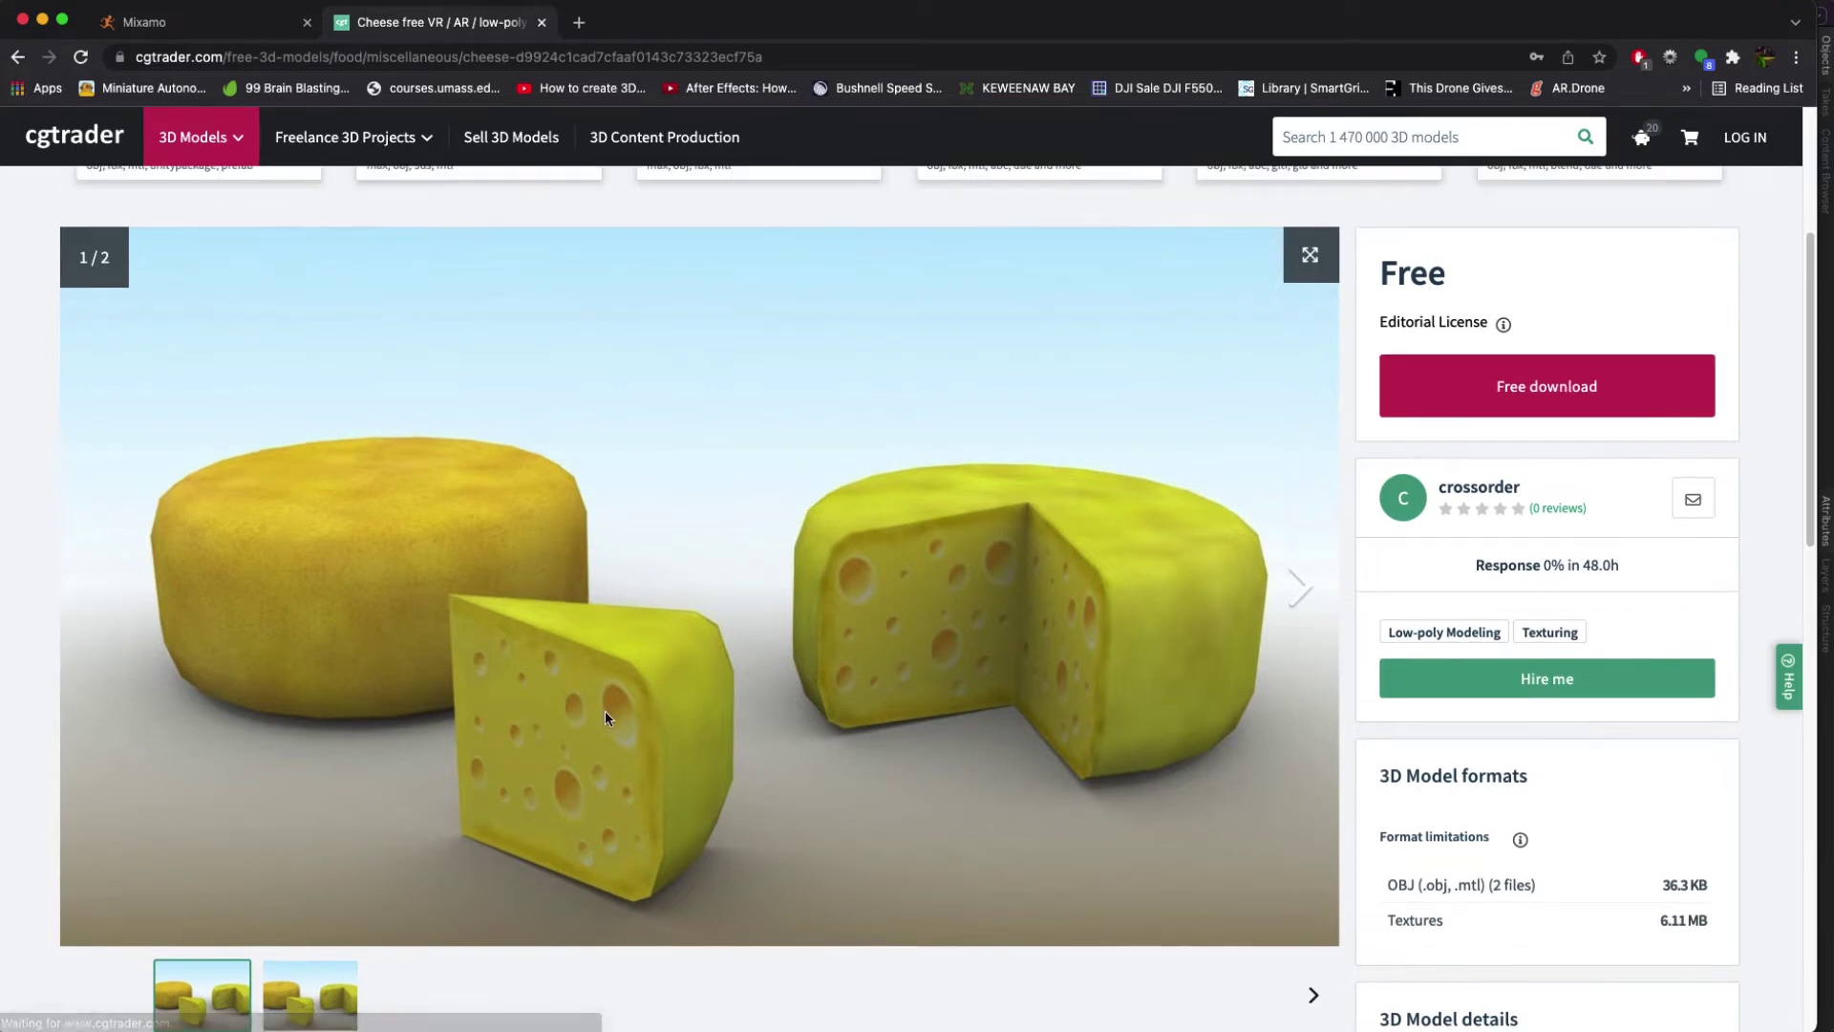
{"action": "left_click", "coordinate": [1434, 409]}
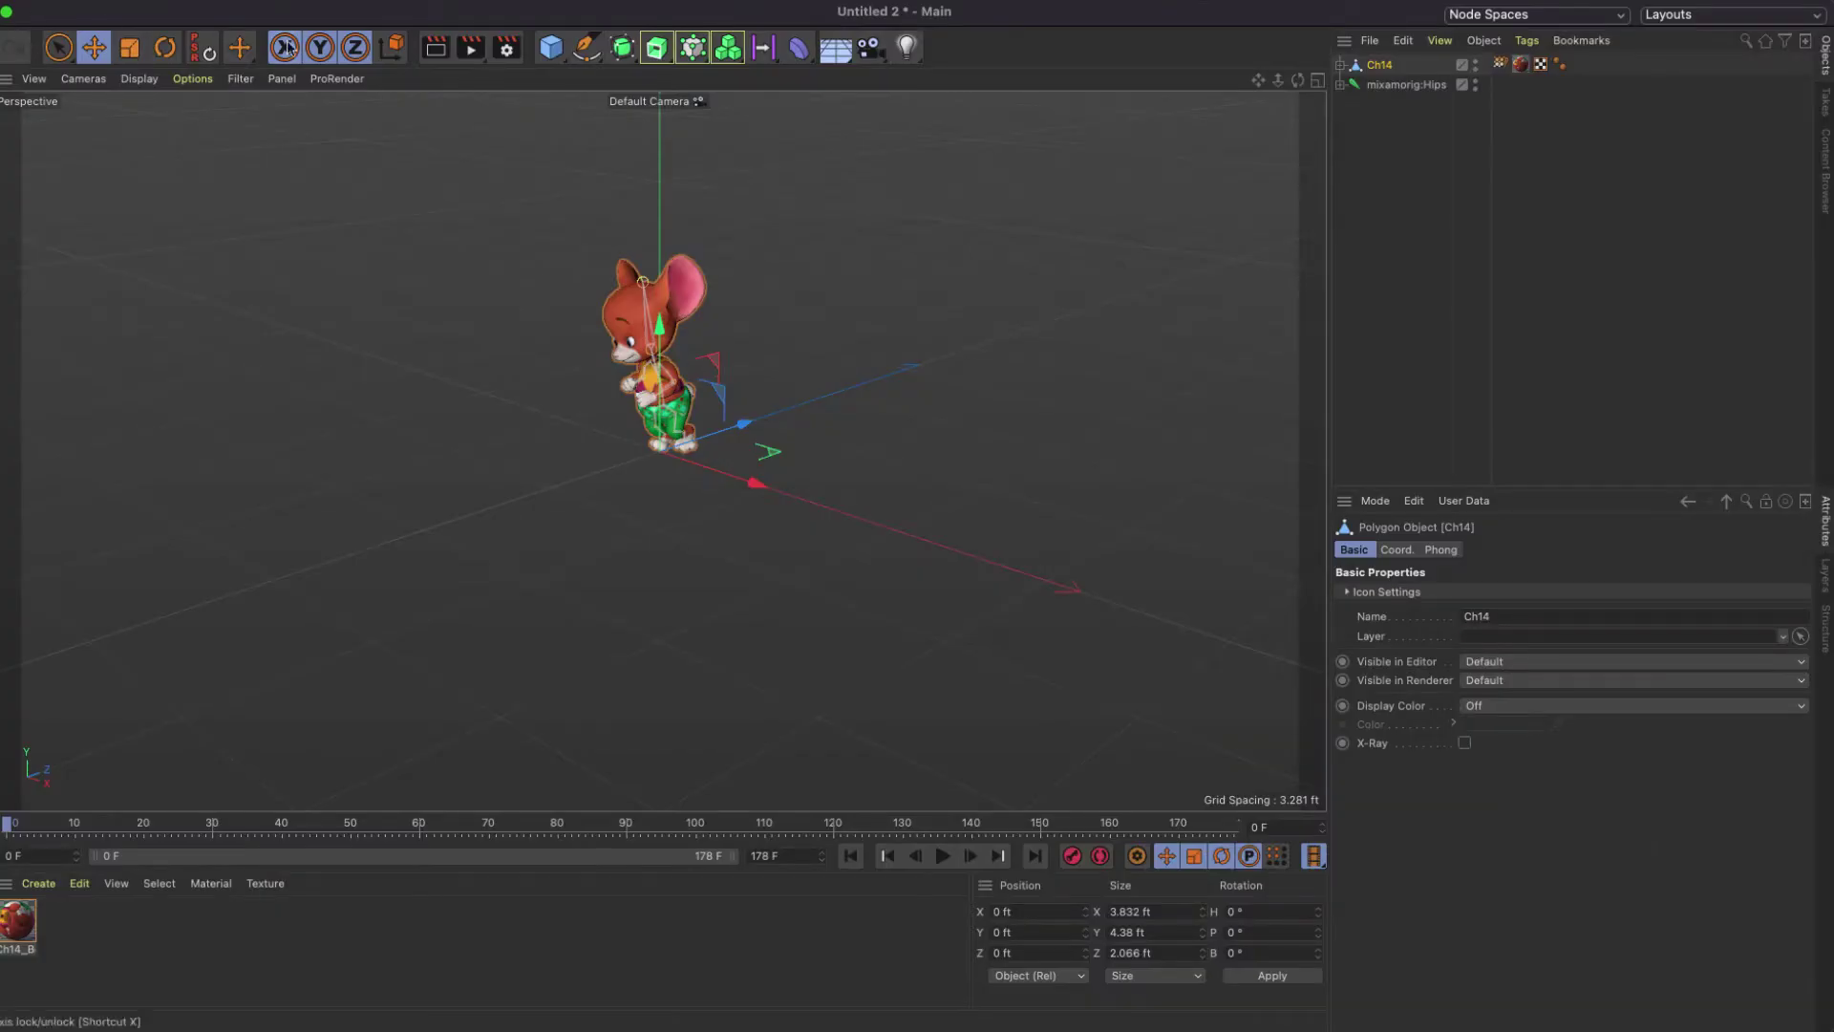
Merge the downloaded cheese OBJ from moustutorial into the scene with default OBJ import settings.
{"action": "left_click", "coordinate": [110, 3]}
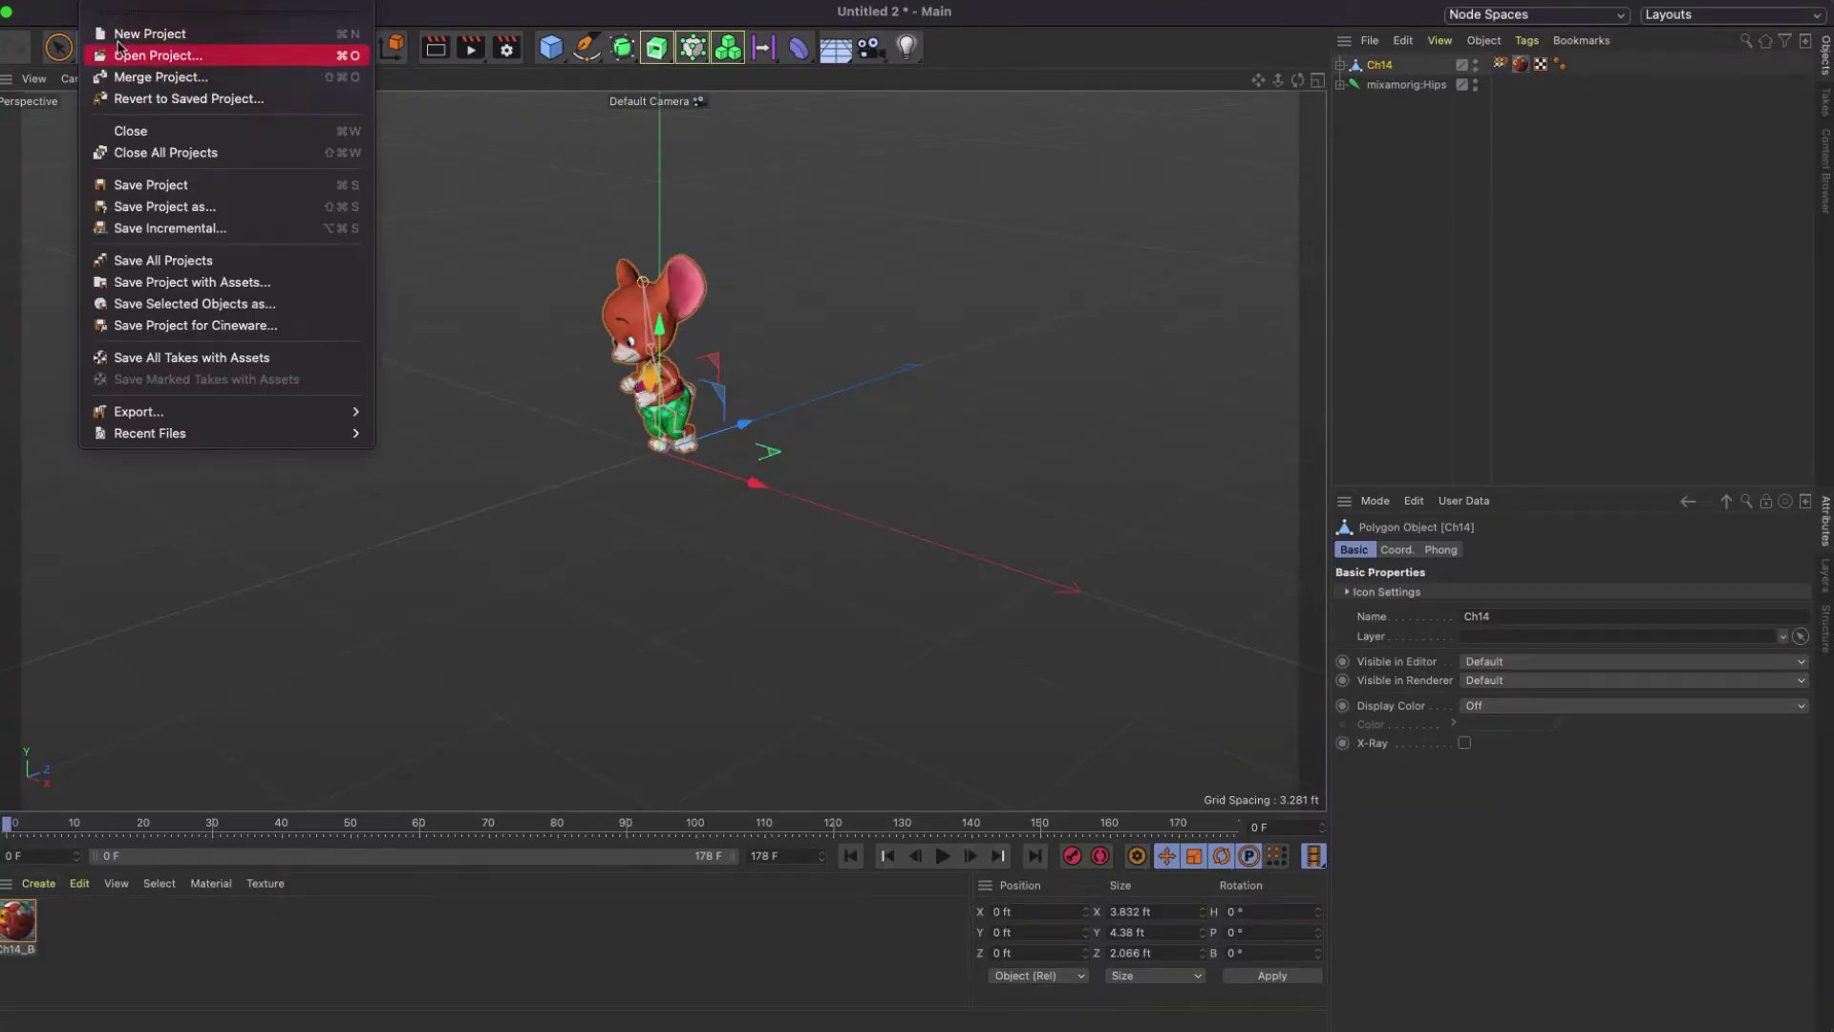
{"action": "left_click", "coordinate": [129, 75]}
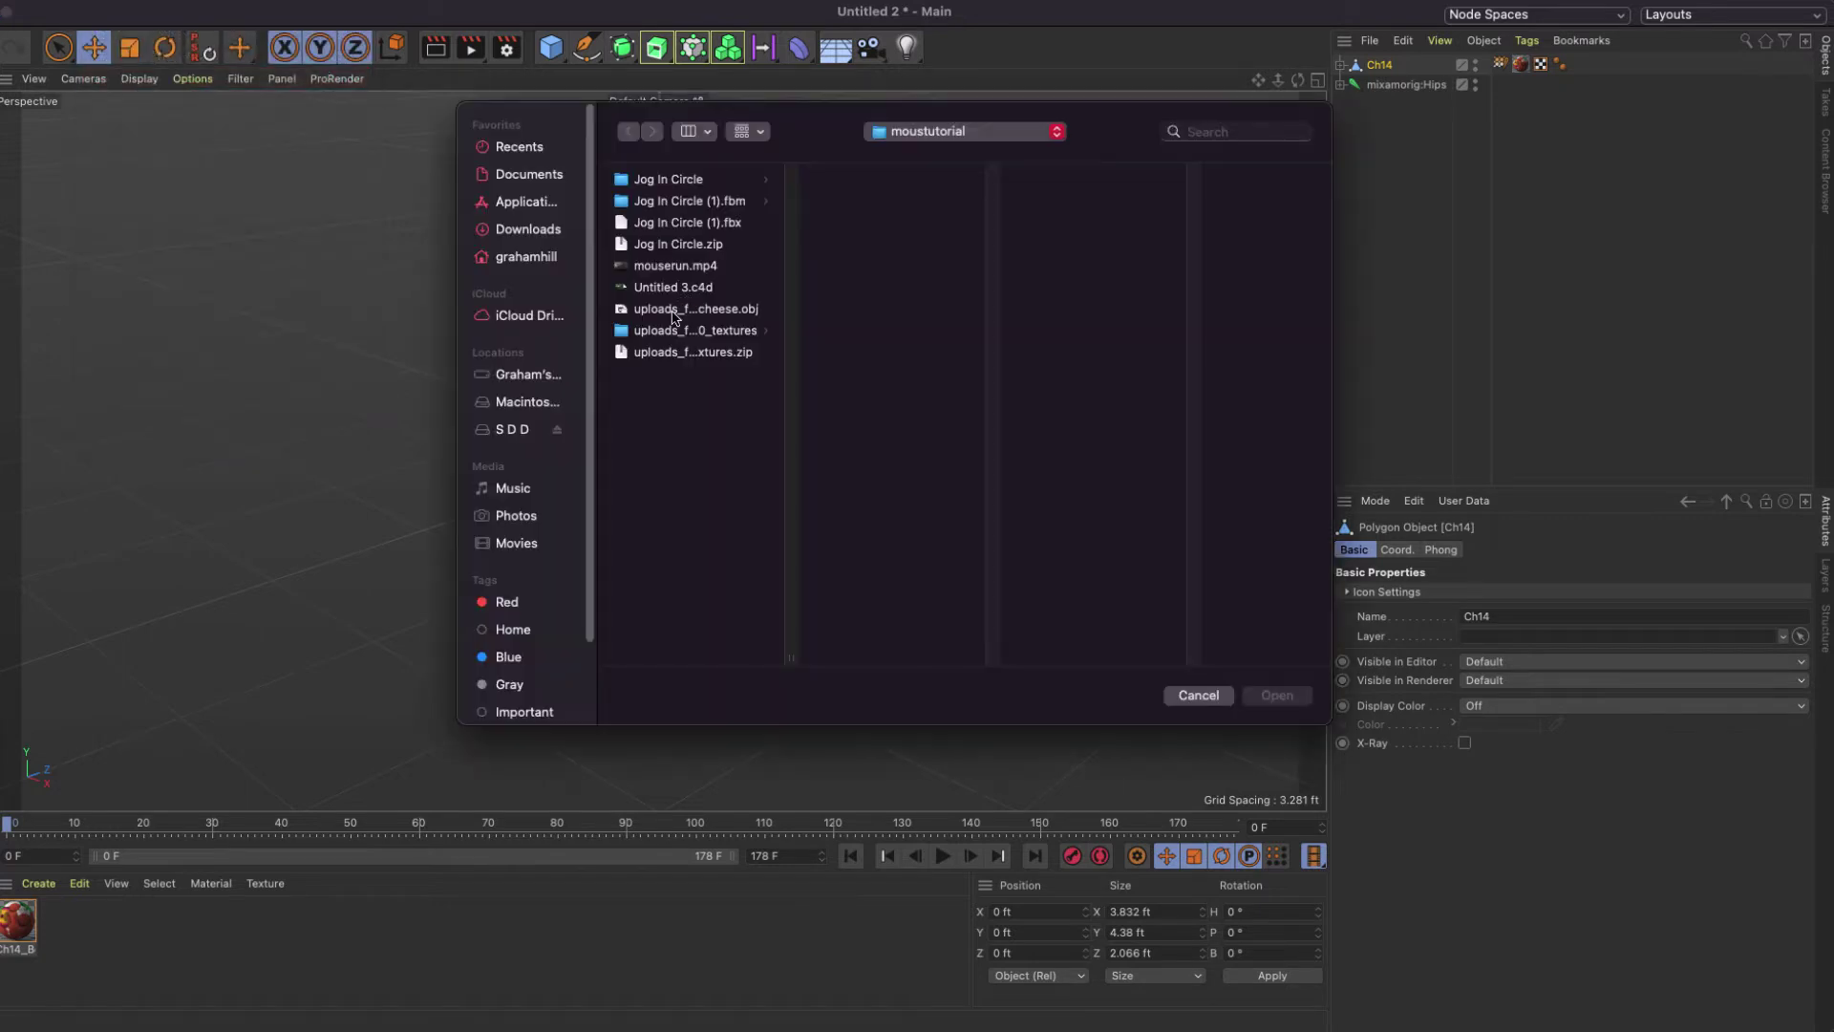
{"action": "left_click", "coordinate": [674, 310]}
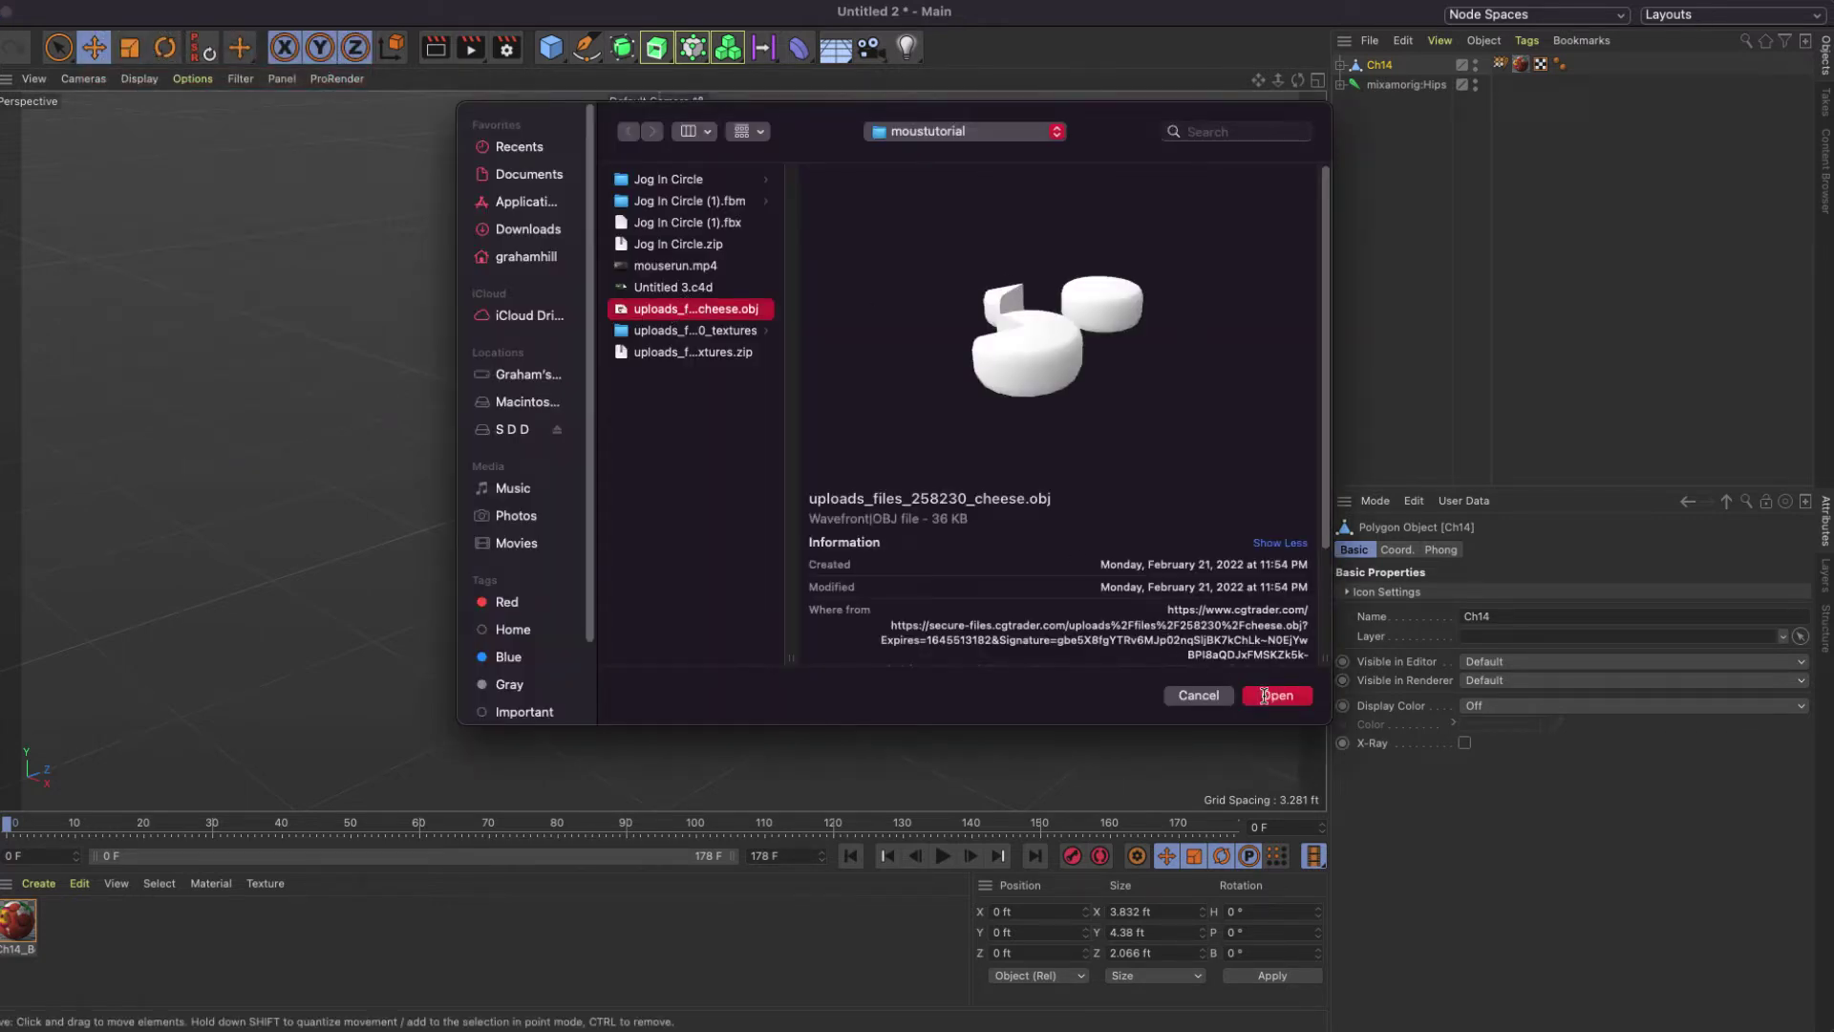
{"action": "left_click", "coordinate": [1259, 696]}
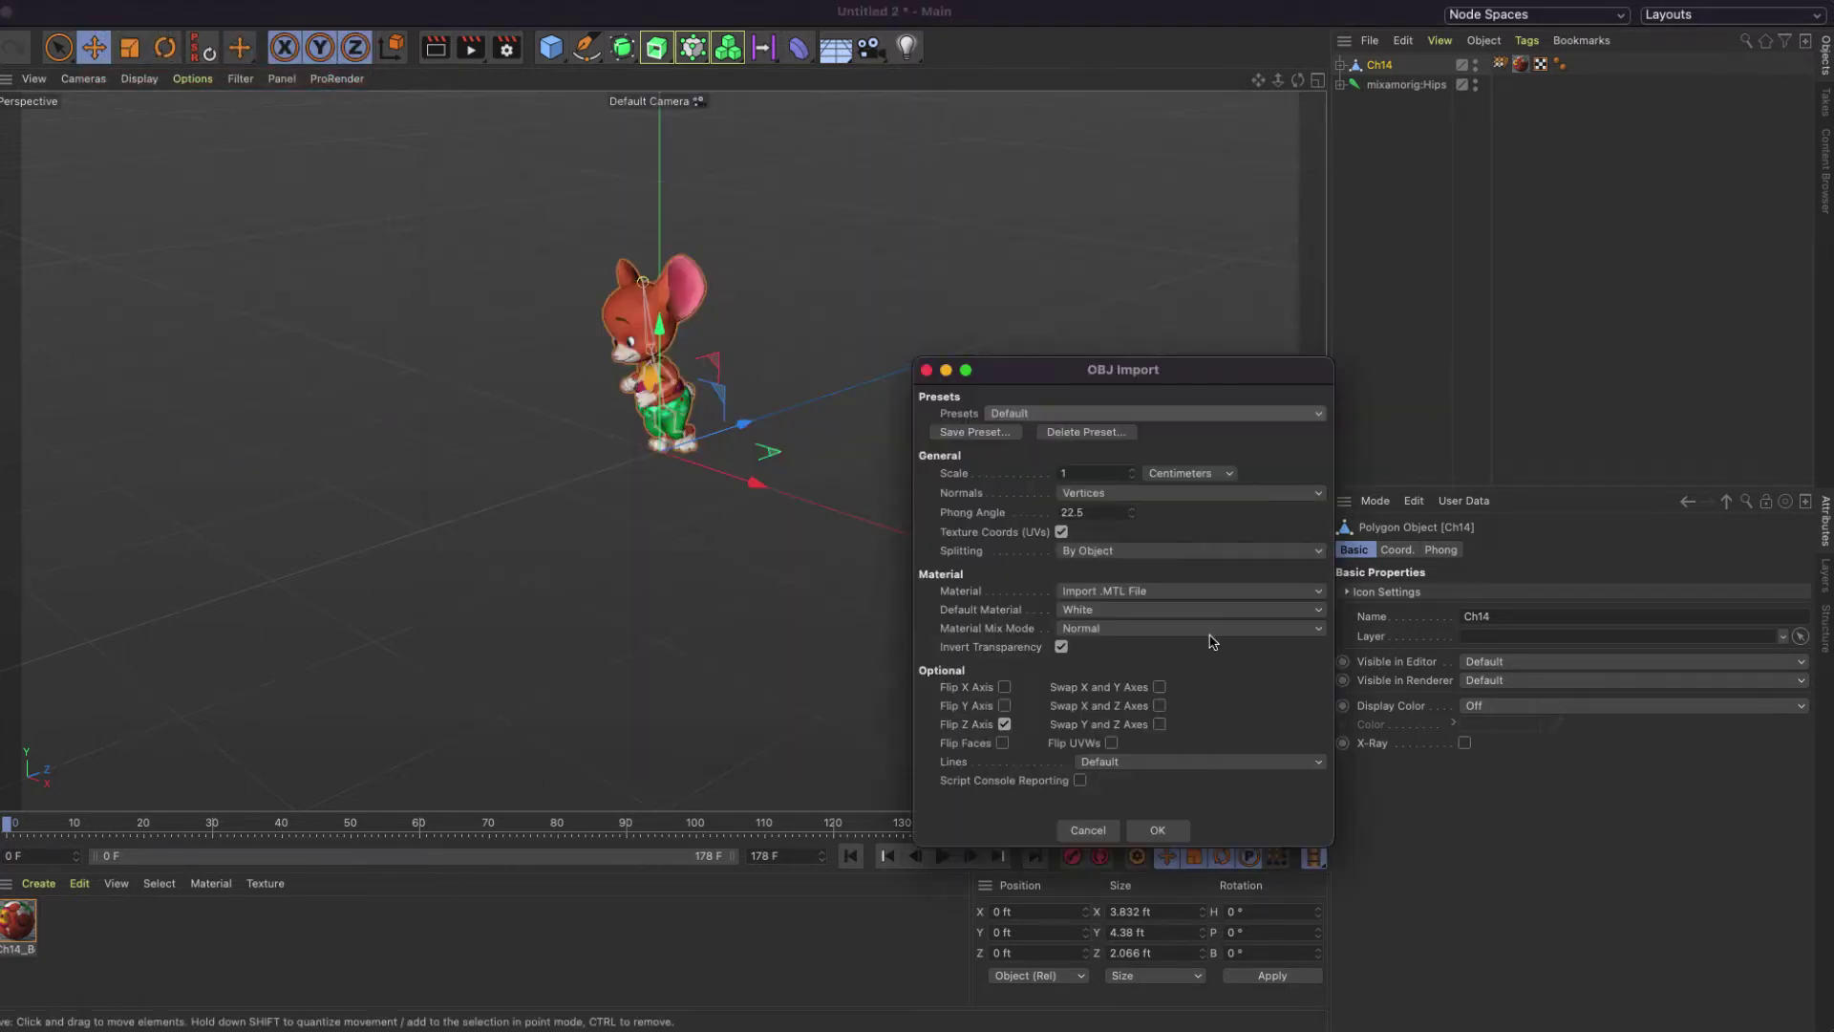
{"action": "left_click", "coordinate": [1156, 831]}
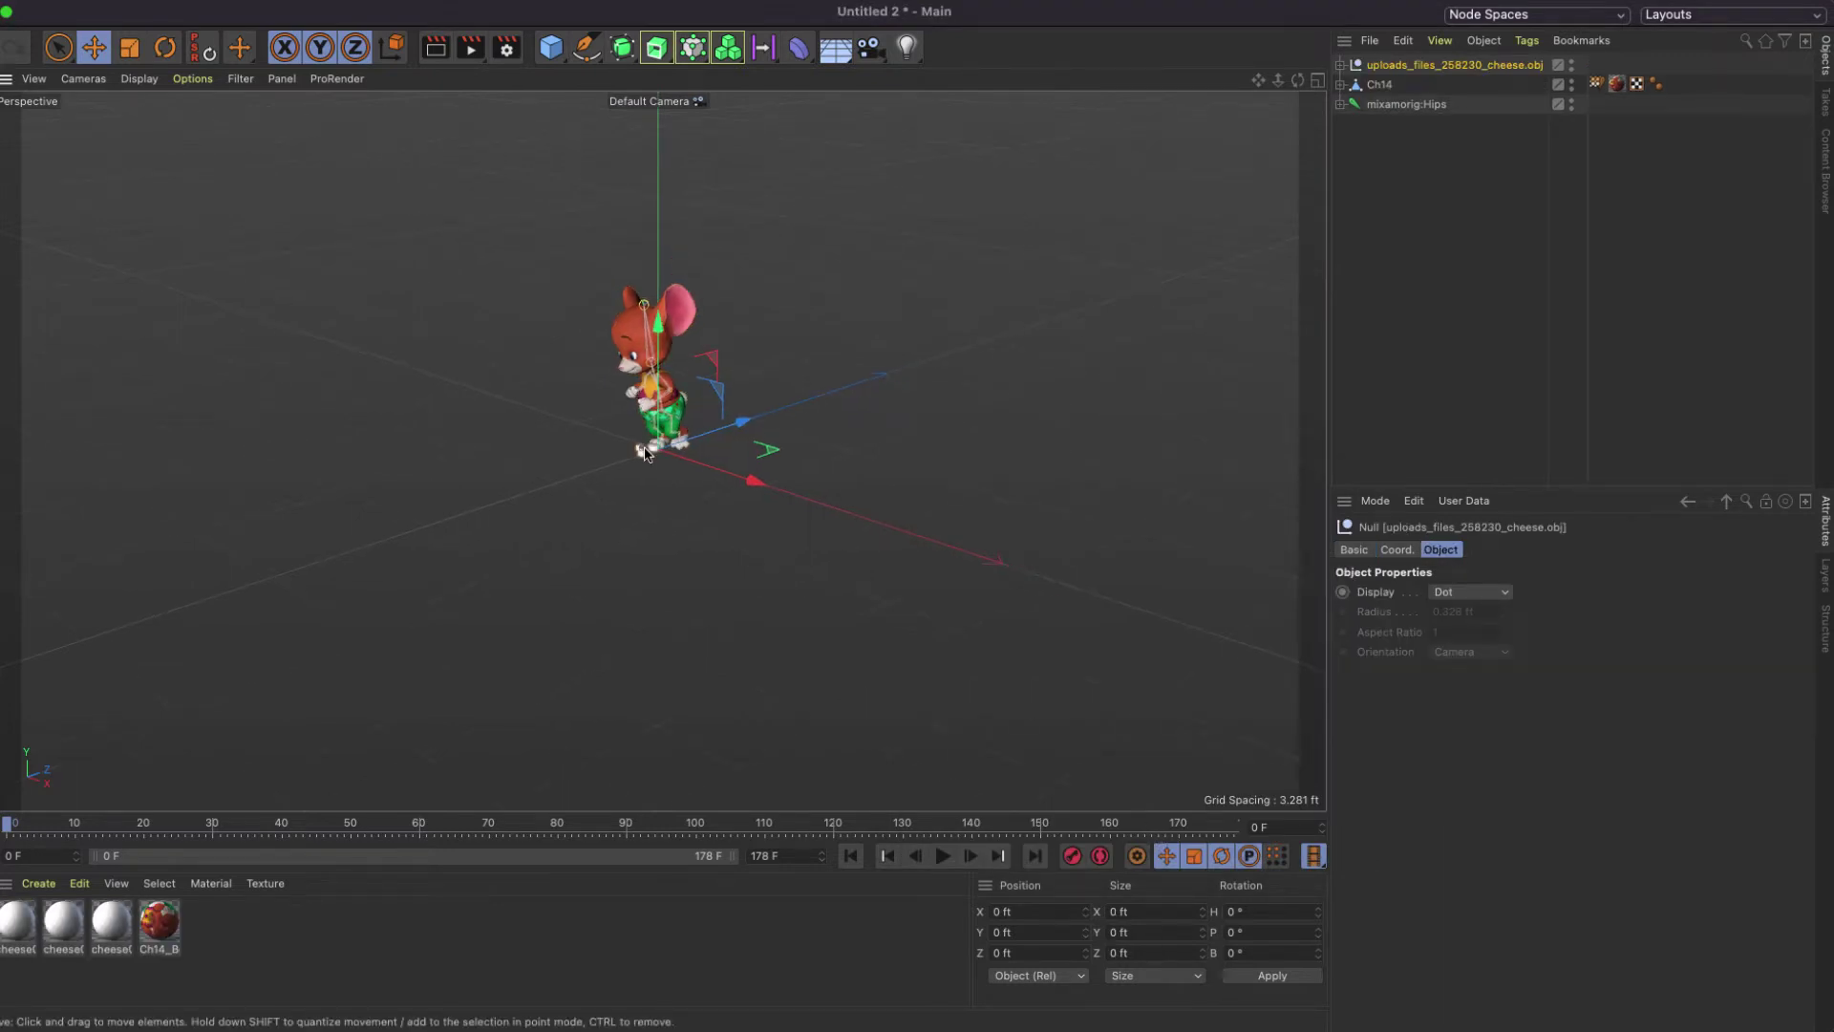
{"action": "scroll", "coordinate": [646, 453], "scroll_direction": "up", "scroll_amount": 8}
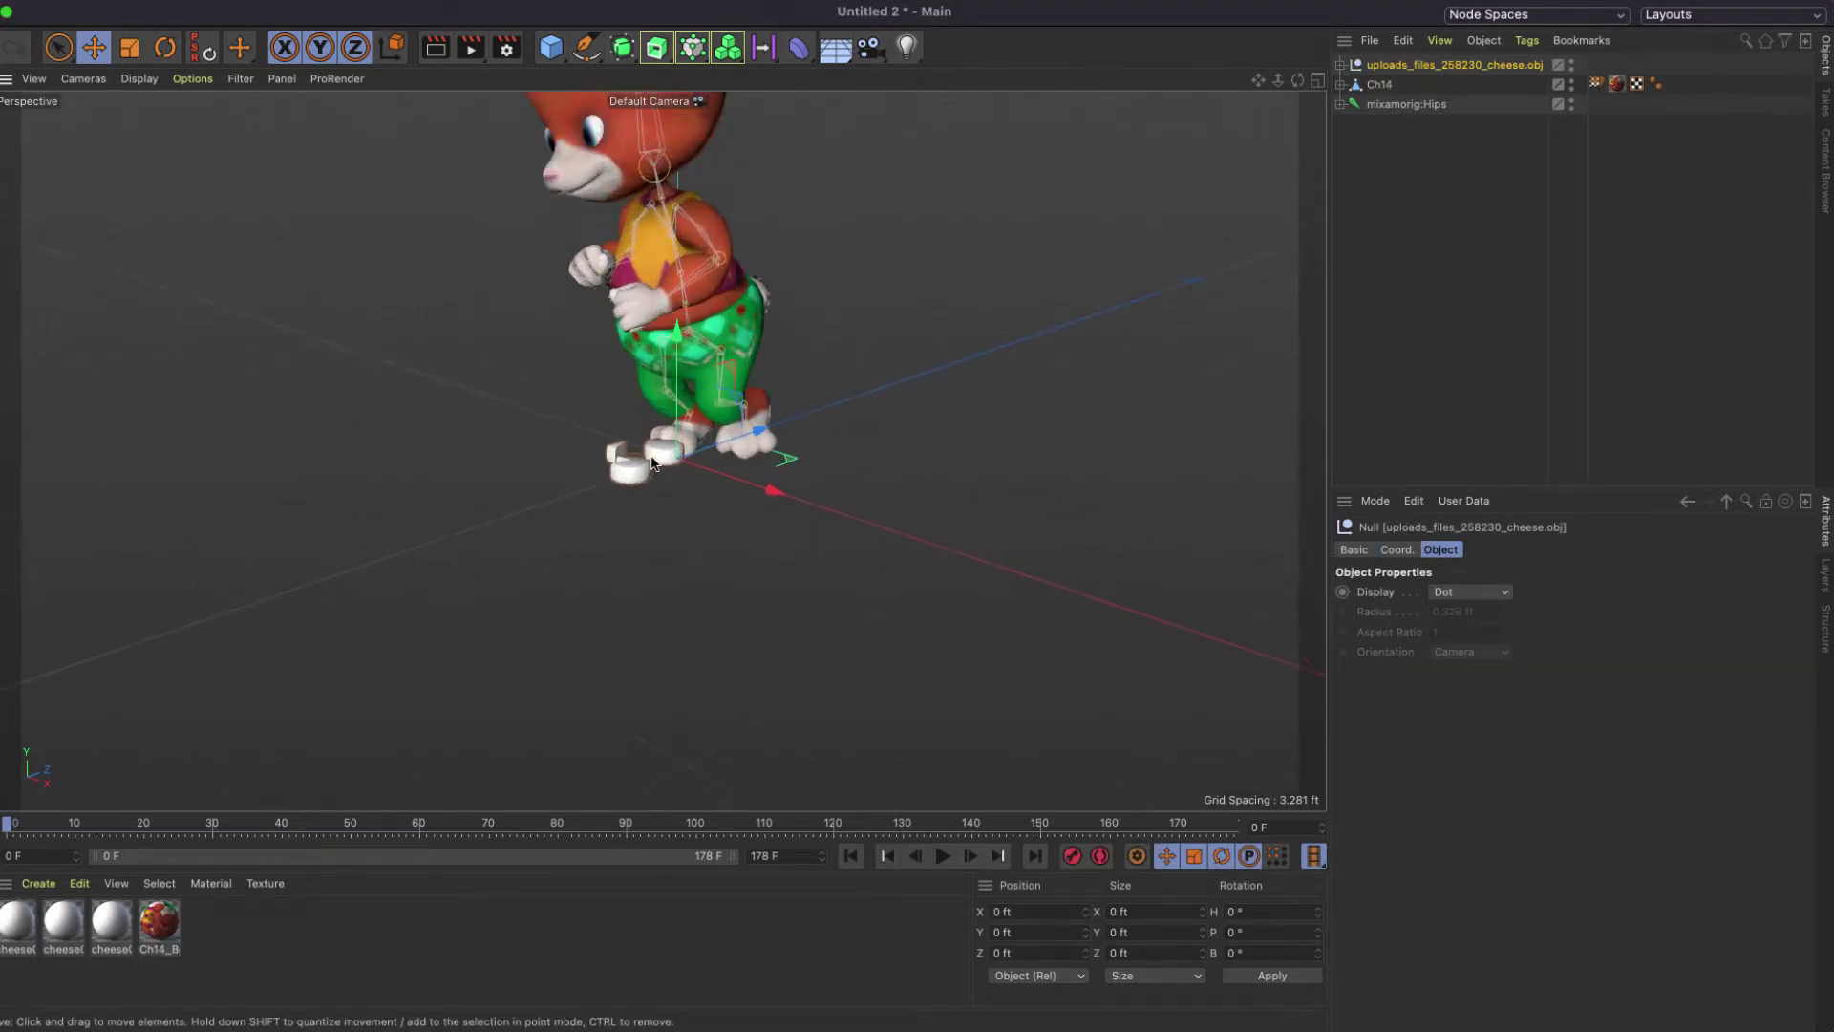
{"action": "scroll", "coordinate": [652, 462], "scroll_direction": "up", "scroll_amount": 8}
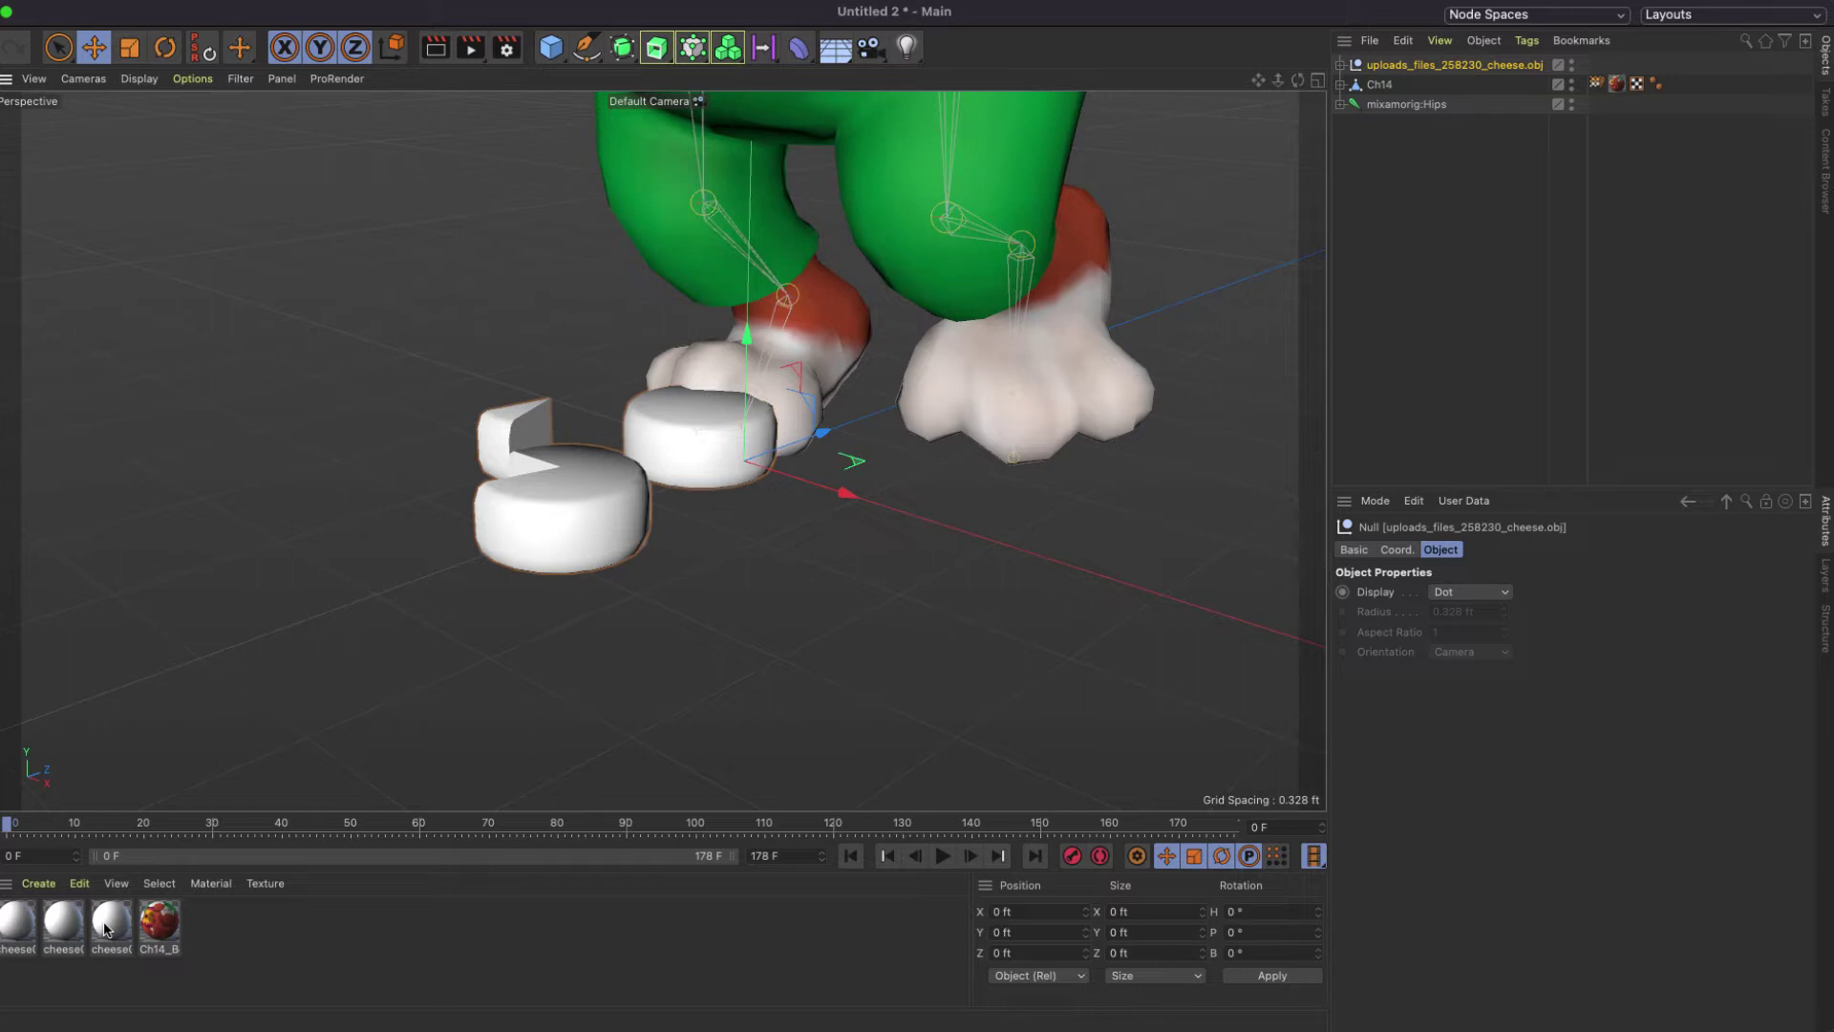
Open cheese03Mat and choose to load an image as its Color channel texture.
{"action": "double_click", "coordinate": [105, 929]}
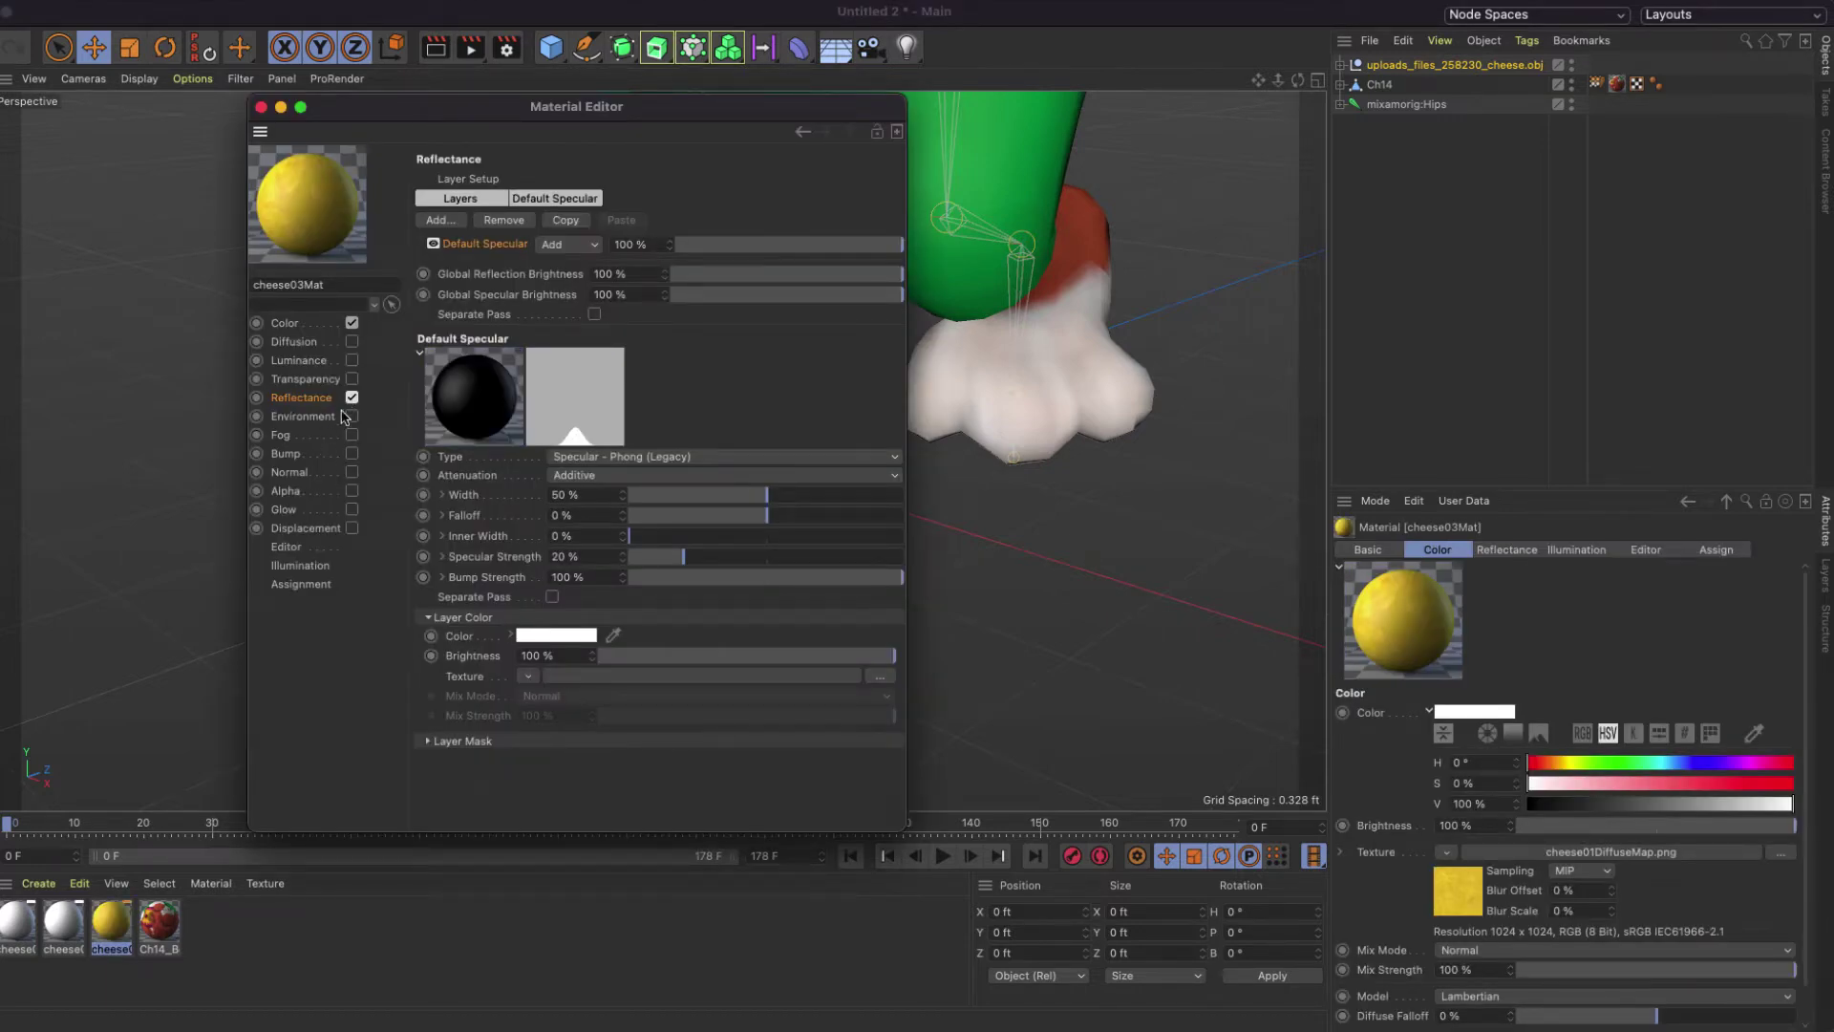
{"action": "double_click", "coordinate": [106, 927]}
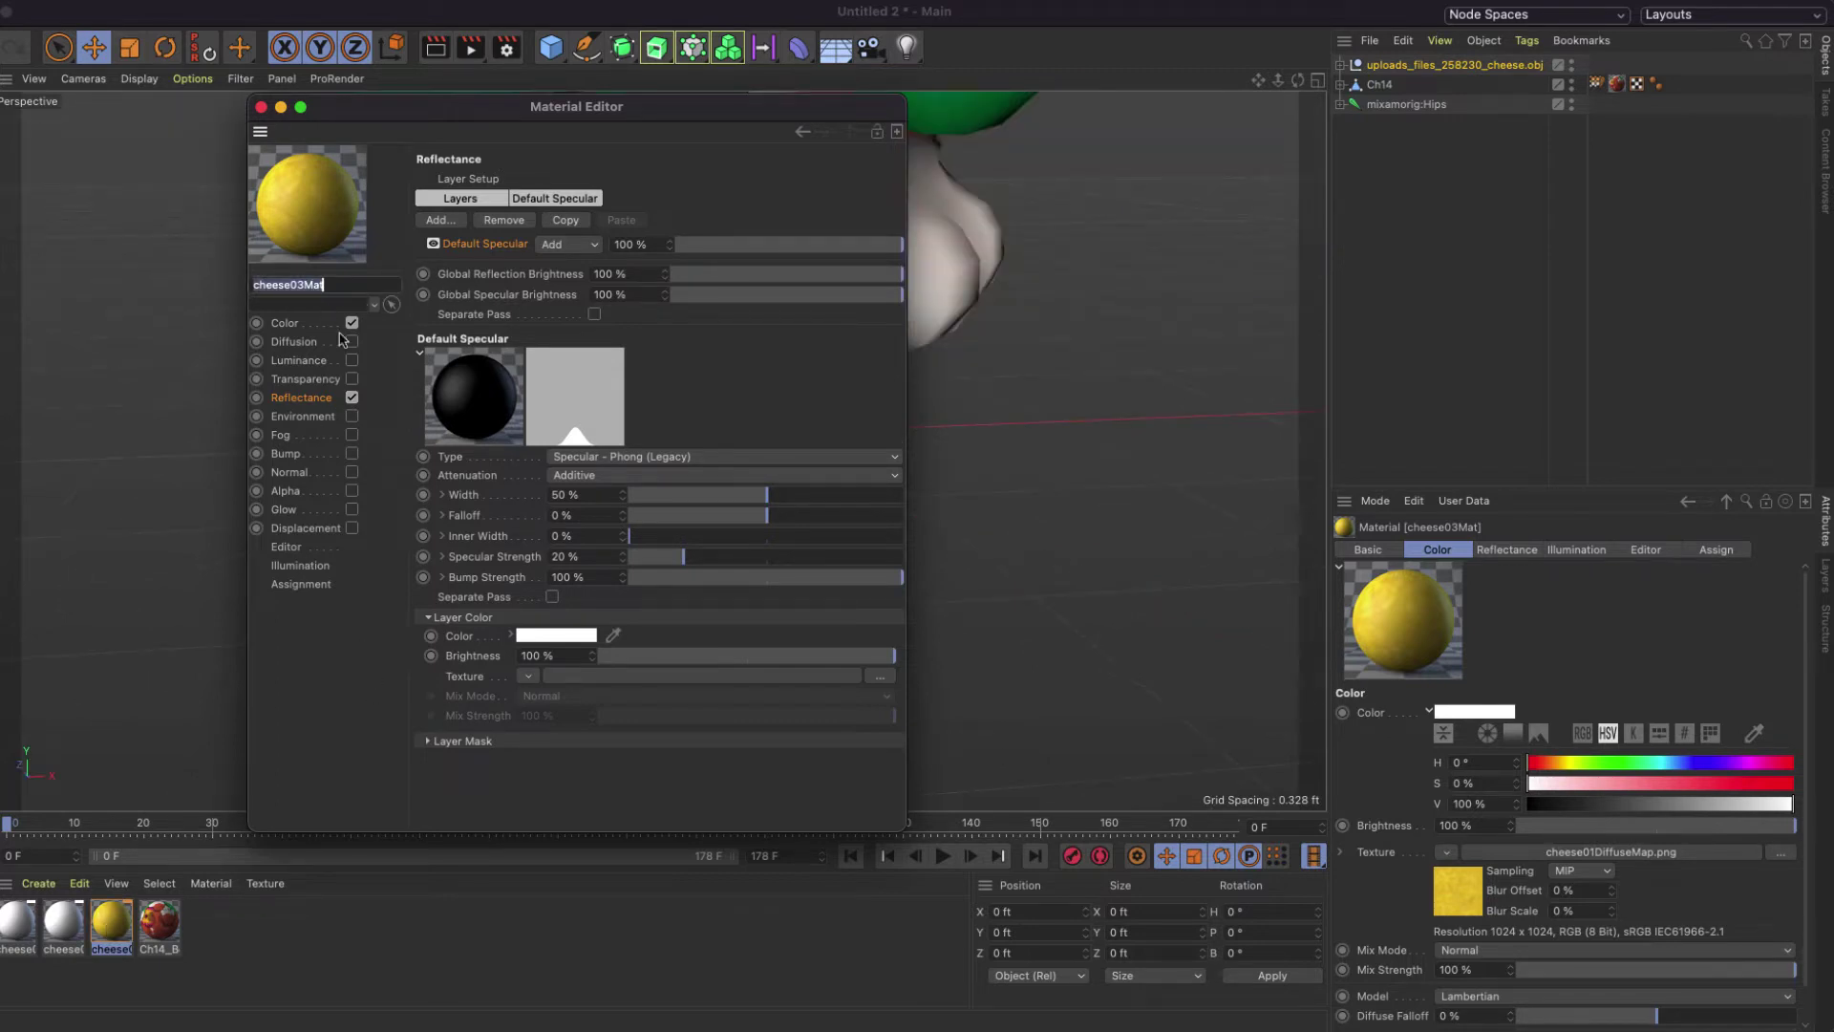
{"action": "left_click", "coordinate": [284, 324]}
{"action": "left_click", "coordinate": [526, 318]}
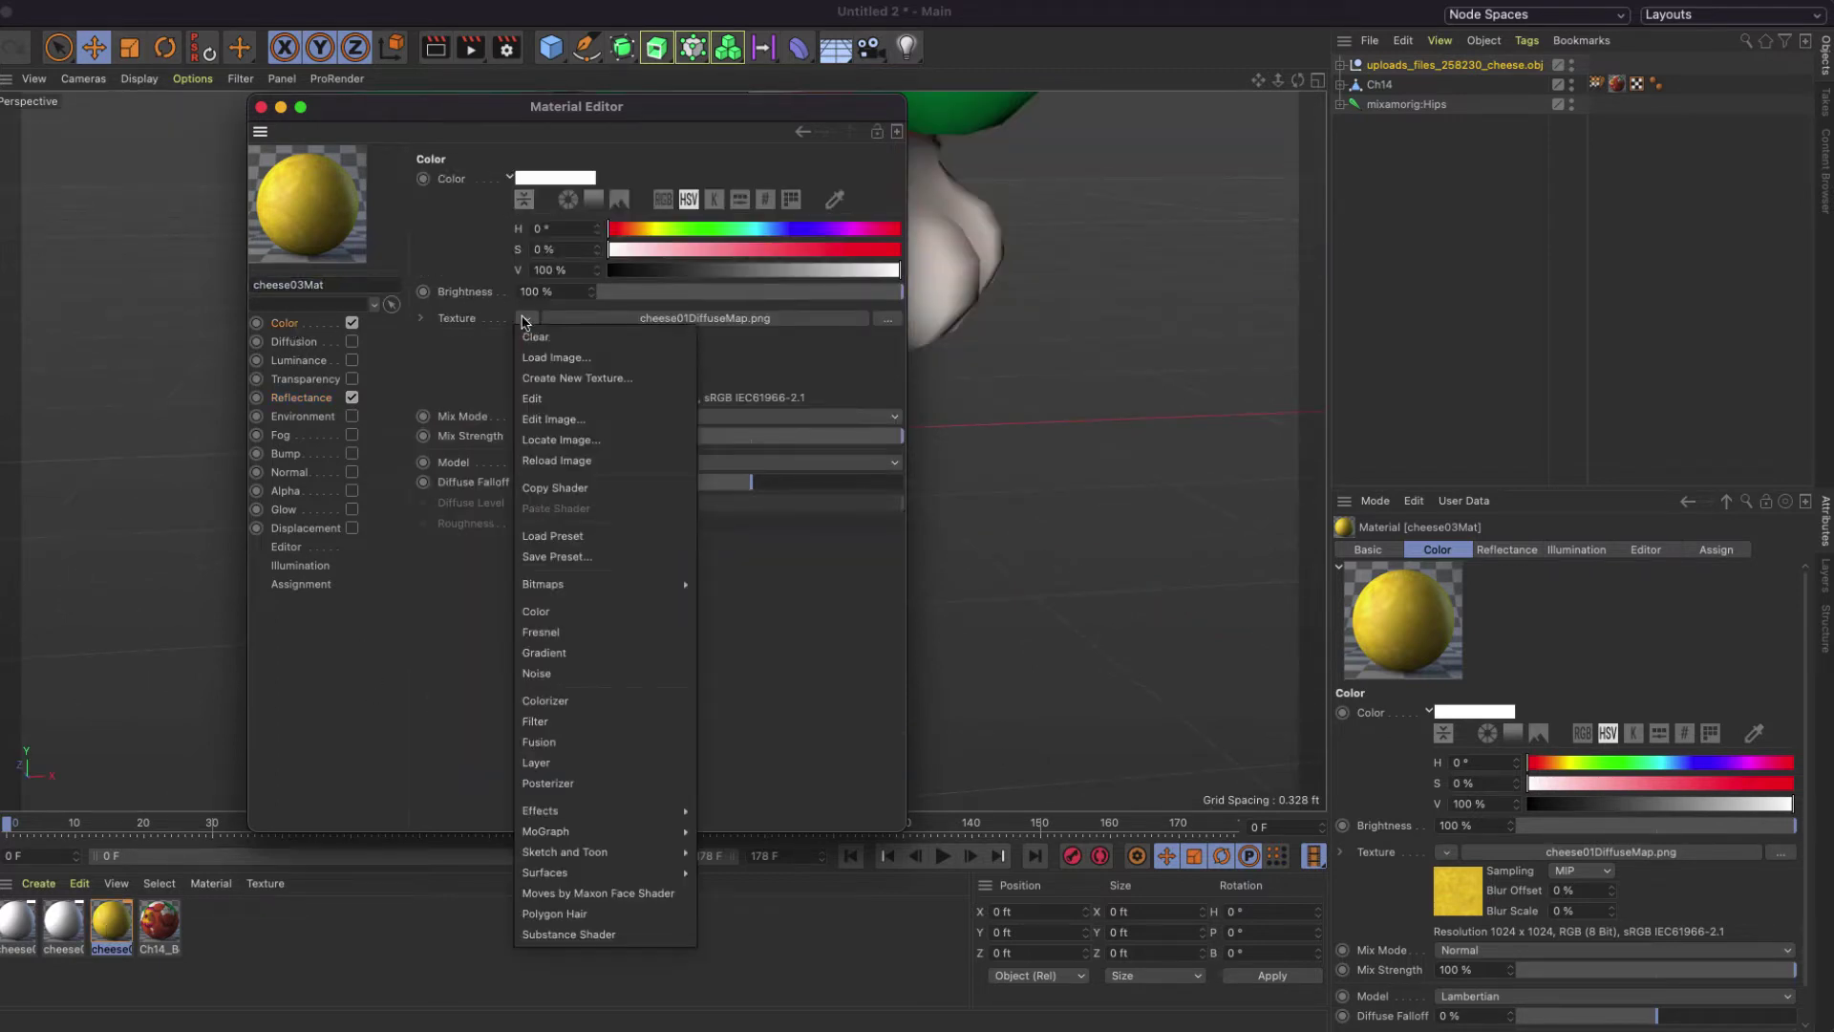
{"action": "left_click", "coordinate": [559, 362]}
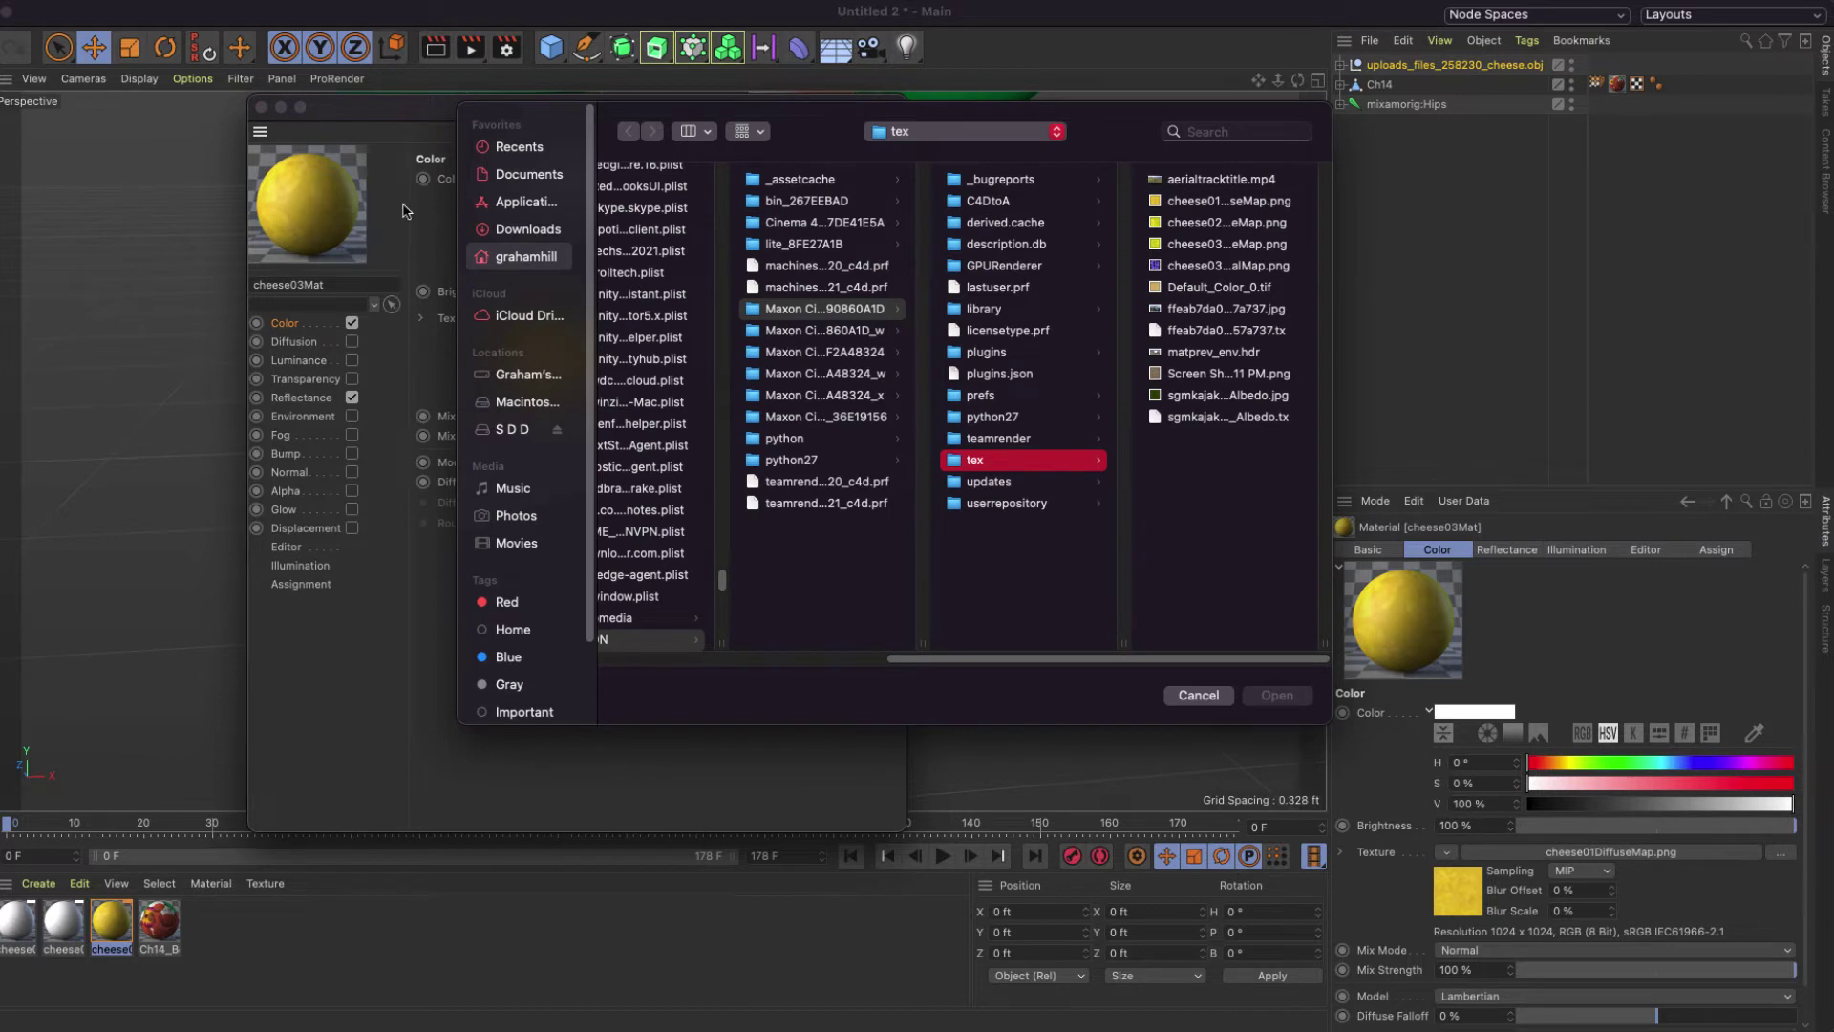
Pick cheese03DiffuseMap.png from the moustutorial cheese textures folder as the colour texture.
{"action": "left_click", "coordinate": [528, 175]}
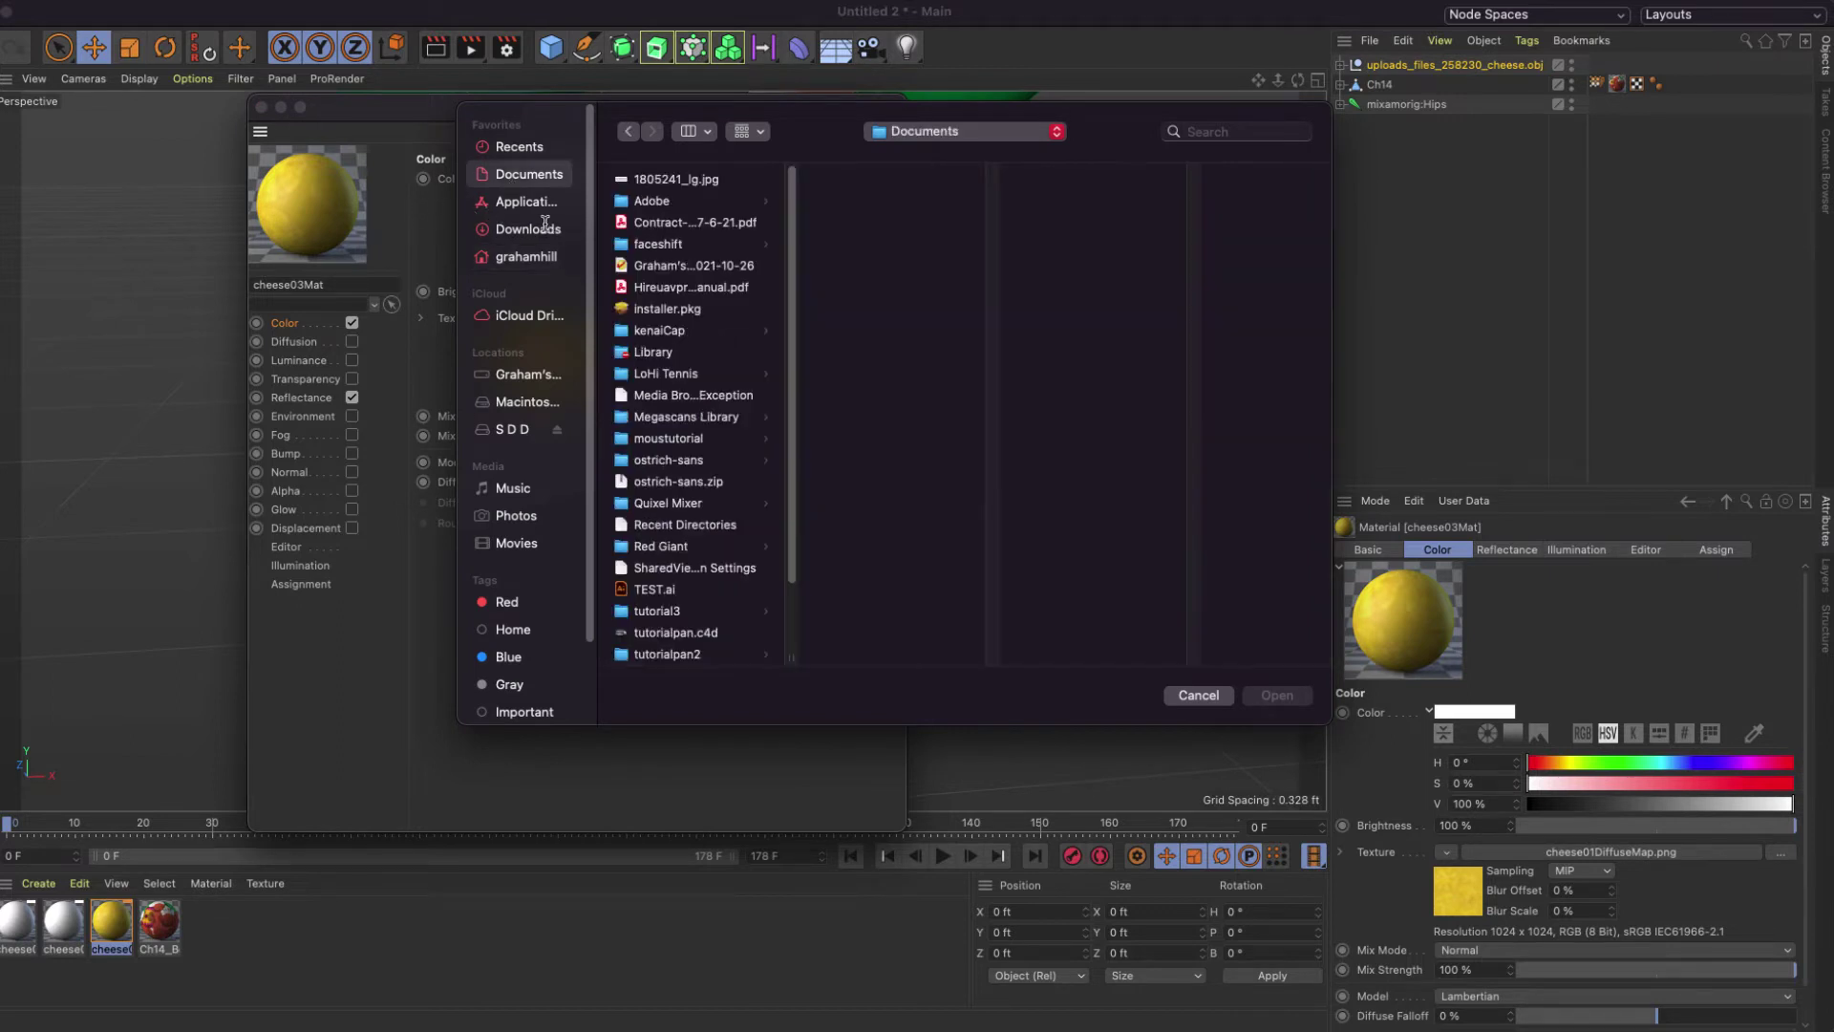
{"action": "left_click", "coordinate": [528, 229]}
{"action": "left_click", "coordinate": [528, 175]}
{"action": "left_click", "coordinate": [697, 439]}
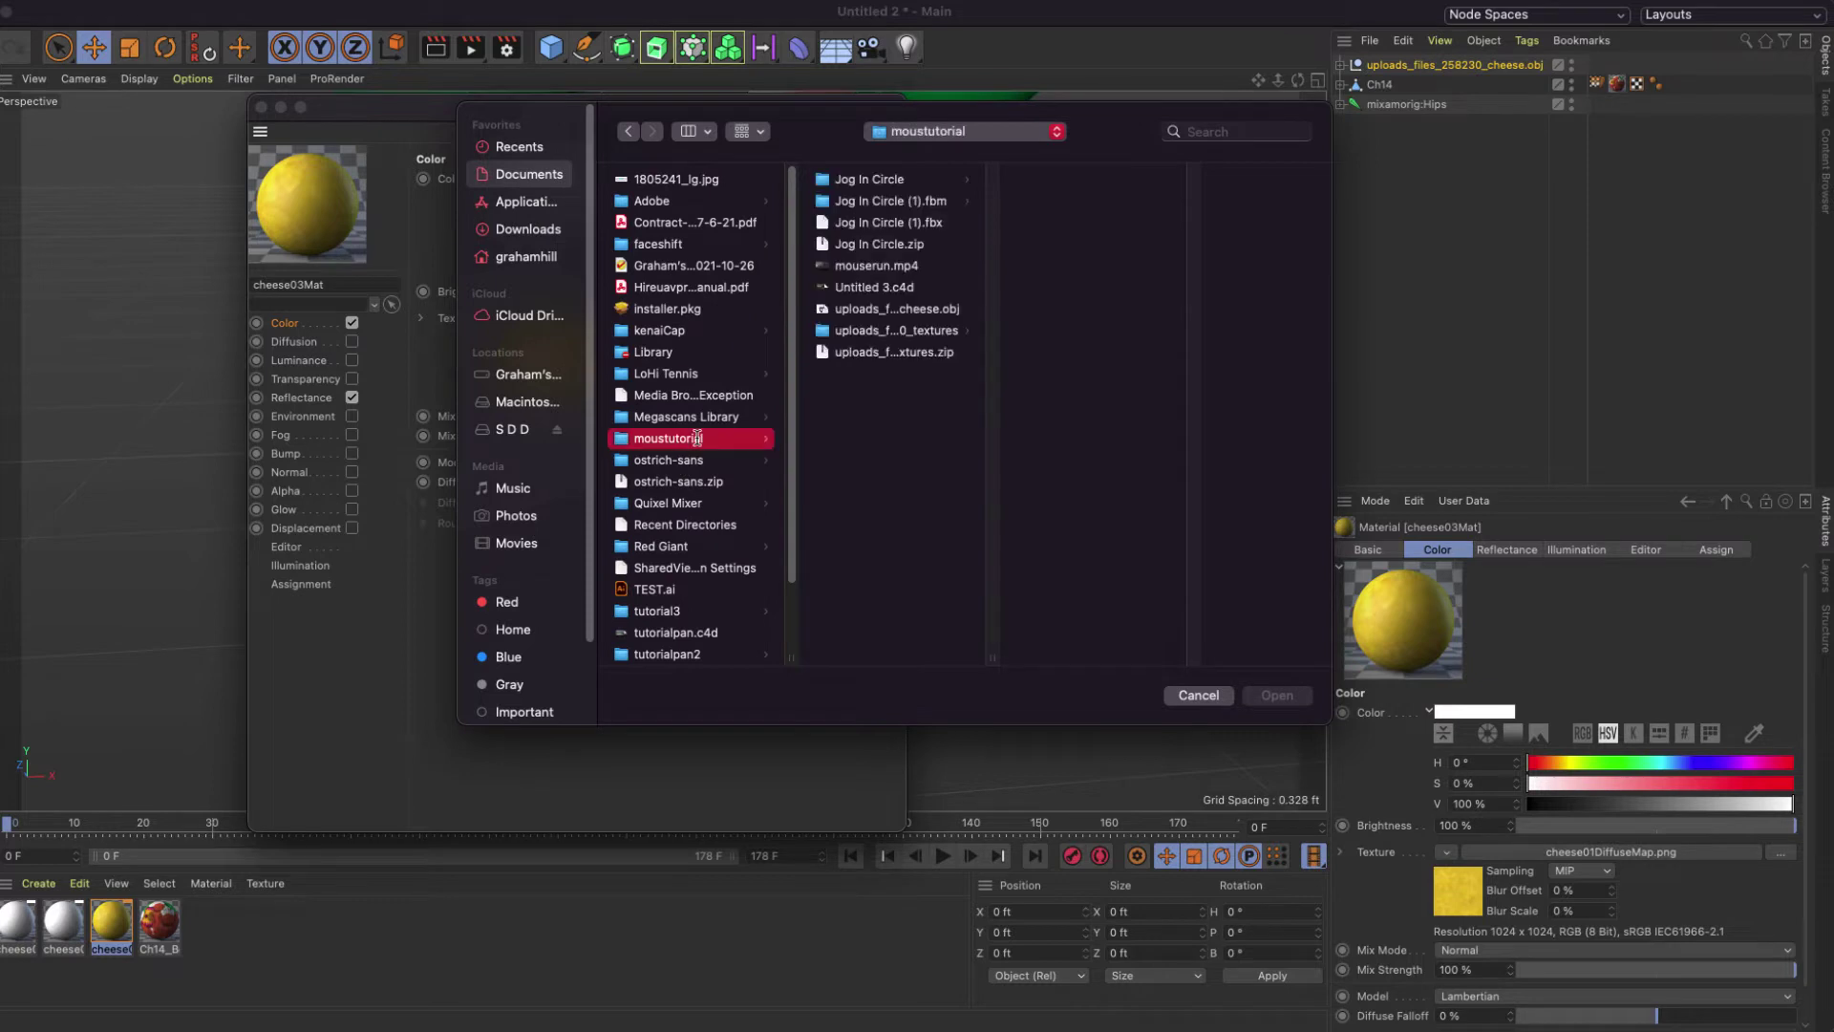
{"action": "left_click", "coordinate": [889, 330]}
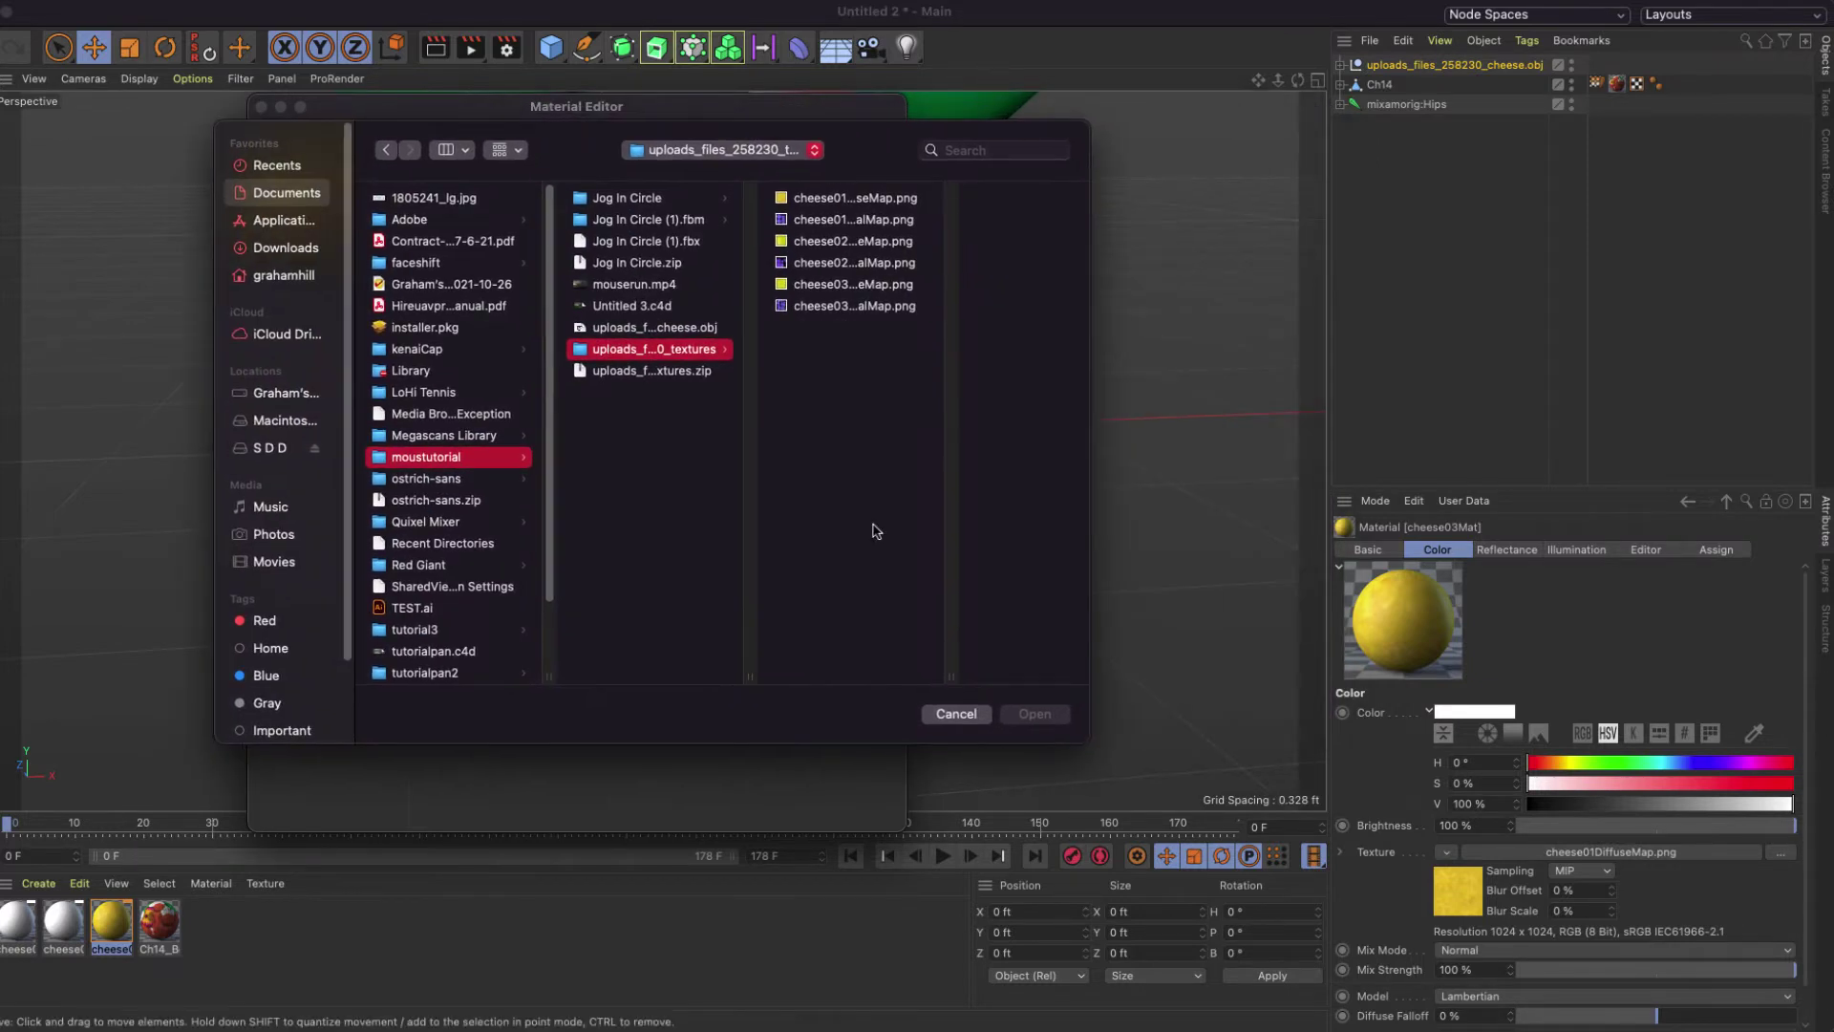
{"action": "left_click_drag", "start_coordinate": [1086, 744], "coordinate": [1523, 974]}
{"action": "left_click", "coordinate": [854, 200]}
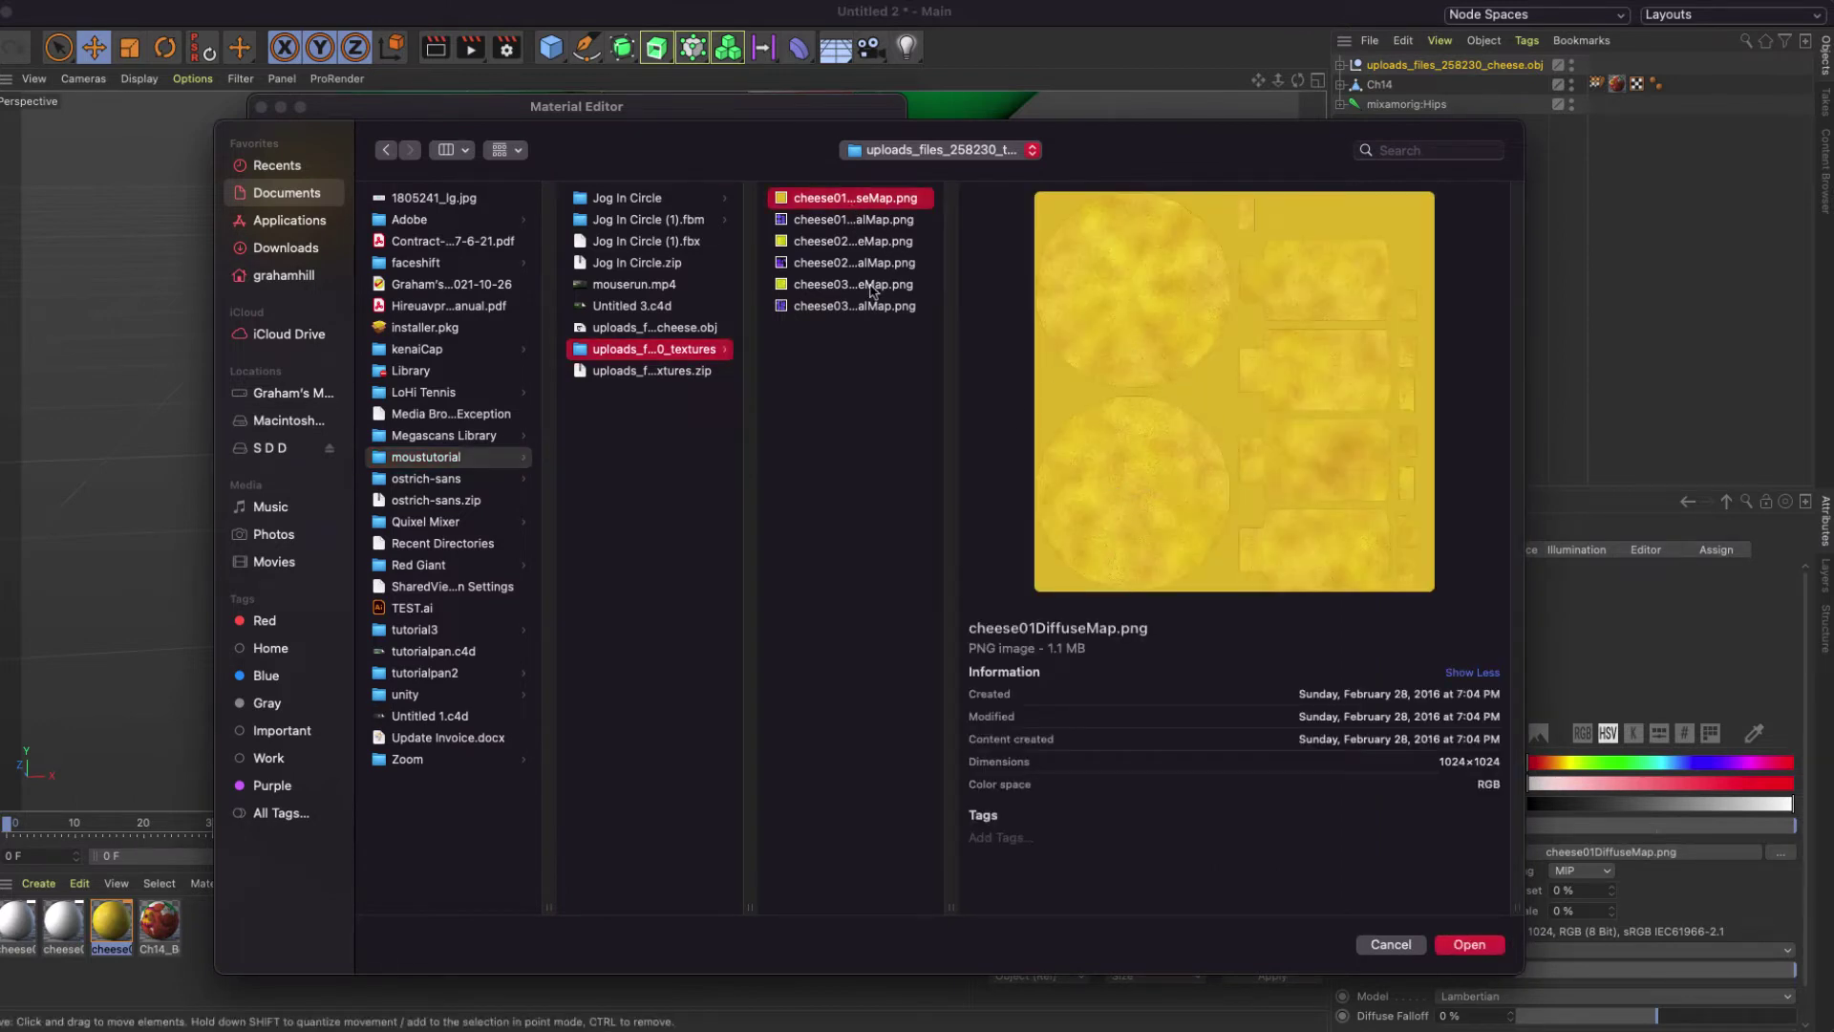
{"action": "left_click", "coordinate": [827, 241]}
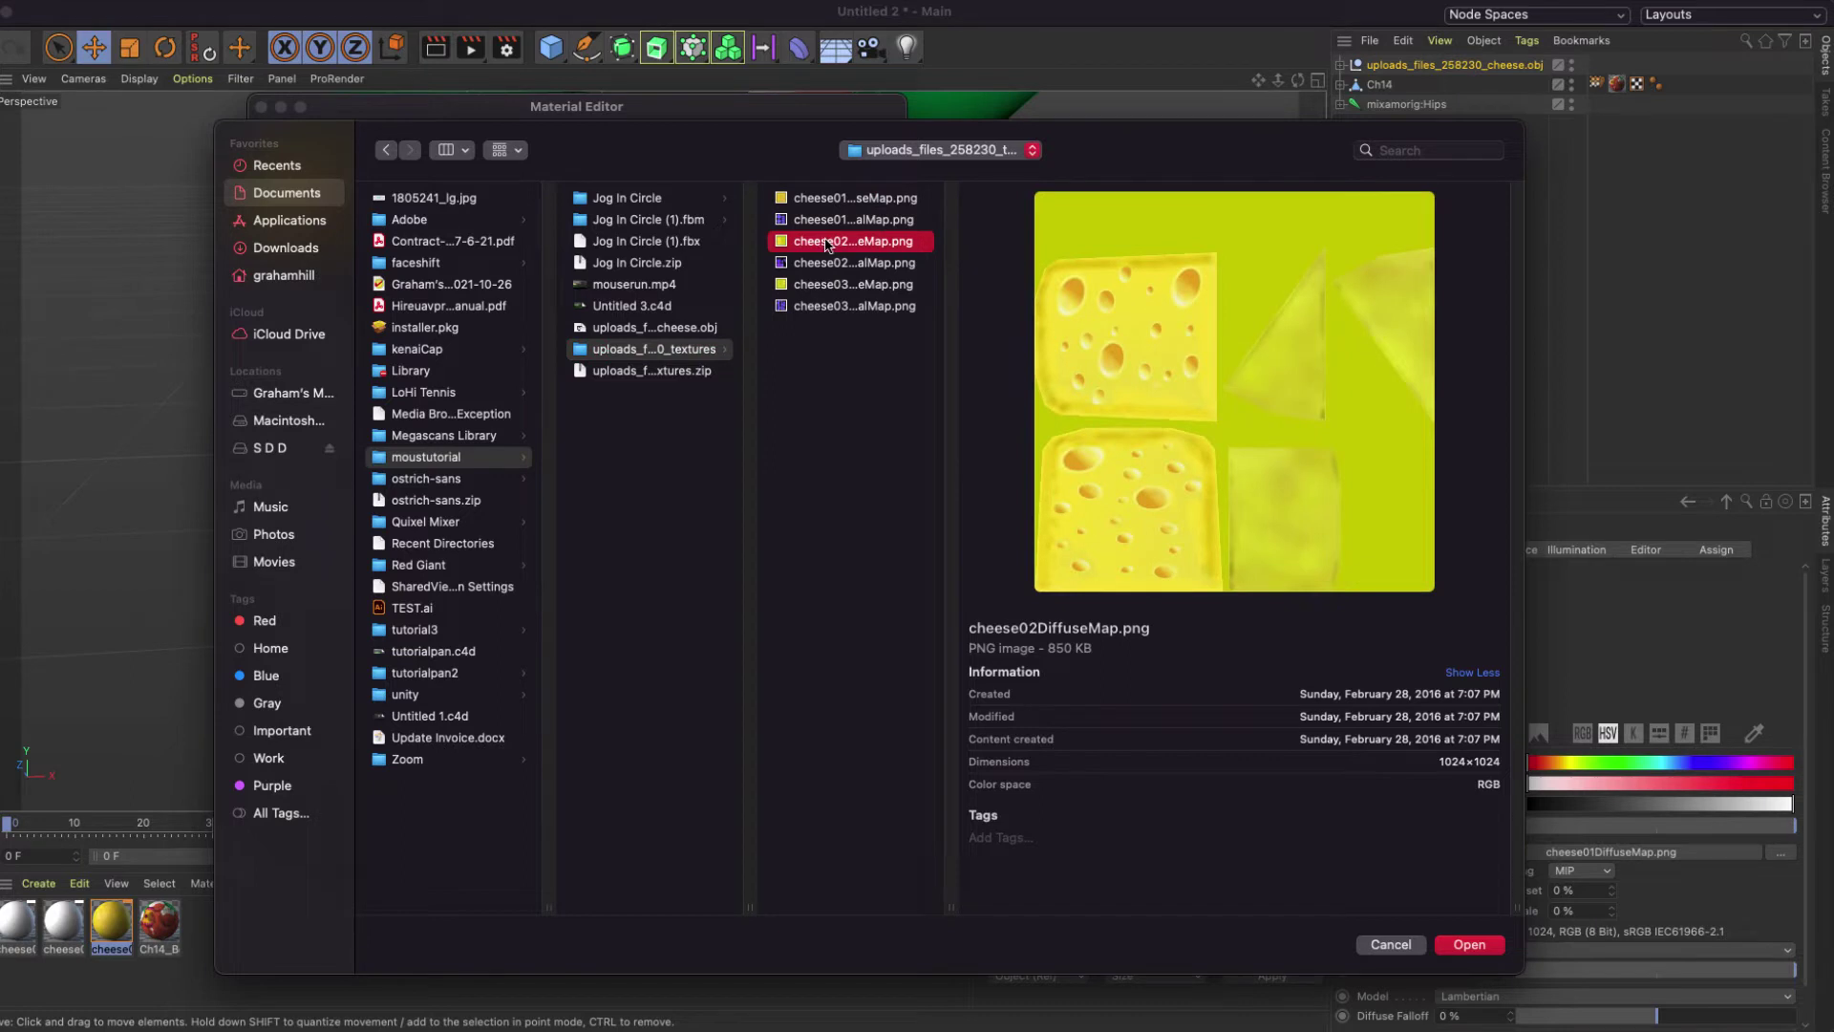
{"action": "left_click", "coordinate": [848, 285]}
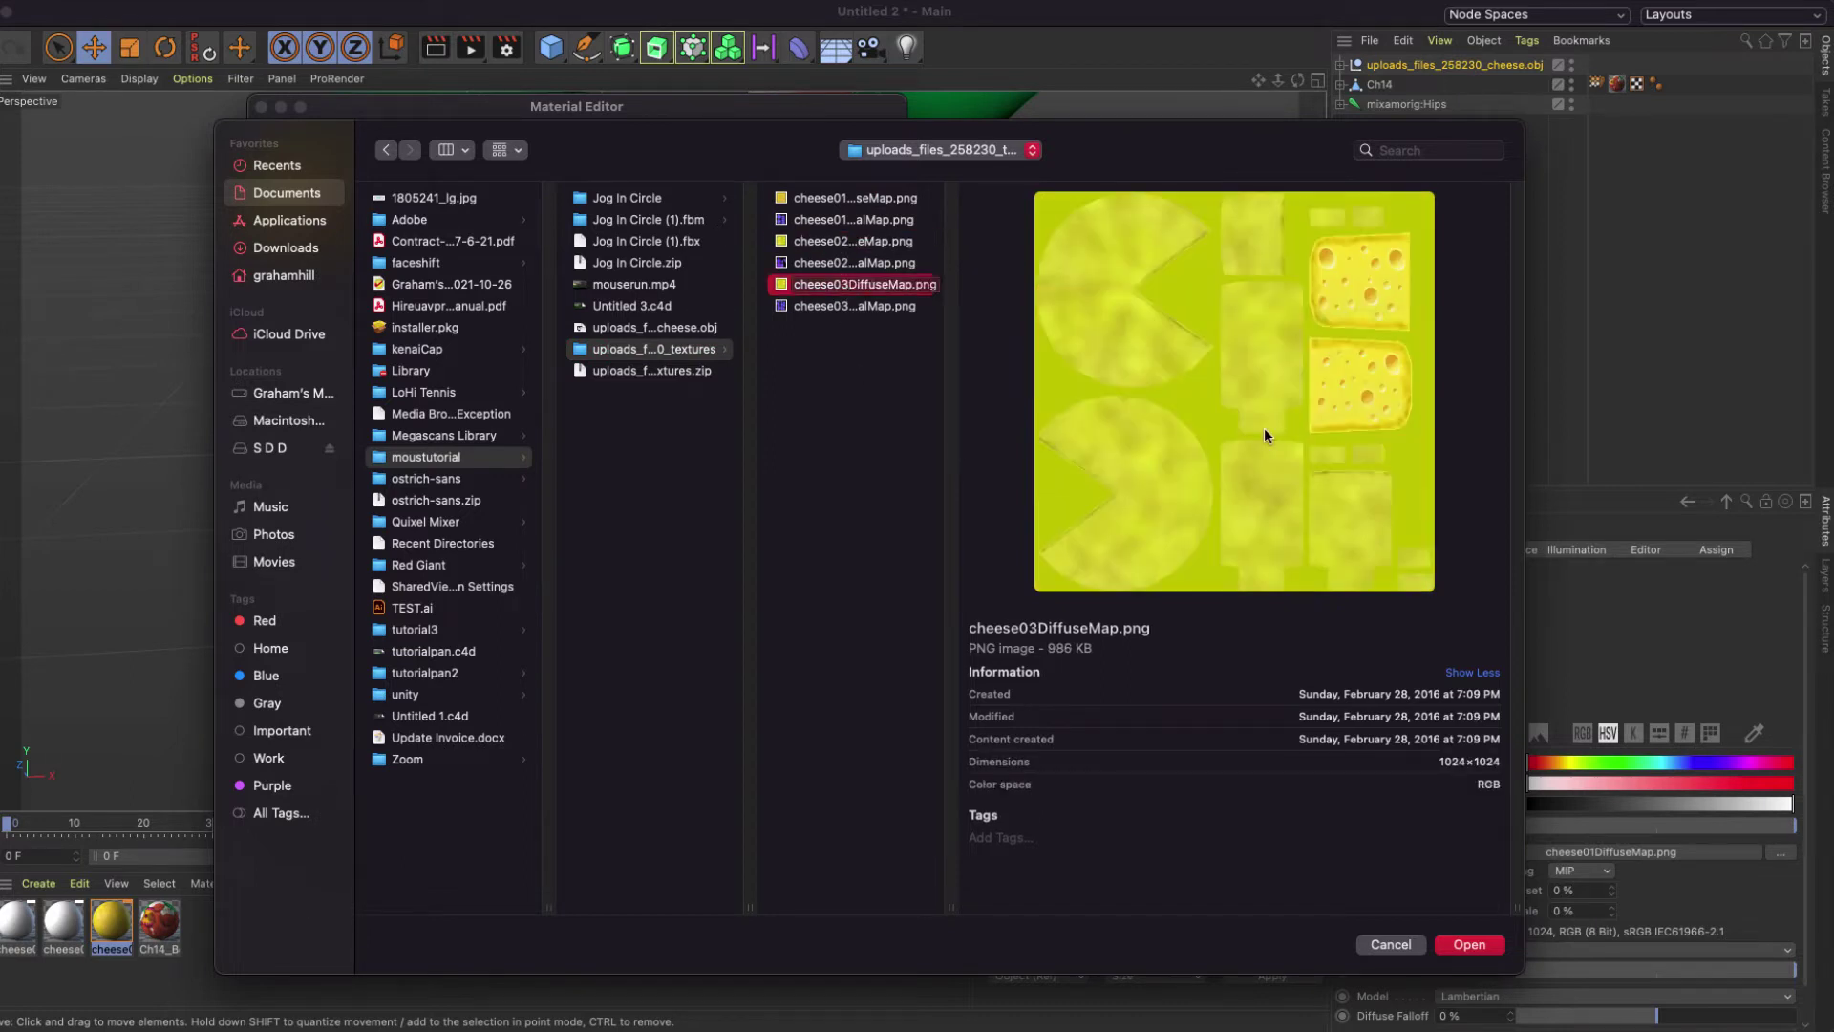
{"action": "left_click", "coordinate": [1468, 945]}
Copy the texture into the project folder, then delete the left cheese wheel, keeping the cut wedge.
{"action": "left_click", "coordinate": [936, 457]}
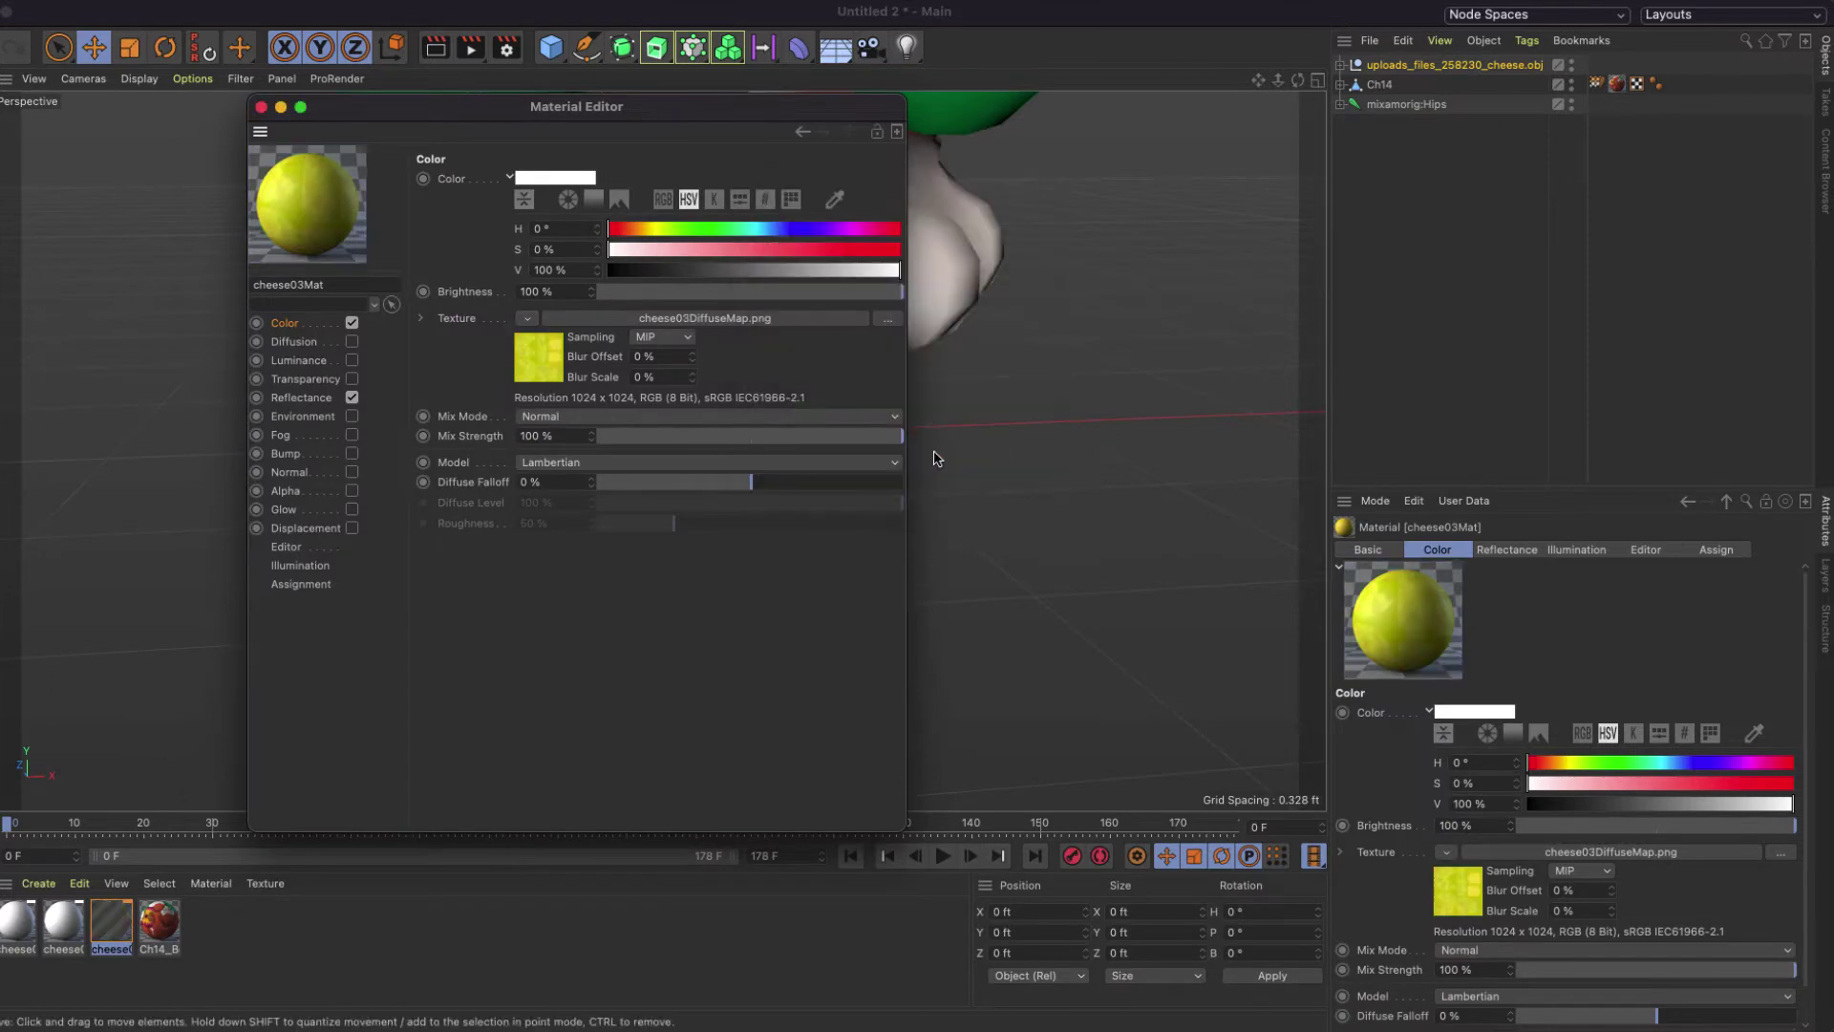
{"action": "left_click", "coordinate": [260, 107]}
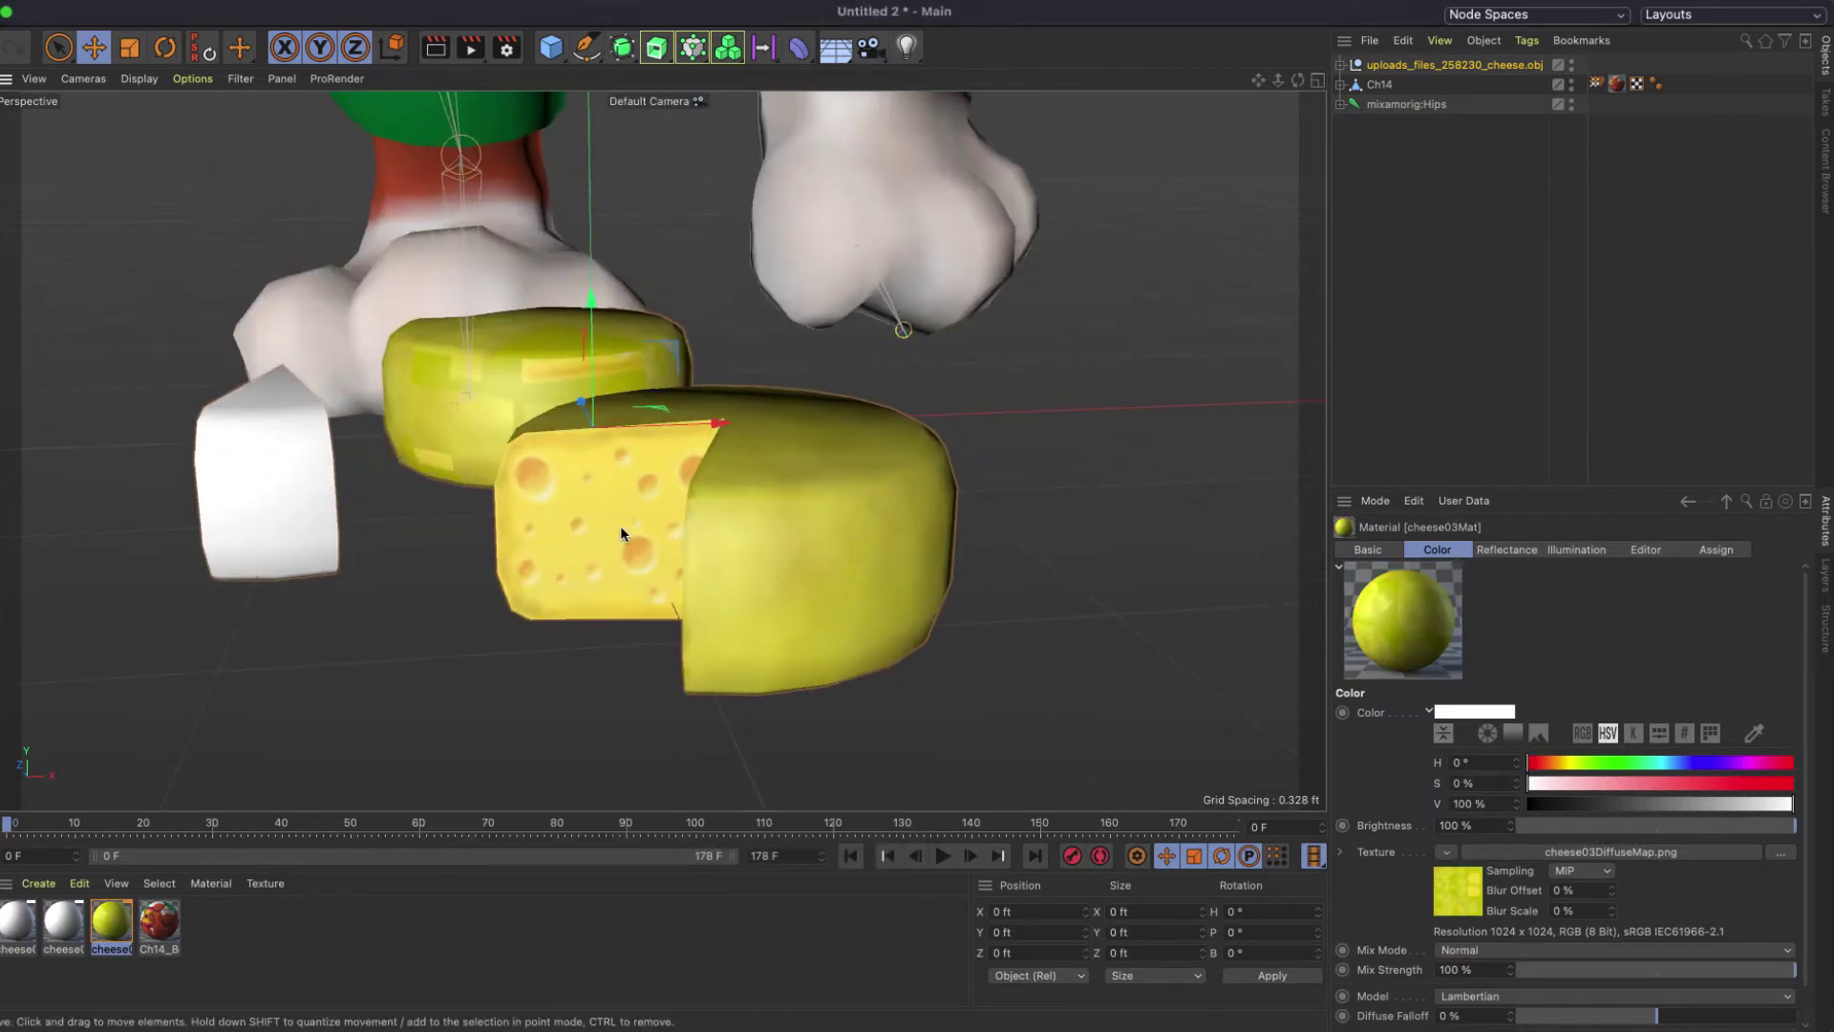
{"action": "left_click_drag", "start_coordinate": [619, 526], "coordinate": [497, 462], "text": "alt"}
{"action": "left_click", "coordinate": [384, 415]}
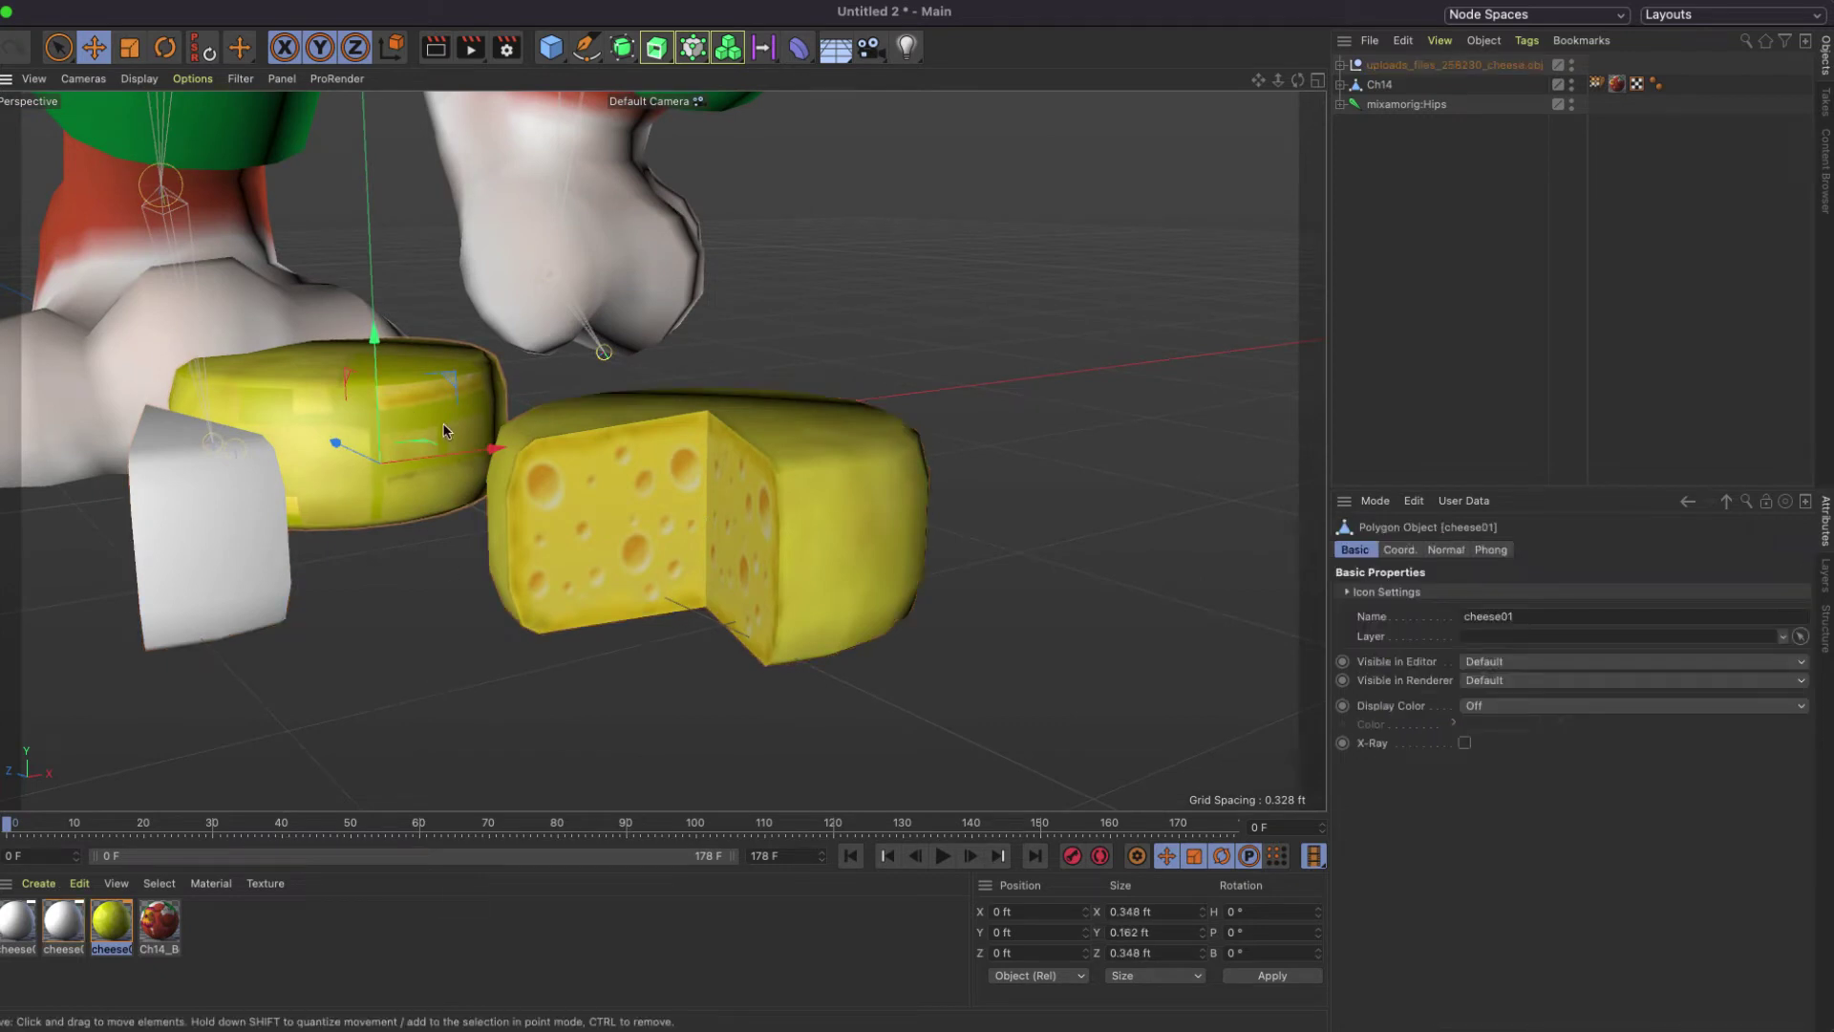
{"action": "key", "text": "Delete"}
{"action": "scroll", "coordinate": [389, 507], "scroll_direction": "up", "scroll_amount": 3}
{"action": "left_click", "coordinate": [879, 493]}
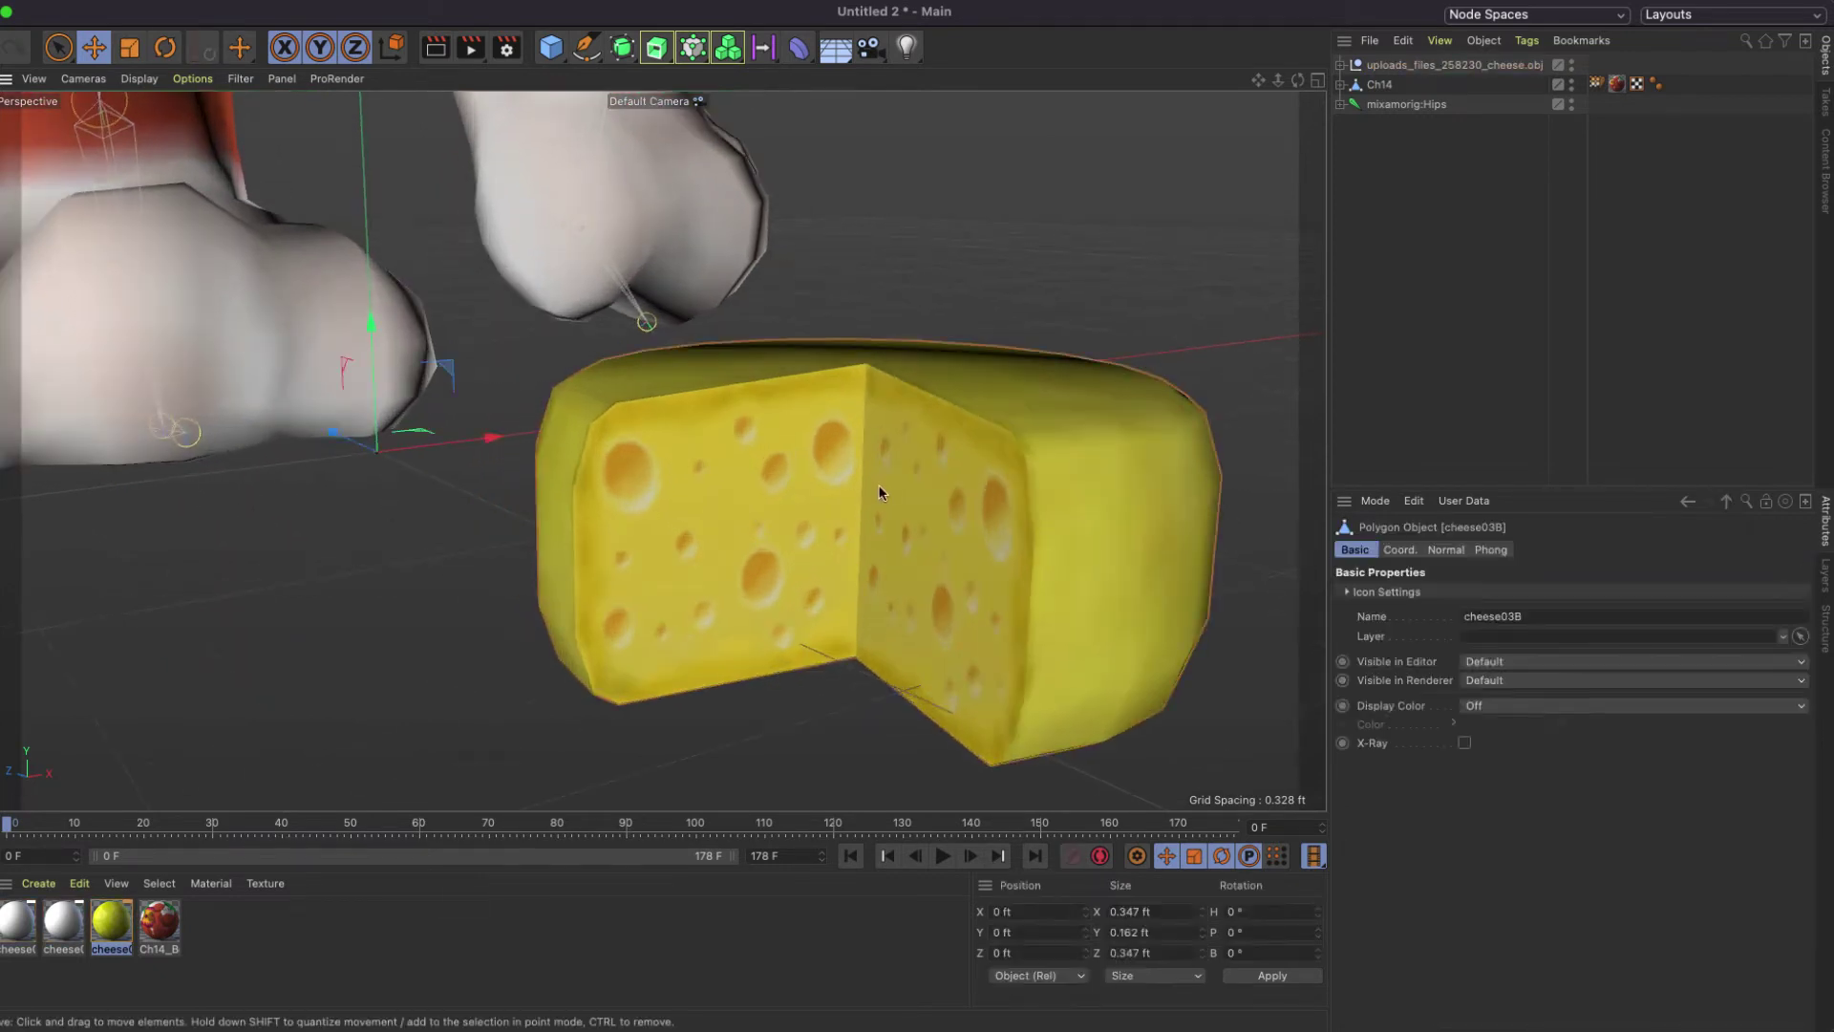
Scale the remaining cheese wedge up, then back down to about 1.456 ft.
{"action": "scroll", "coordinate": [878, 493], "scroll_direction": "down", "scroll_amount": 8}
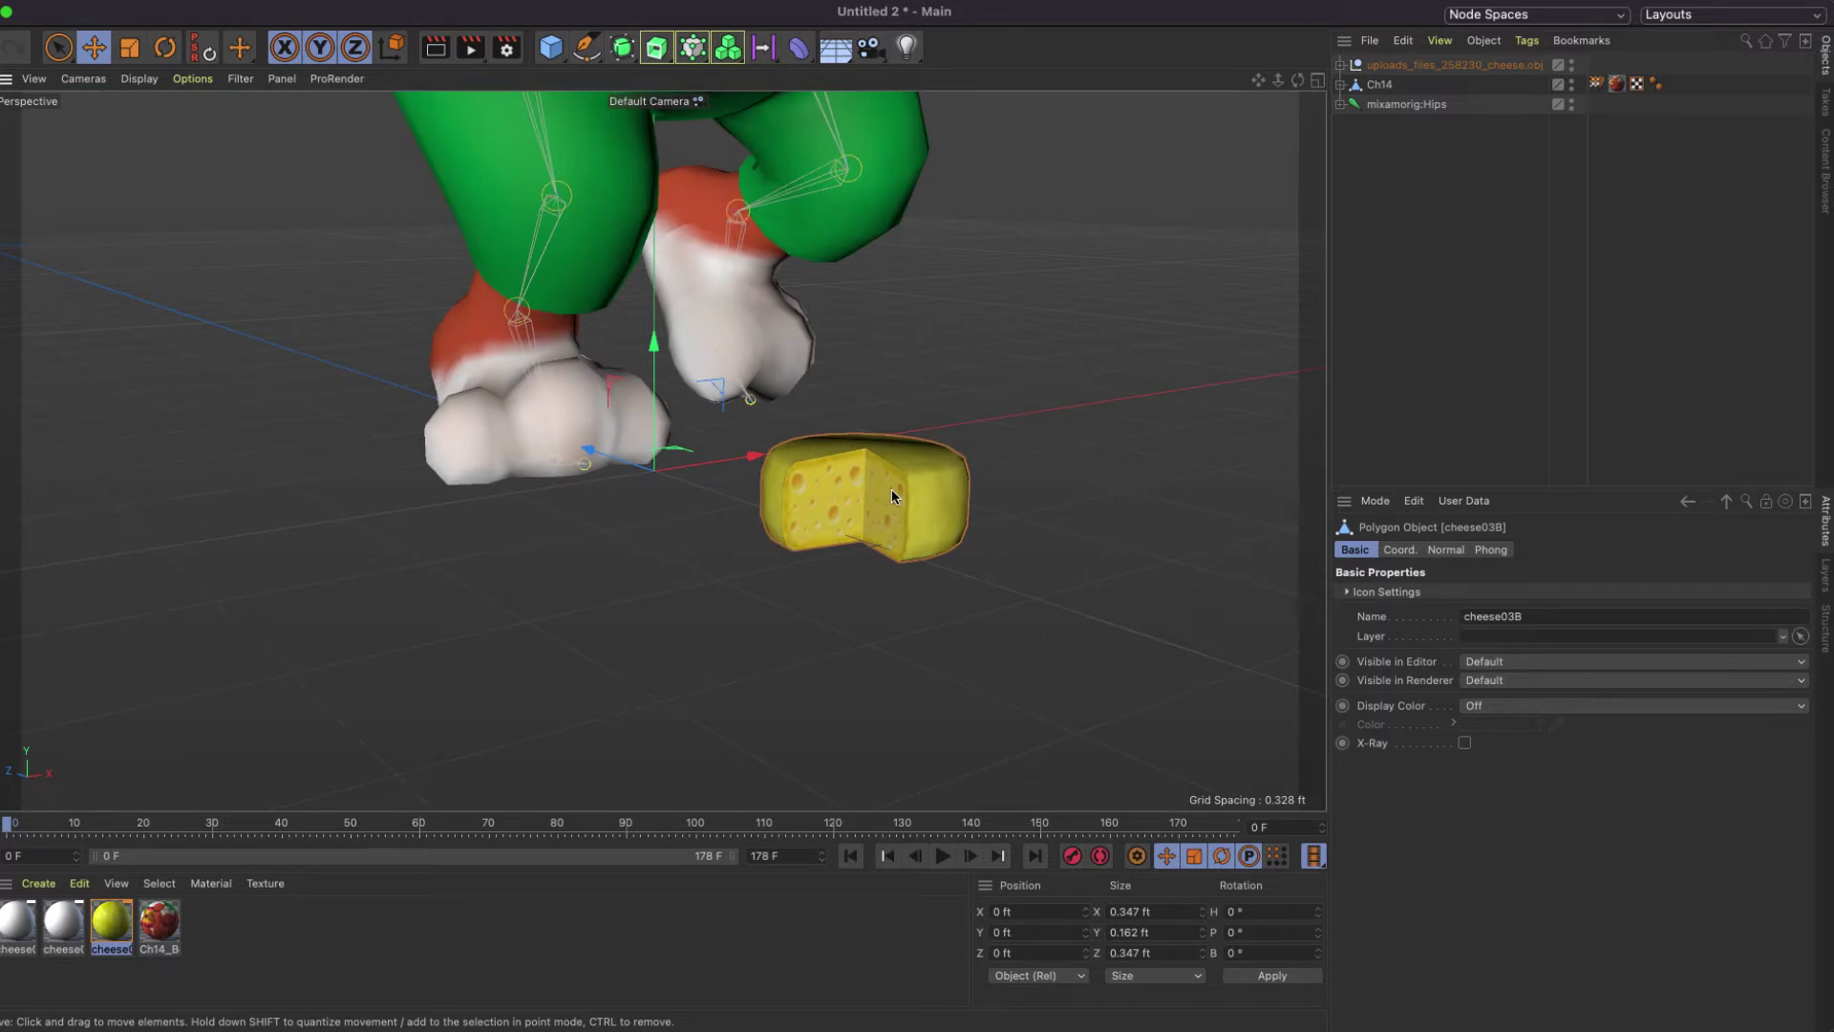
{"action": "left_click_drag", "start_coordinate": [890, 489], "coordinate": [649, 512], "text": "alt"}
{"action": "key", "text": "t"}
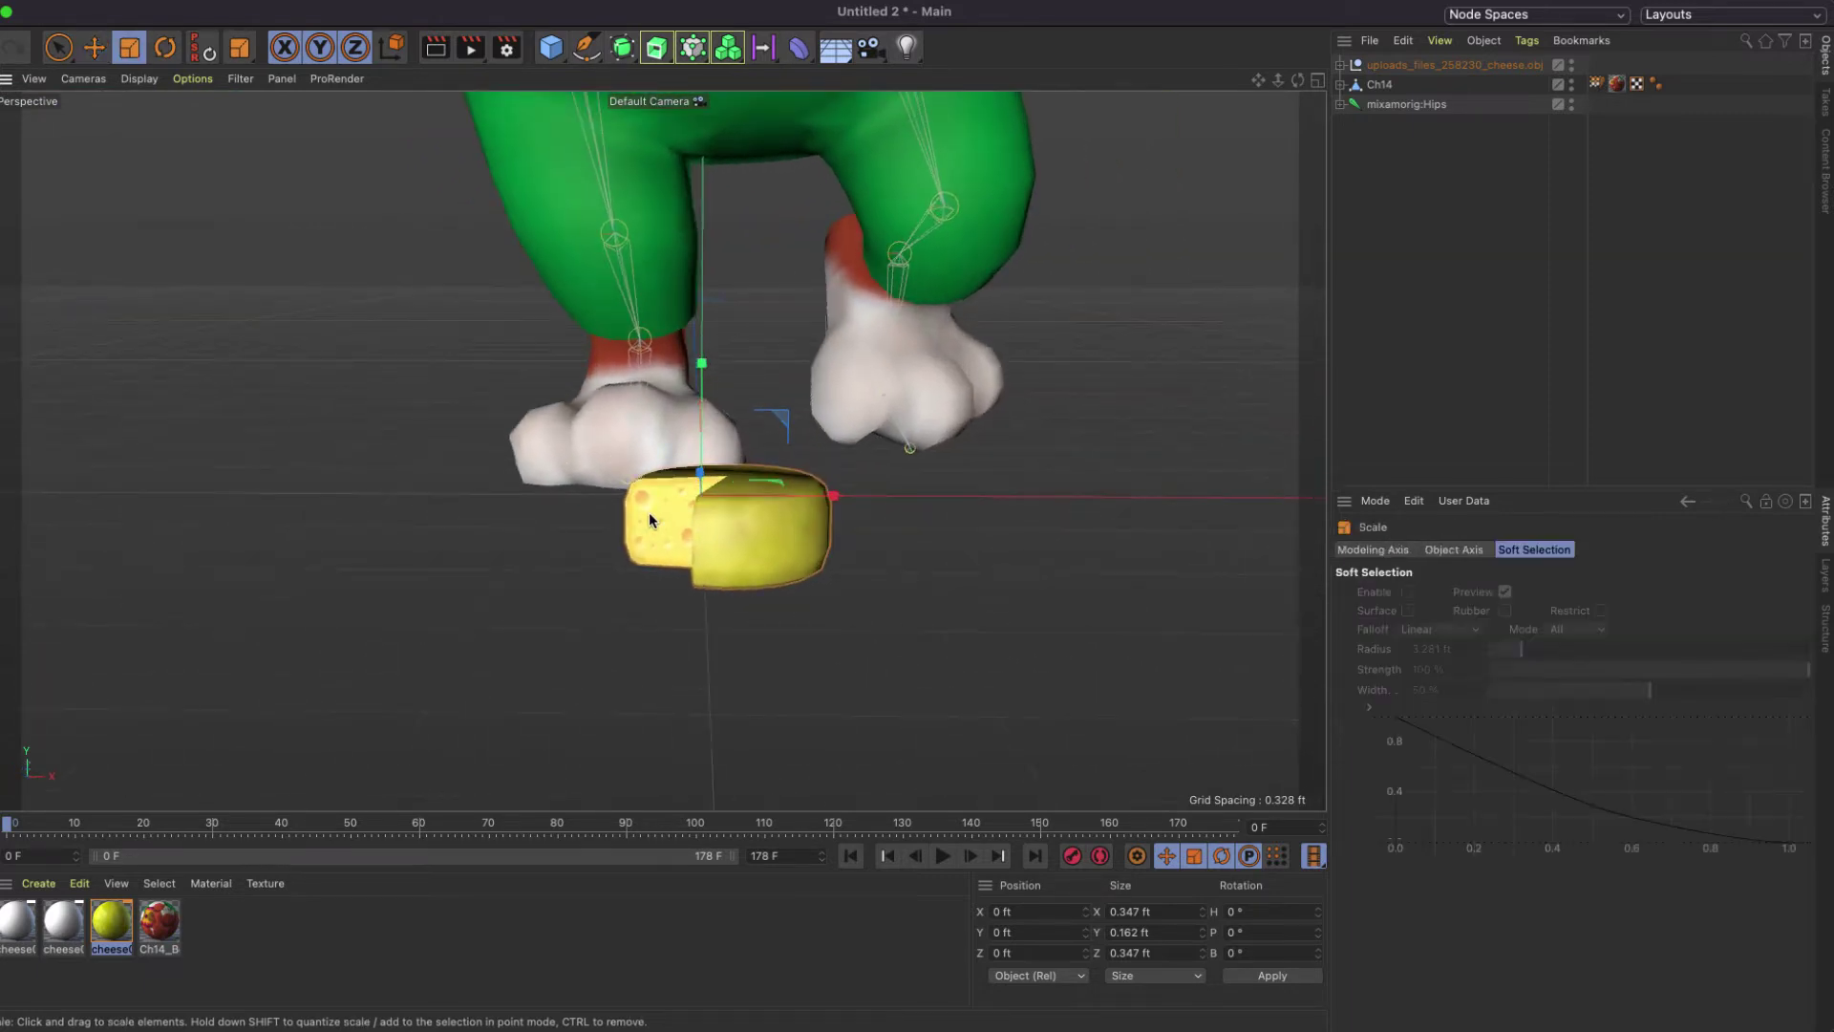
{"action": "left_click_drag", "start_coordinate": [908, 480], "coordinate": [1068, 496]}
{"action": "scroll", "coordinate": [679, 692], "scroll_direction": "down", "scroll_amount": 5}
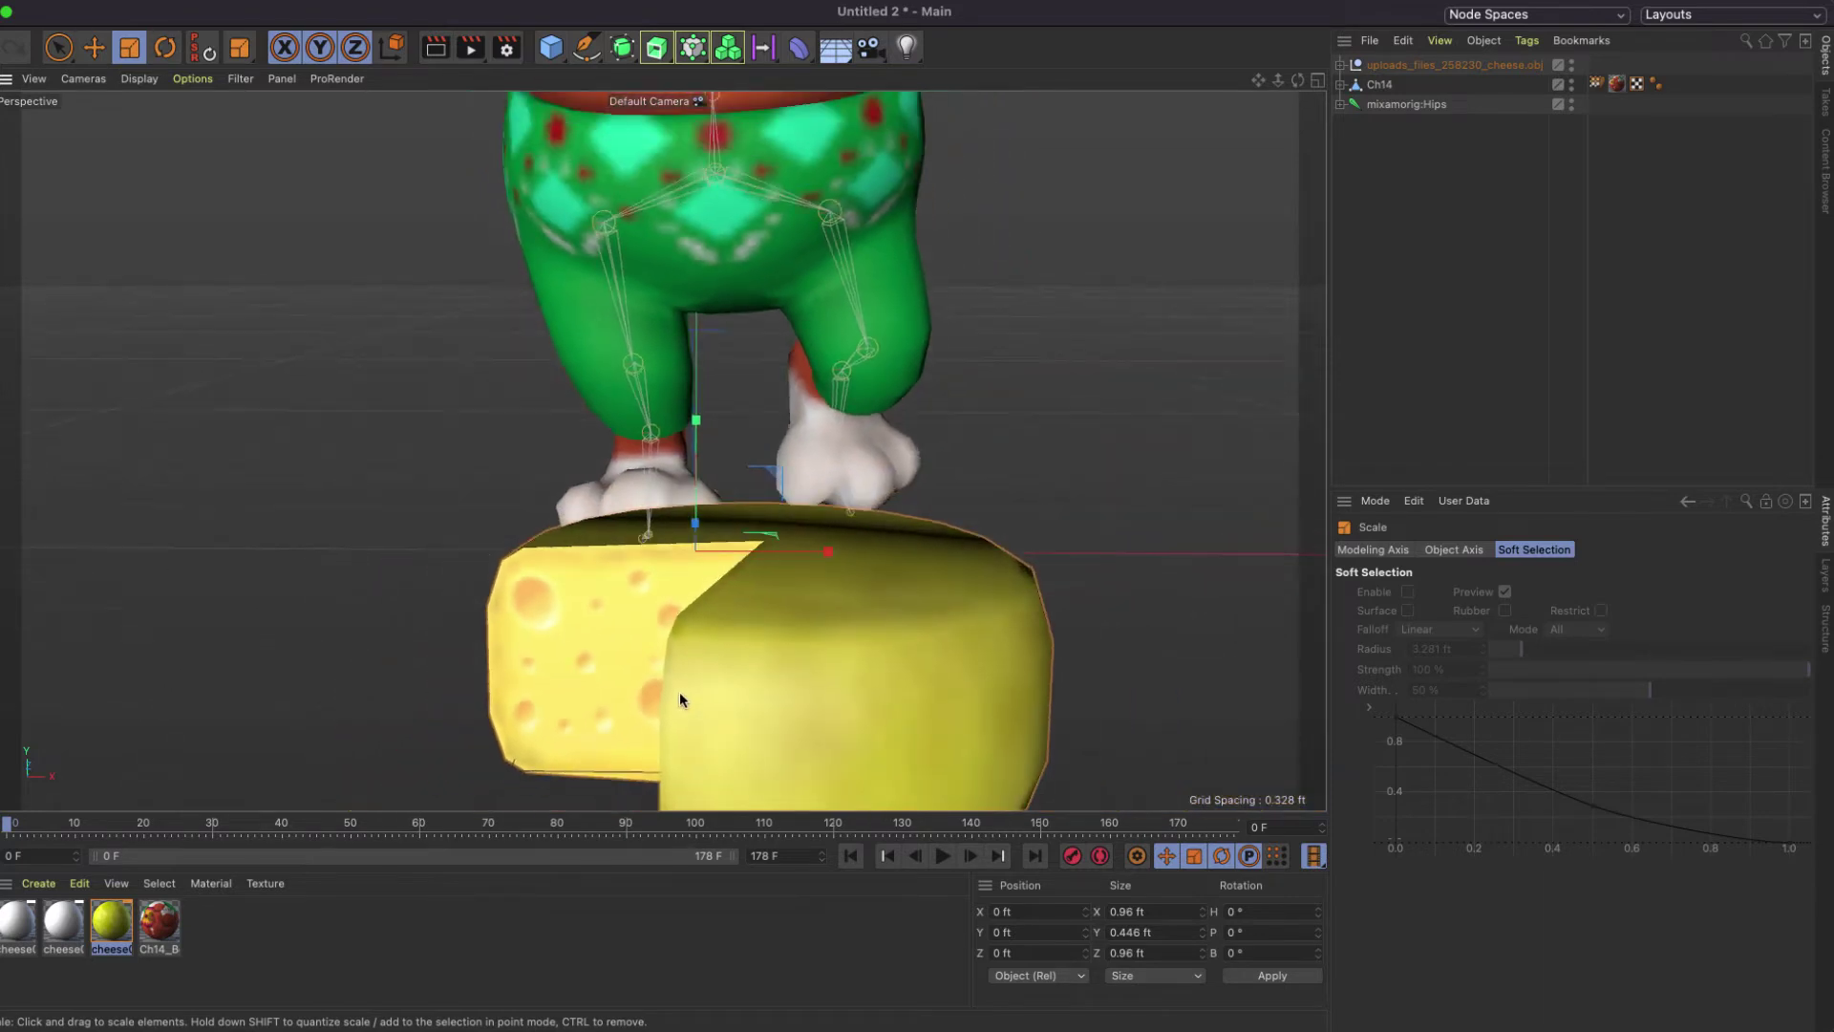
{"action": "scroll", "coordinate": [679, 693], "scroll_direction": "down", "scroll_amount": 3}
{"action": "left_click_drag", "start_coordinate": [986, 557], "coordinate": [581, 681]}
{"action": "scroll", "coordinate": [582, 676], "scroll_direction": "down", "scroll_amount": 10}
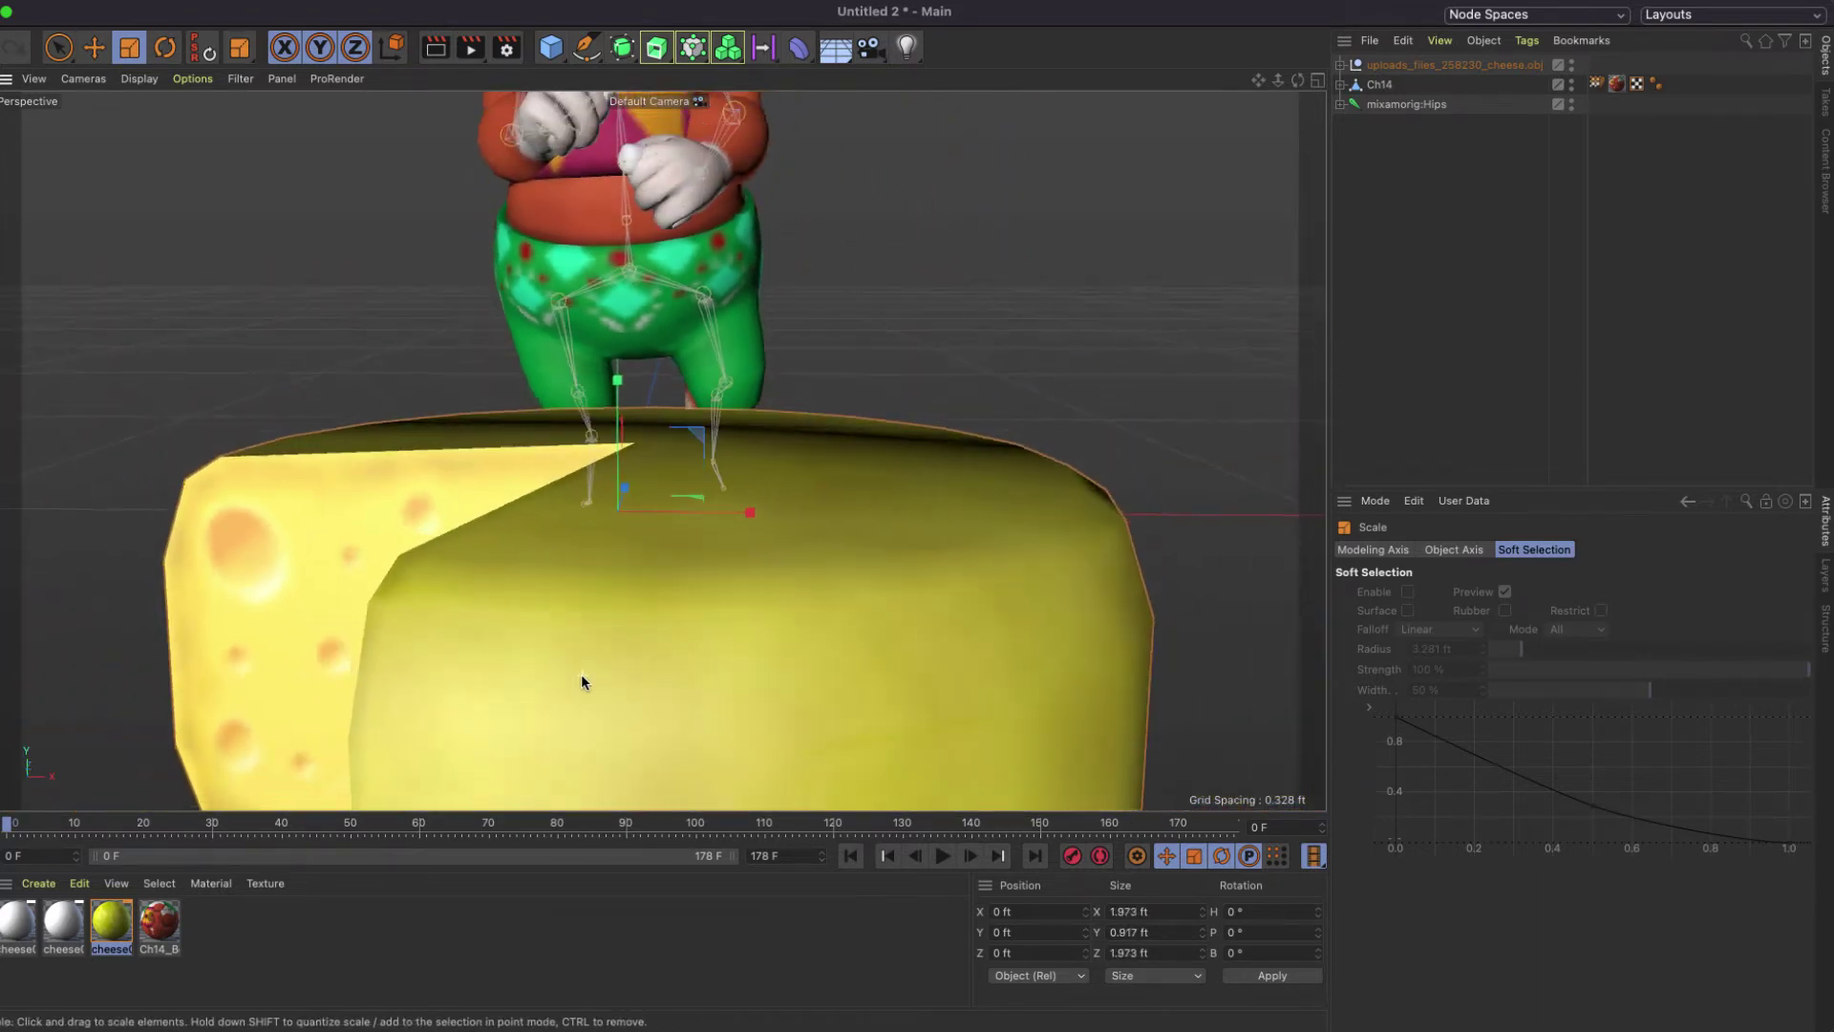
{"action": "mouse_move", "coordinate": [645, 432]}
{"action": "left_mouse_down", "text": "alt"}
{"action": "mouse_move", "coordinate": [600, 431]}
{"action": "mouse_move", "coordinate": [1159, 357]}
{"action": "mouse_move", "coordinate": [984, 386]}
{"action": "mouse_move", "coordinate": [976, 426]}
{"action": "mouse_move", "coordinate": [735, 412]}
{"action": "mouse_move", "coordinate": [707, 375]}
{"action": "mouse_move", "coordinate": [754, 353]}
{"action": "mouse_move", "coordinate": [803, 515]}
{"action": "mouse_move", "coordinate": [669, 449]}
{"action": "left_mouse_up", "text": "alt"}
{"action": "key", "text": "e"}
Preview the animation, then move the cheese further left along X to -2.076 ft.
{"action": "left_click", "coordinate": [943, 853]}
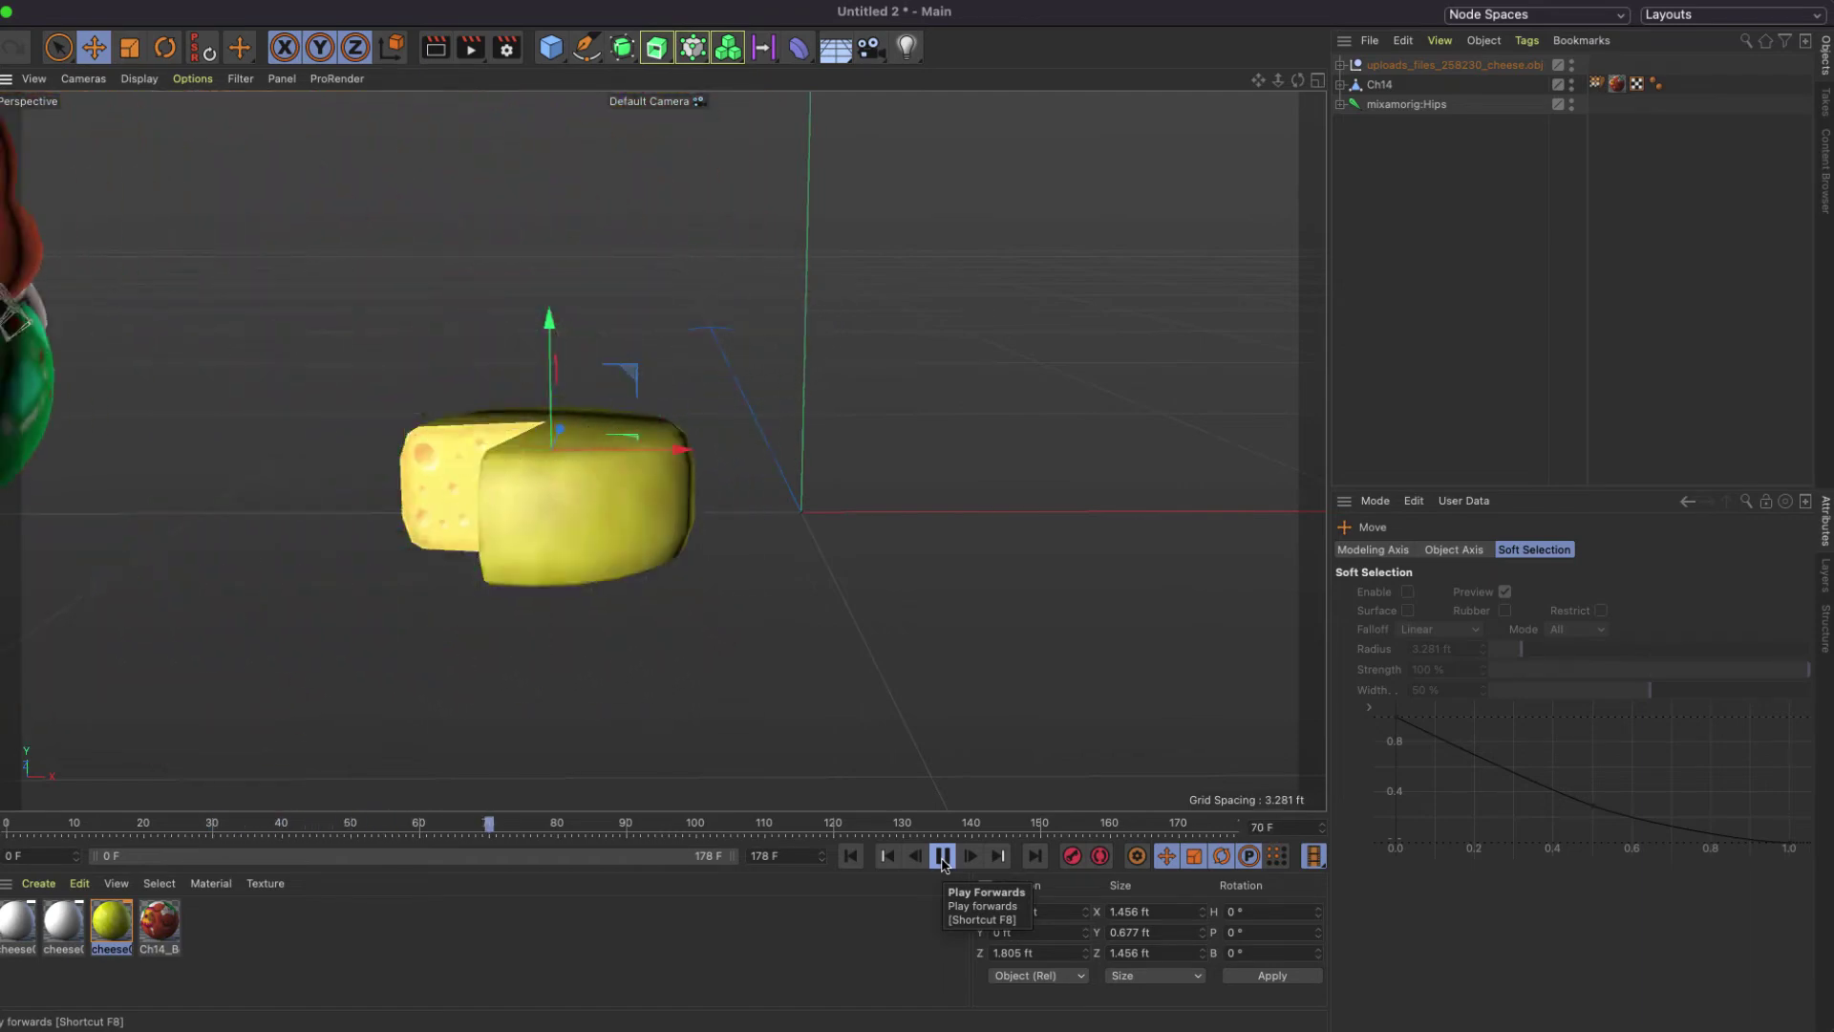
{"action": "left_click", "coordinate": [652, 563]}
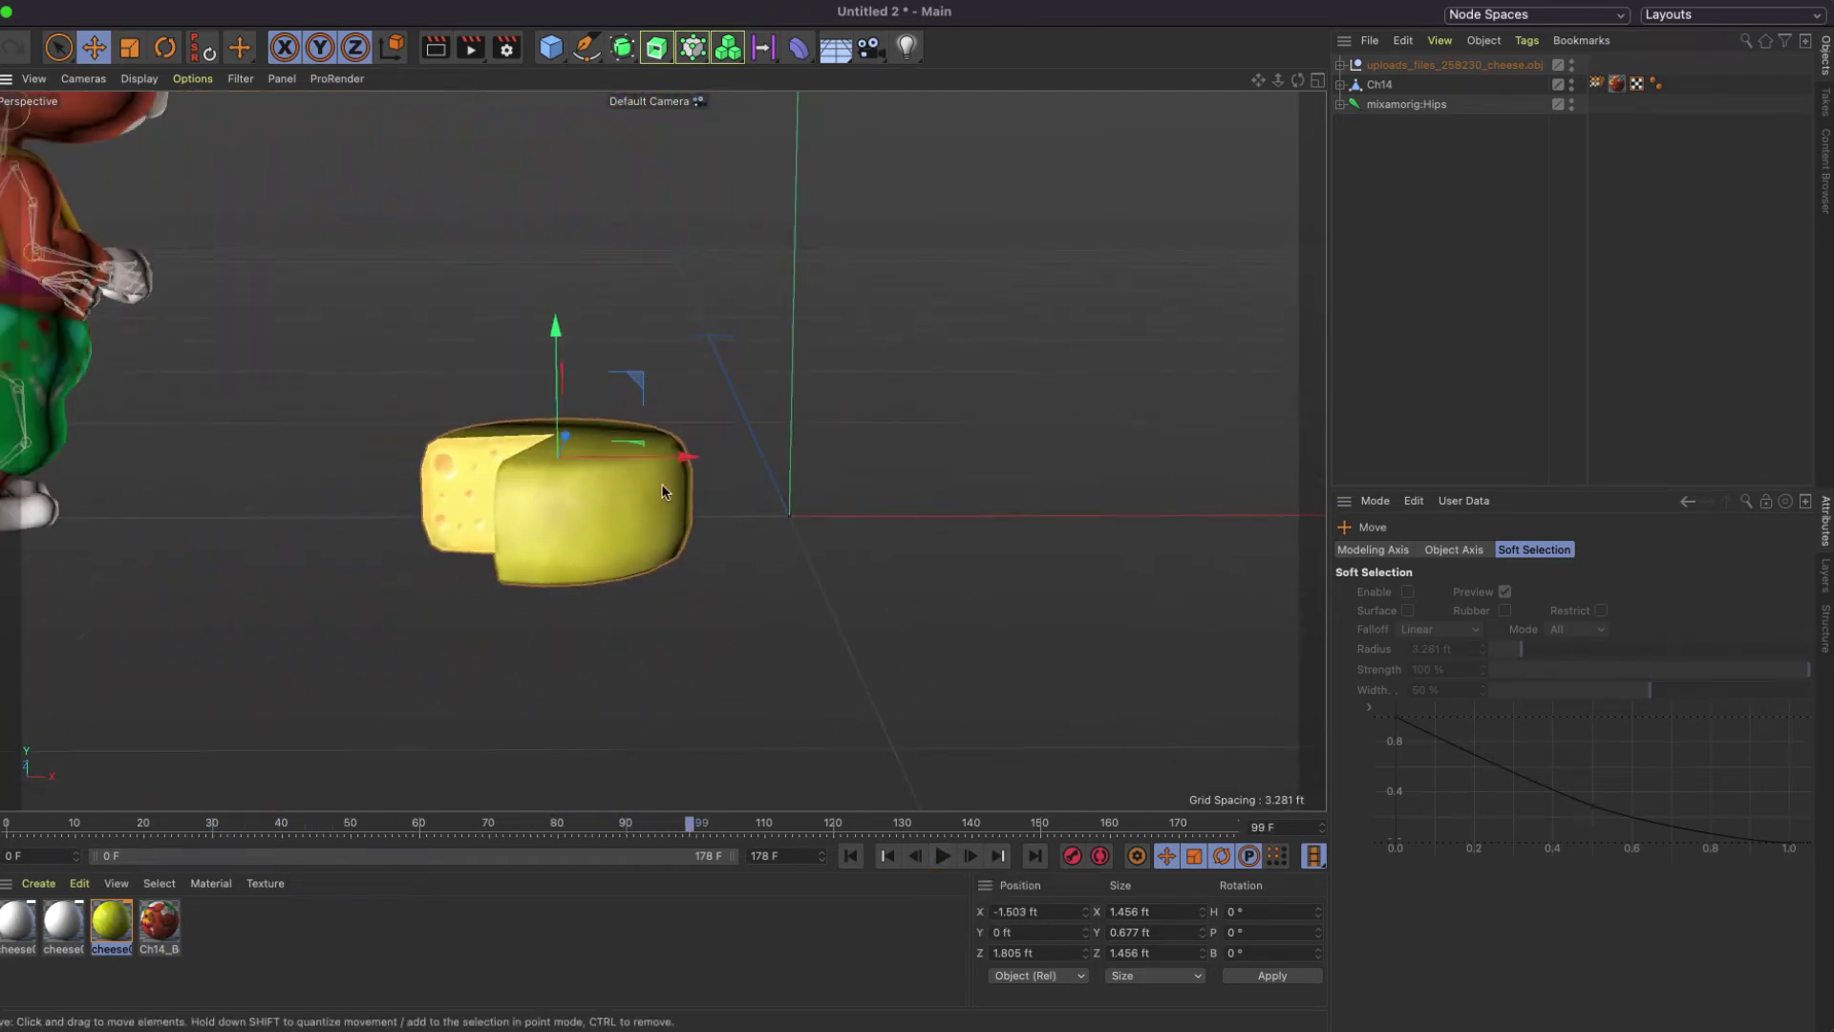
{"action": "left_click_drag", "start_coordinate": [682, 457], "coordinate": [600, 467]}
{"action": "middle_click_drag", "start_coordinate": [611, 470], "coordinate": [812, 563], "text": "alt"}
Scale the cheese up to 1.796 ft and replay the animation to check its placement.
{"action": "key", "text": "t"}
{"action": "left_click_drag", "start_coordinate": [879, 604], "coordinate": [1022, 534]}
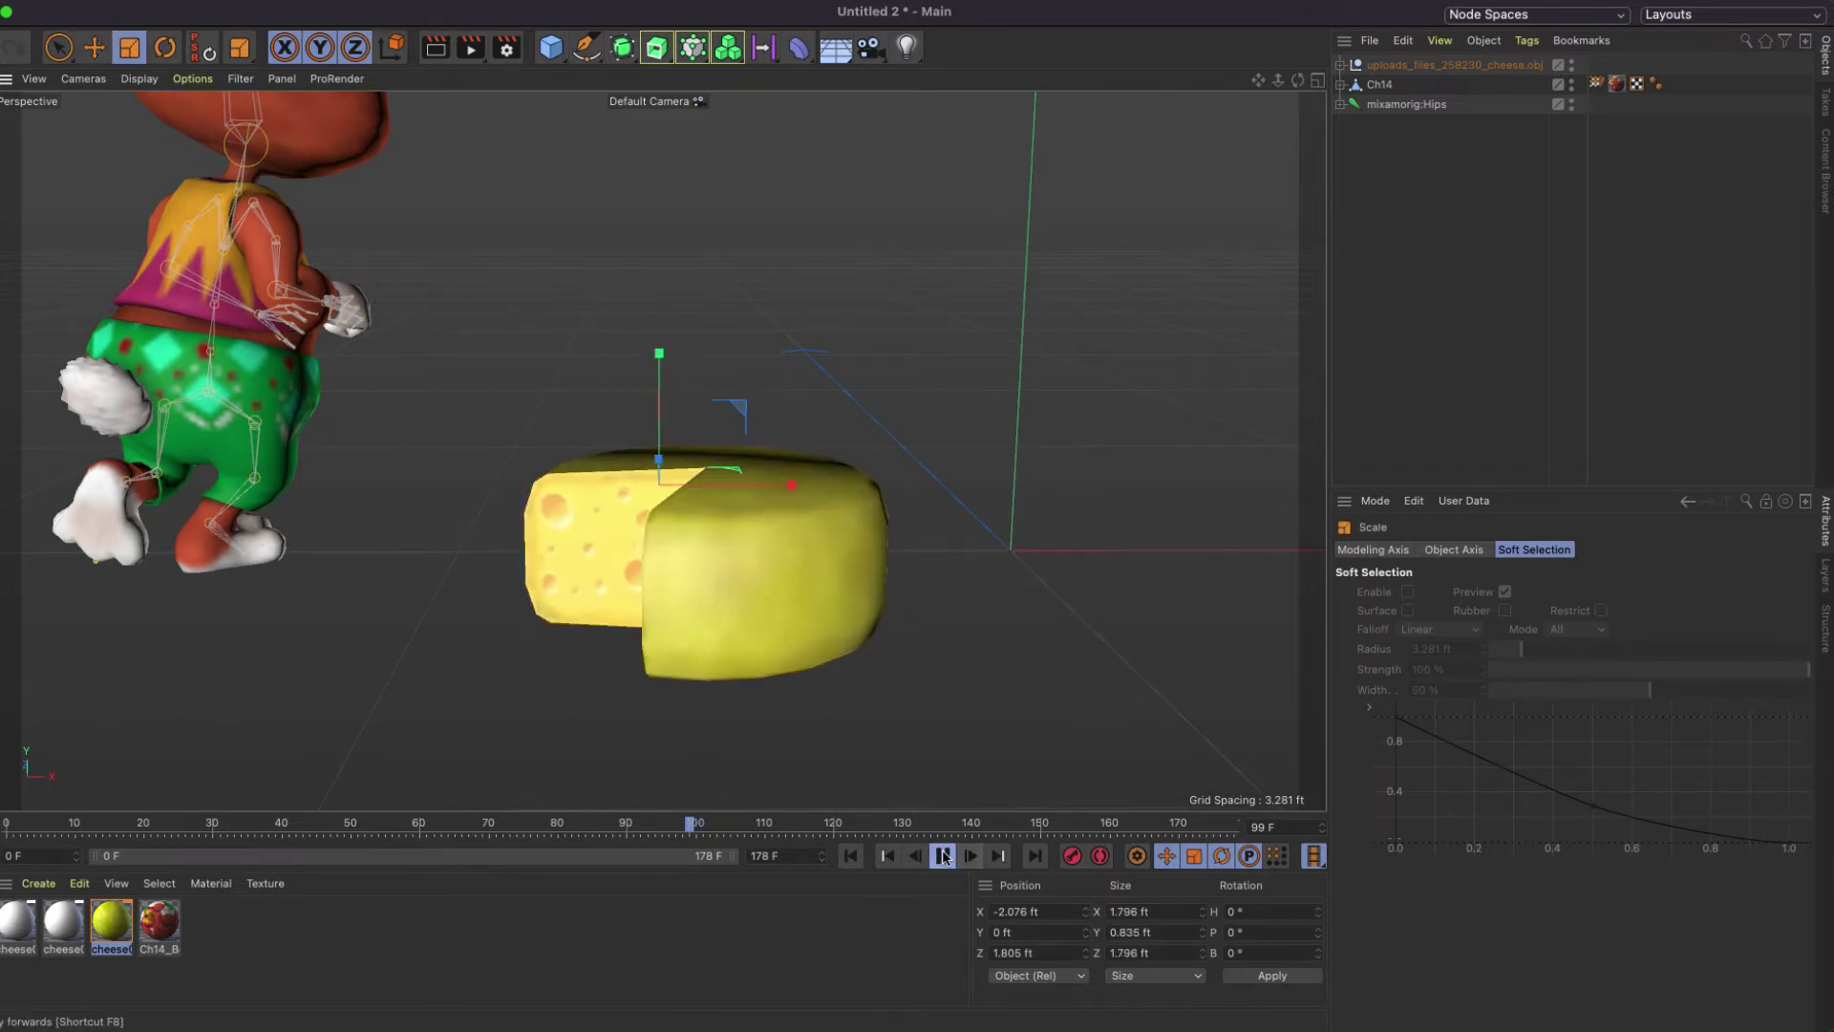
{"action": "left_click", "coordinate": [943, 855]}
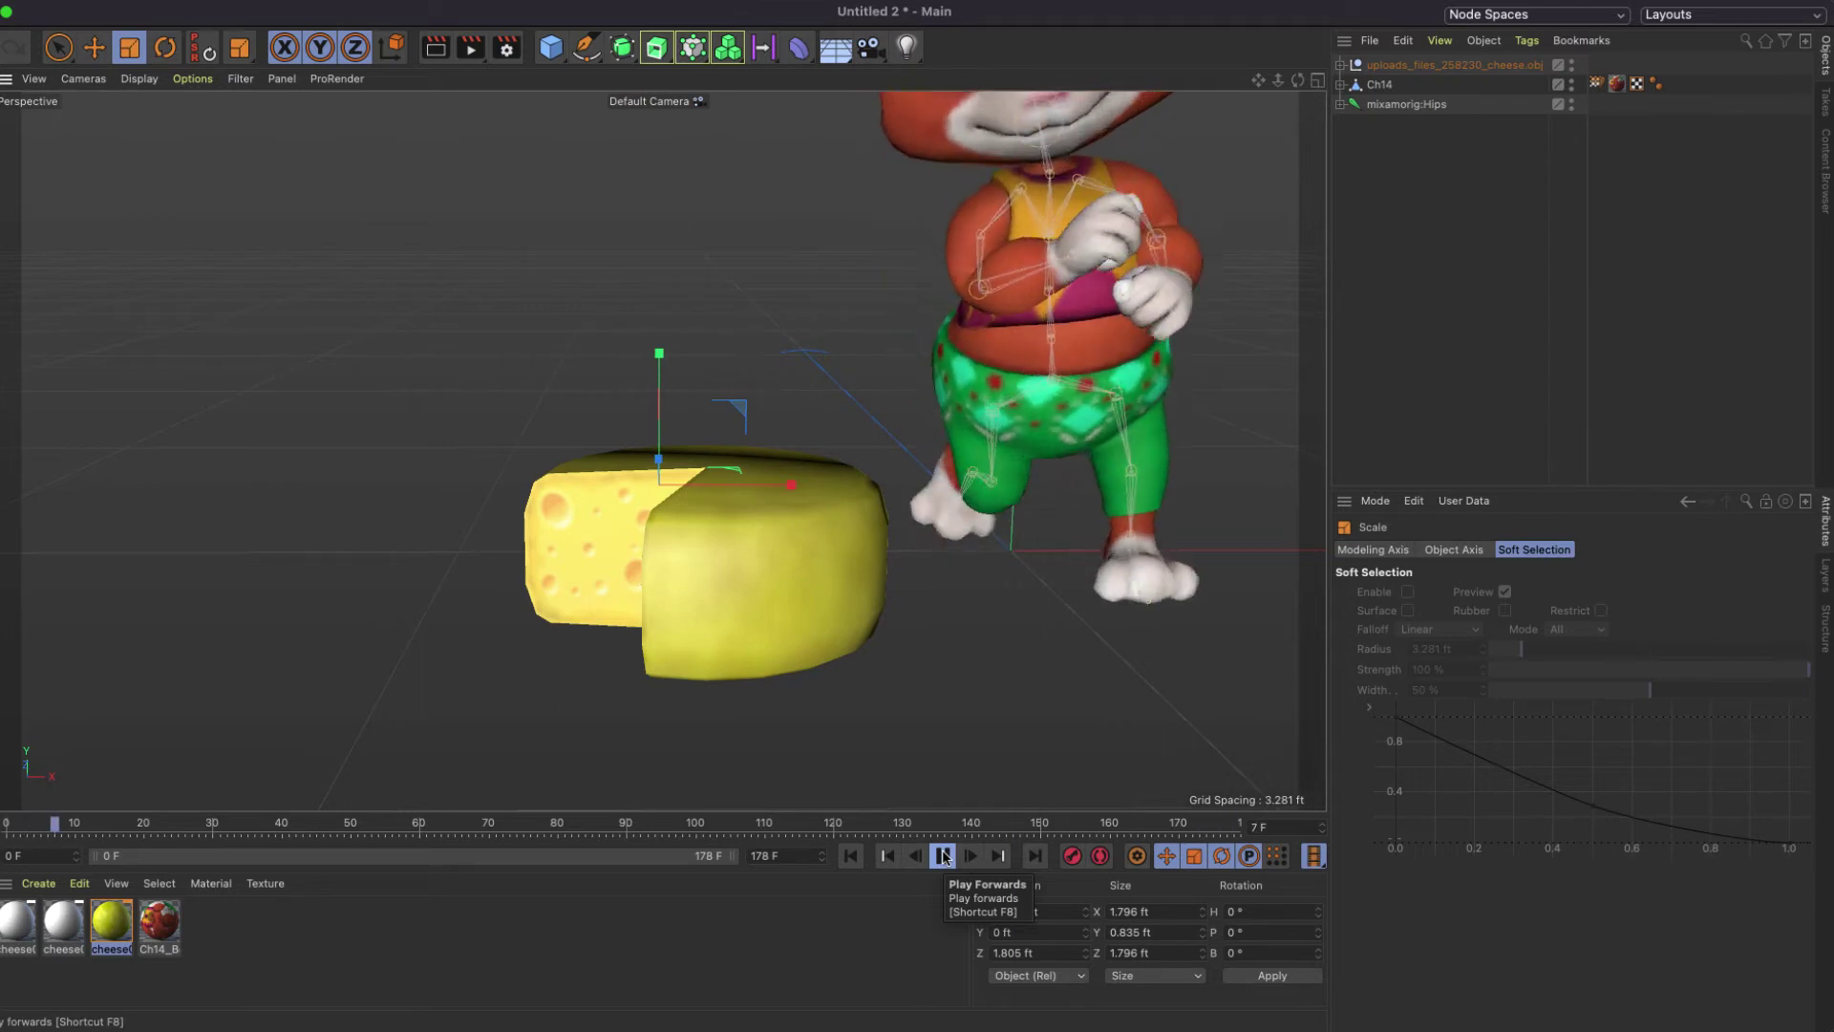
{"action": "left_click", "coordinate": [943, 855]}
{"action": "scroll", "coordinate": [828, 546], "scroll_direction": "up", "scroll_amount": 3}
{"action": "scroll", "coordinate": [827, 546], "scroll_direction": "down", "scroll_amount": 4}
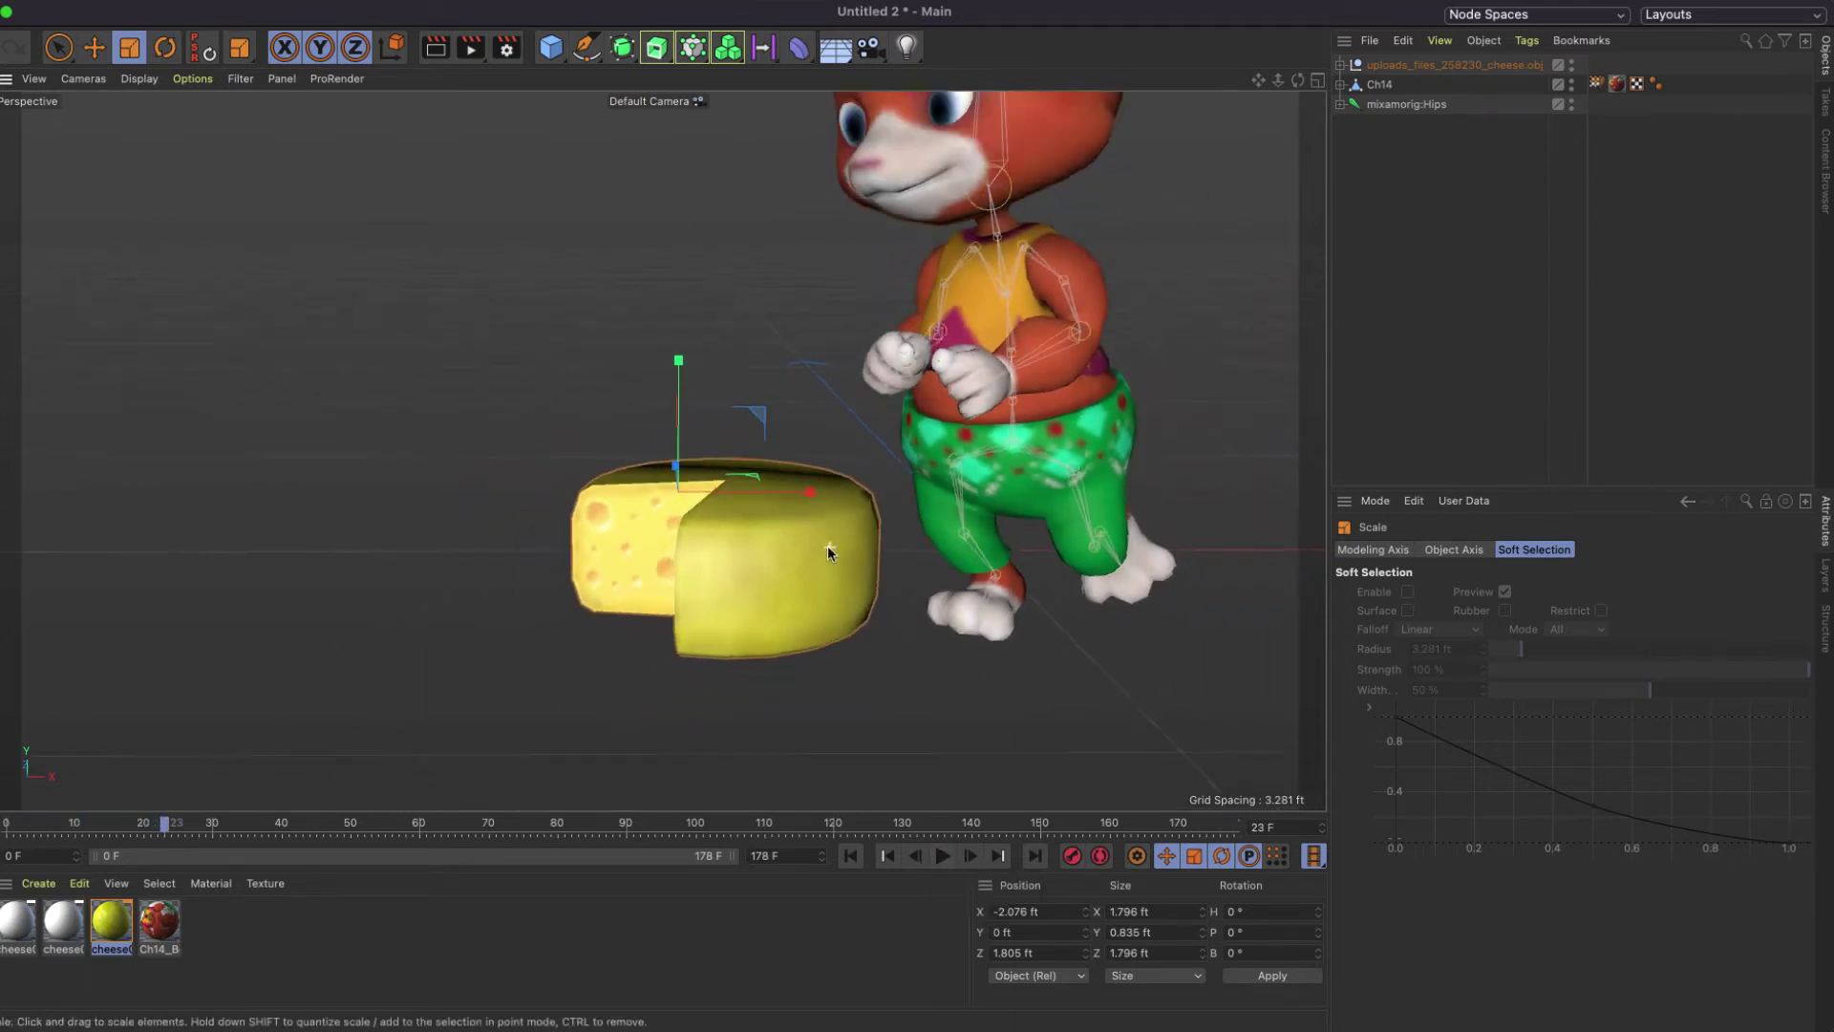
{"action": "left_click_drag", "start_coordinate": [898, 527], "coordinate": [819, 559], "text": "alt"}
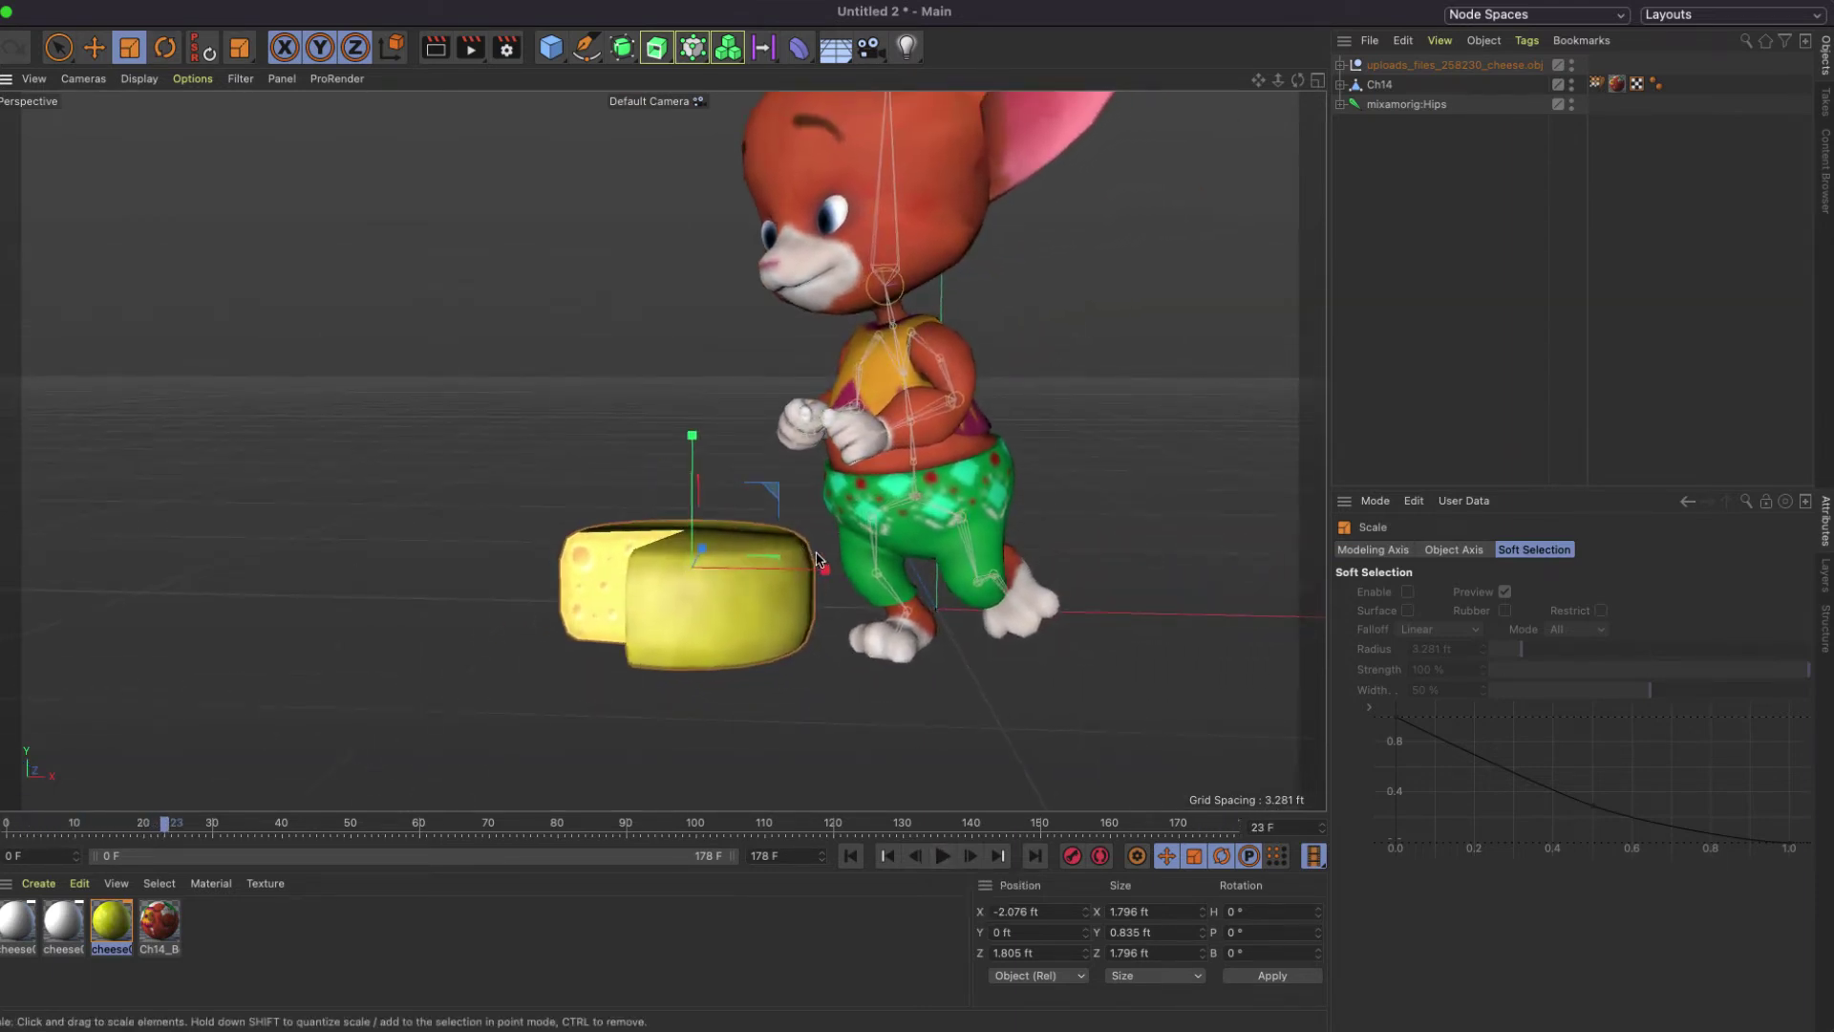
Add a Floor and create a new PBR material with Reflectance turned off.
{"action": "left_click", "coordinate": [828, 55]}
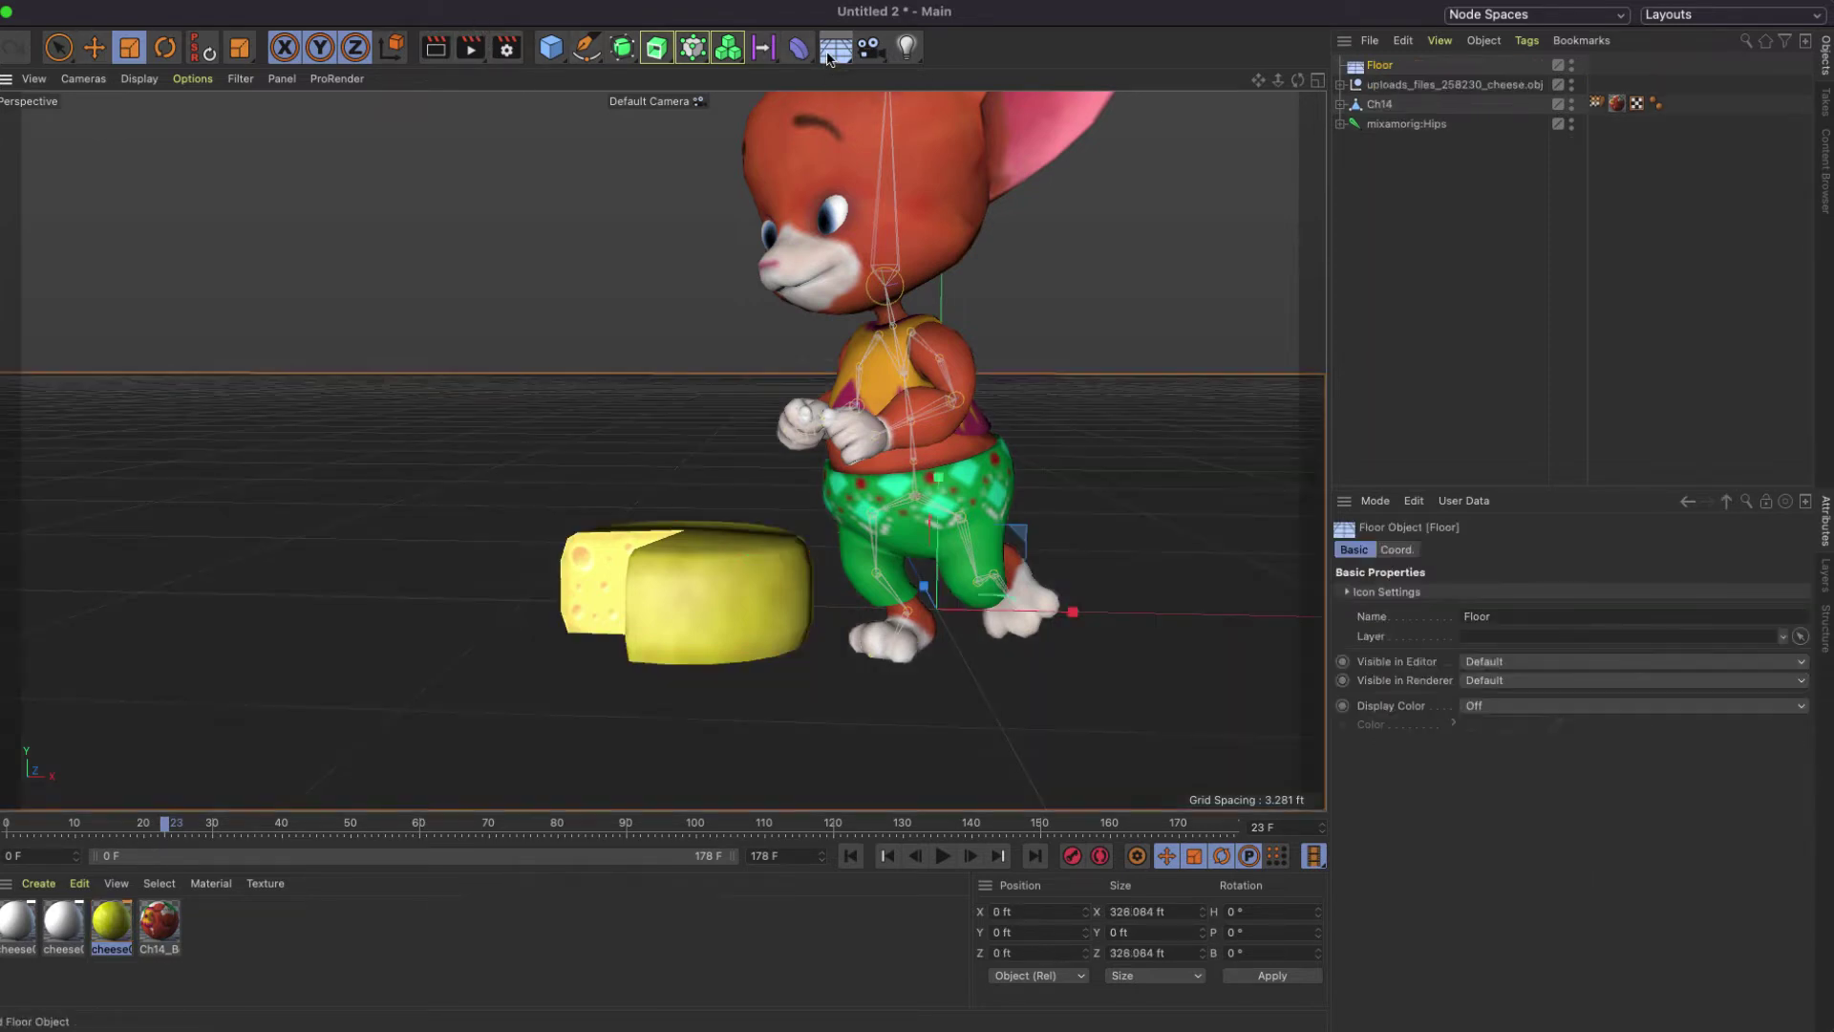
{"action": "left_click", "coordinate": [38, 883]}
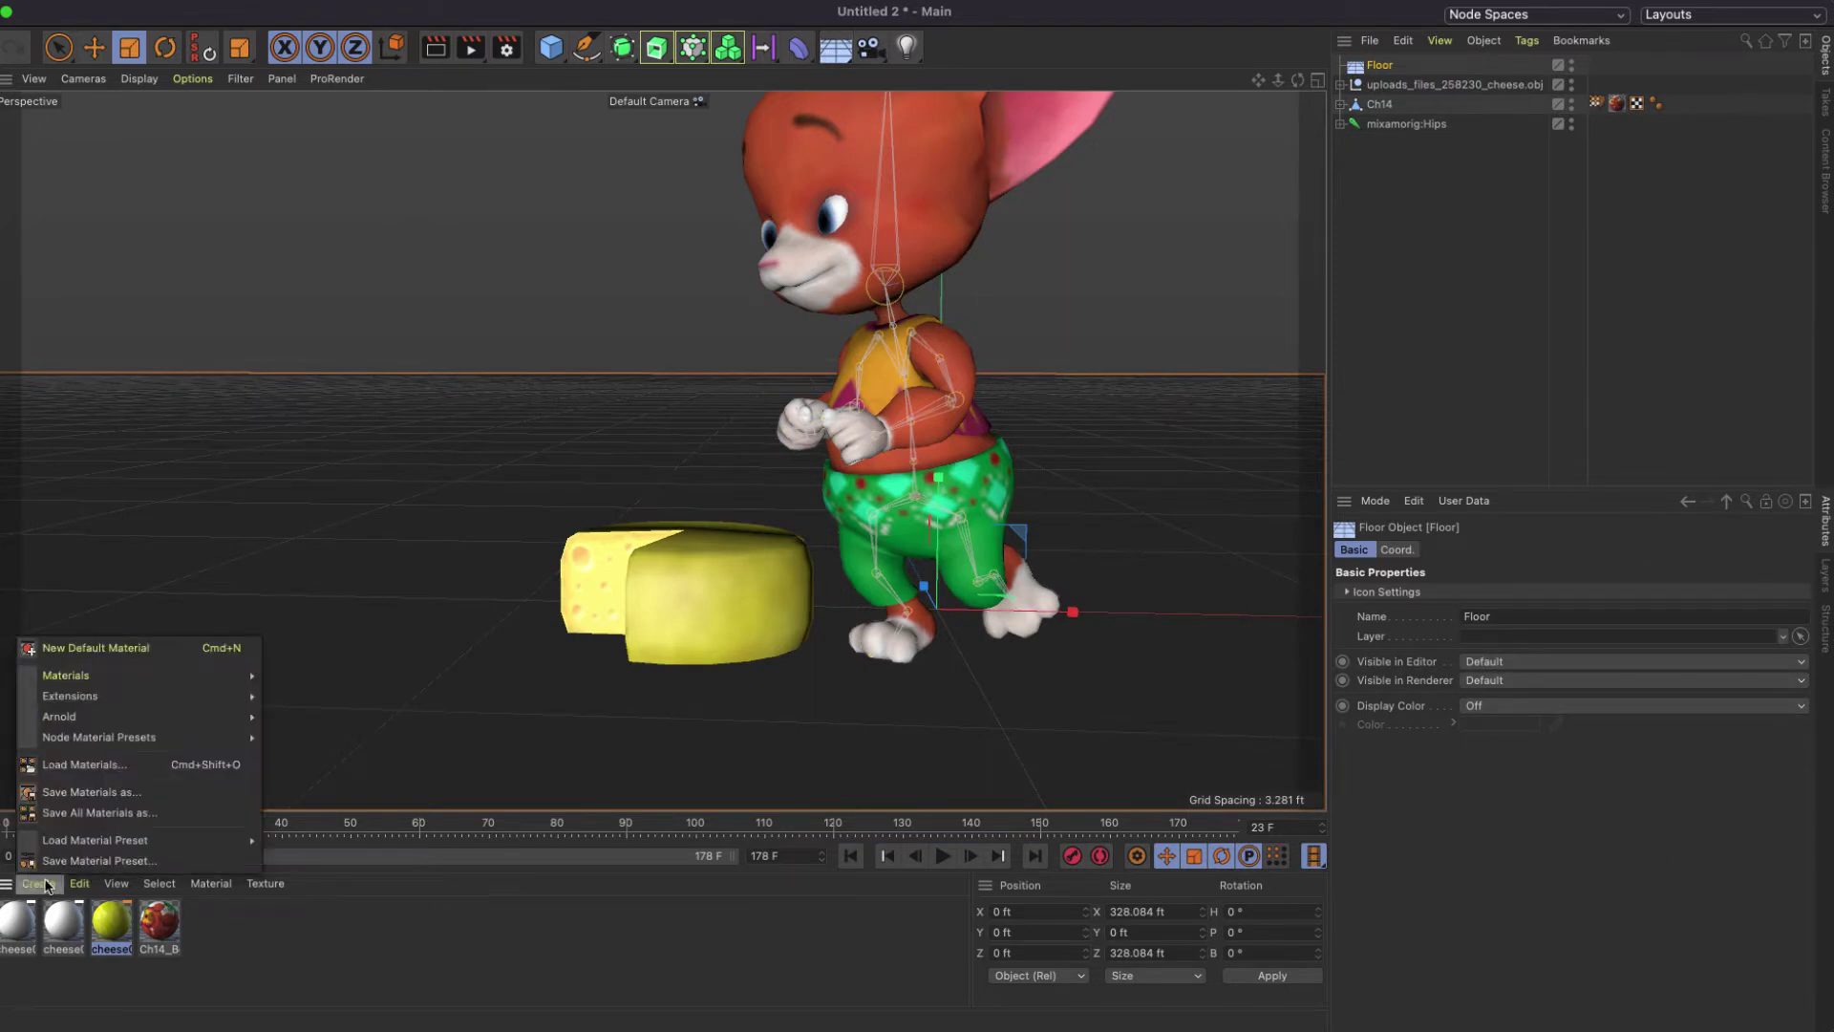
{"action": "mouse_move", "coordinate": [143, 675]}
{"action": "left_click", "coordinate": [338, 681]}
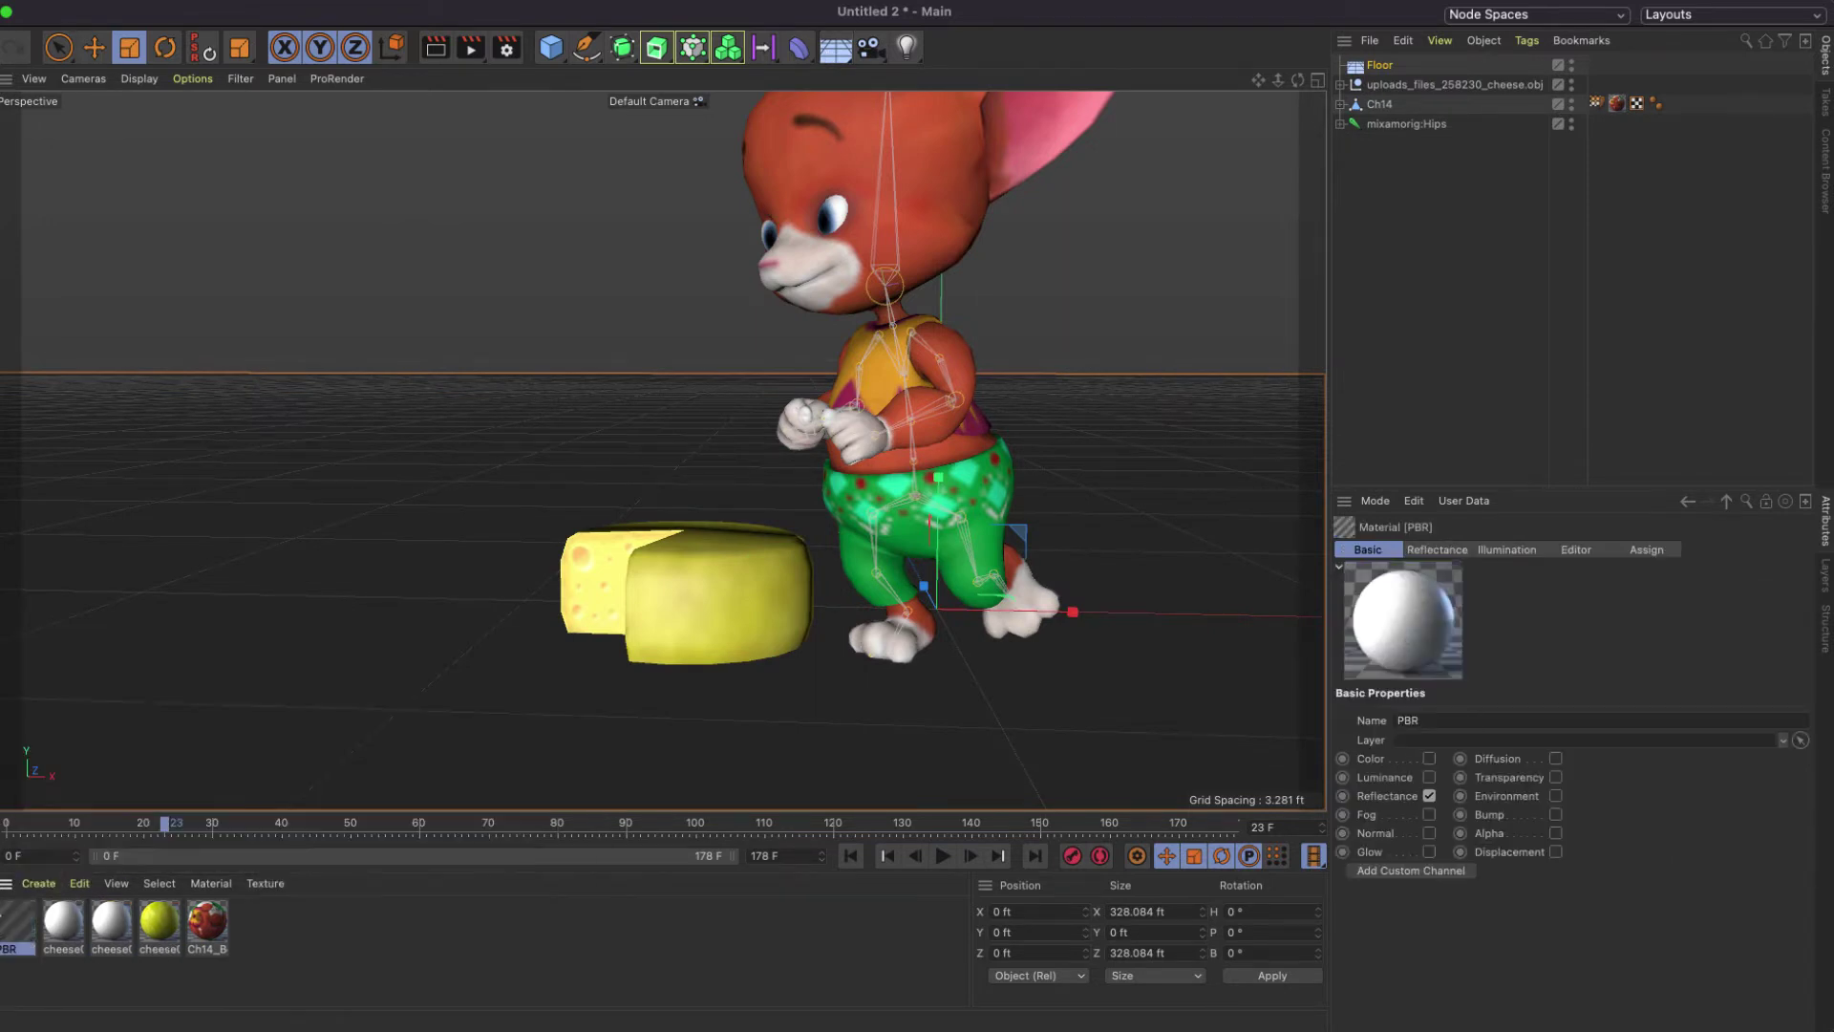
{"action": "double_click", "coordinate": [15, 922]}
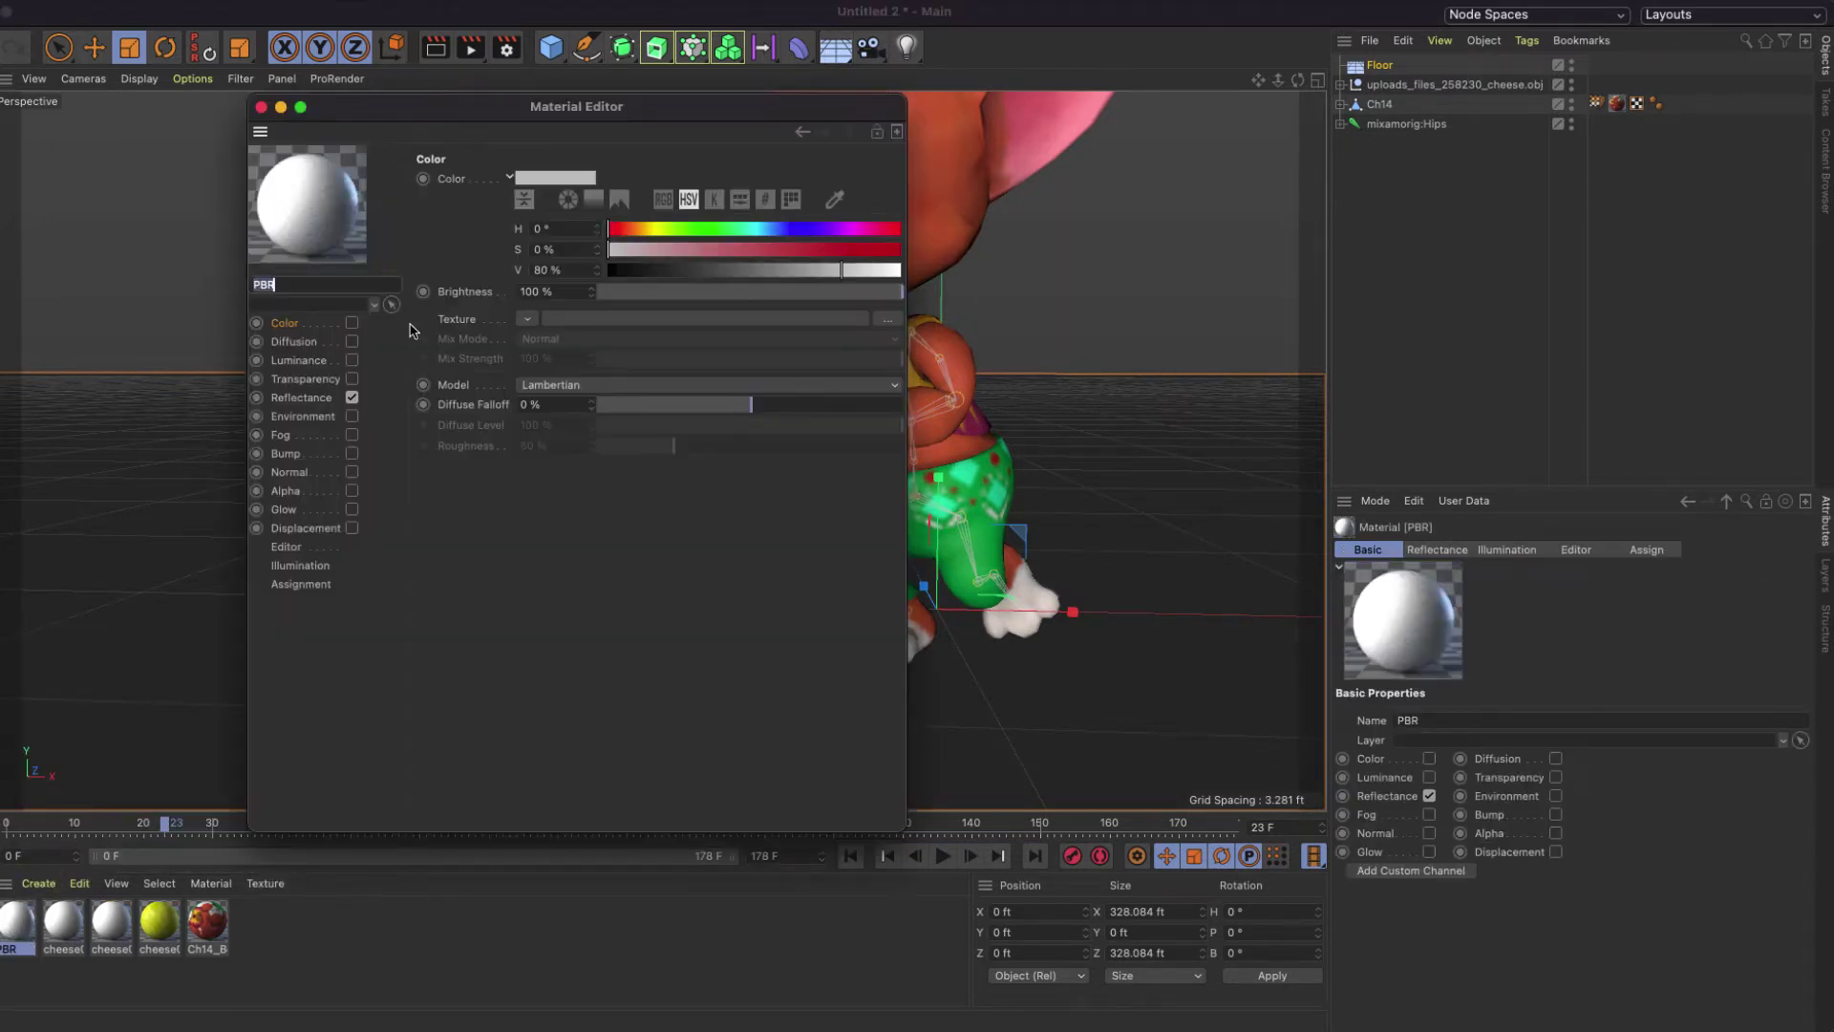
{"action": "left_click", "coordinate": [351, 397]}
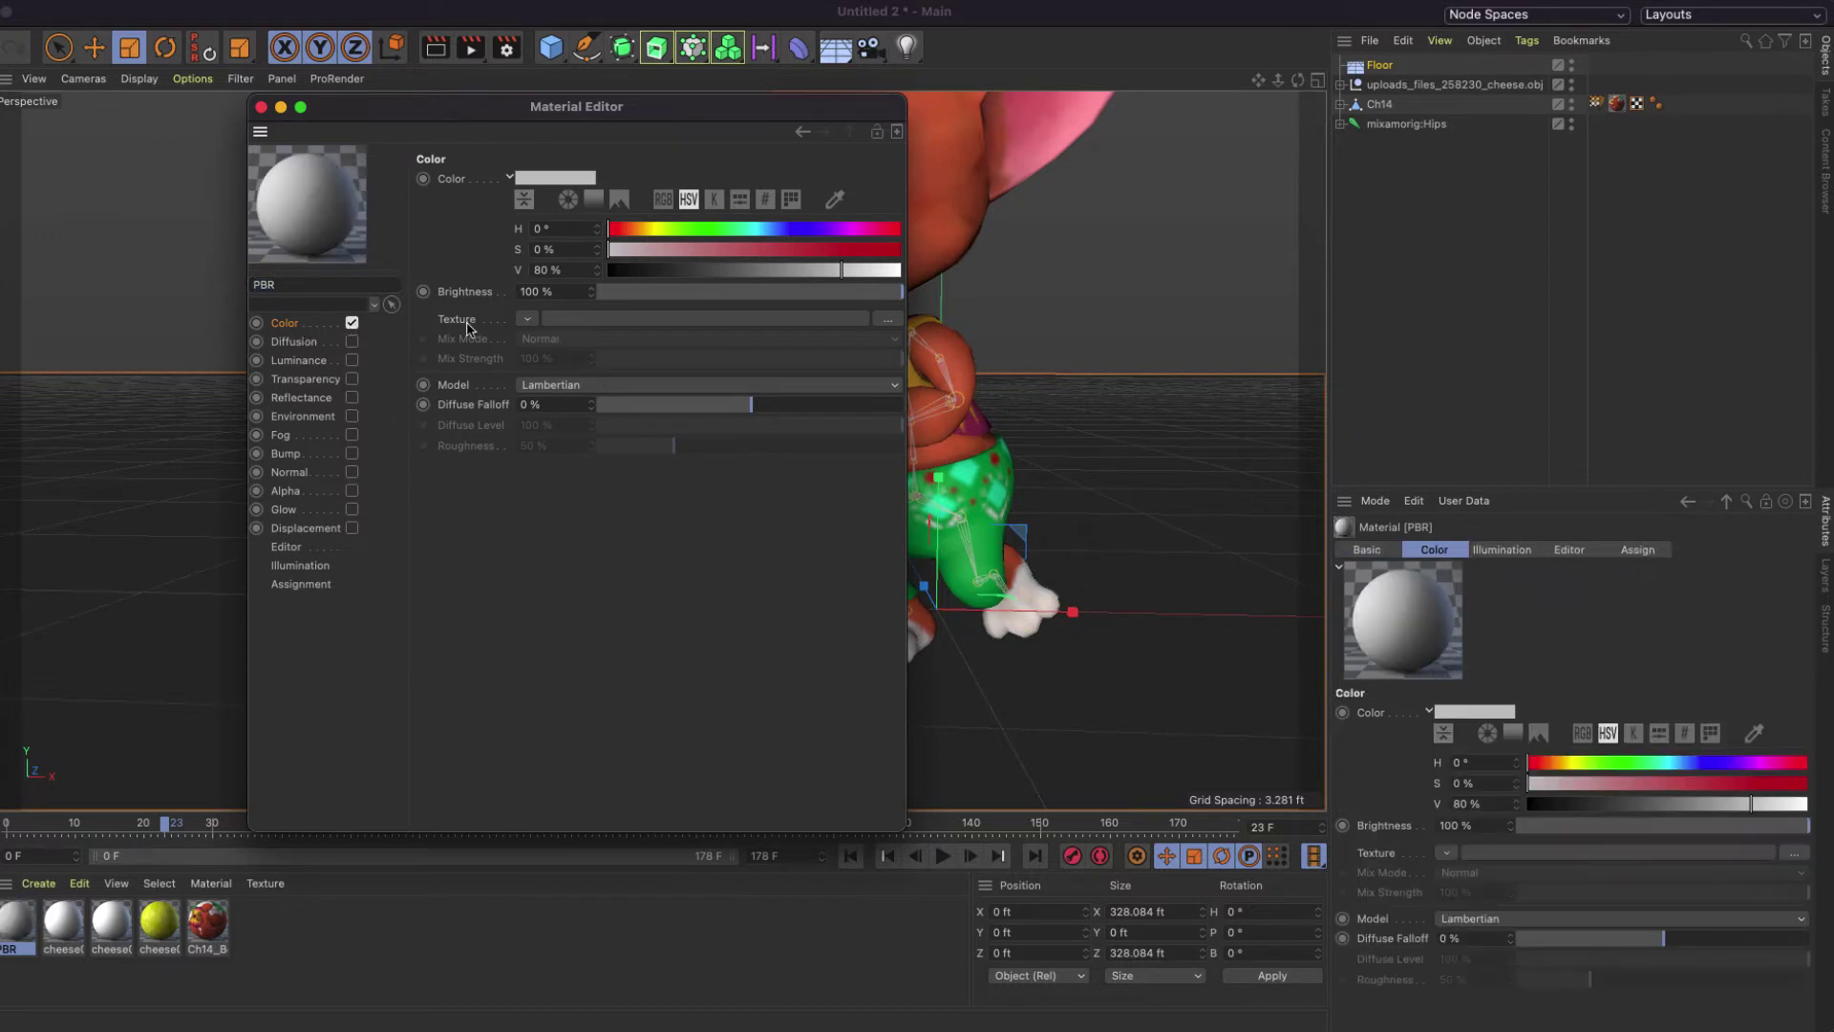
Load a Noise shader into the material's Color channel using two green colours.
{"action": "left_click", "coordinate": [527, 319]}
{"action": "left_click", "coordinate": [539, 583]}
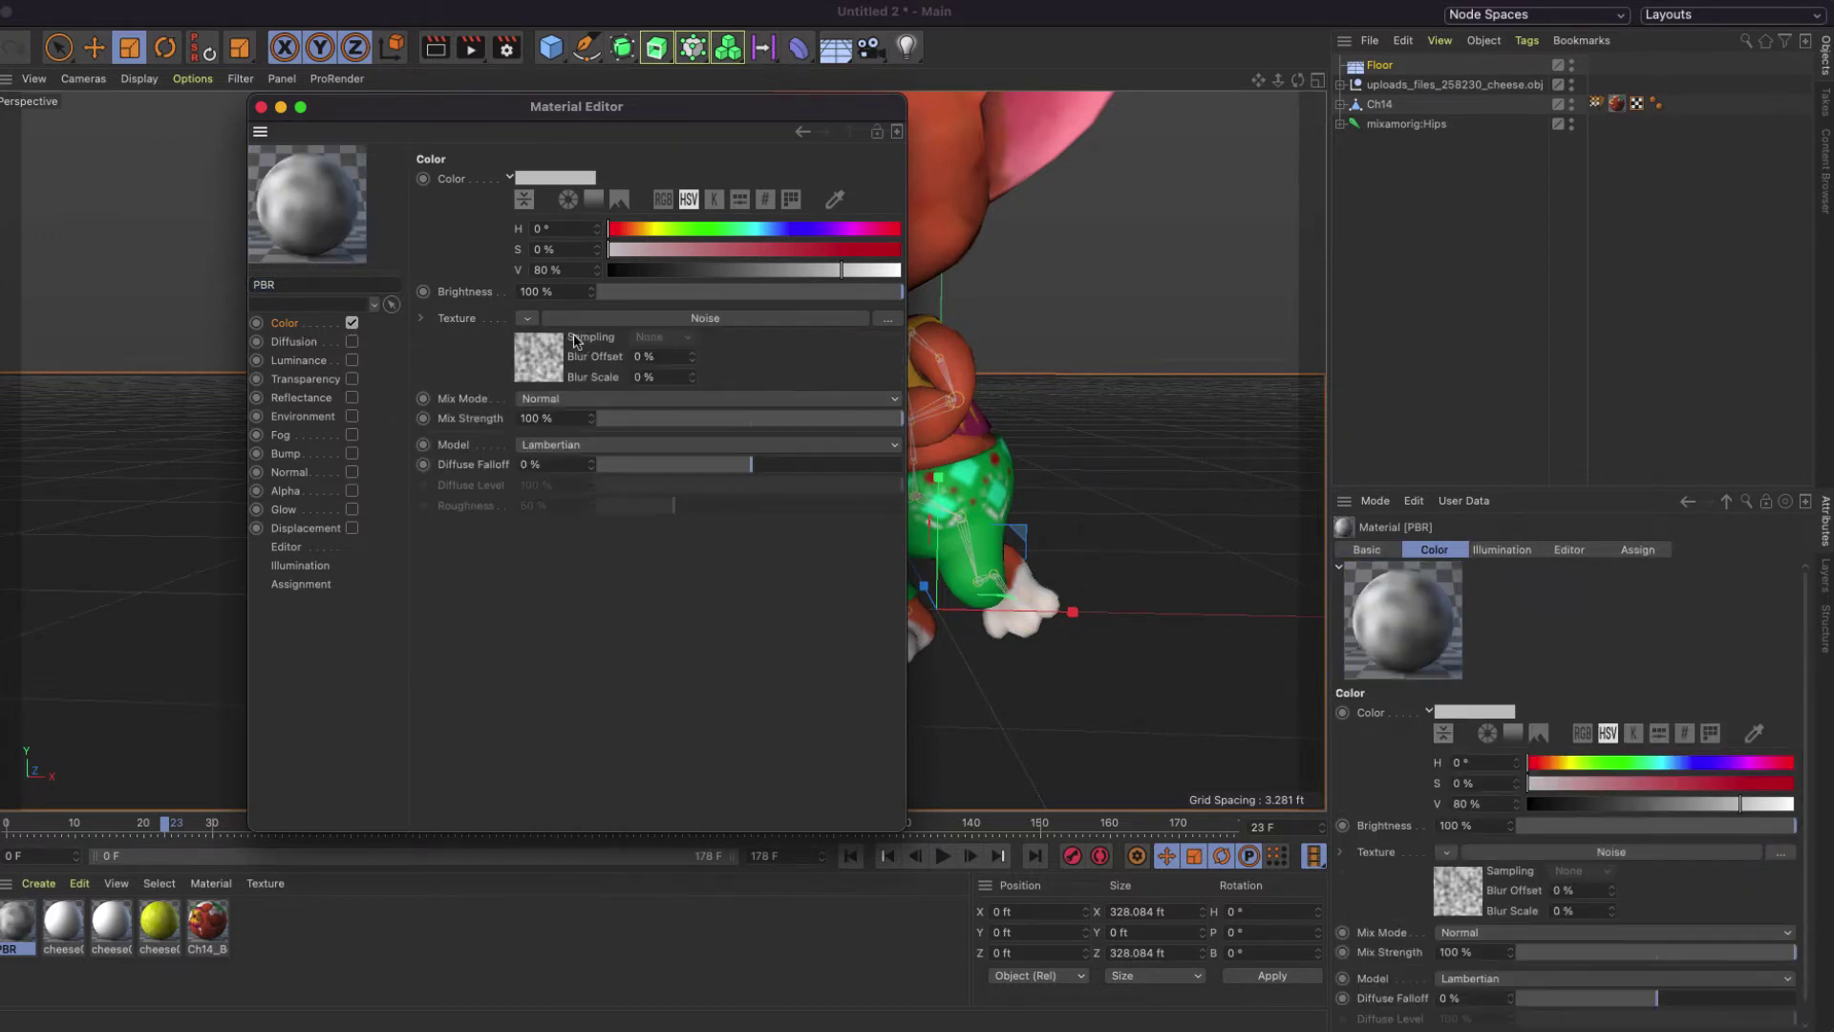
{"action": "left_click", "coordinate": [569, 344]}
{"action": "left_click", "coordinate": [577, 323]}
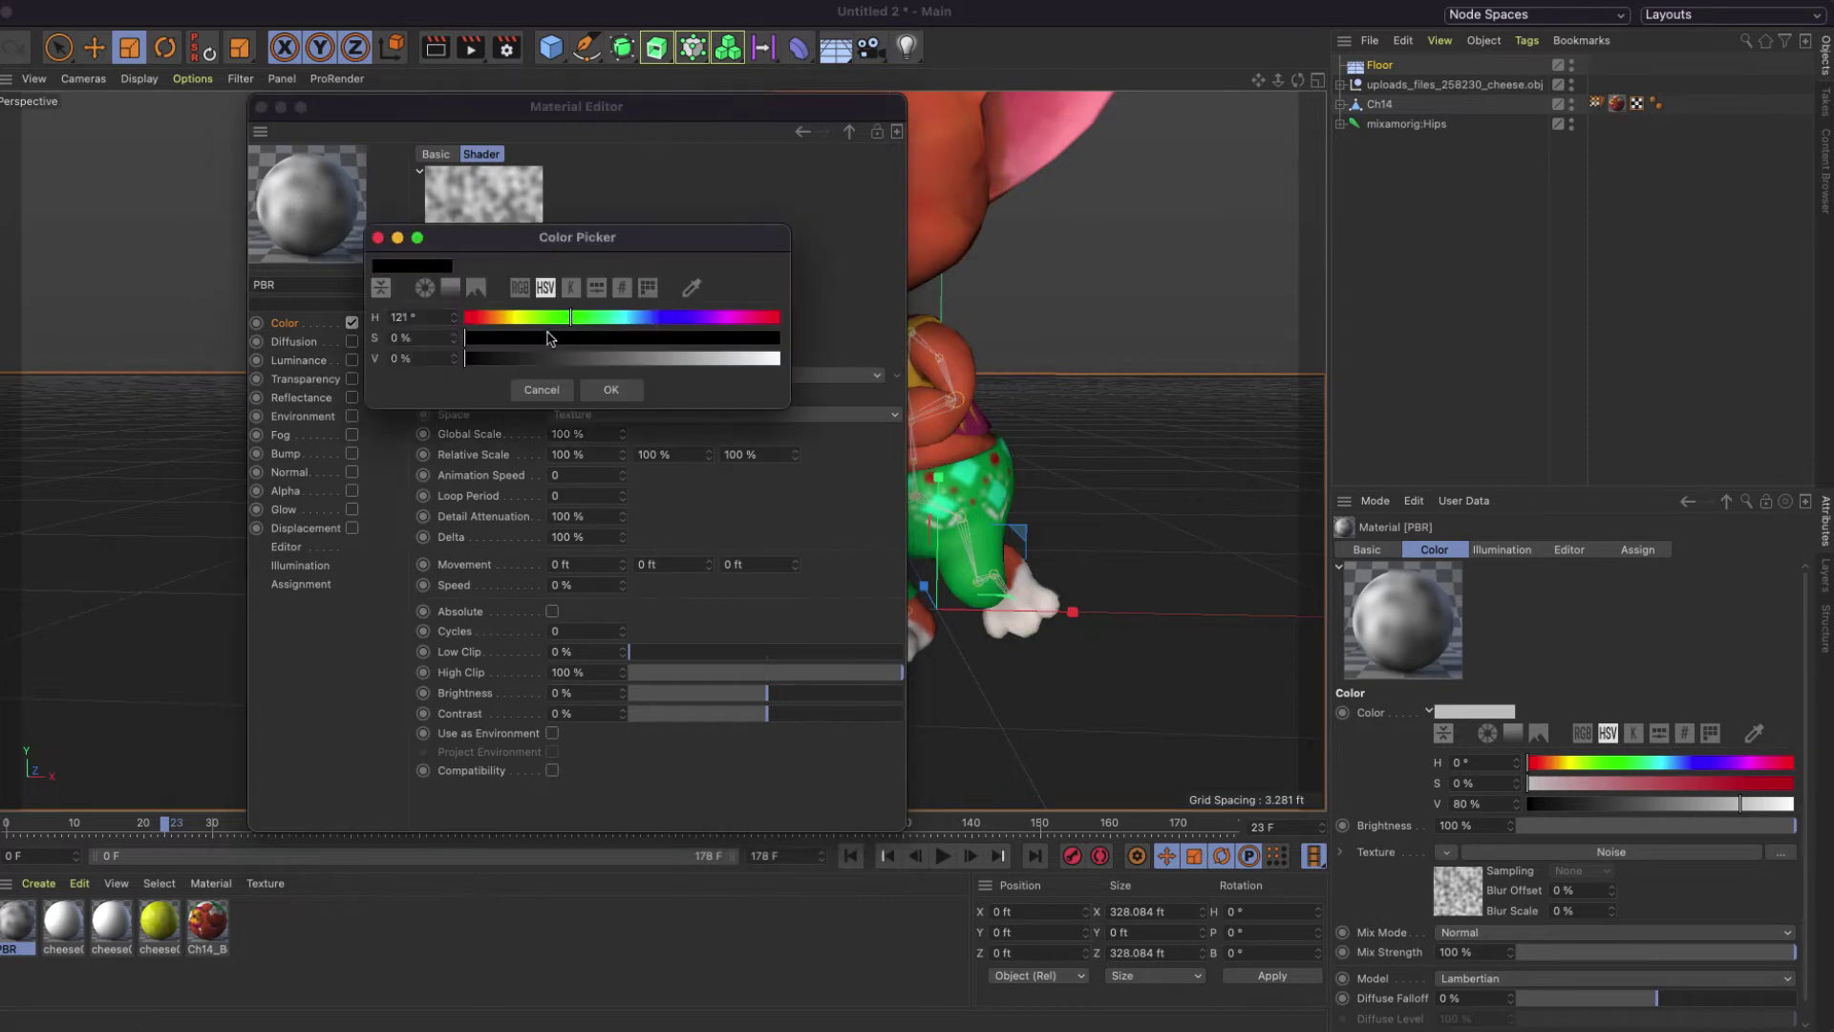
{"action": "mouse_move", "coordinate": [550, 338]}
{"action": "left_mouse_down"}
{"action": "mouse_move", "coordinate": [648, 342]}
{"action": "mouse_move", "coordinate": [559, 359]}
{"action": "left_mouse_up"}
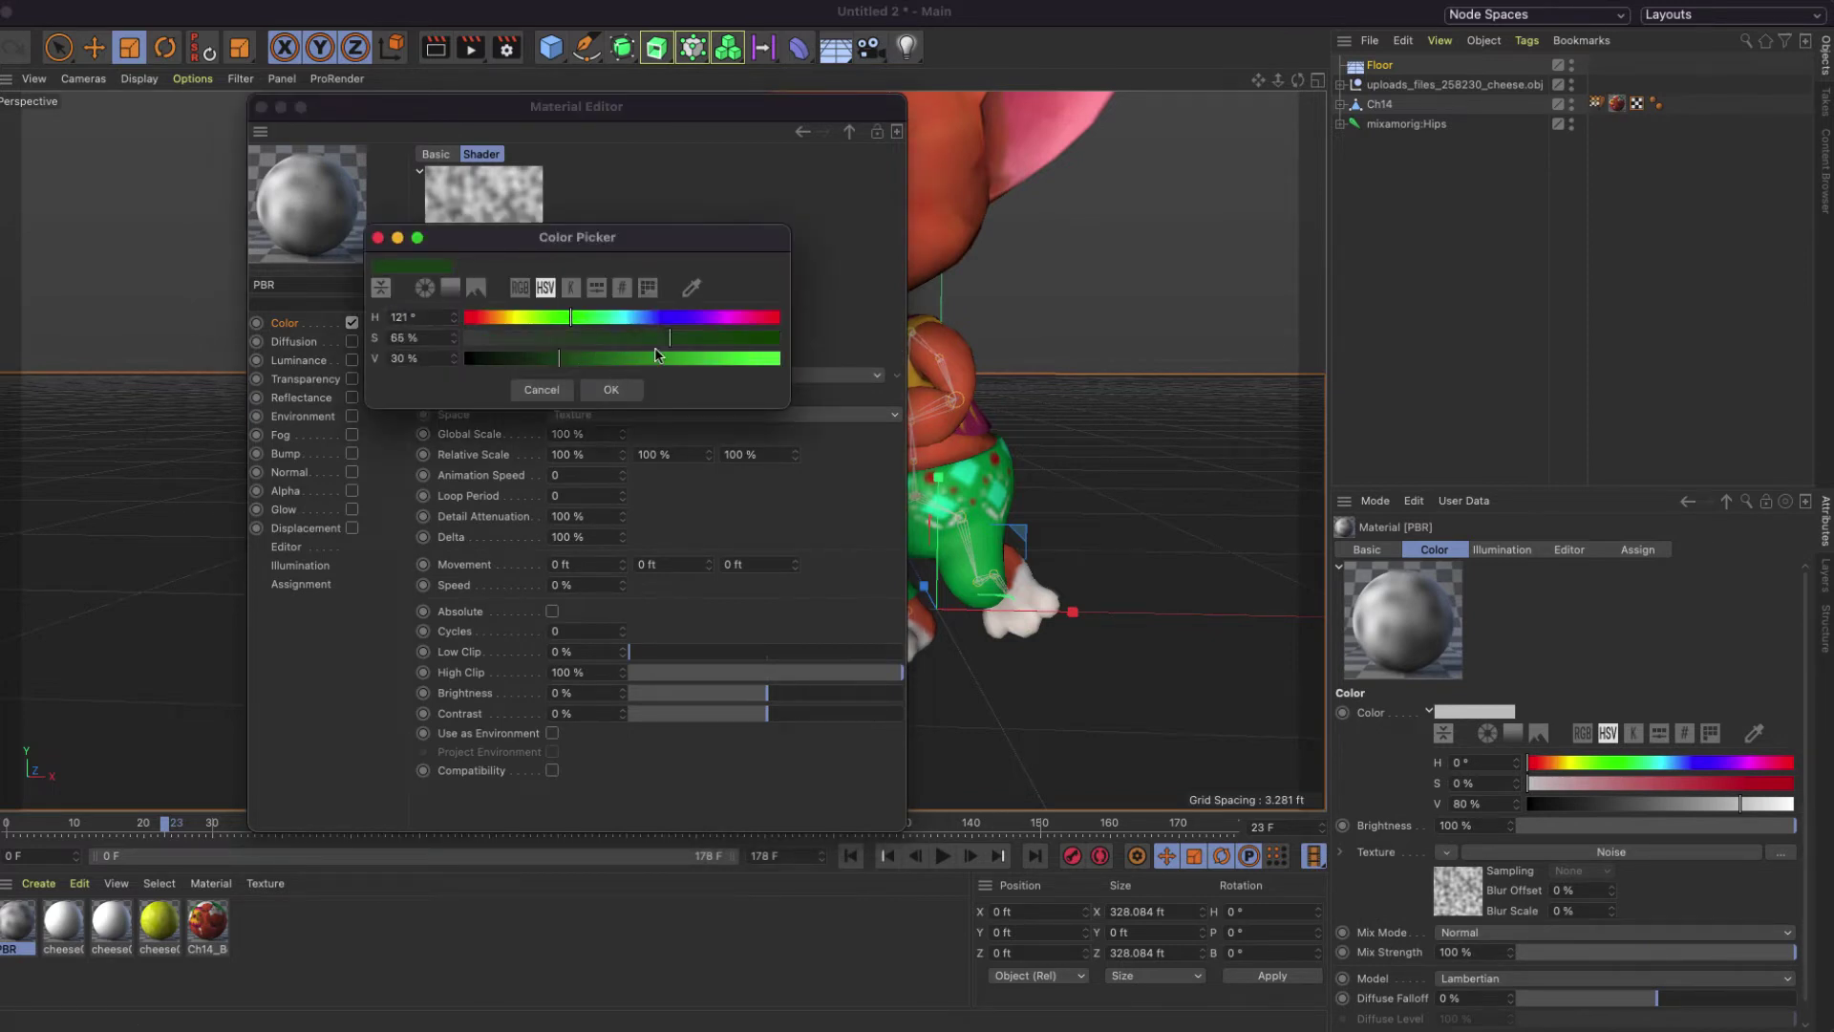
{"action": "left_click", "coordinate": [606, 389]}
{"action": "left_click", "coordinate": [573, 346]}
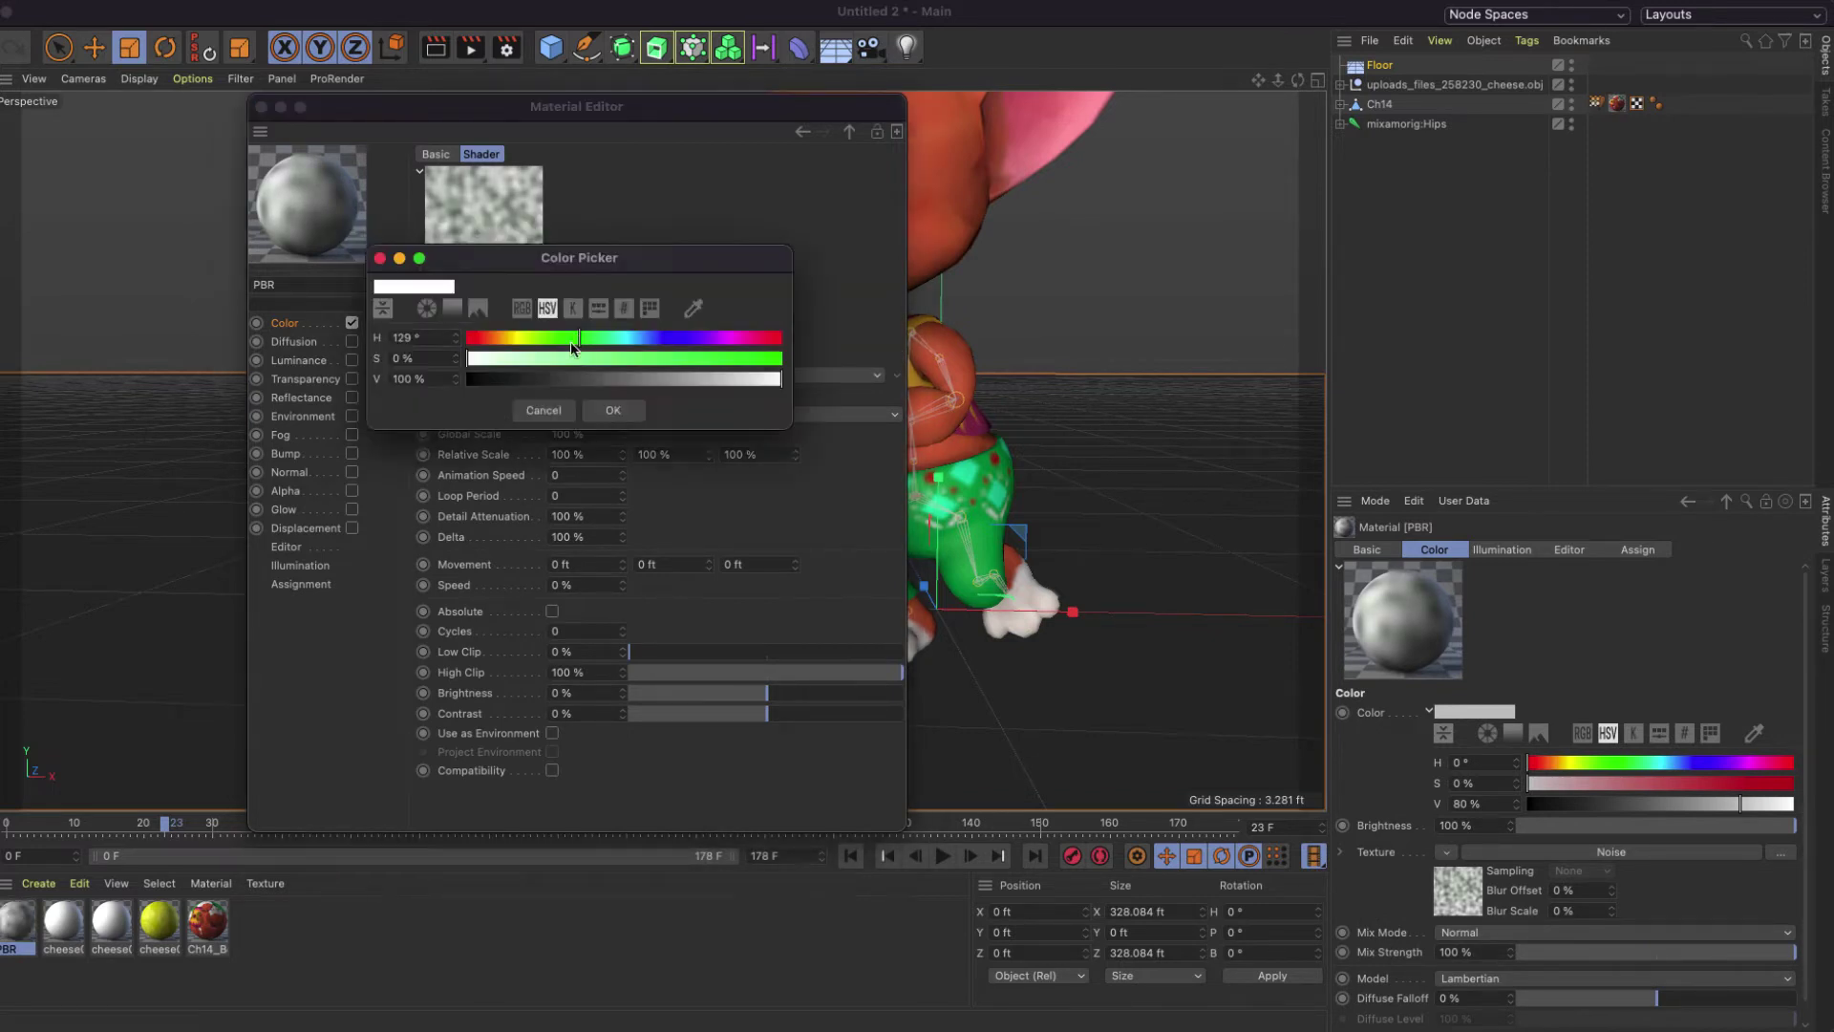
{"action": "mouse_move", "coordinate": [612, 365]}
{"action": "left_mouse_down"}
{"action": "mouse_move", "coordinate": [700, 360]}
{"action": "mouse_move", "coordinate": [623, 382]}
{"action": "left_mouse_up"}
{"action": "left_click", "coordinate": [613, 410]}
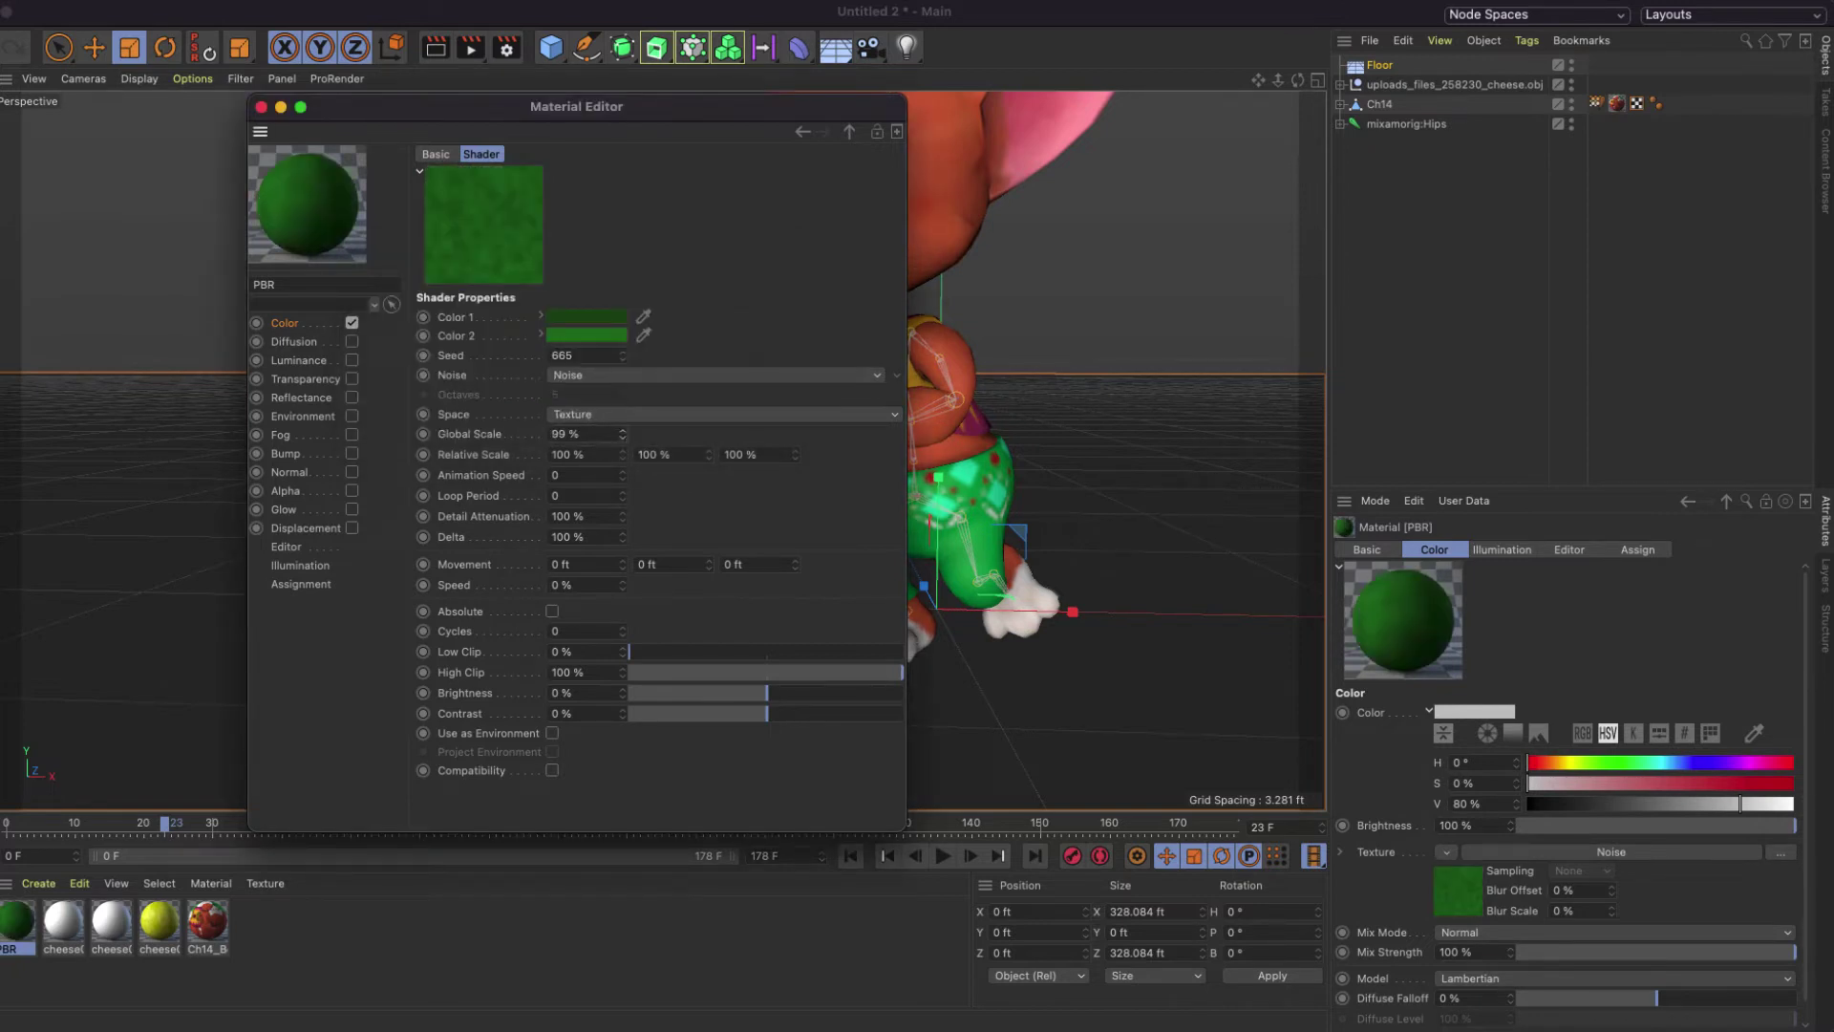
Set the noise Global Scale to 30%, apply the material to the Floor, and test-render it.
{"action": "left_click_drag", "start_coordinate": [623, 438], "coordinate": [616, 443]}
{"action": "type", "text": "30"}
{"action": "left_click", "coordinate": [261, 106]}
{"action": "left_click_drag", "start_coordinate": [17, 920], "coordinate": [352, 634]}
{"action": "left_click", "coordinate": [442, 50]}
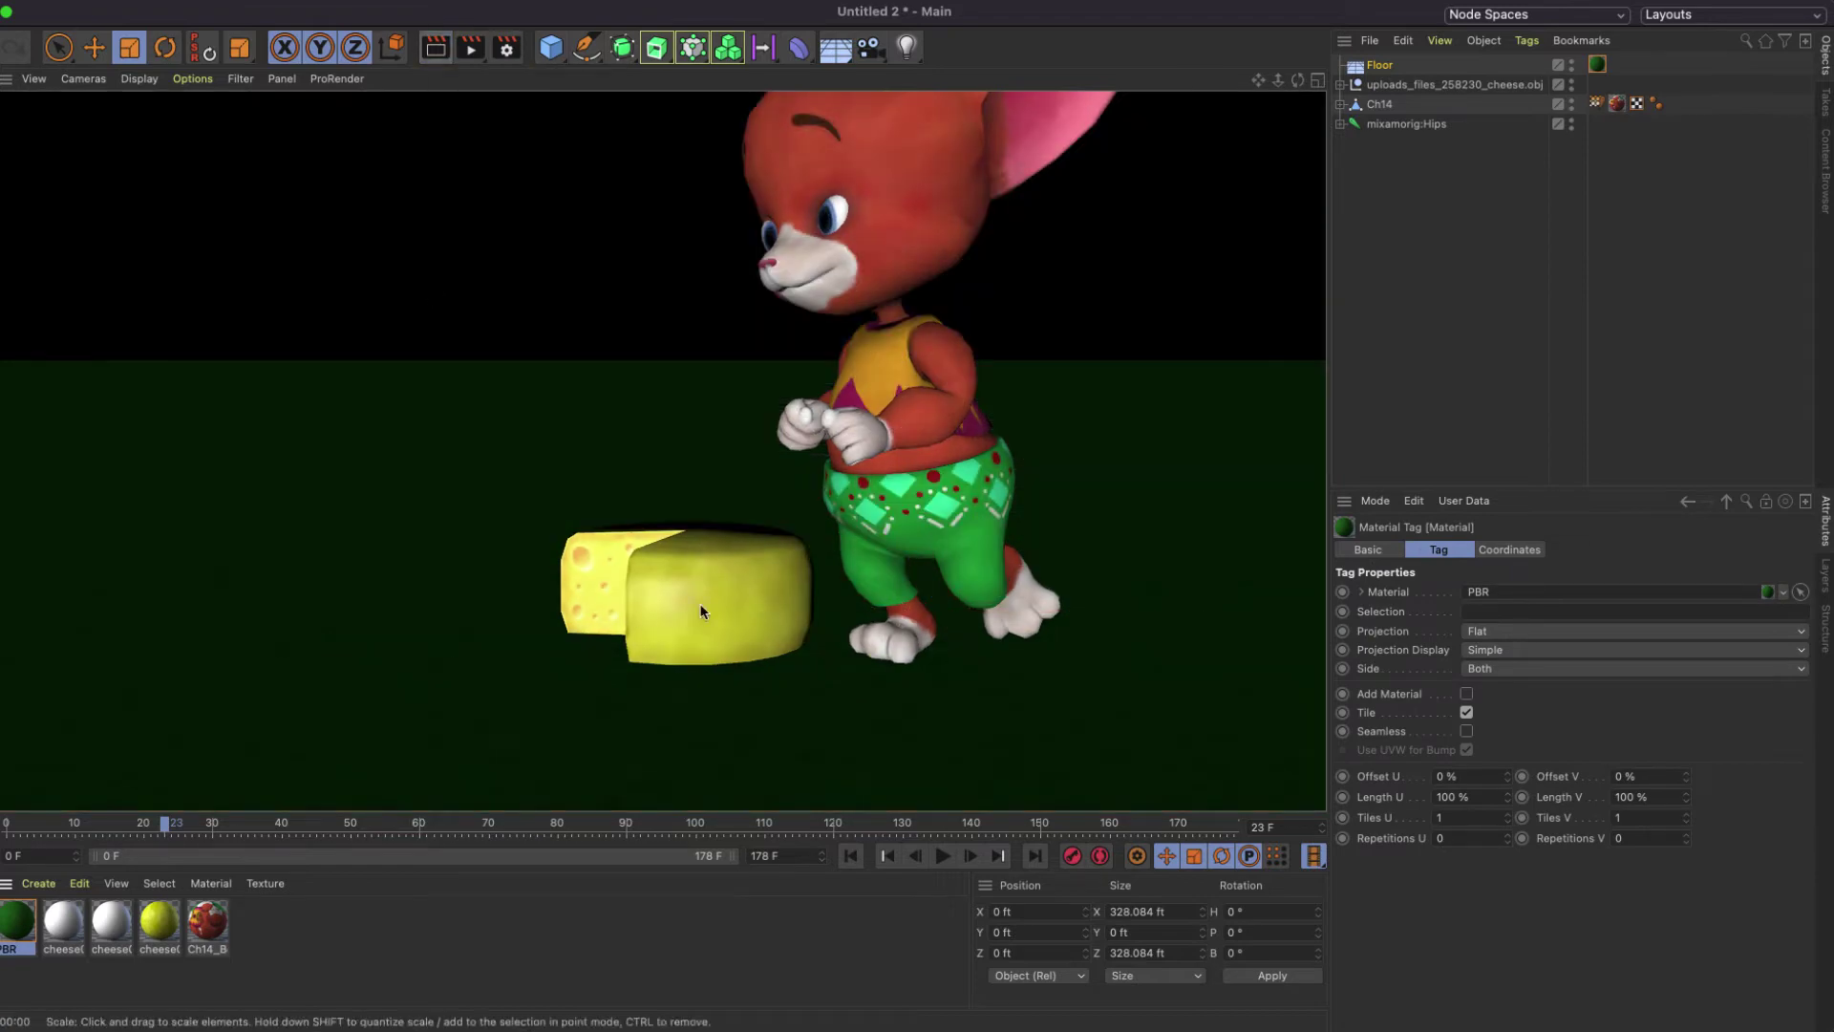
{"action": "left_click", "coordinate": [599, 479]}
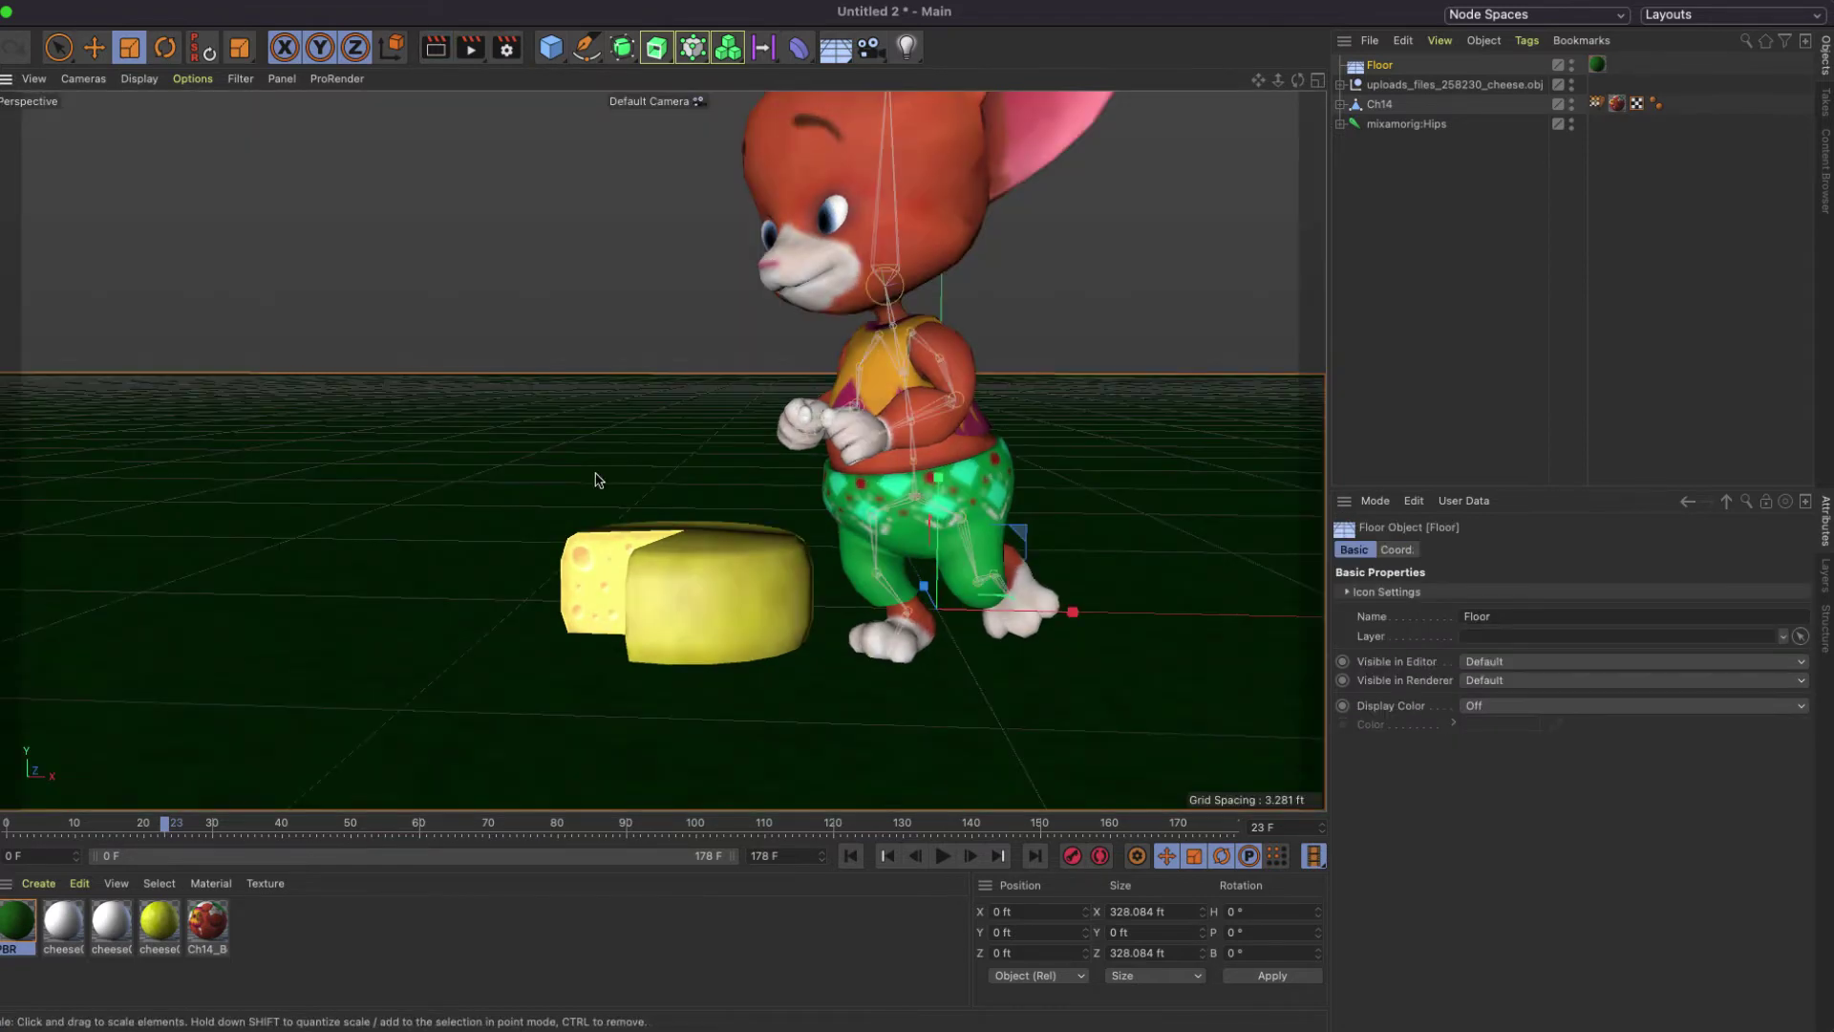
{"action": "left_click_drag", "start_coordinate": [636, 452], "coordinate": [614, 513], "text": "alt"}
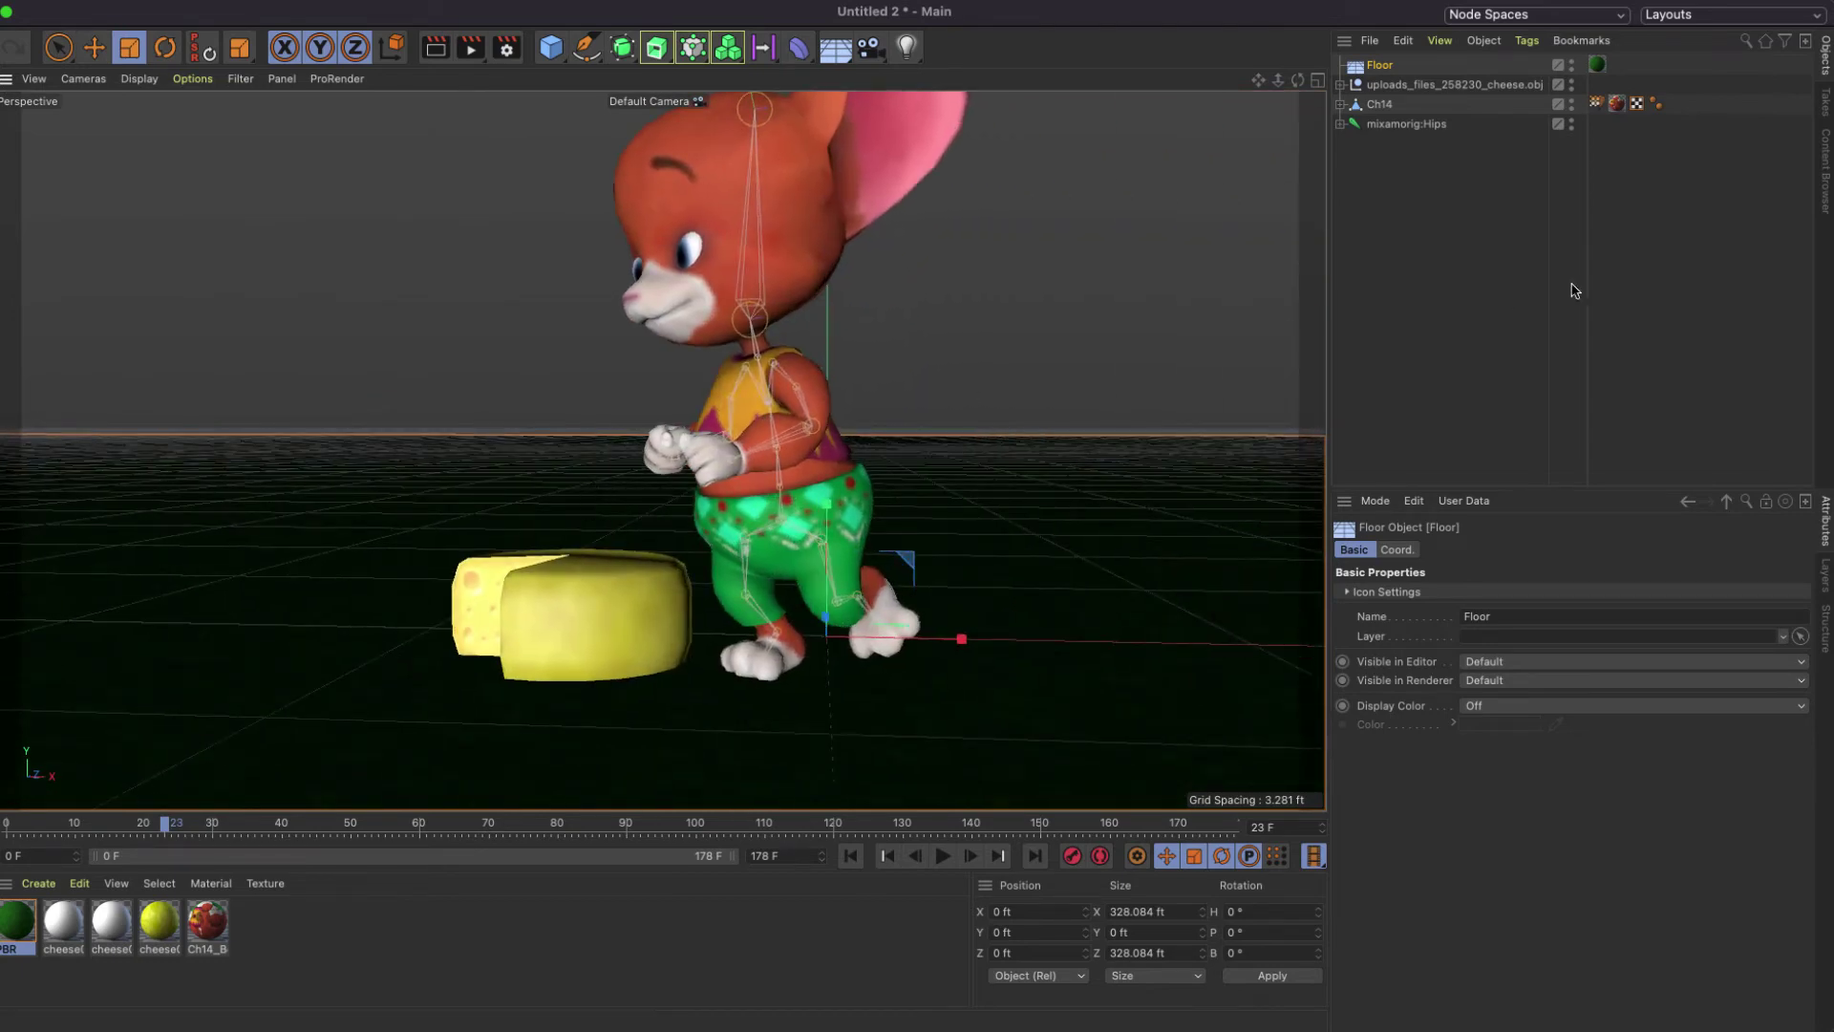
Add the DayLight preset from Presets > GSG_Light_Kit and render a preview from a higher angle.
{"action": "left_click", "coordinate": [1827, 160]}
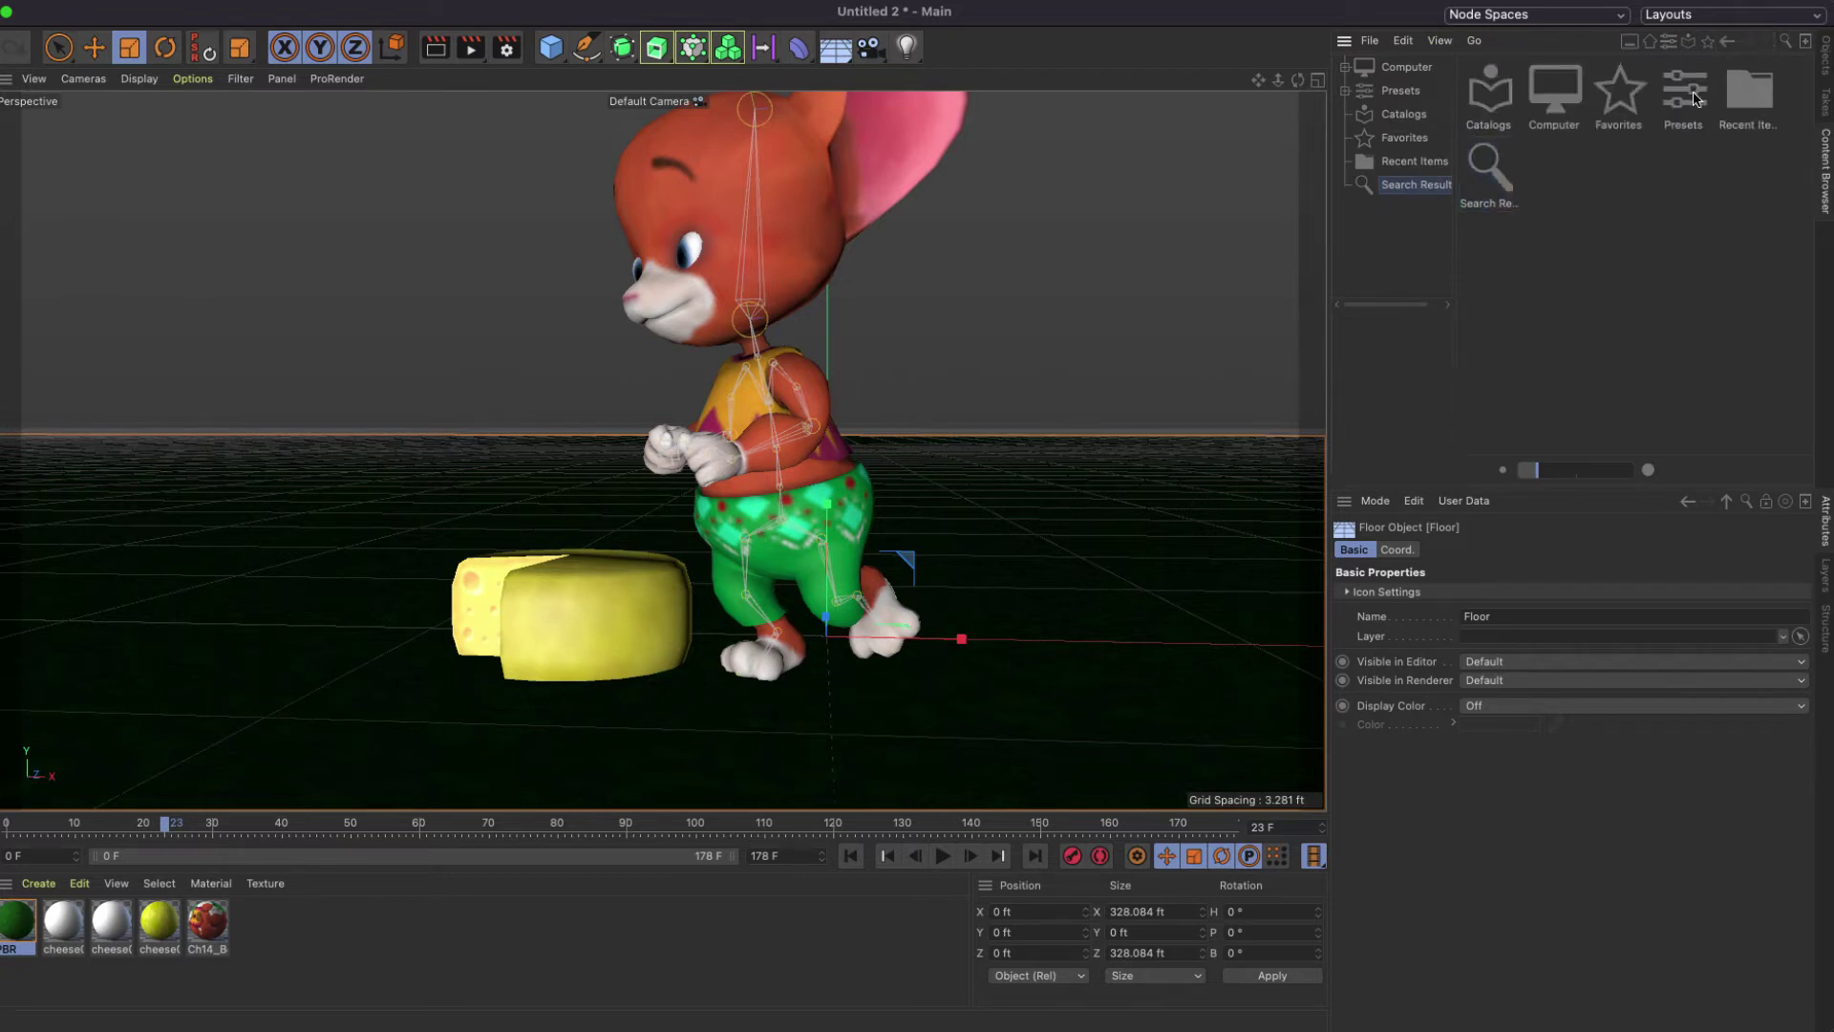
{"action": "double_click", "coordinate": [1693, 95]}
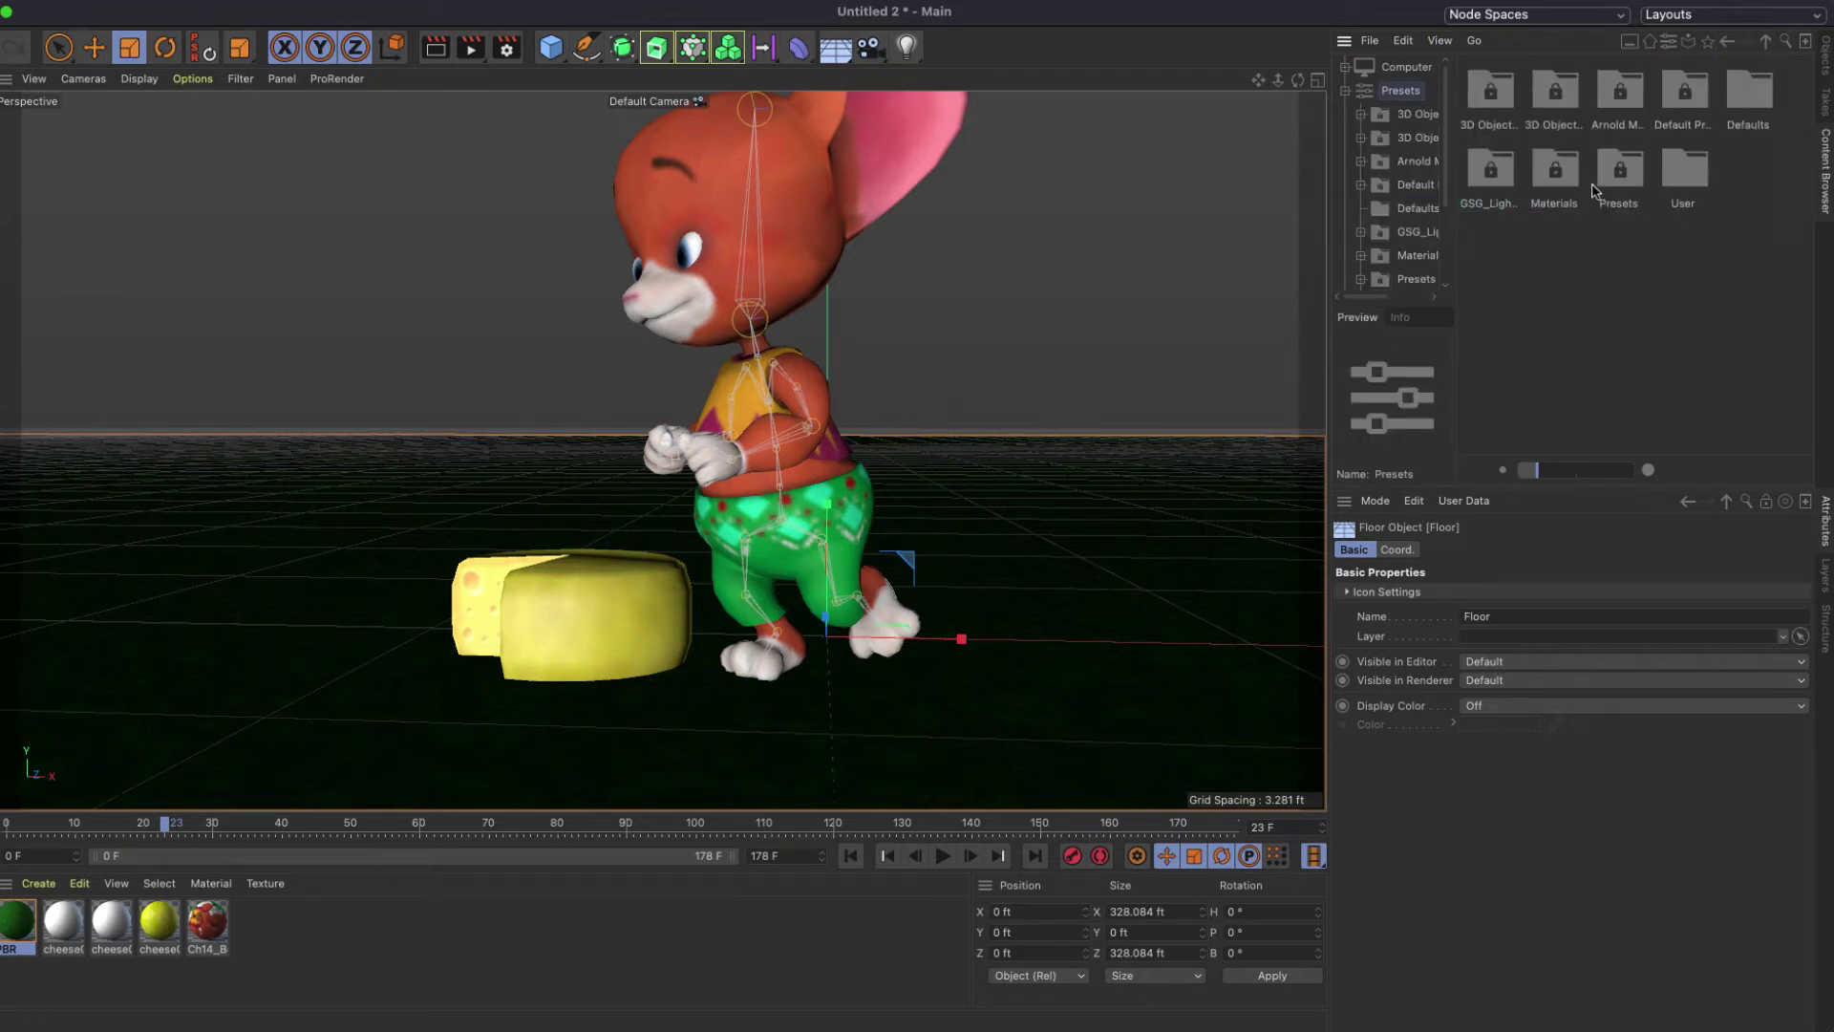
{"action": "double_click", "coordinate": [1507, 174]}
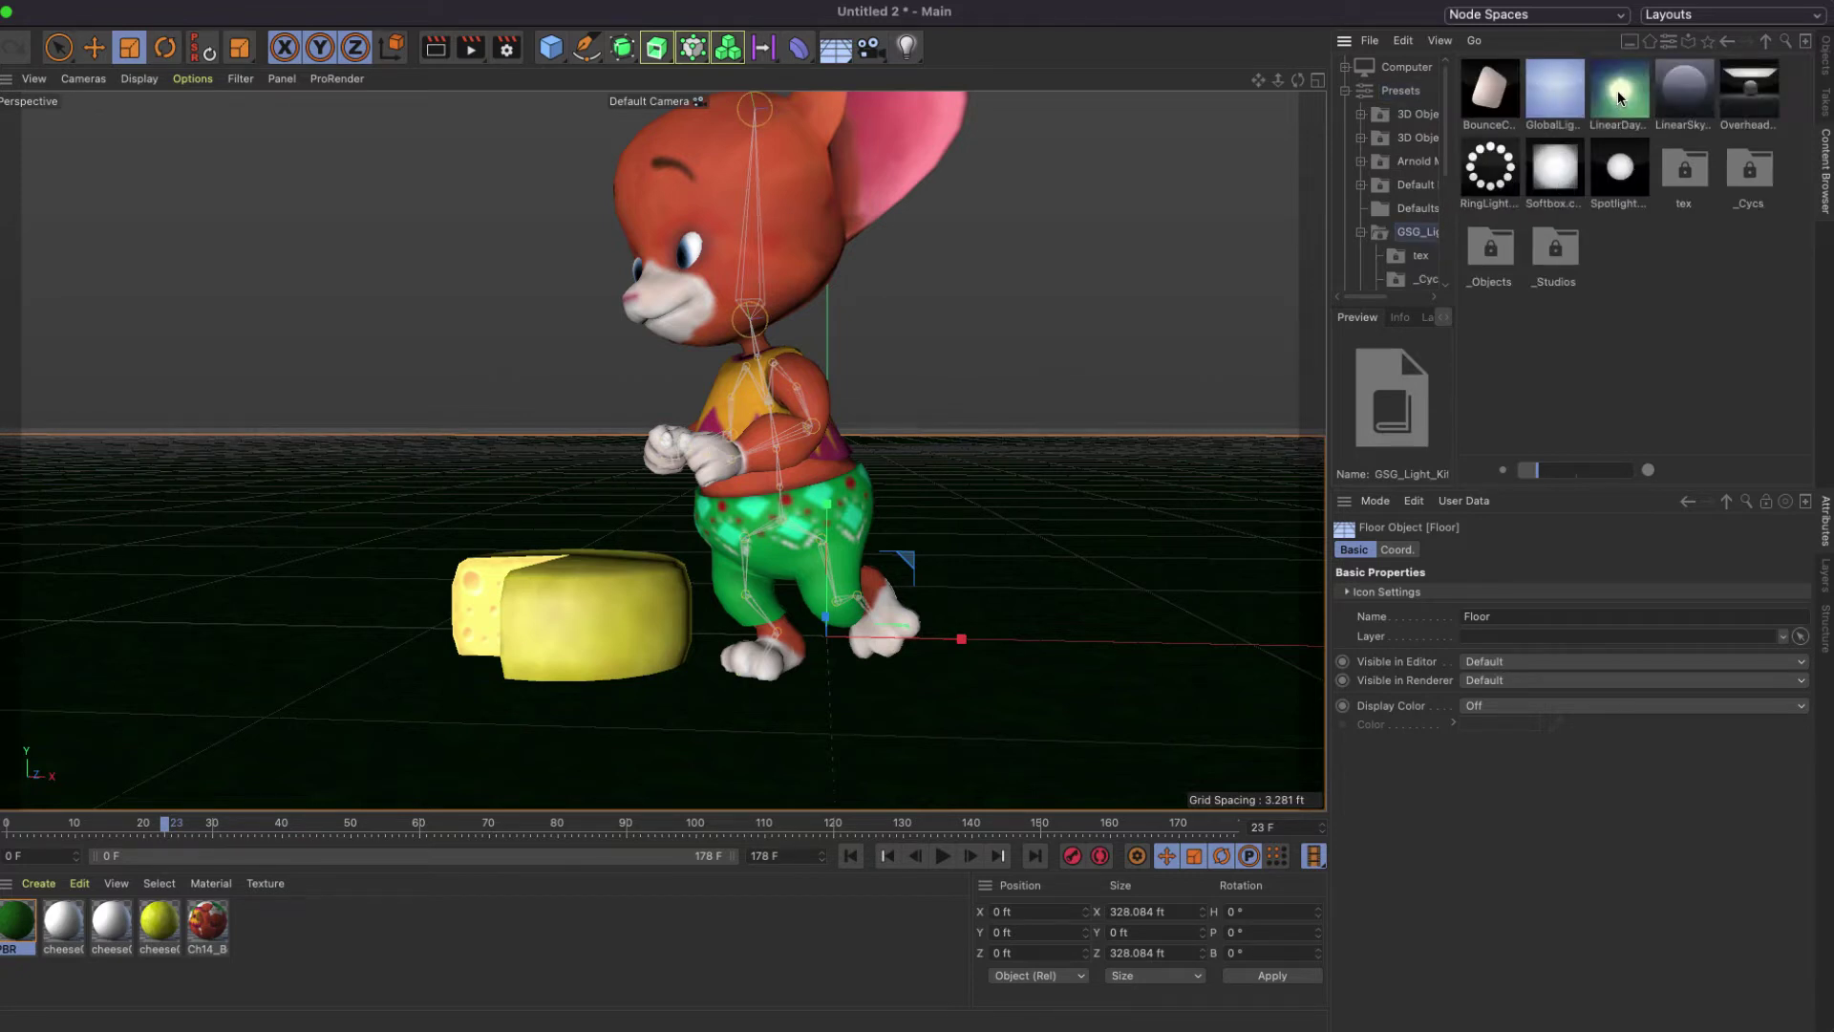
{"action": "left_click", "coordinate": [1827, 60]}
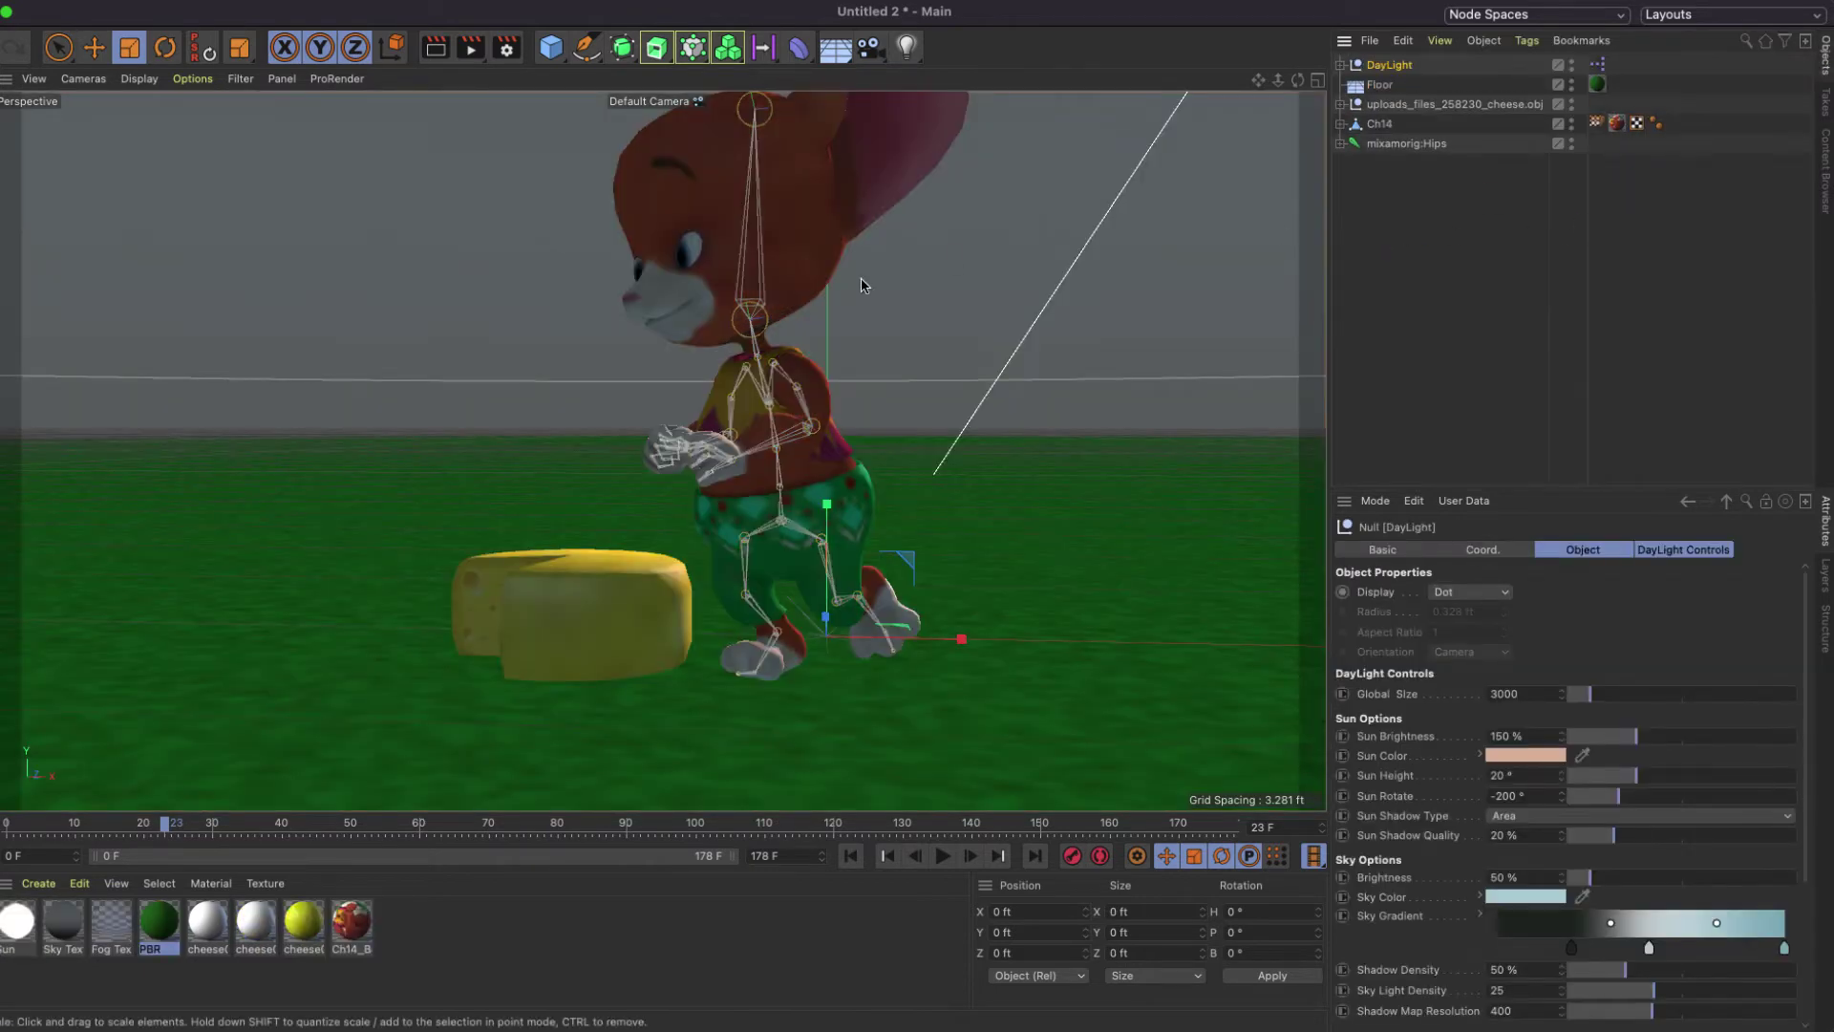
{"action": "left_click_drag", "start_coordinate": [807, 302], "coordinate": [718, 341], "text": "alt"}
{"action": "left_click", "coordinate": [441, 54]}
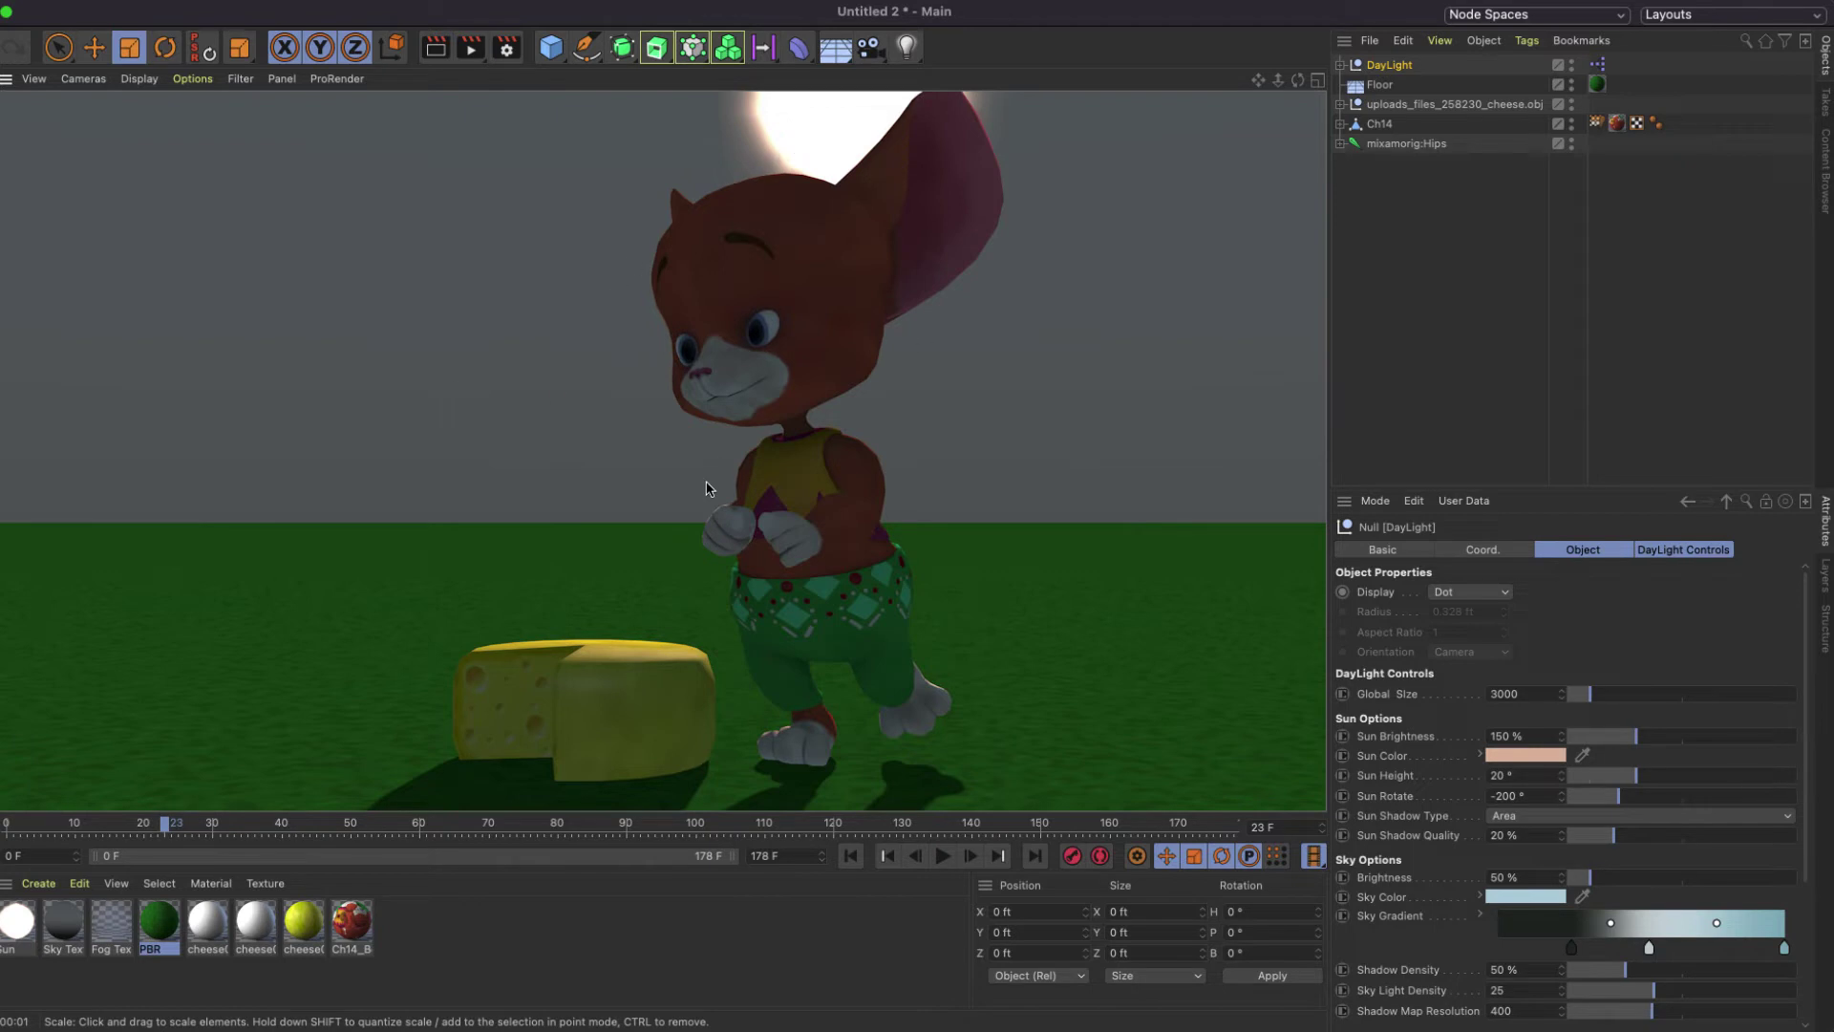
Expand the DayLight rig and select the Sky Sphere's sky texture material tag.
{"action": "scroll", "coordinate": [707, 491], "scroll_direction": "down", "scroll_amount": 10}
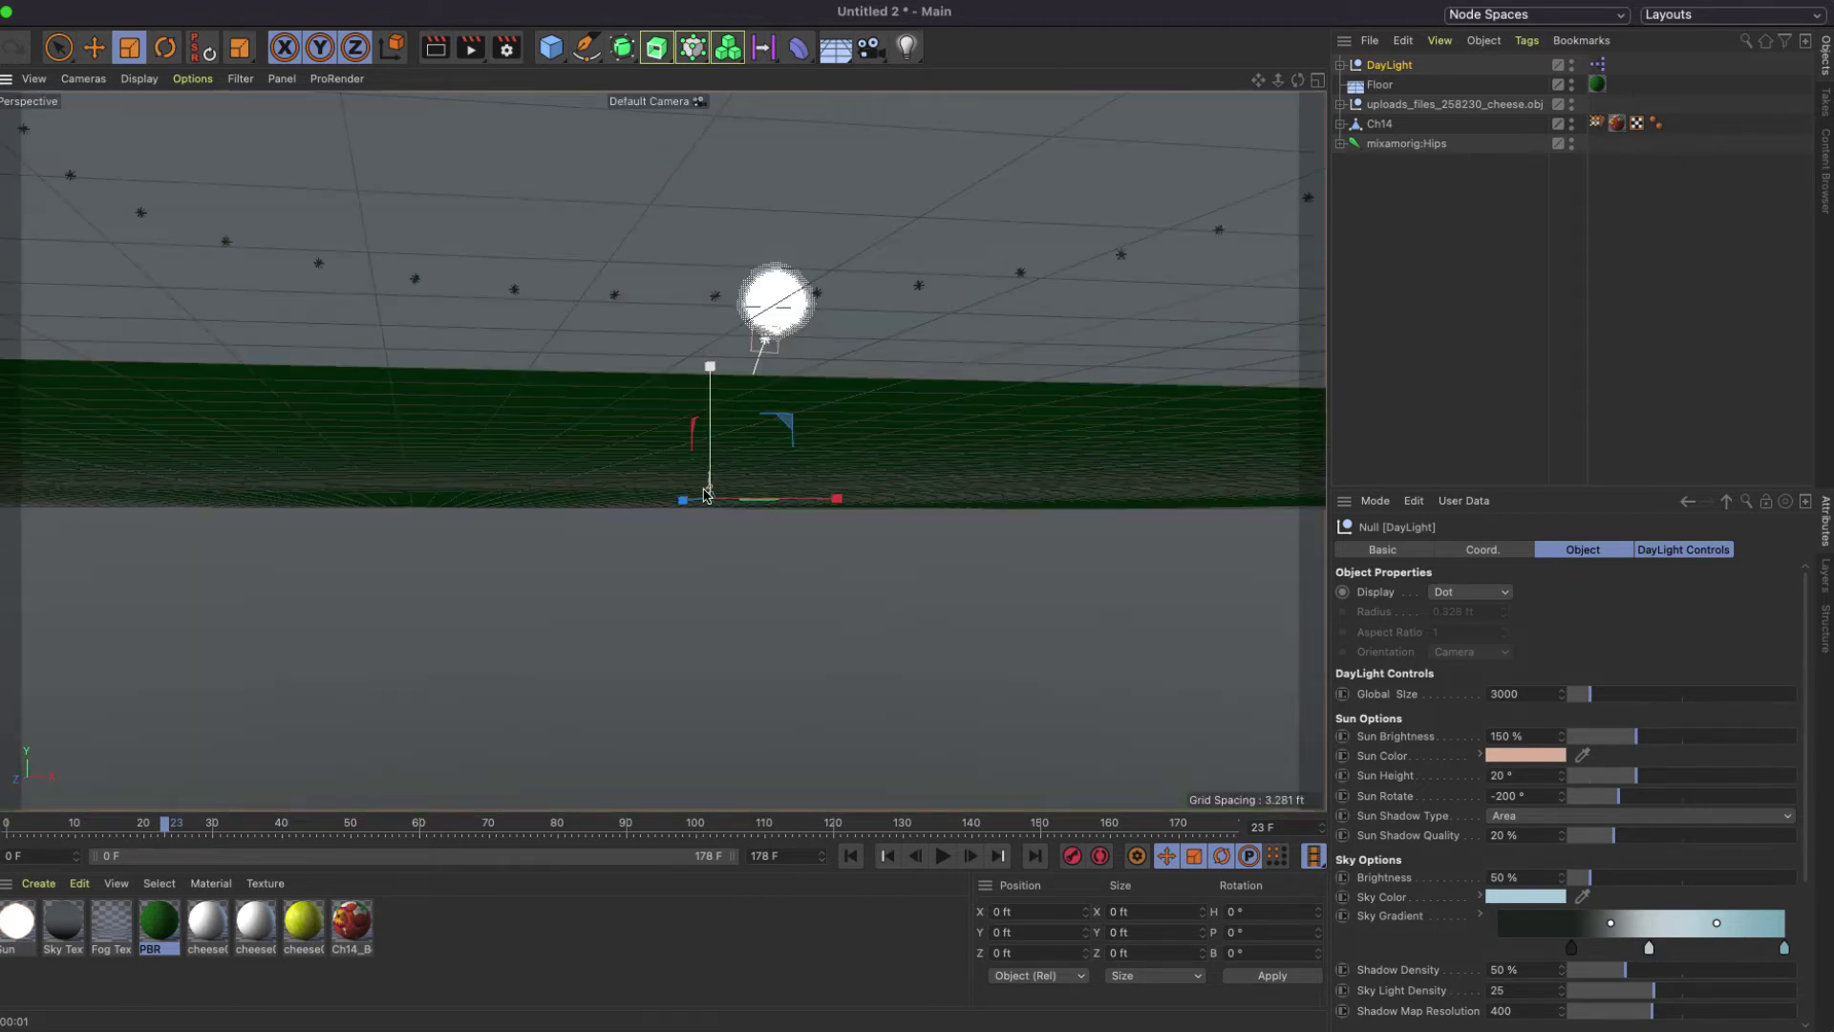
{"action": "scroll", "coordinate": [706, 494], "scroll_direction": "down", "scroll_amount": 10}
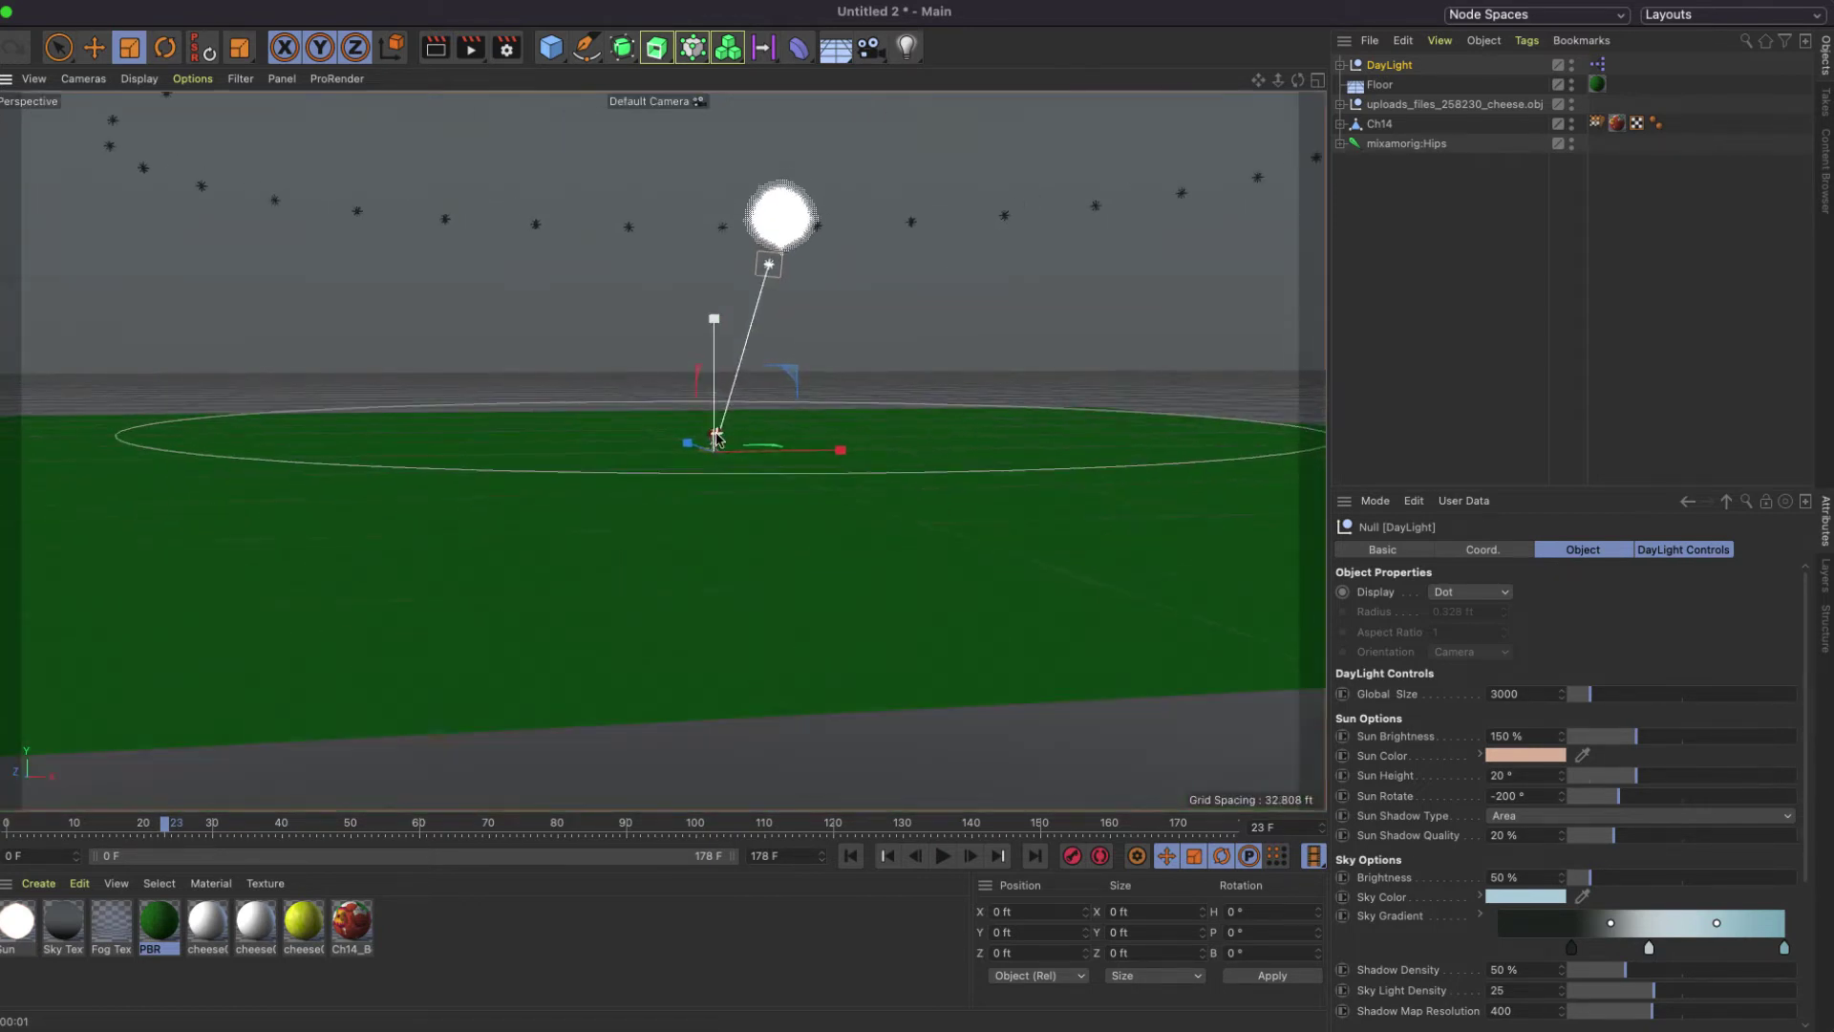
{"action": "scroll", "coordinate": [717, 438], "scroll_direction": "up", "scroll_amount": 10}
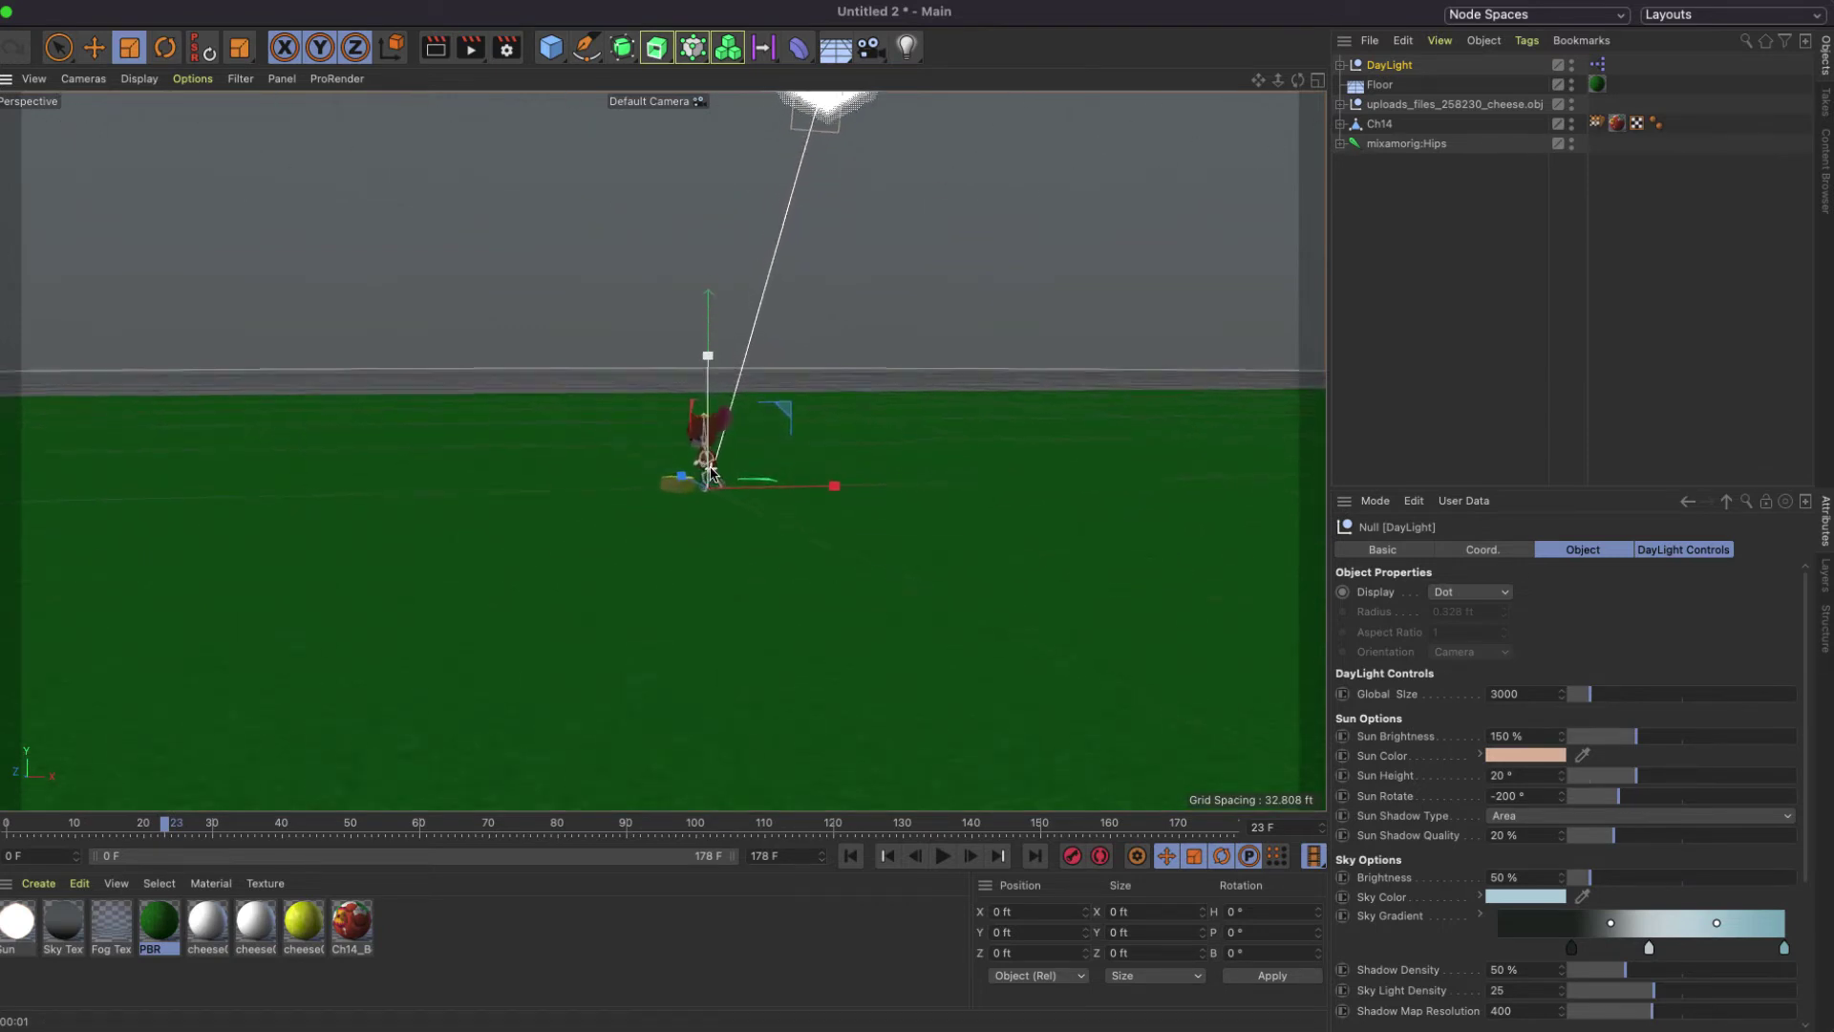
{"action": "scroll", "coordinate": [709, 472], "scroll_direction": "up", "scroll_amount": 10}
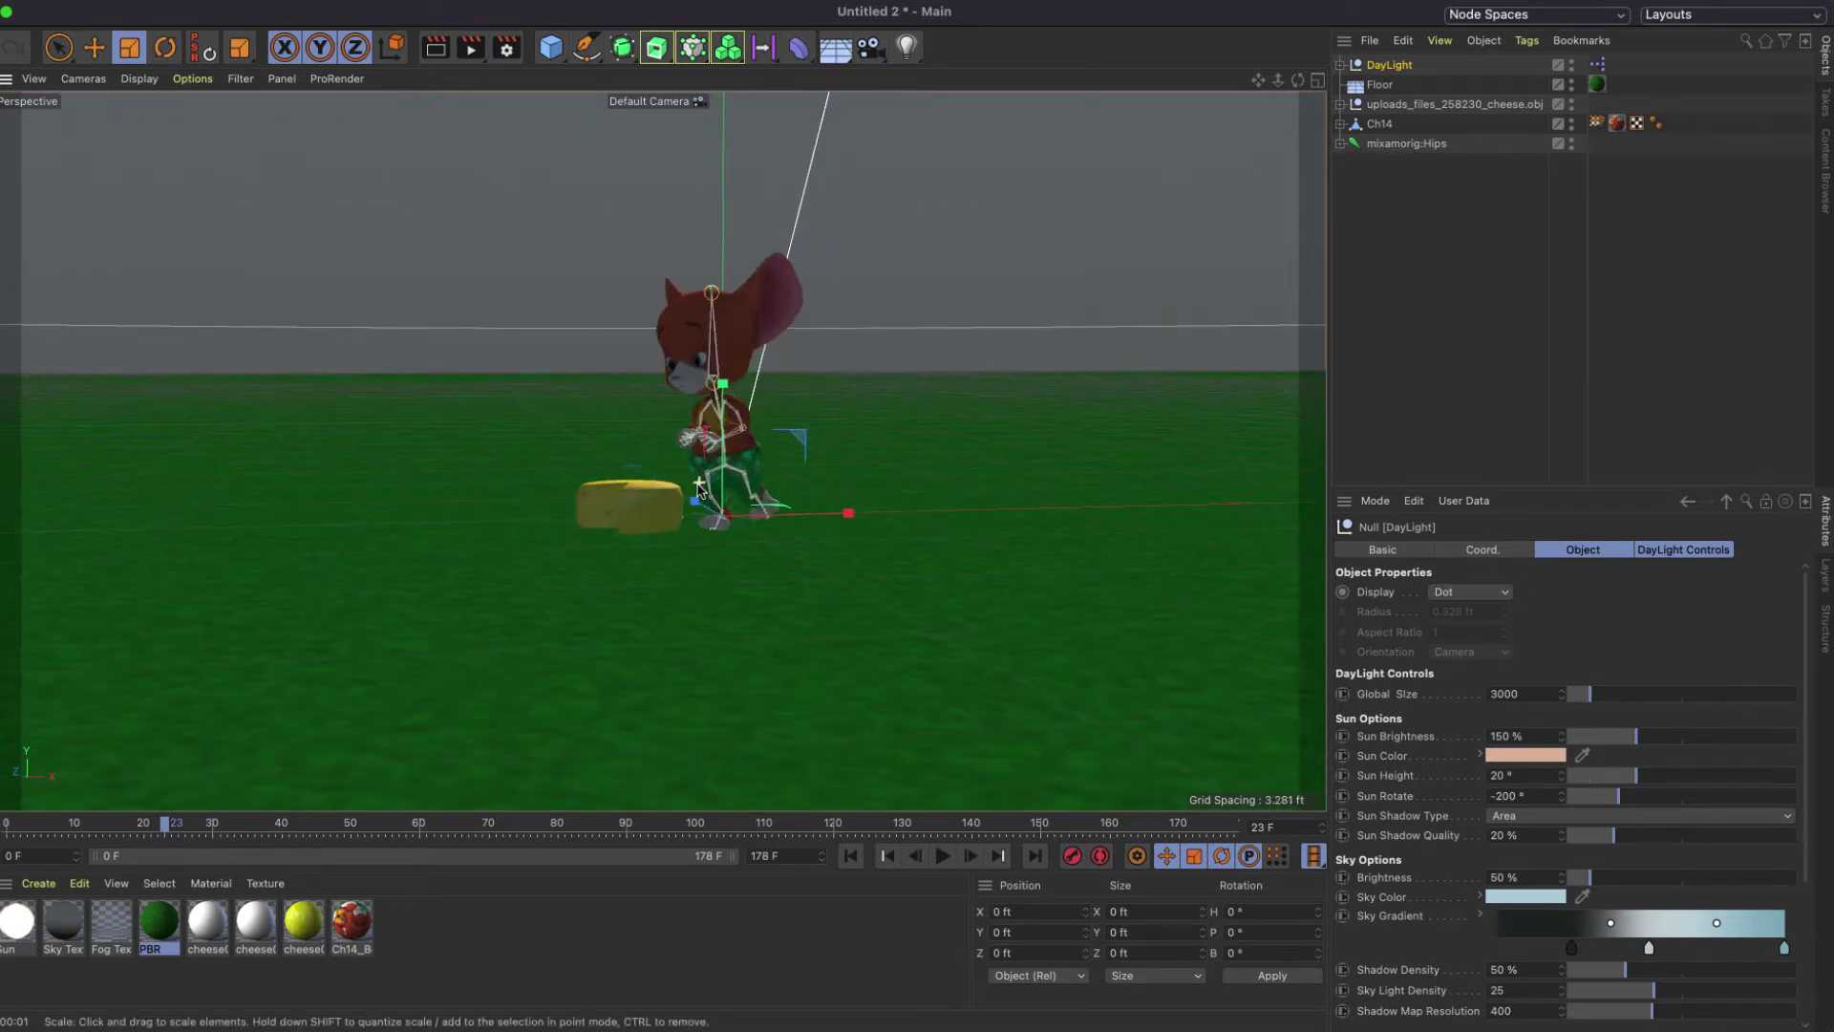
{"action": "left_click", "coordinate": [1341, 65]}
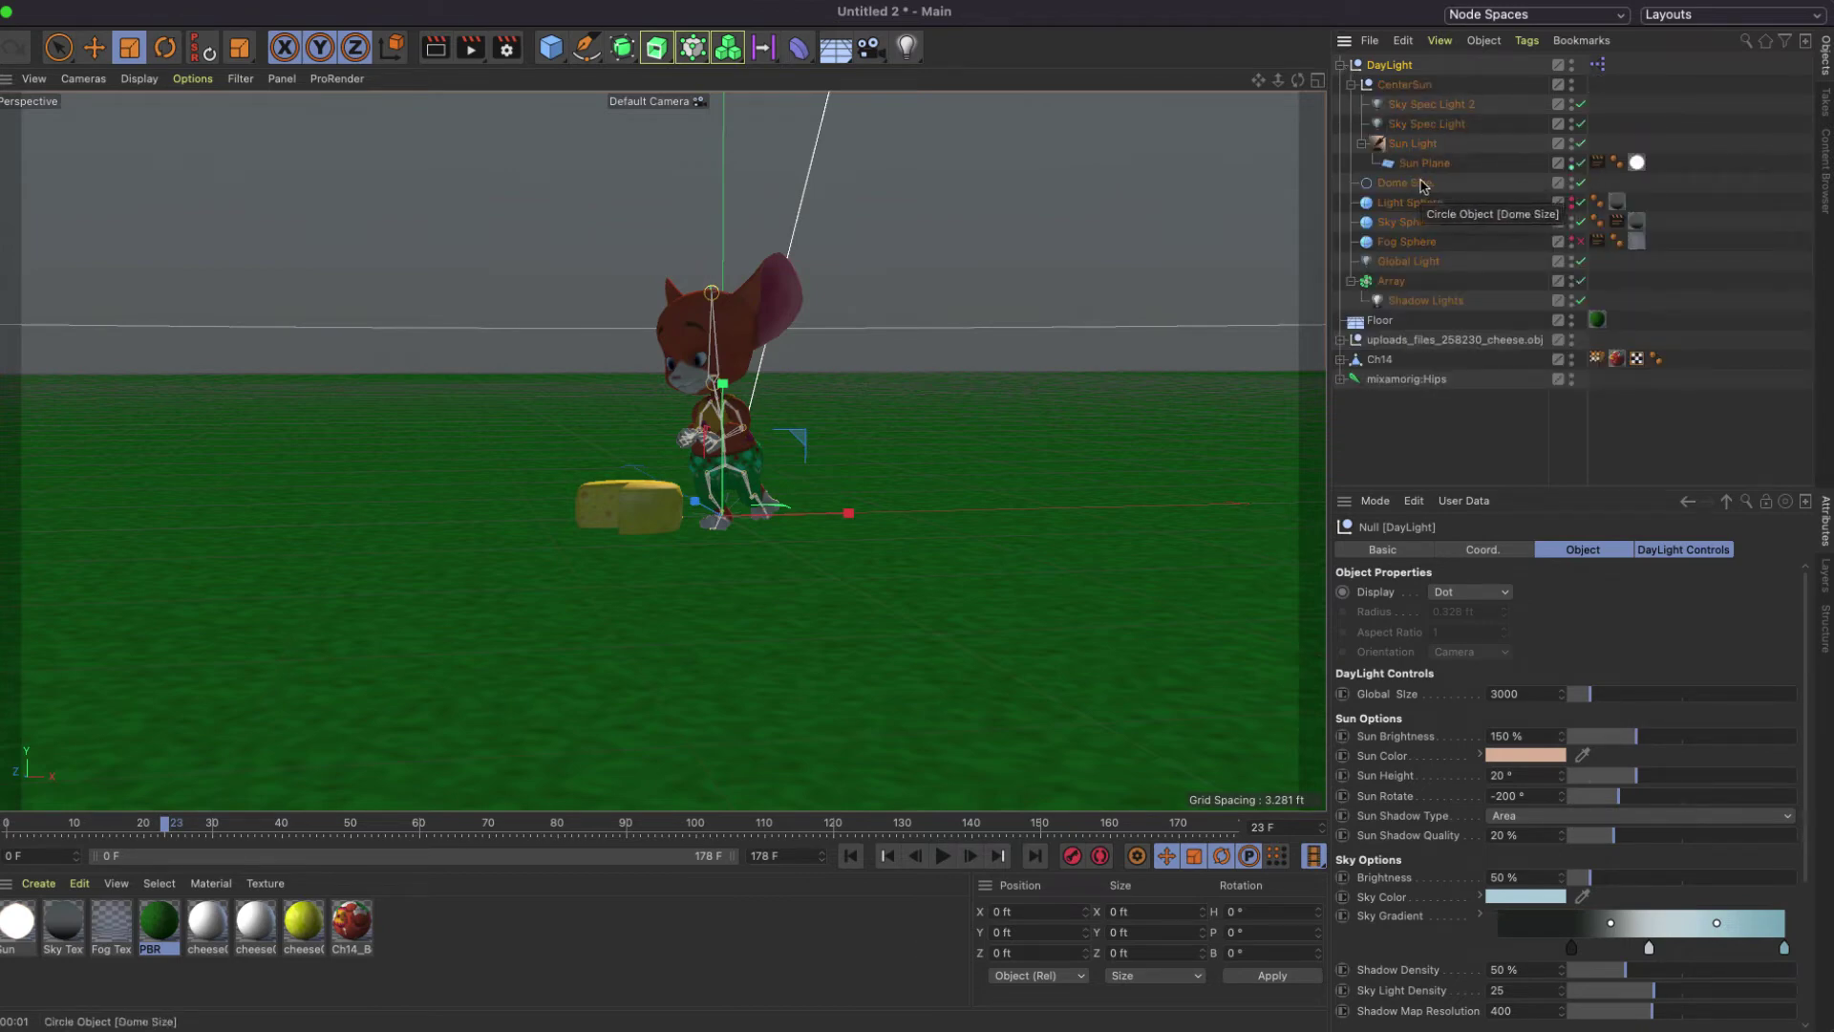
{"action": "left_click", "coordinate": [1412, 221]}
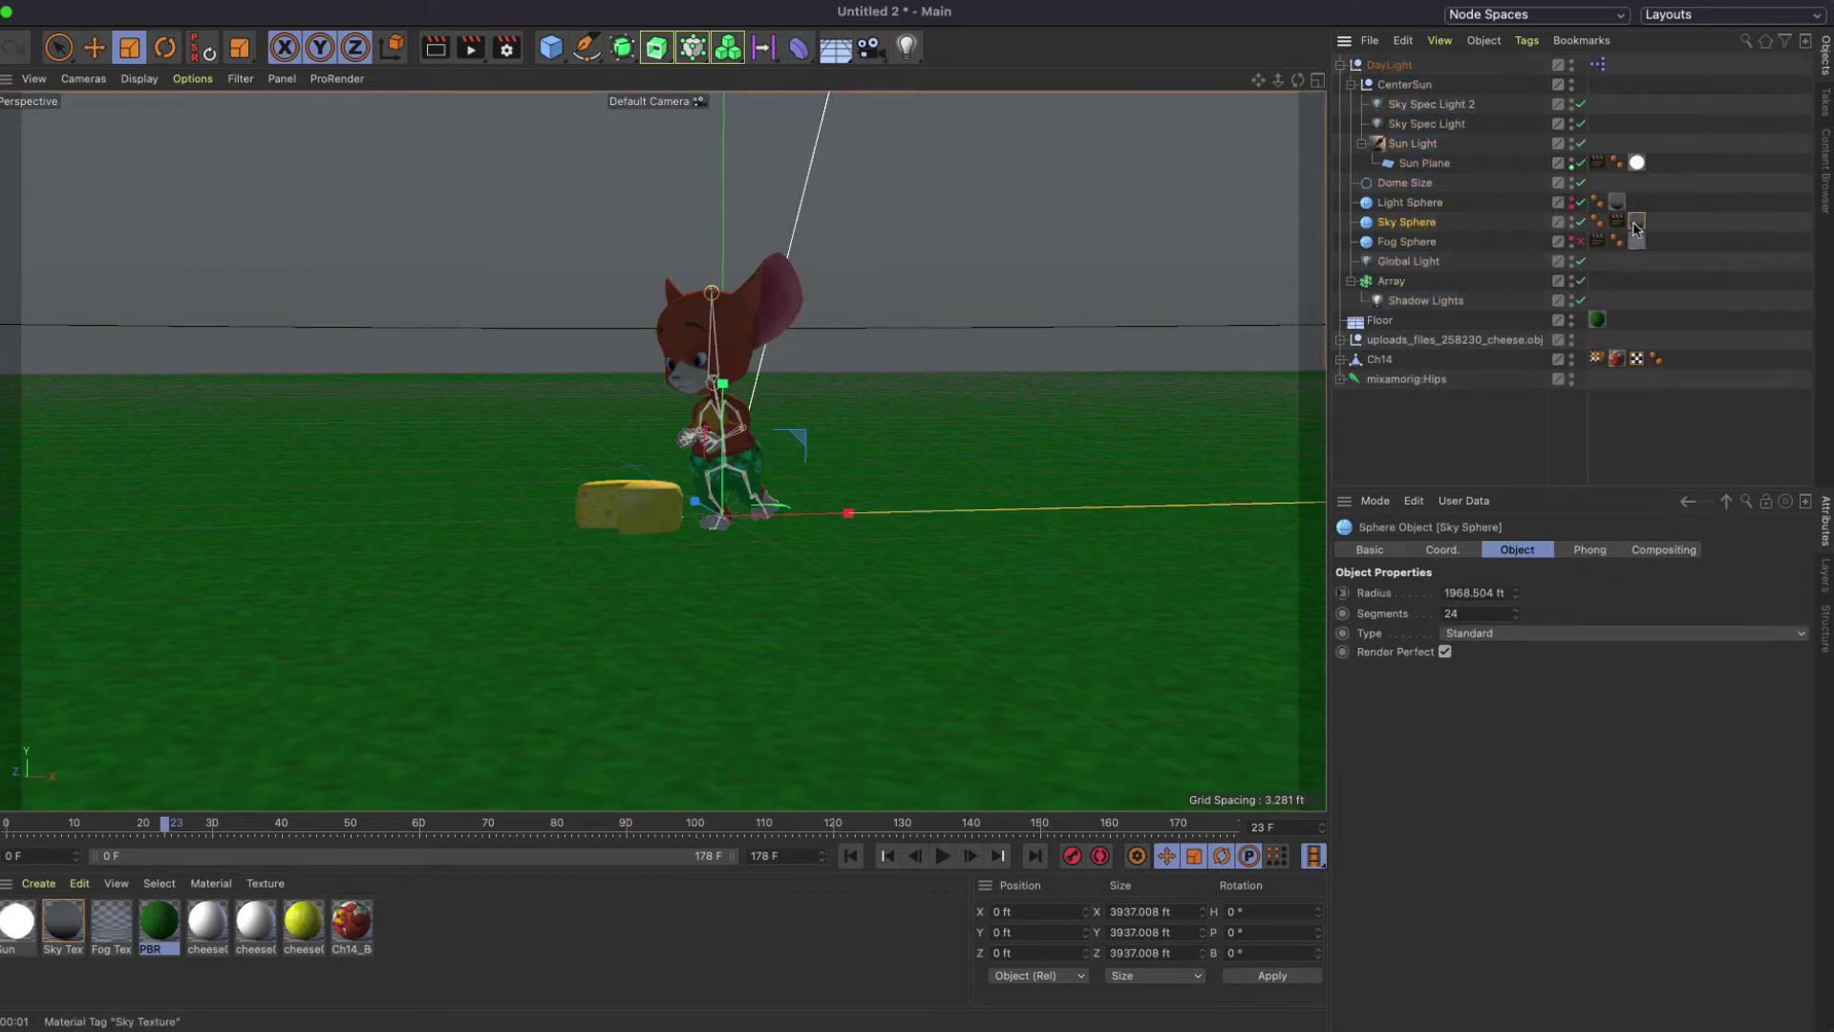
{"action": "left_click", "coordinate": [1635, 225]}
Search the Content Browser presets for hdri and pick the Sunset HDRI.
{"action": "left_click", "coordinate": [1825, 153]}
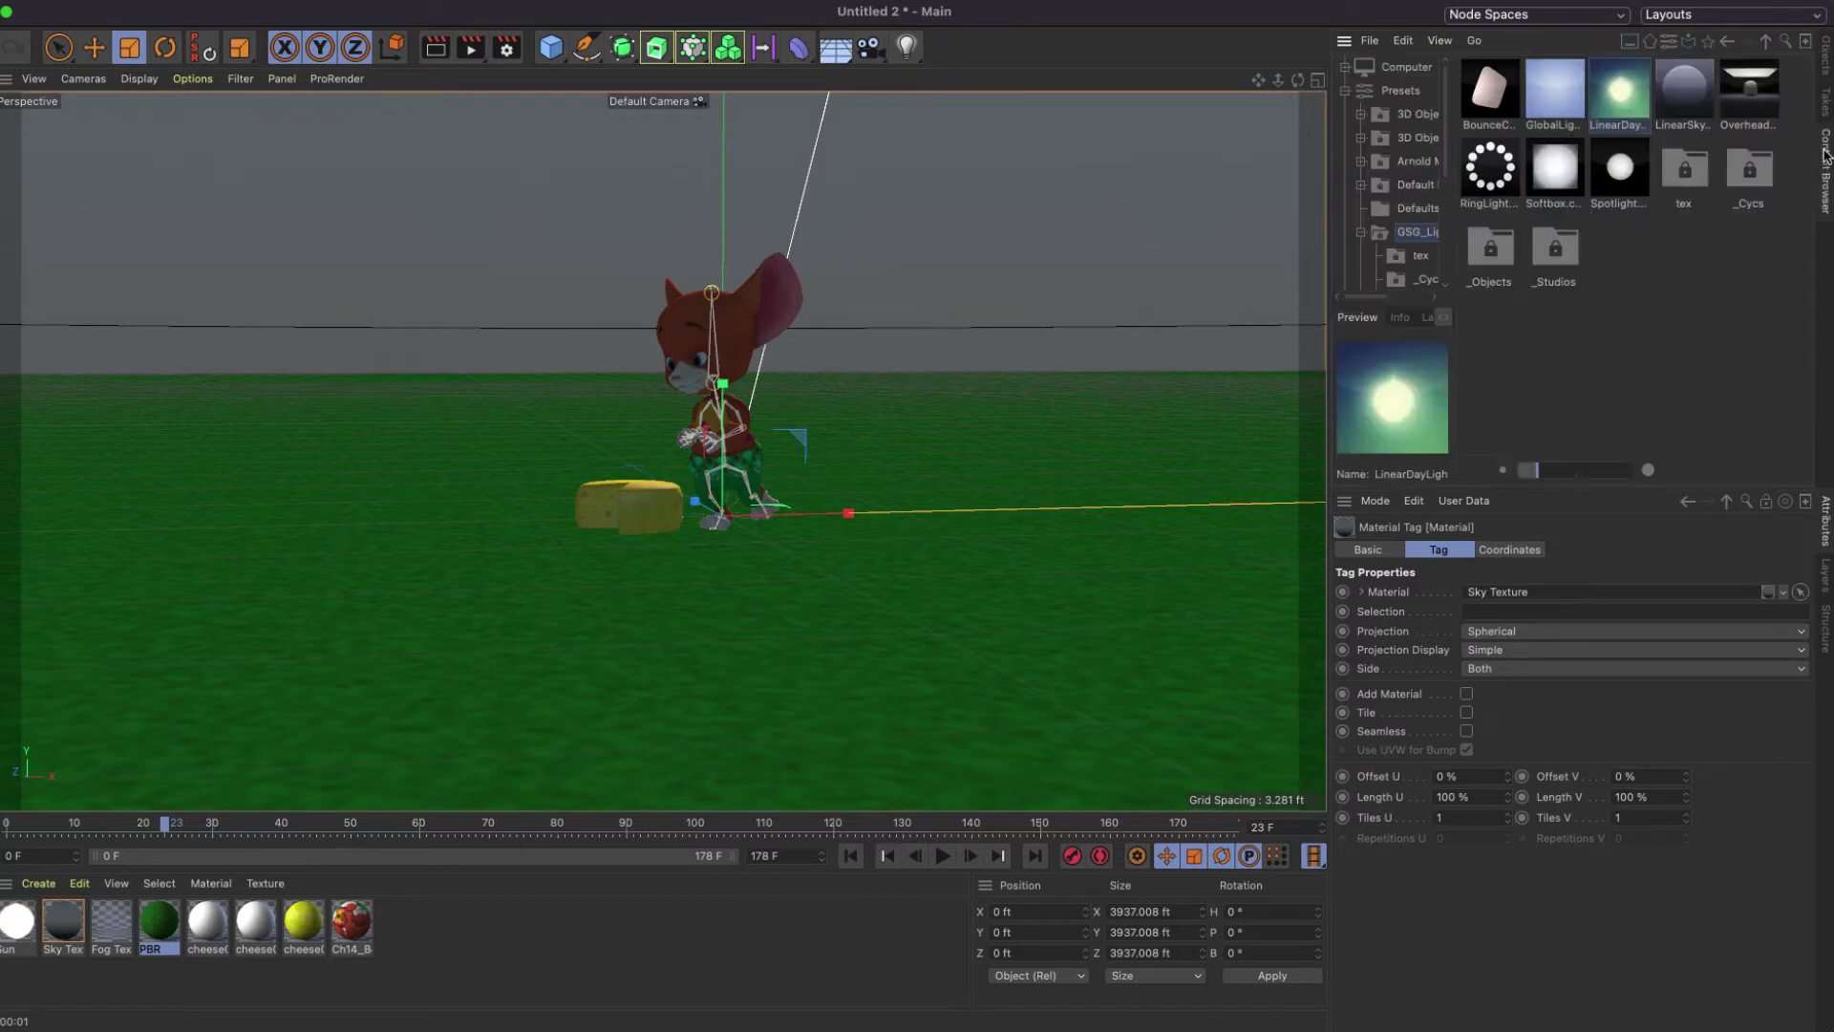
{"action": "left_click", "coordinate": [1765, 43]}
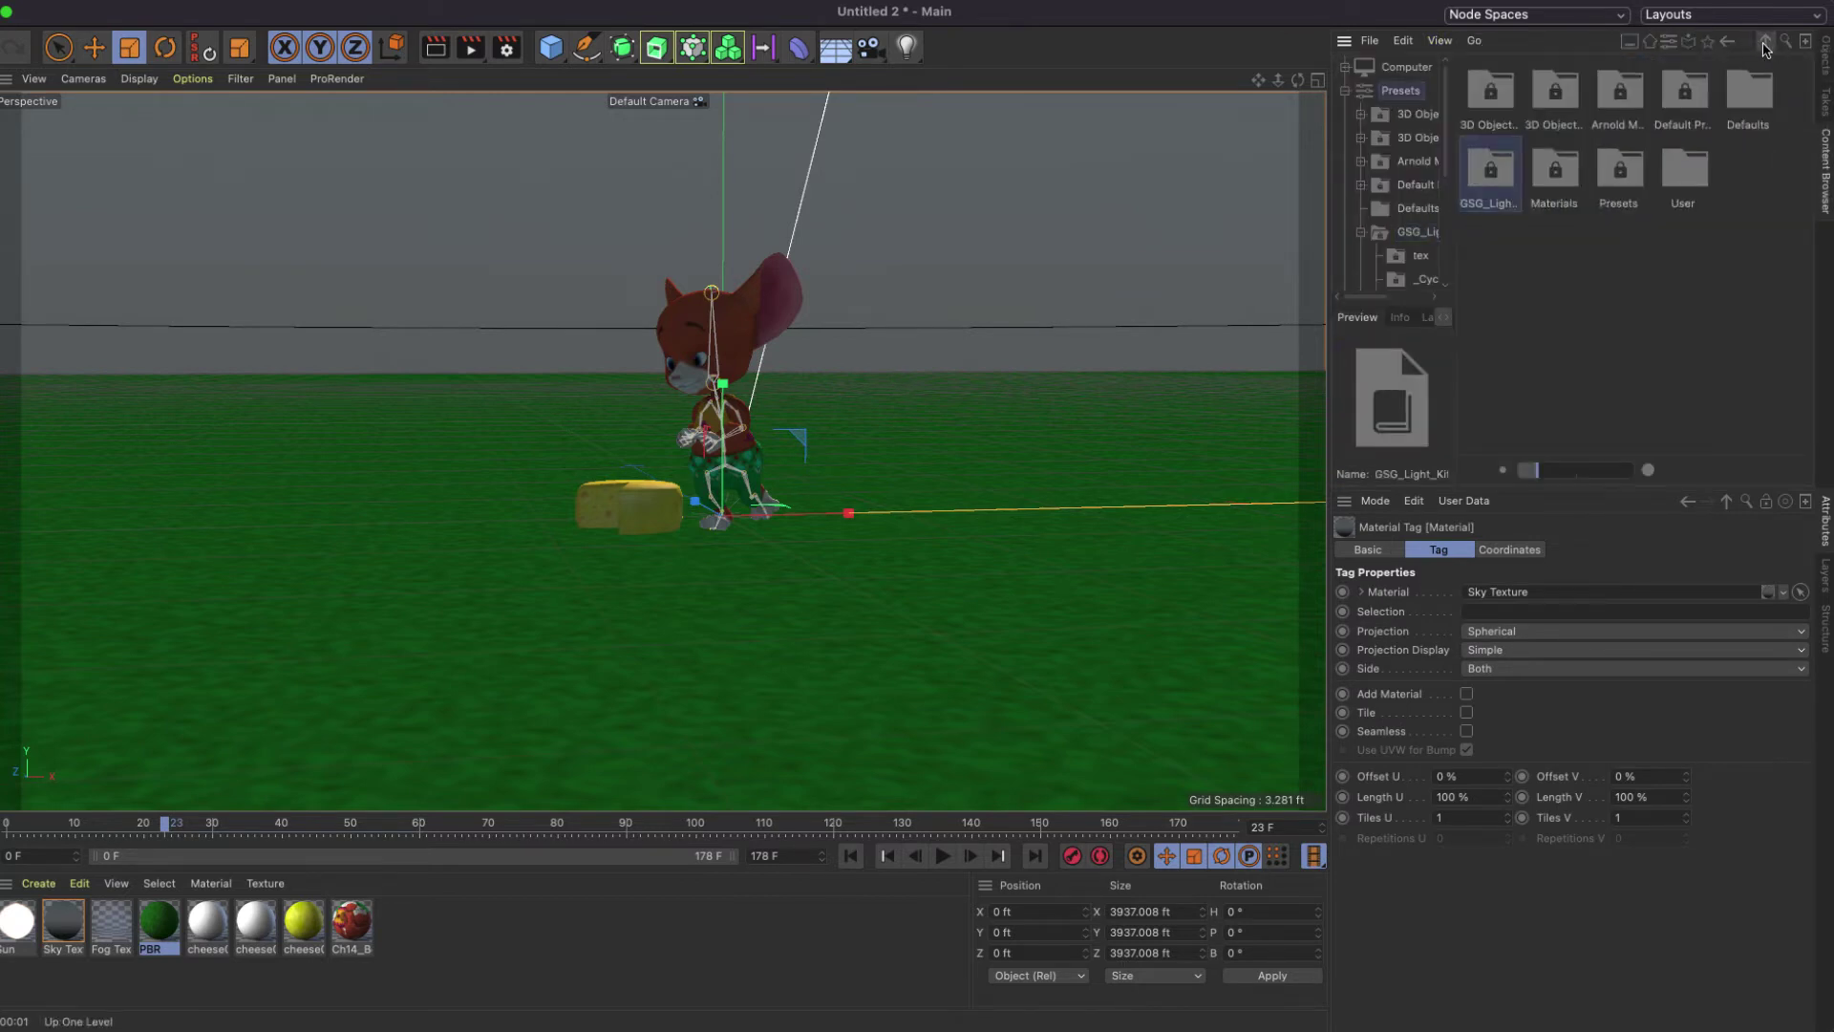
{"action": "left_click", "coordinate": [1786, 43]}
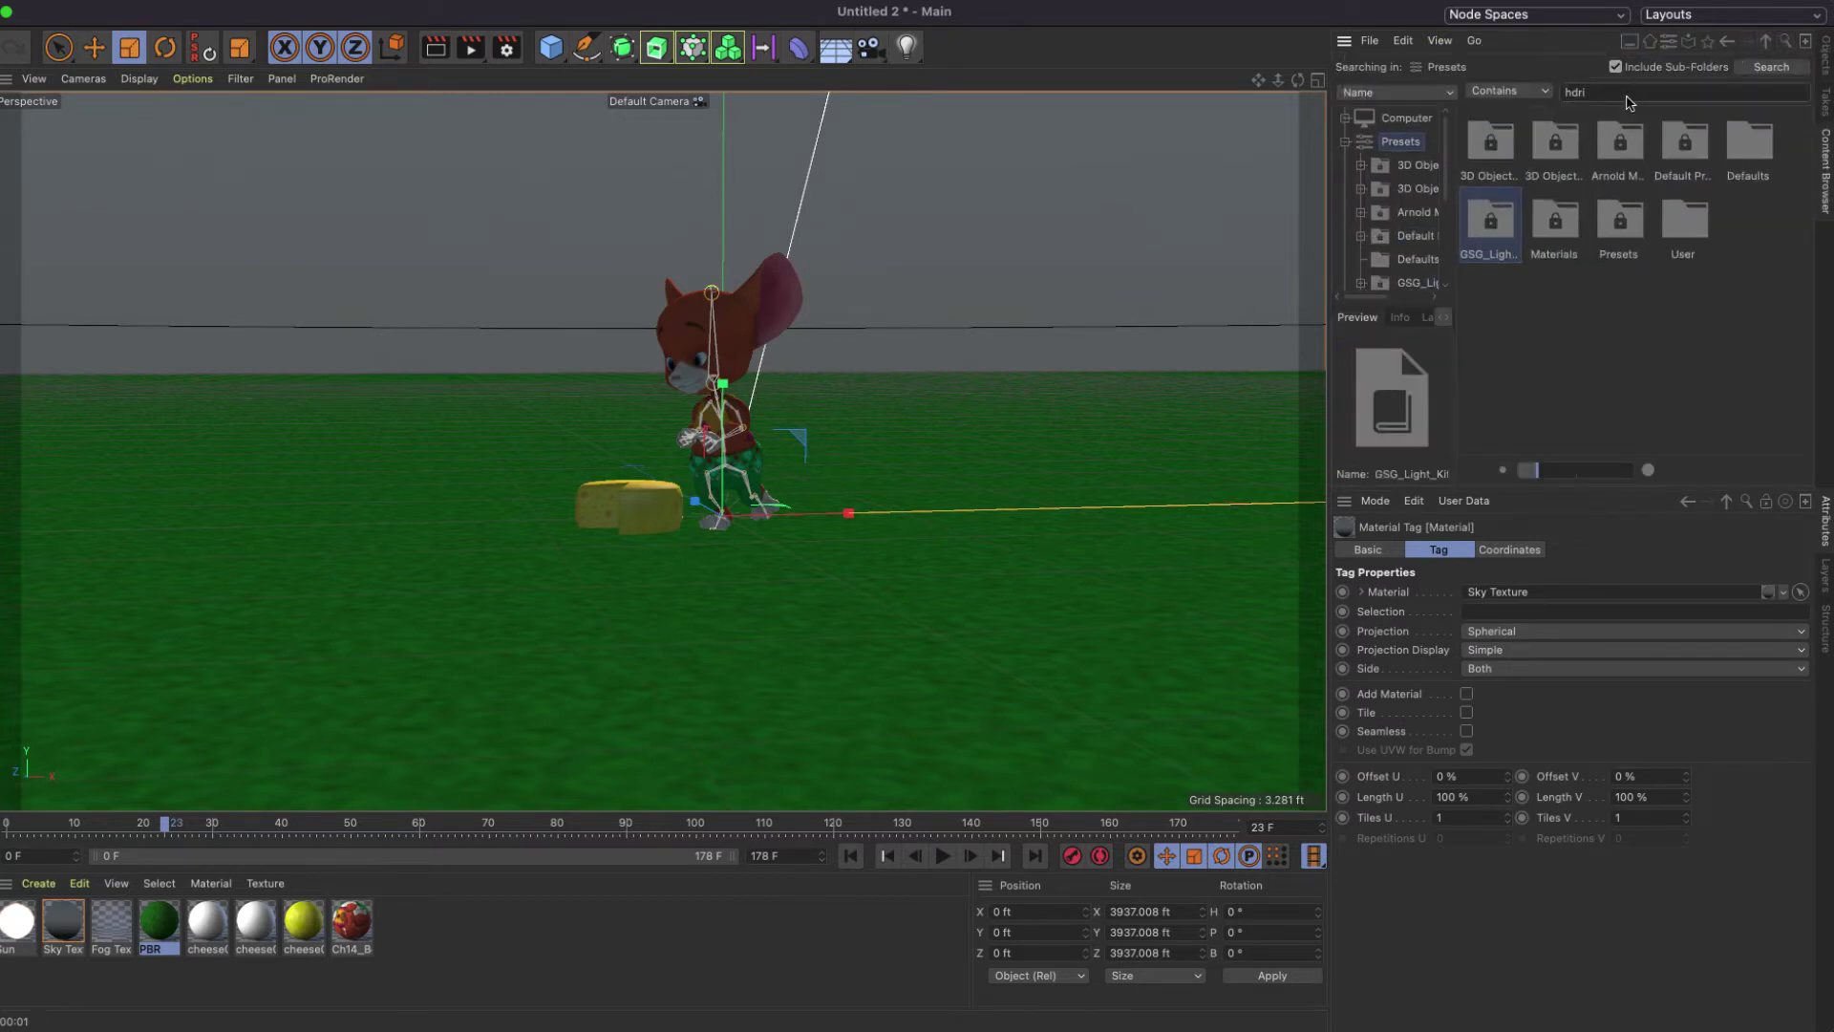
{"action": "key", "text": "Return"}
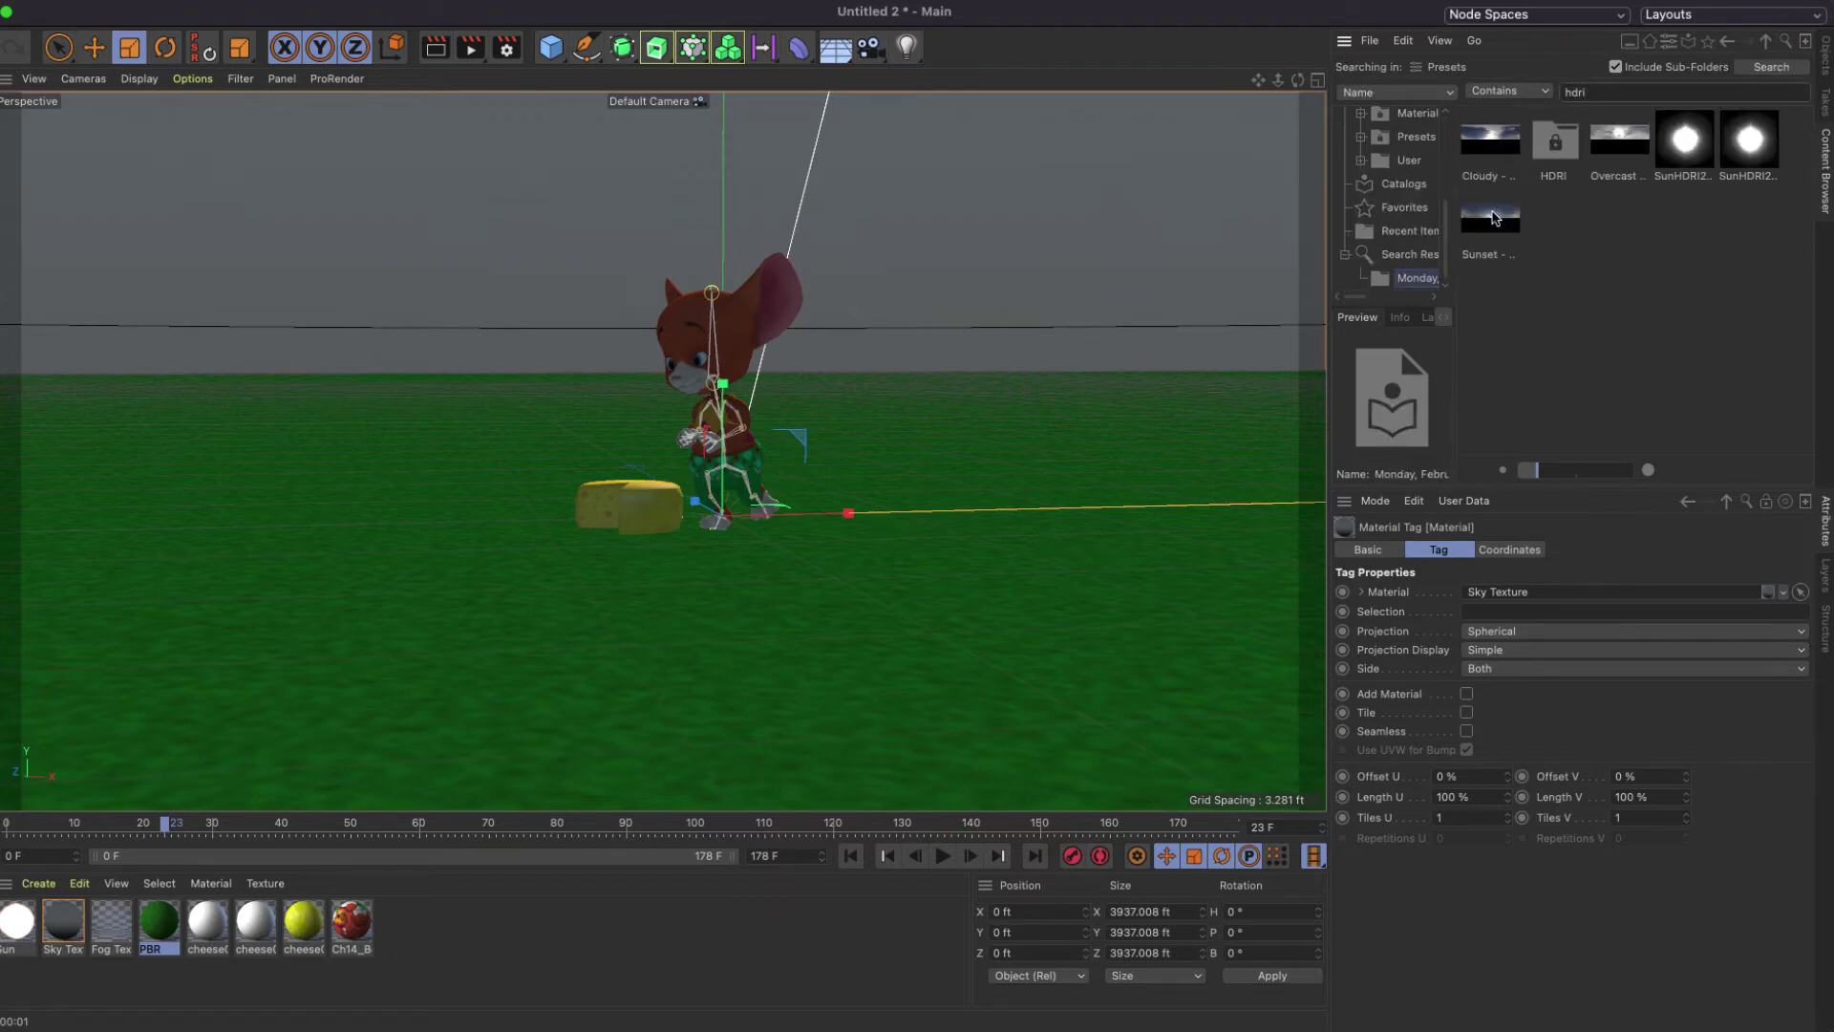
{"action": "left_click", "coordinate": [1492, 225]}
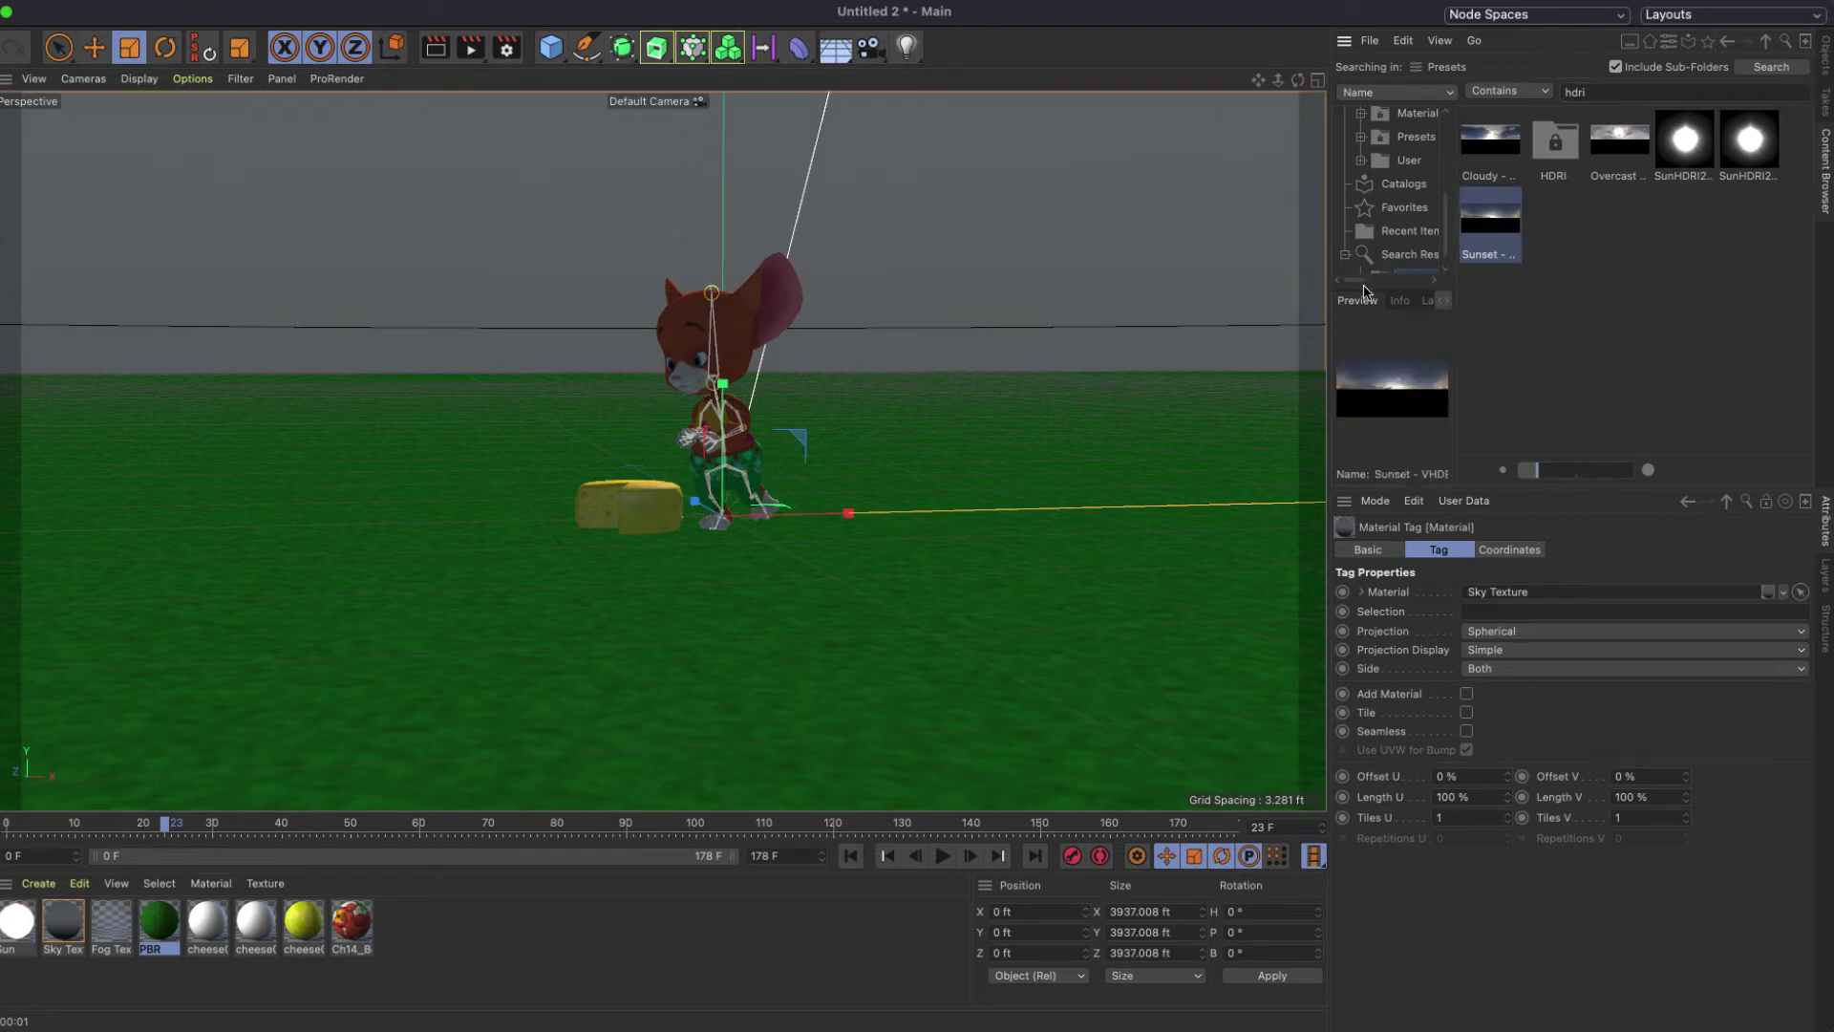
Load the Sunset HDRI into the Sky Texture material's Luminance texture and render the view.
{"action": "double_click", "coordinate": [67, 921]}
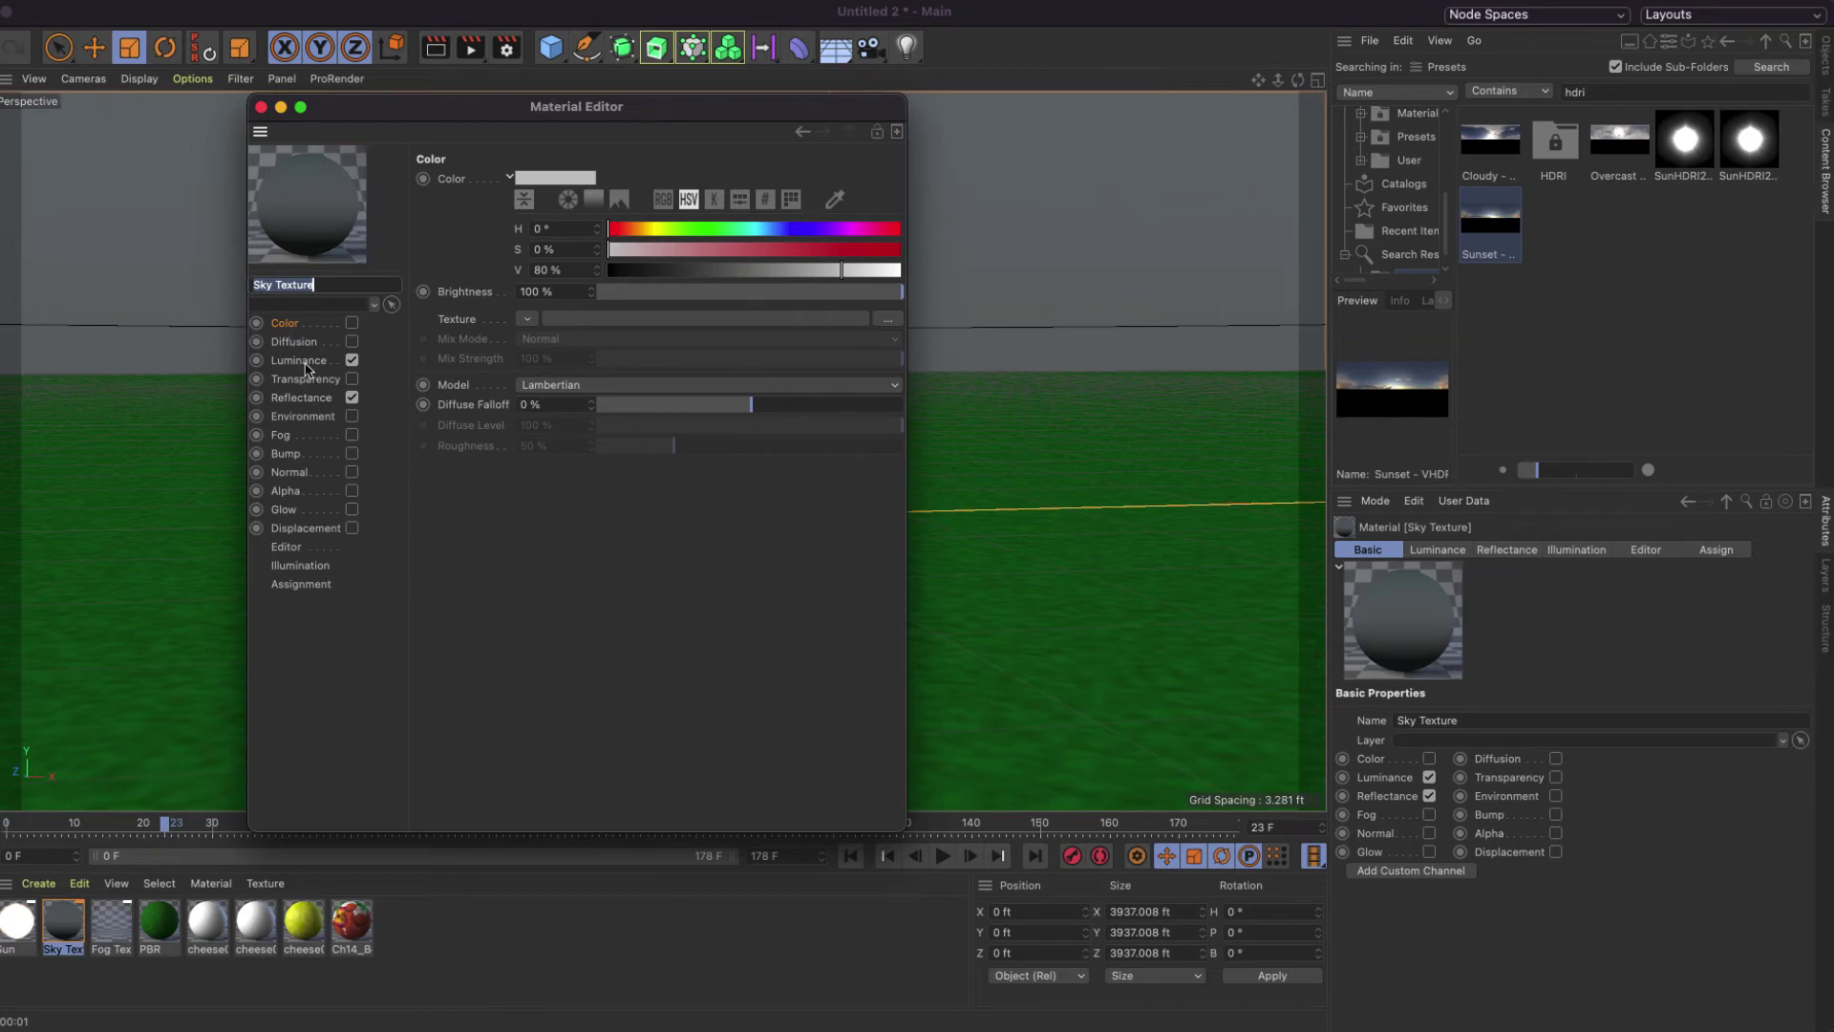
{"action": "left_click", "coordinate": [302, 362]}
{"action": "left_click_drag", "start_coordinate": [1507, 204], "coordinate": [876, 282]}
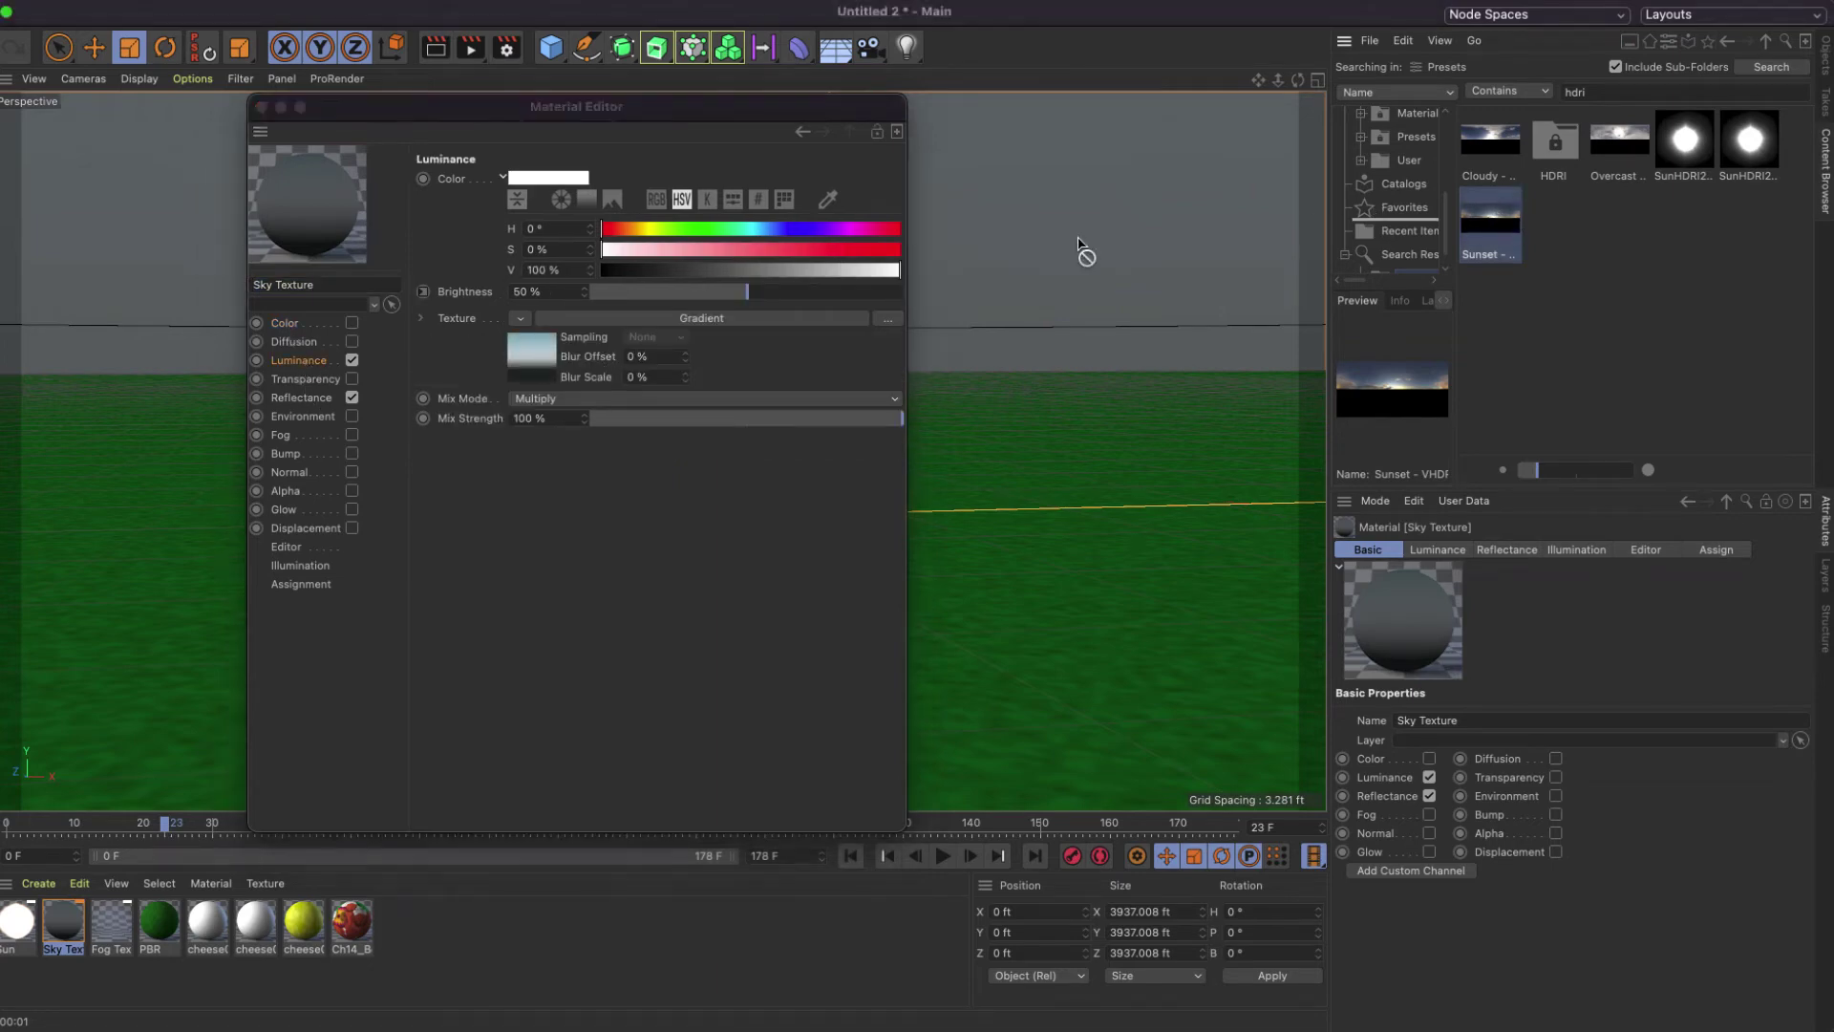
{"action": "left_click_drag", "start_coordinate": [530, 361], "coordinate": [530, 361]}
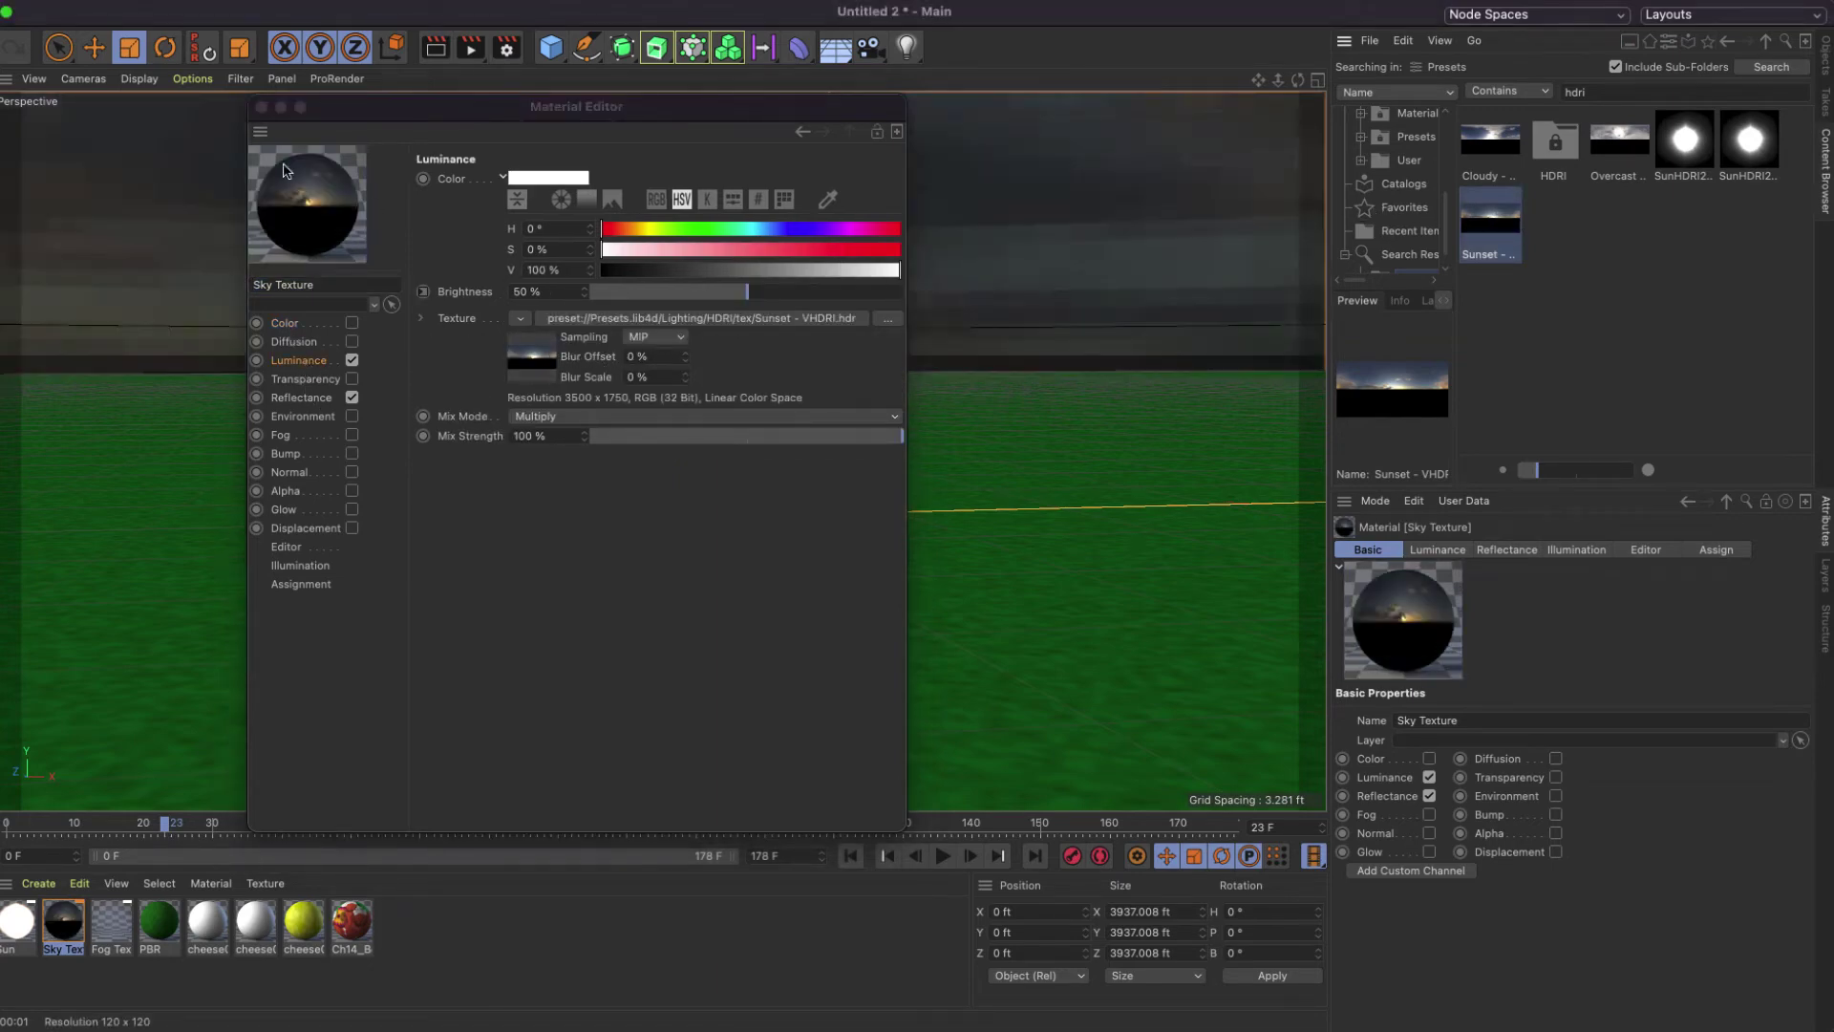
{"action": "left_click", "coordinate": [261, 107]}
{"action": "left_click", "coordinate": [435, 47]}
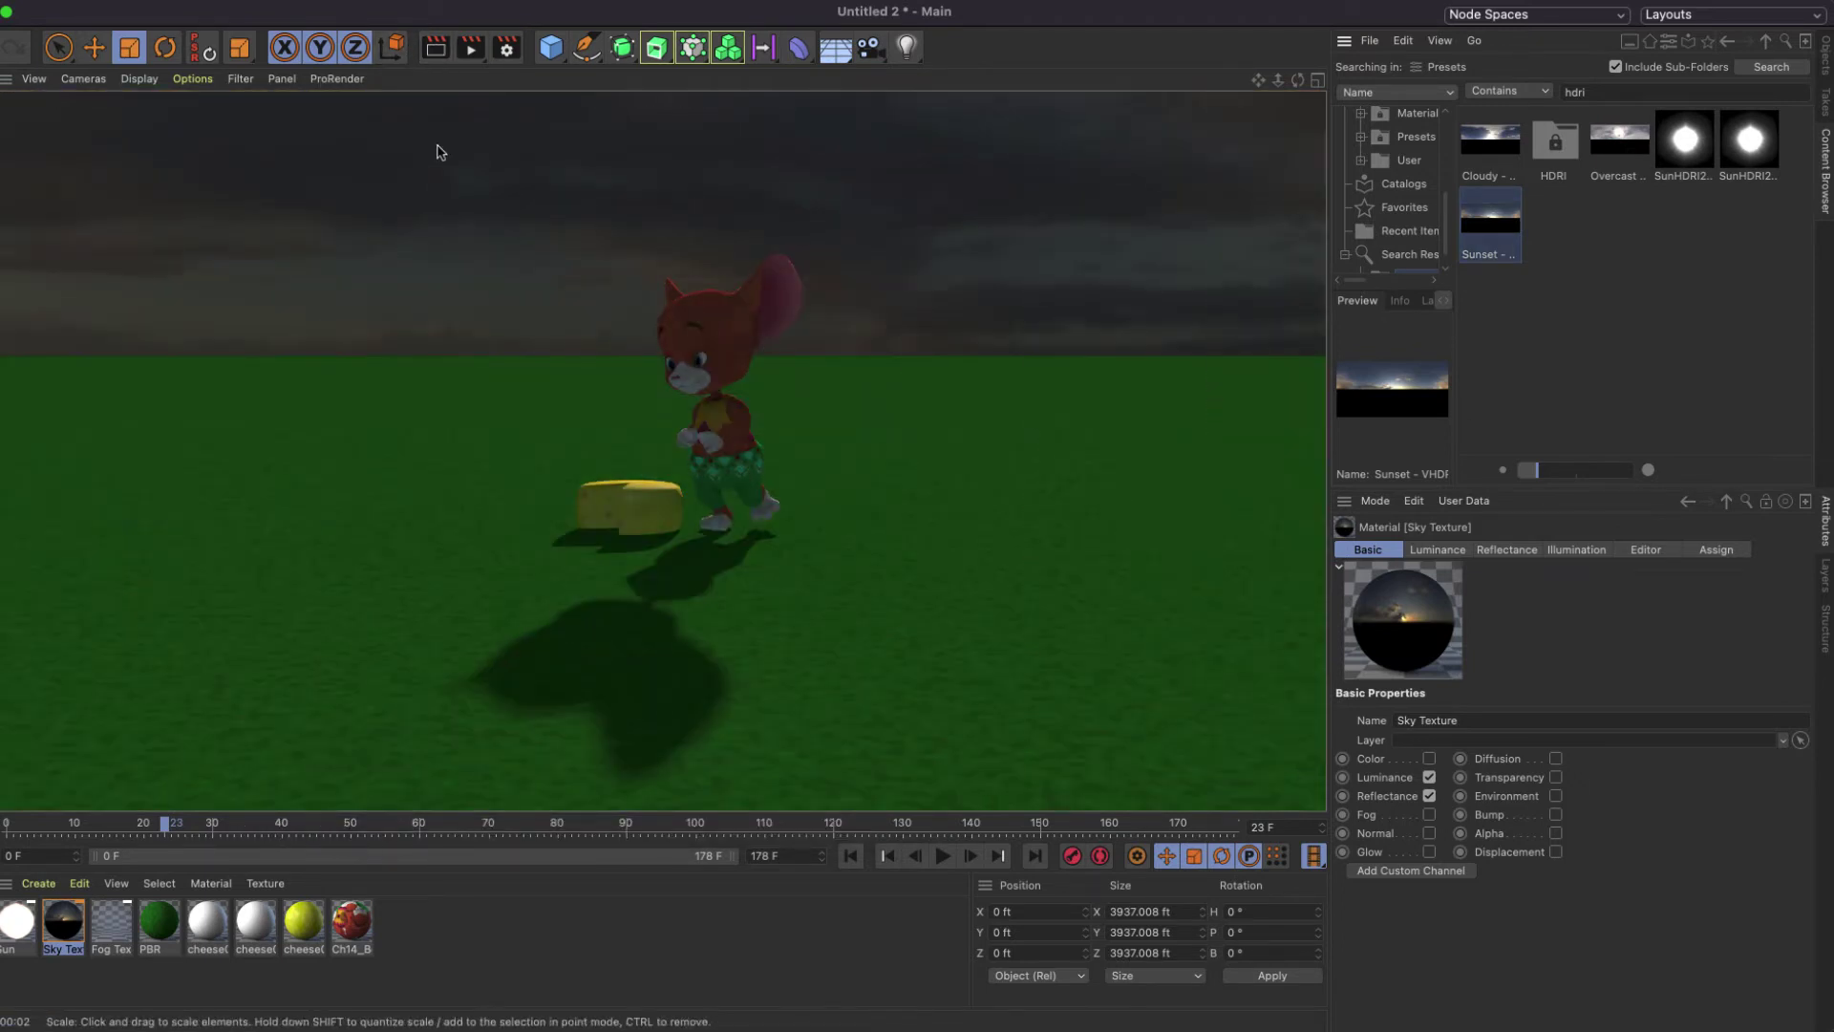
Leave the render, frame the mouse and cheese from behind, and add a Camera at that view.
{"action": "left_click", "coordinate": [639, 261]}
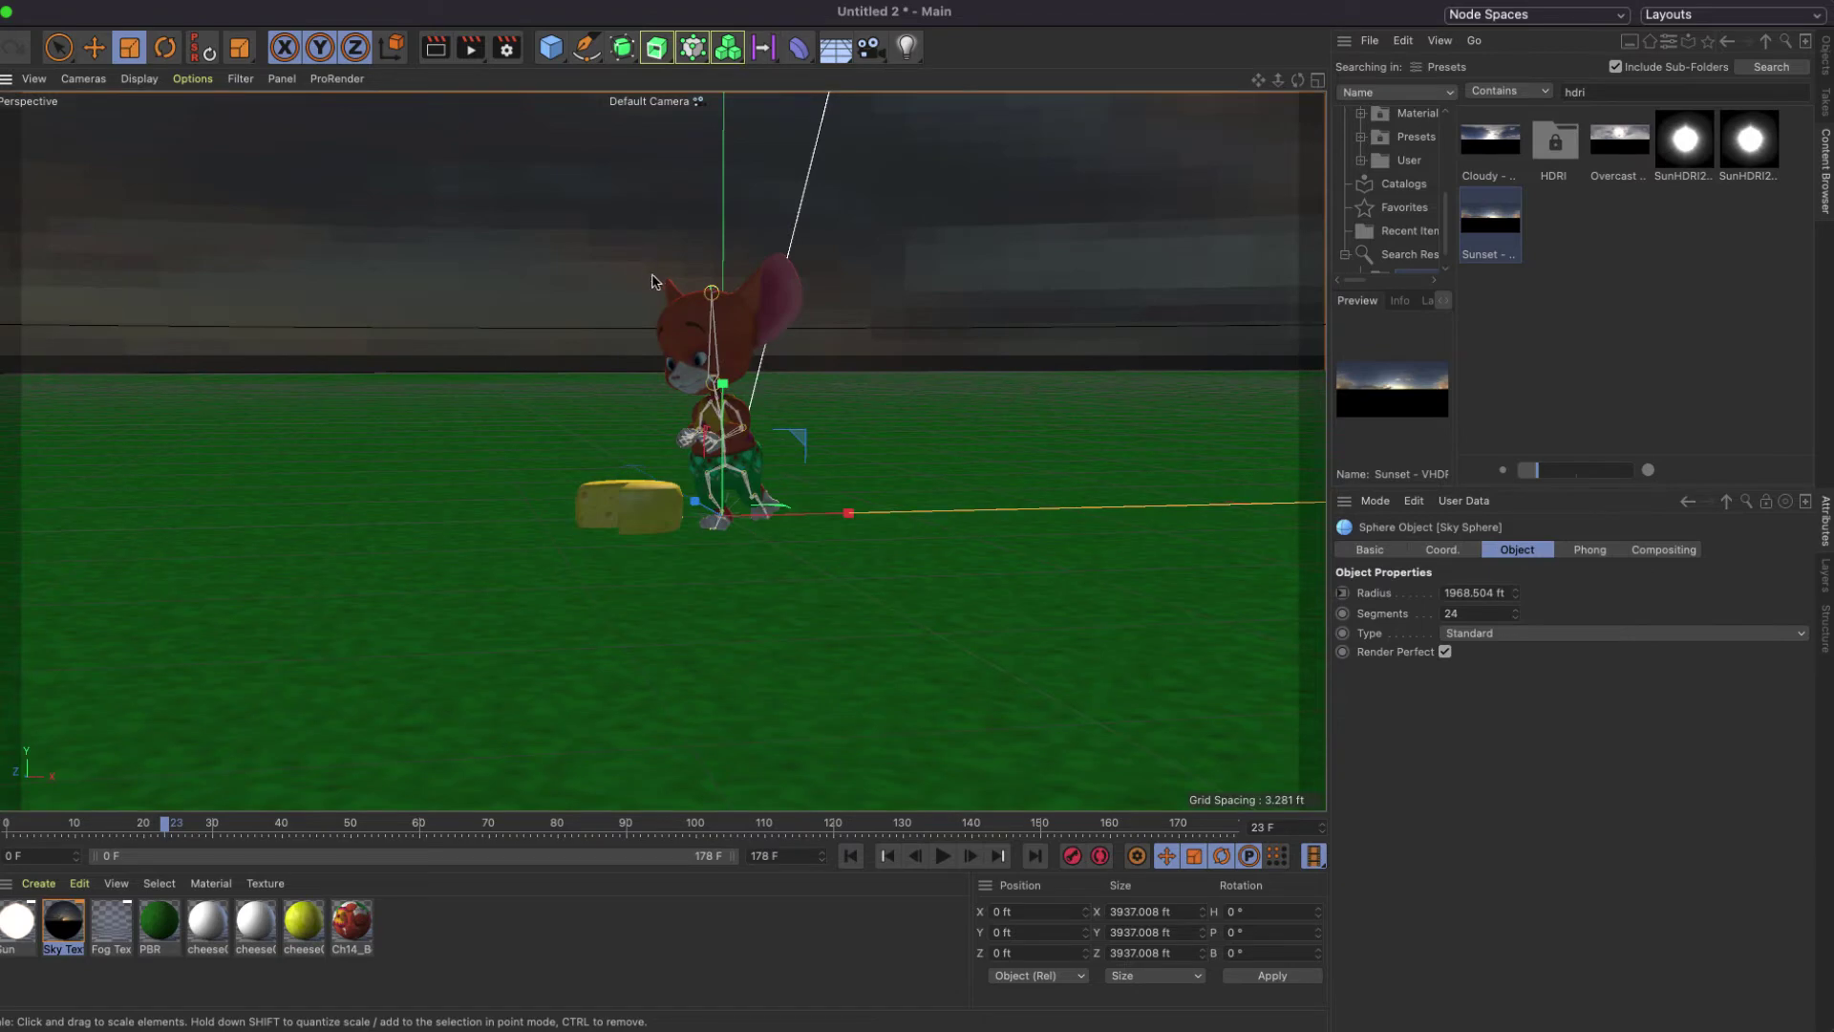
{"action": "right_click_drag", "start_coordinate": [675, 266], "coordinate": [516, 303], "text": "alt"}
{"action": "left_click_drag", "start_coordinate": [655, 450], "coordinate": [798, 499], "text": "alt"}
{"action": "scroll", "coordinate": [581, 369], "scroll_direction": "up", "scroll_amount": 10}
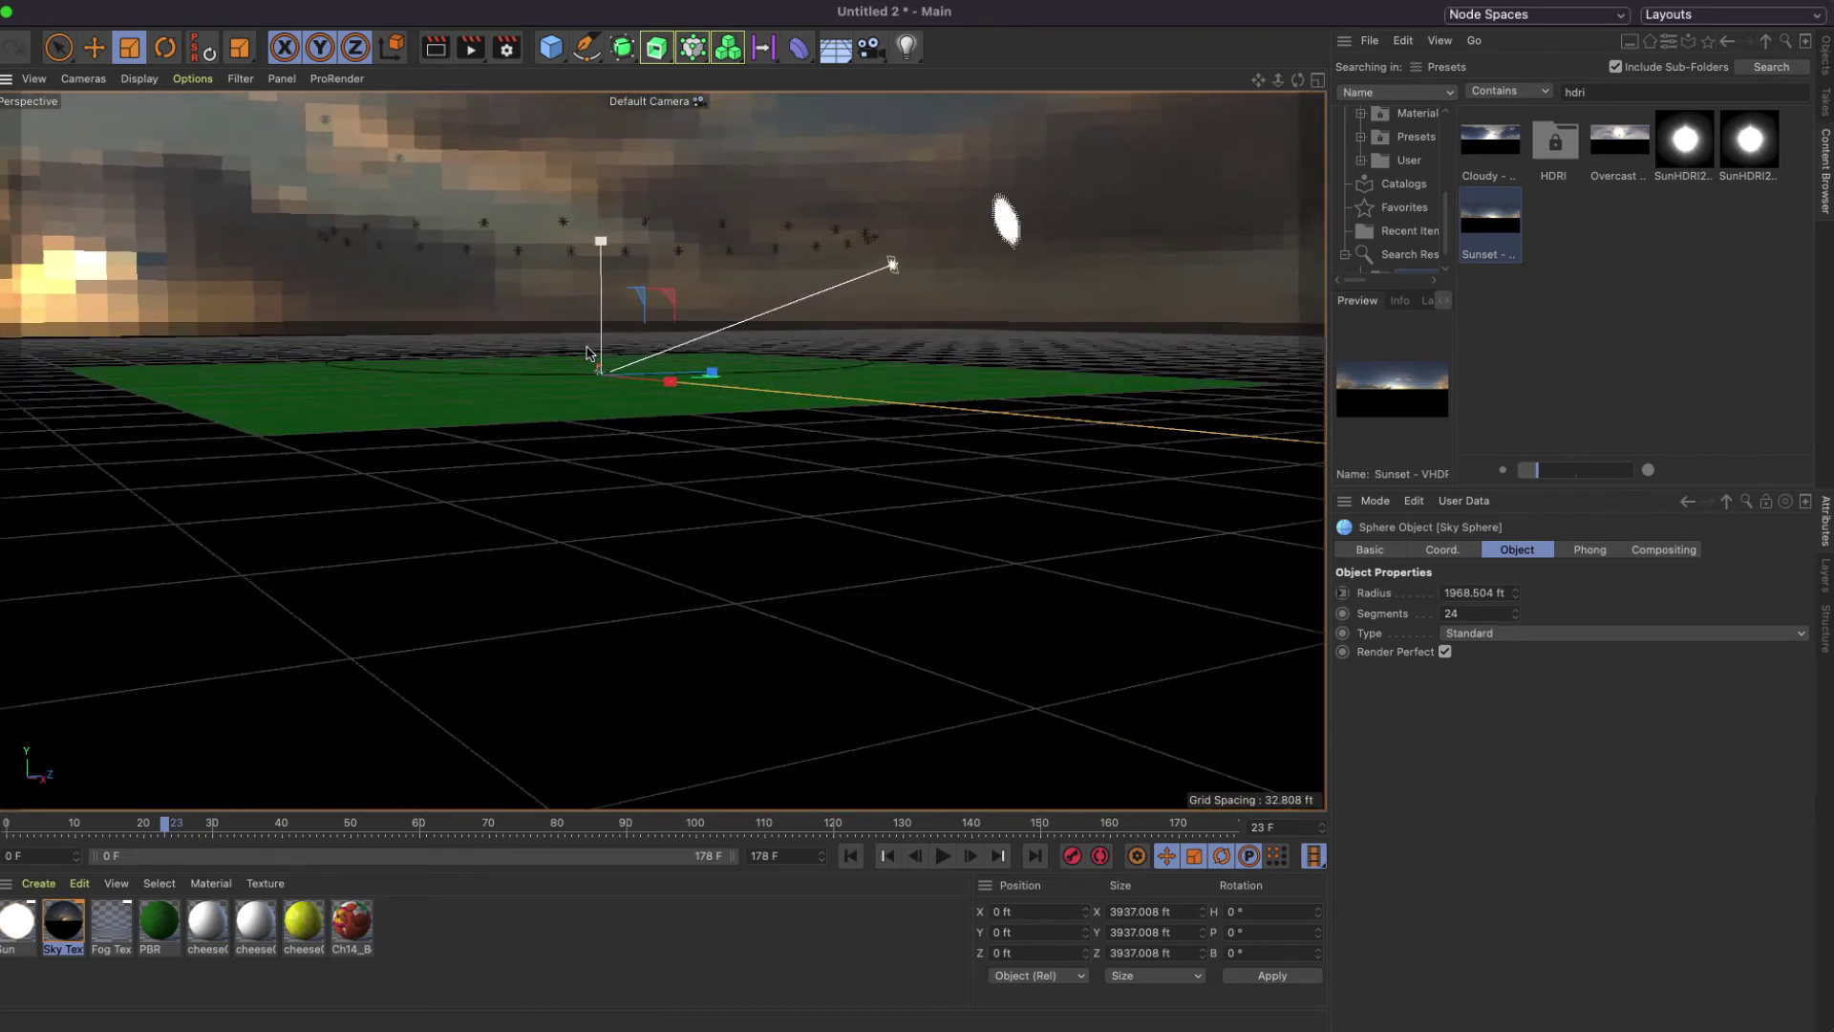
{"action": "scroll", "coordinate": [630, 551], "scroll_direction": "up", "scroll_amount": 10}
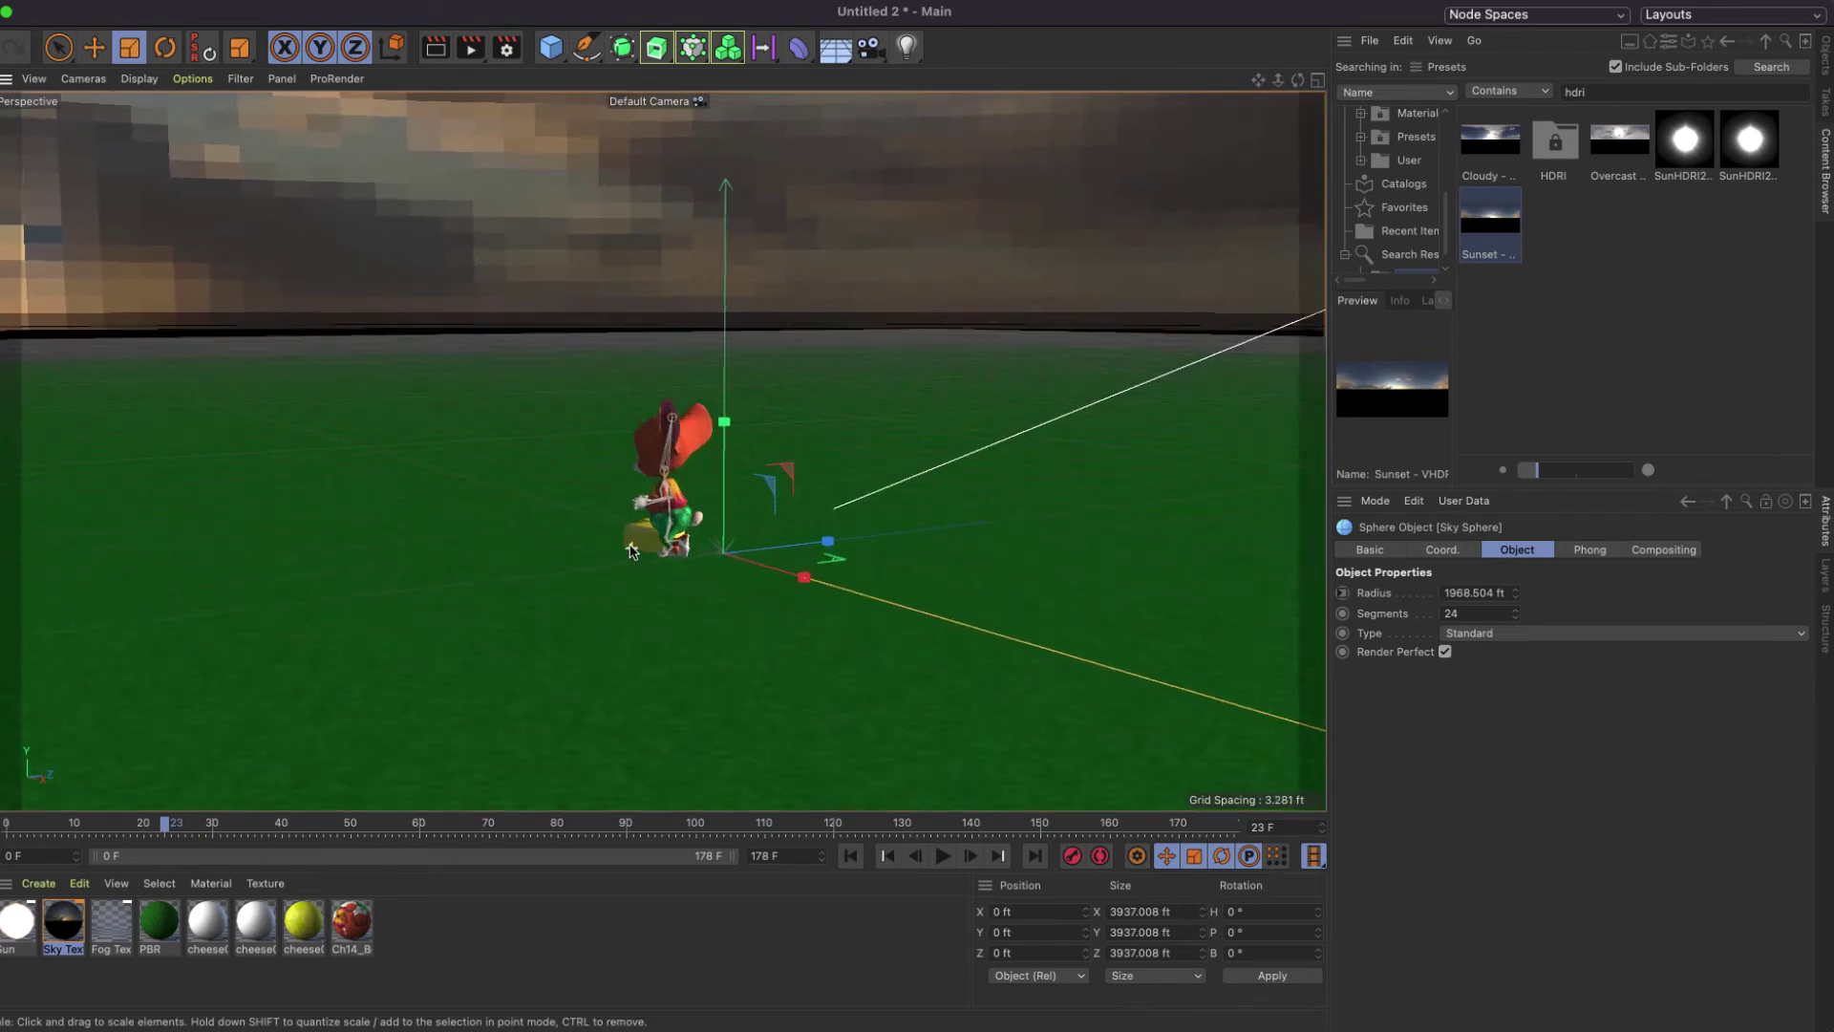
{"action": "scroll", "coordinate": [630, 551], "scroll_direction": "up", "scroll_amount": 8}
{"action": "left_click", "coordinate": [1040, 99]}
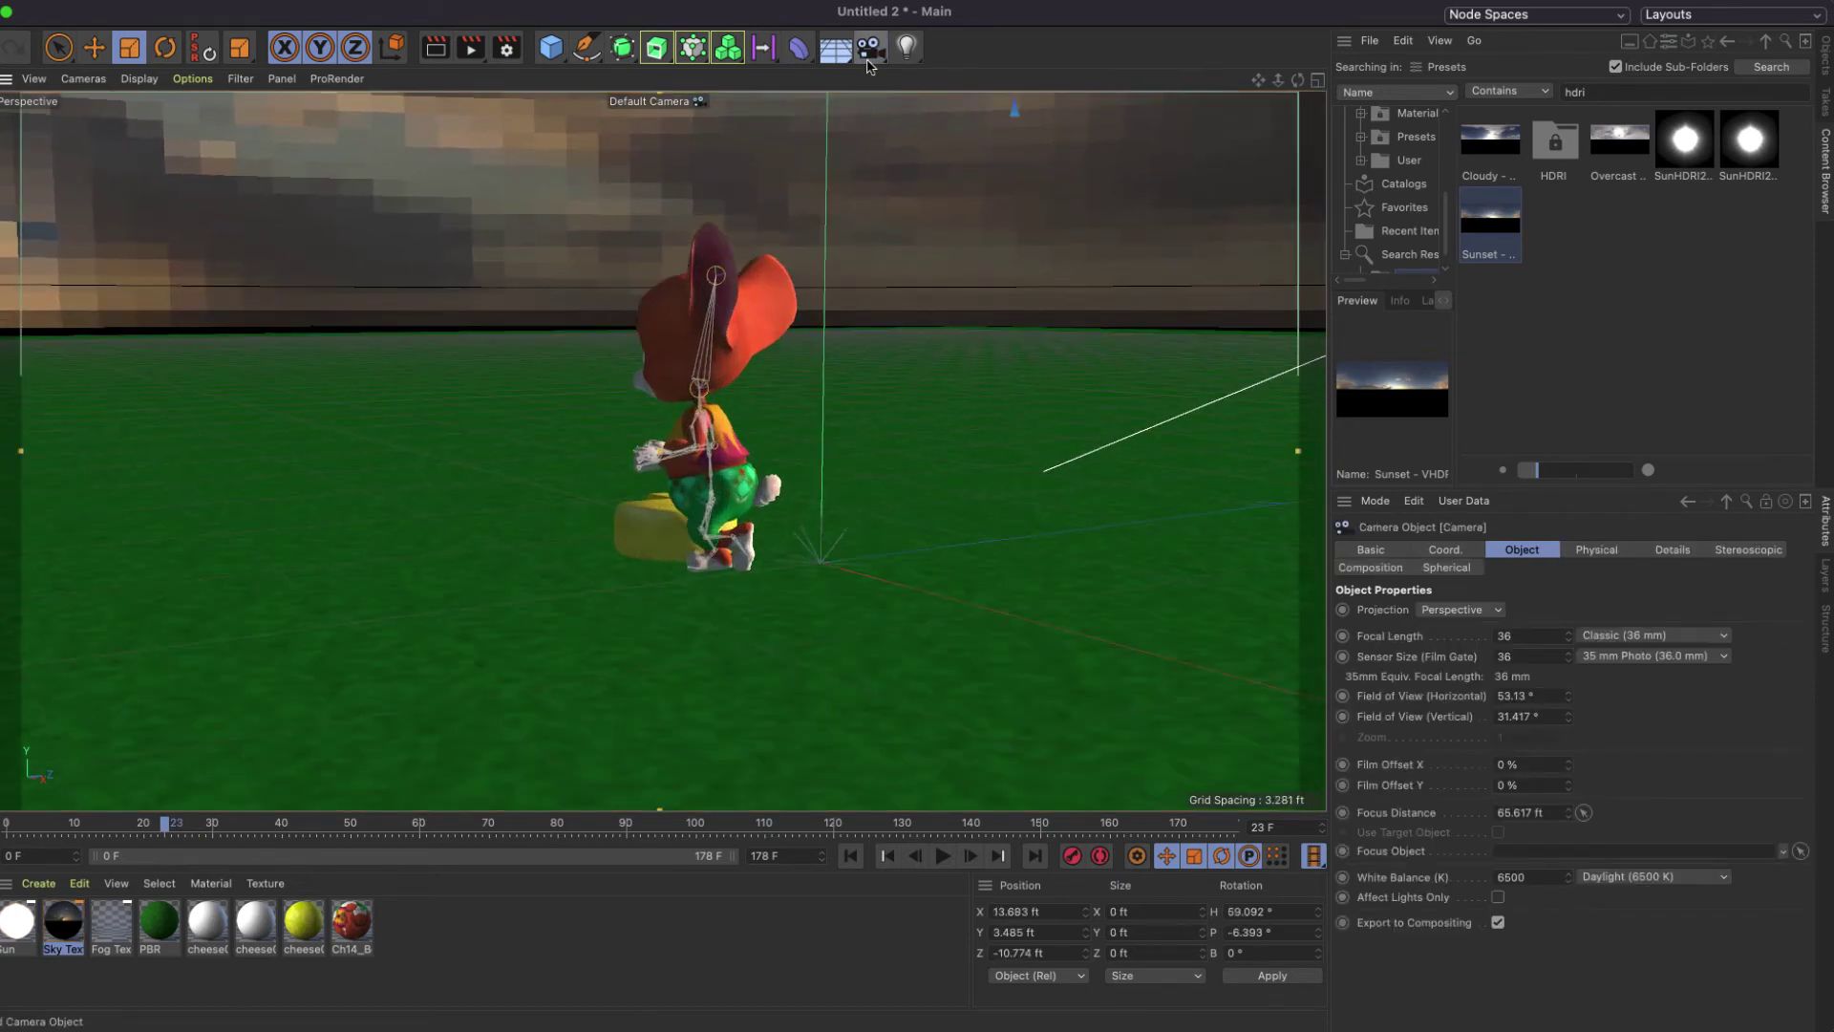
{"action": "left_click", "coordinate": [1826, 54]}
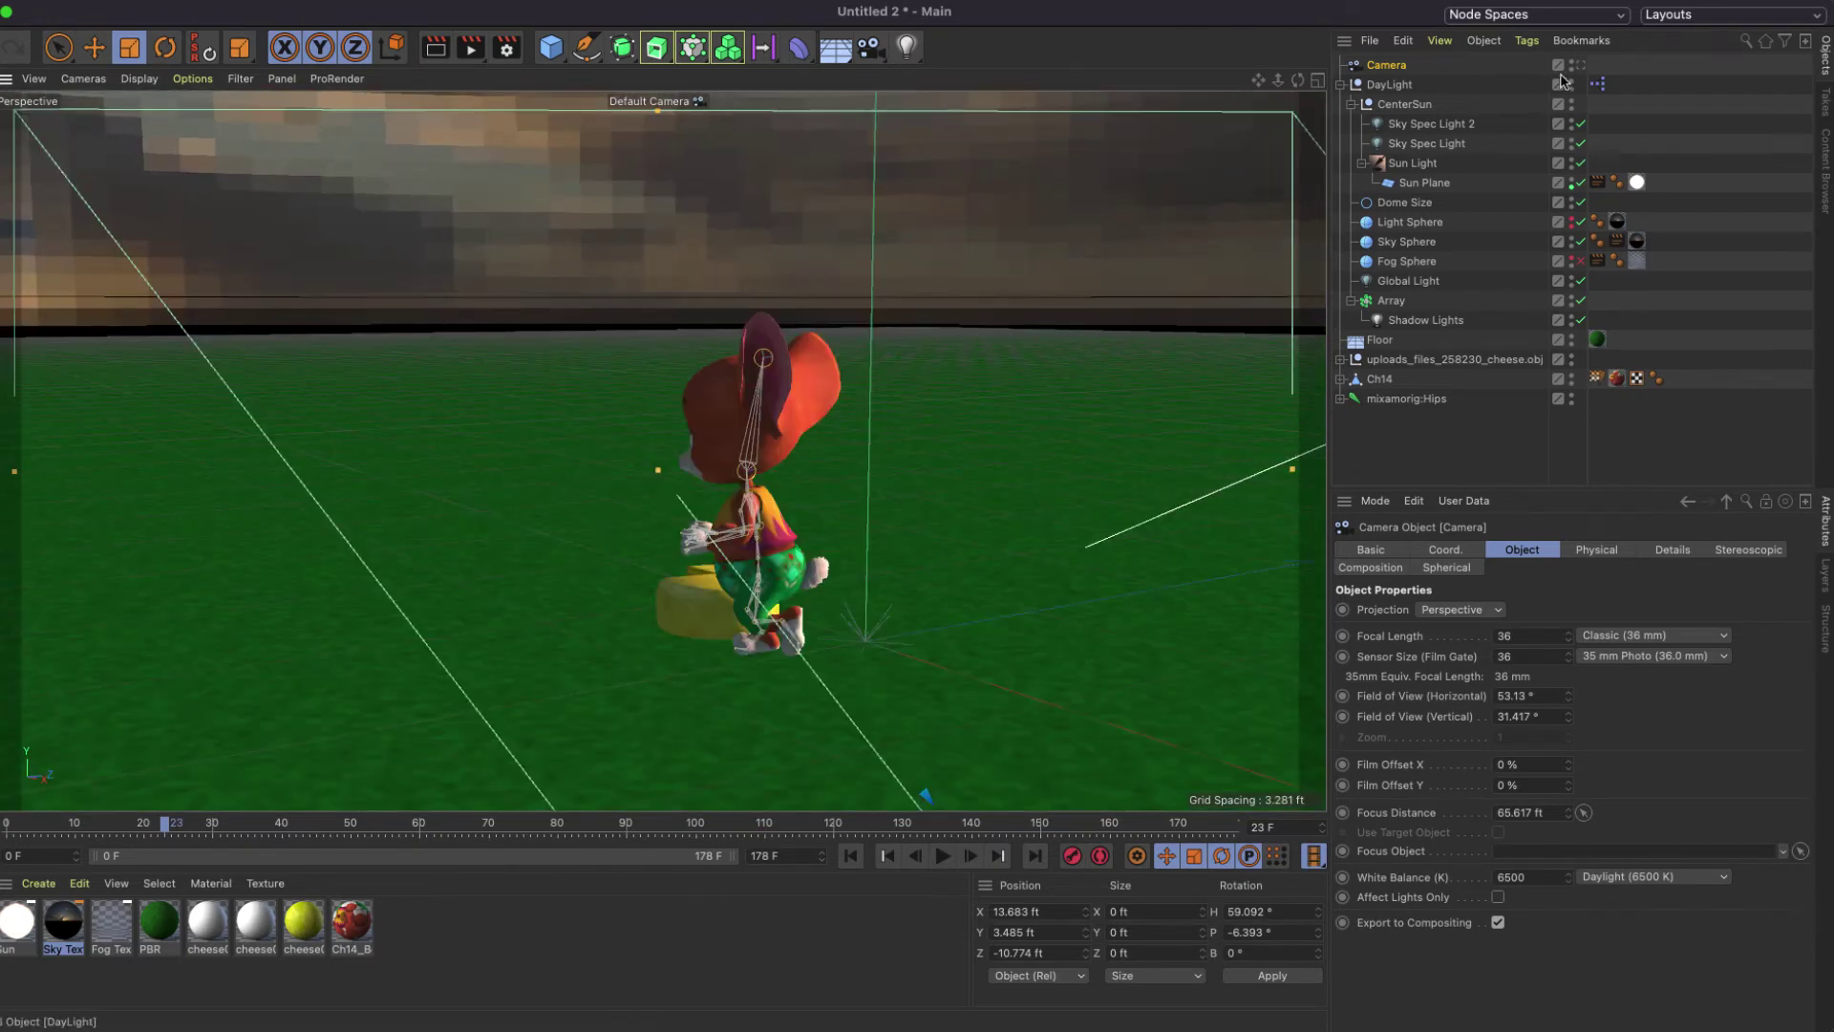
Look through the new camera and tilt it so the horizon sits lower.
{"action": "left_click", "coordinate": [1581, 65]}
{"action": "left_click", "coordinate": [952, 308]}
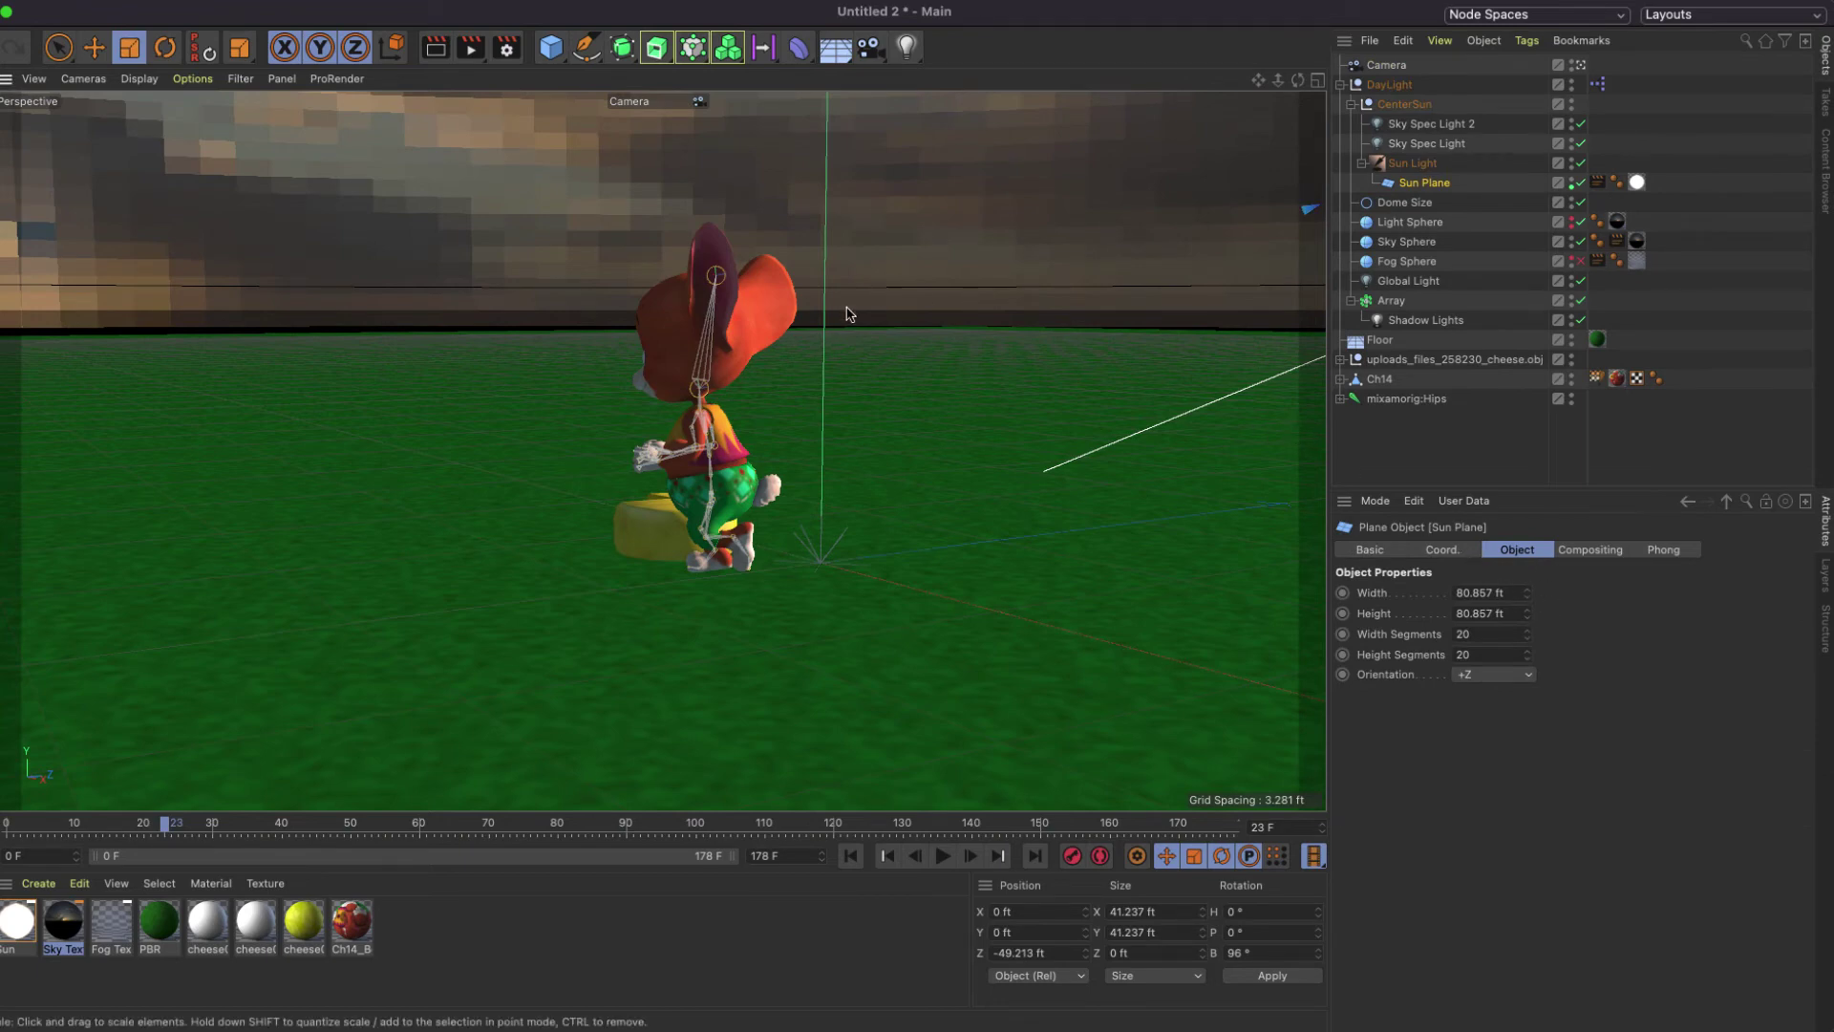
{"action": "left_click_drag", "start_coordinate": [757, 313], "coordinate": [965, 297], "text": "alt"}
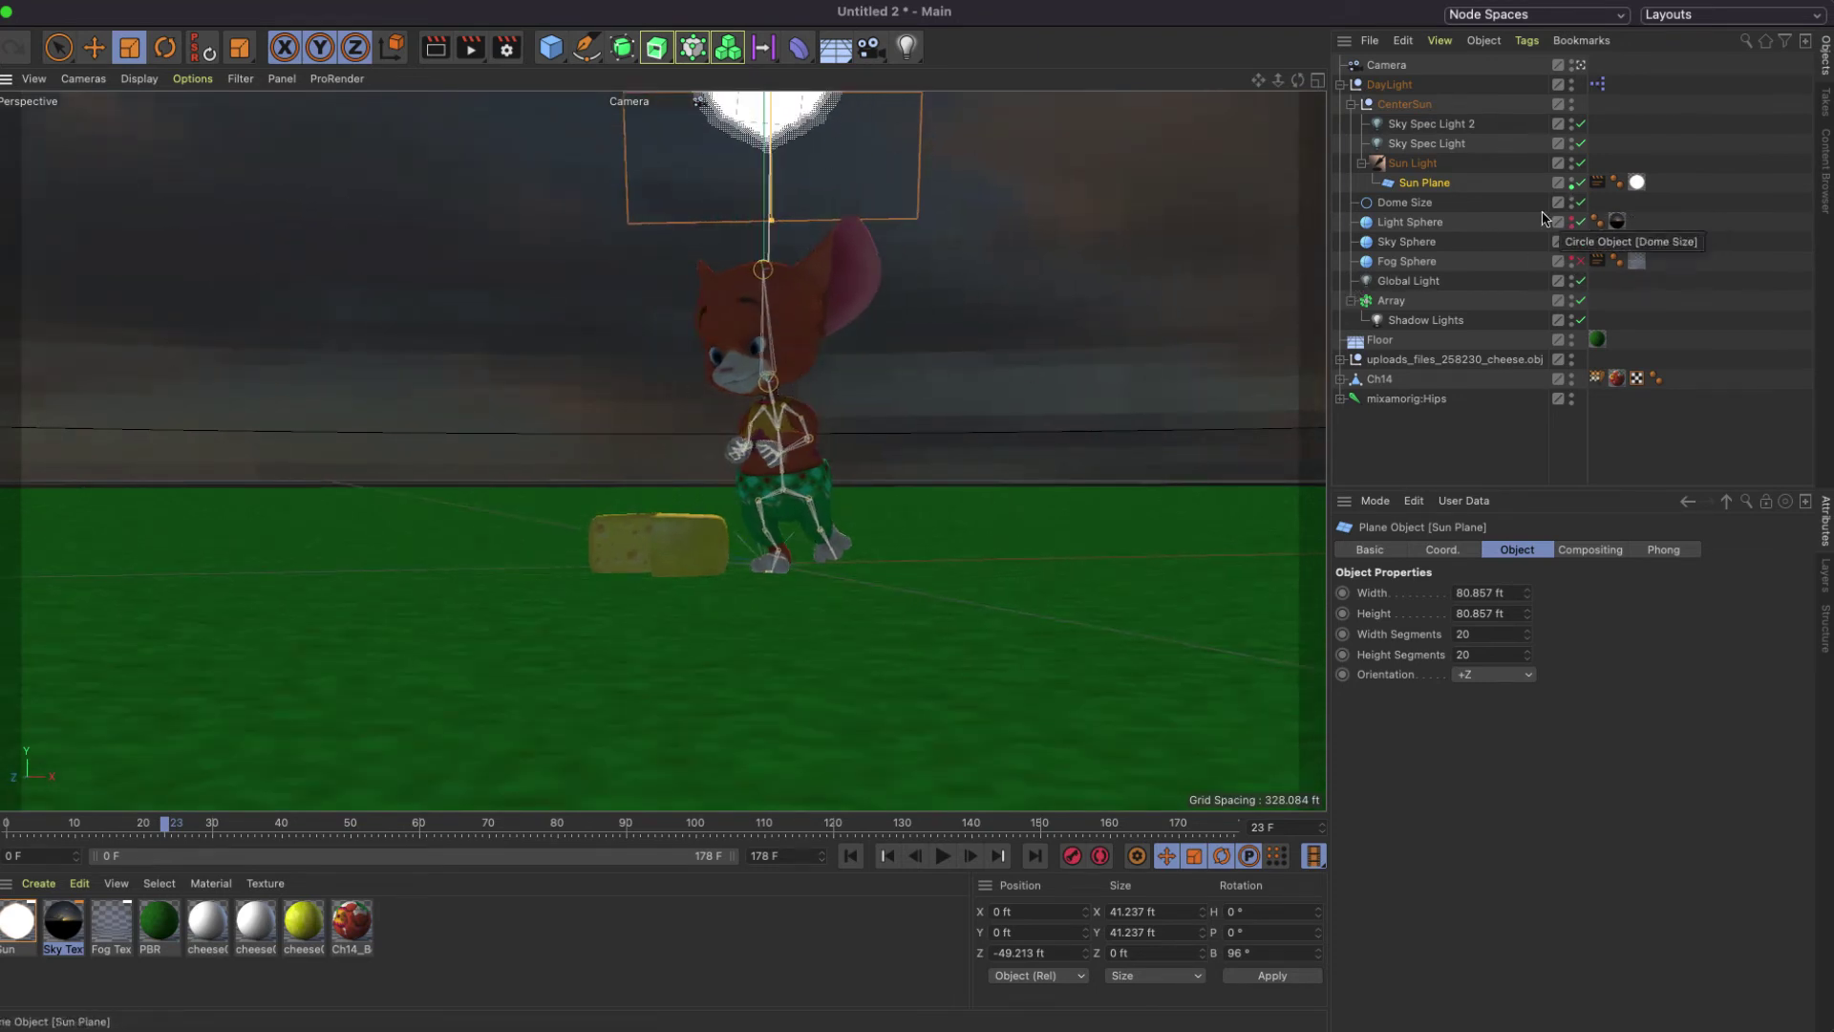
Rotate the Sky Sphere's R.H heading to 250° so the sunset sits behind the mouse.
{"action": "left_click", "coordinate": [1483, 242]}
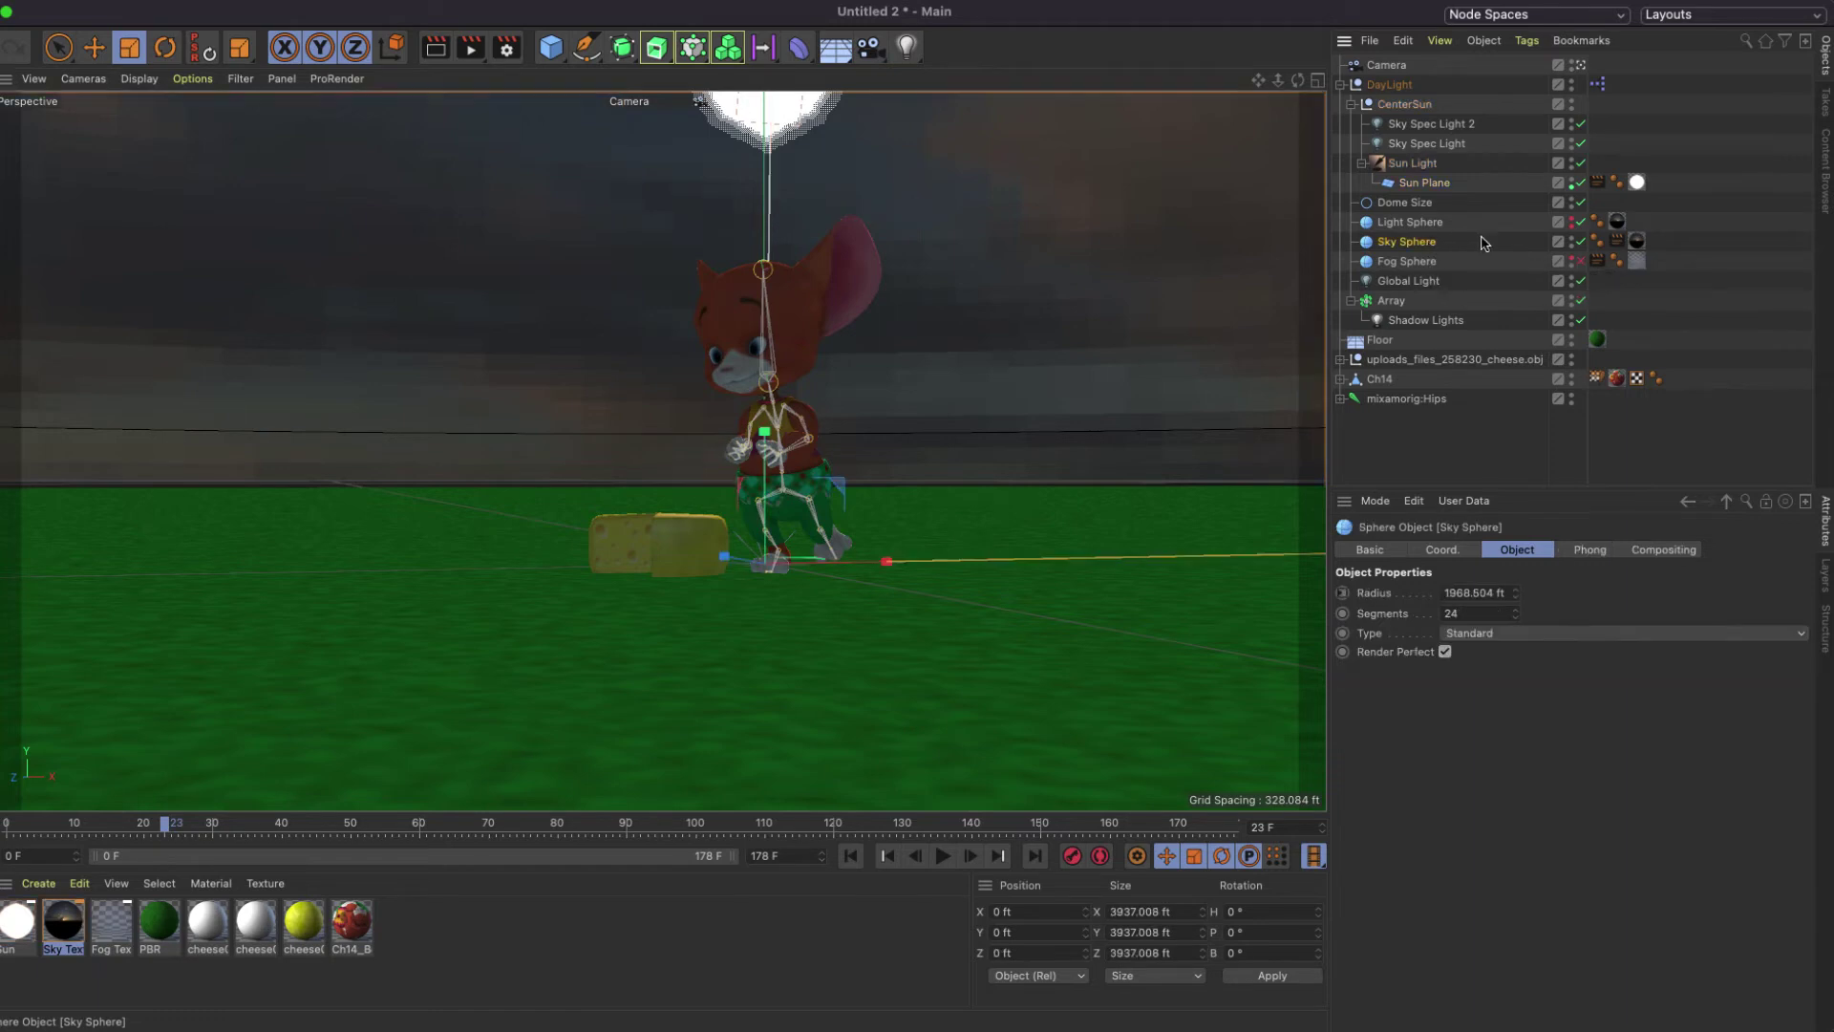
{"action": "left_click", "coordinate": [1445, 550]}
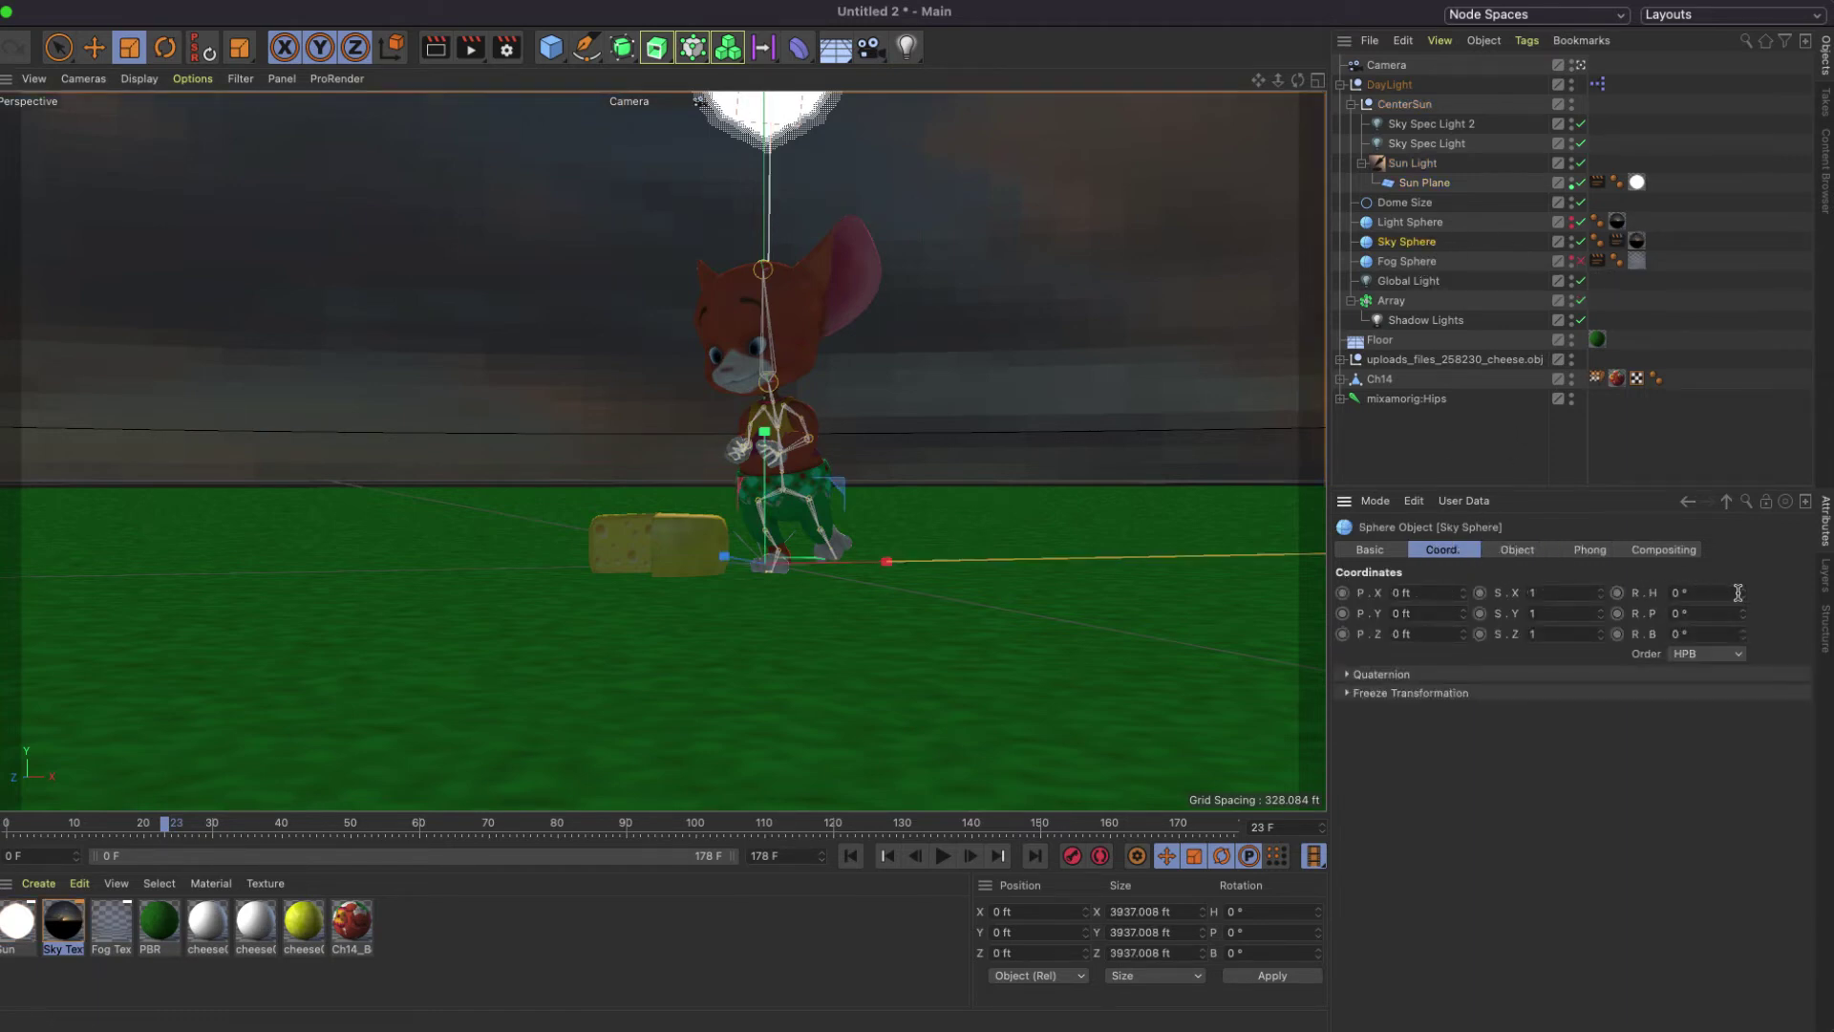
{"action": "left_click_drag", "start_coordinate": [1744, 594], "coordinate": [1833, 594]}
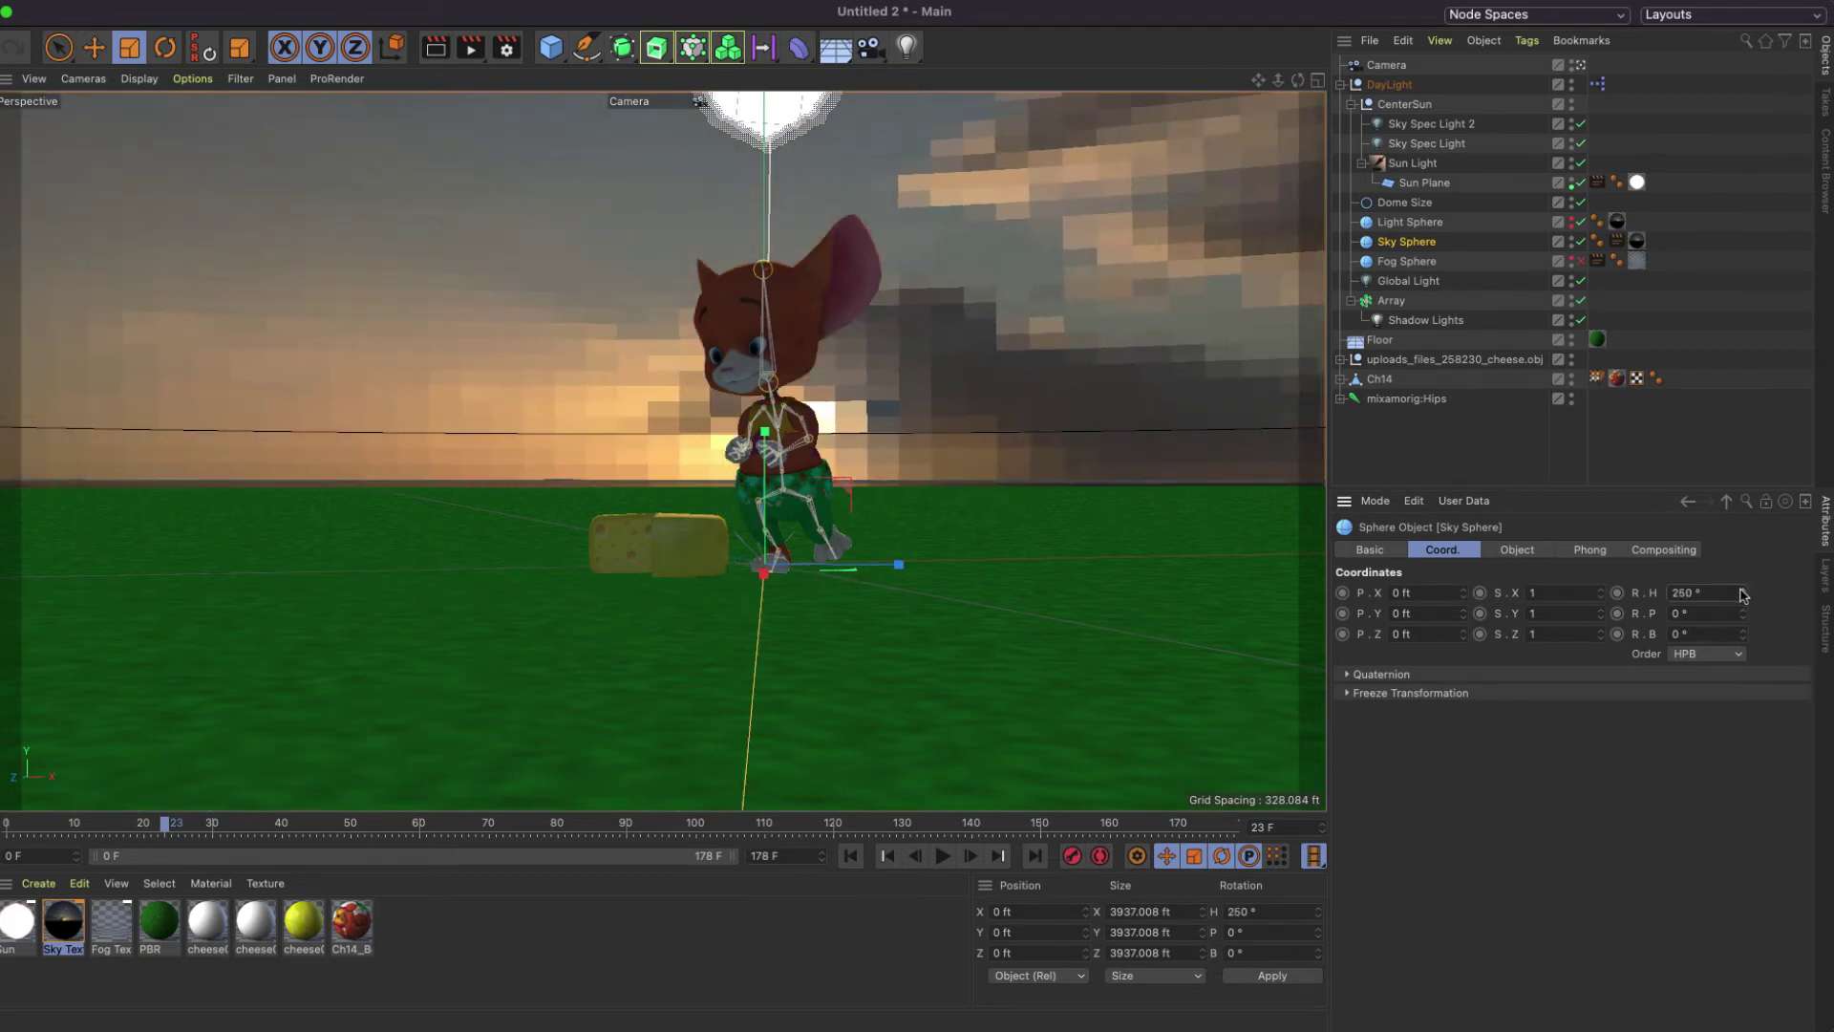
Bank the Sun Plane slightly, set its P.X to −47 ft, and render to check.
{"action": "left_click", "coordinate": [1484, 186]}
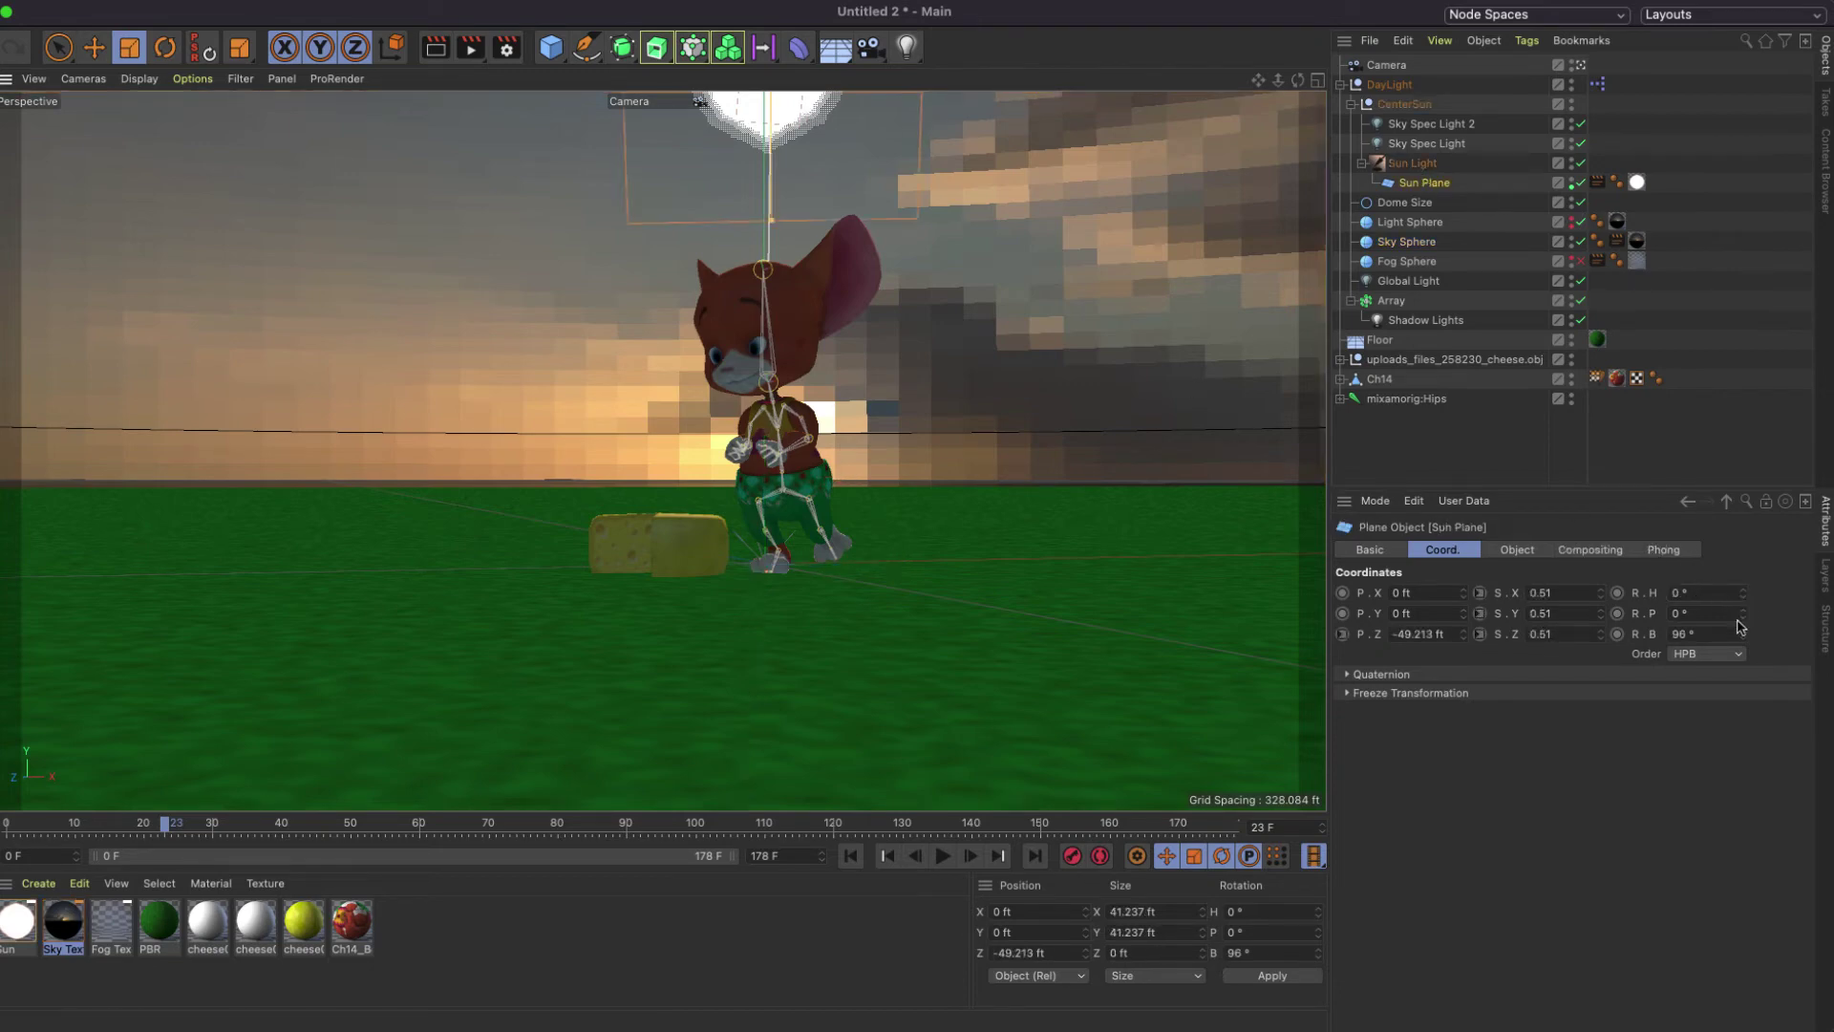
{"action": "left_click_drag", "start_coordinate": [1743, 633], "coordinate": [1742, 619]}
{"action": "left_click_drag", "start_coordinate": [1599, 613], "coordinate": [1639, 610]}
{"action": "key", "text": "ctrl+z"}
{"action": "left_click_drag", "start_coordinate": [1471, 597], "coordinate": [1467, 623]}
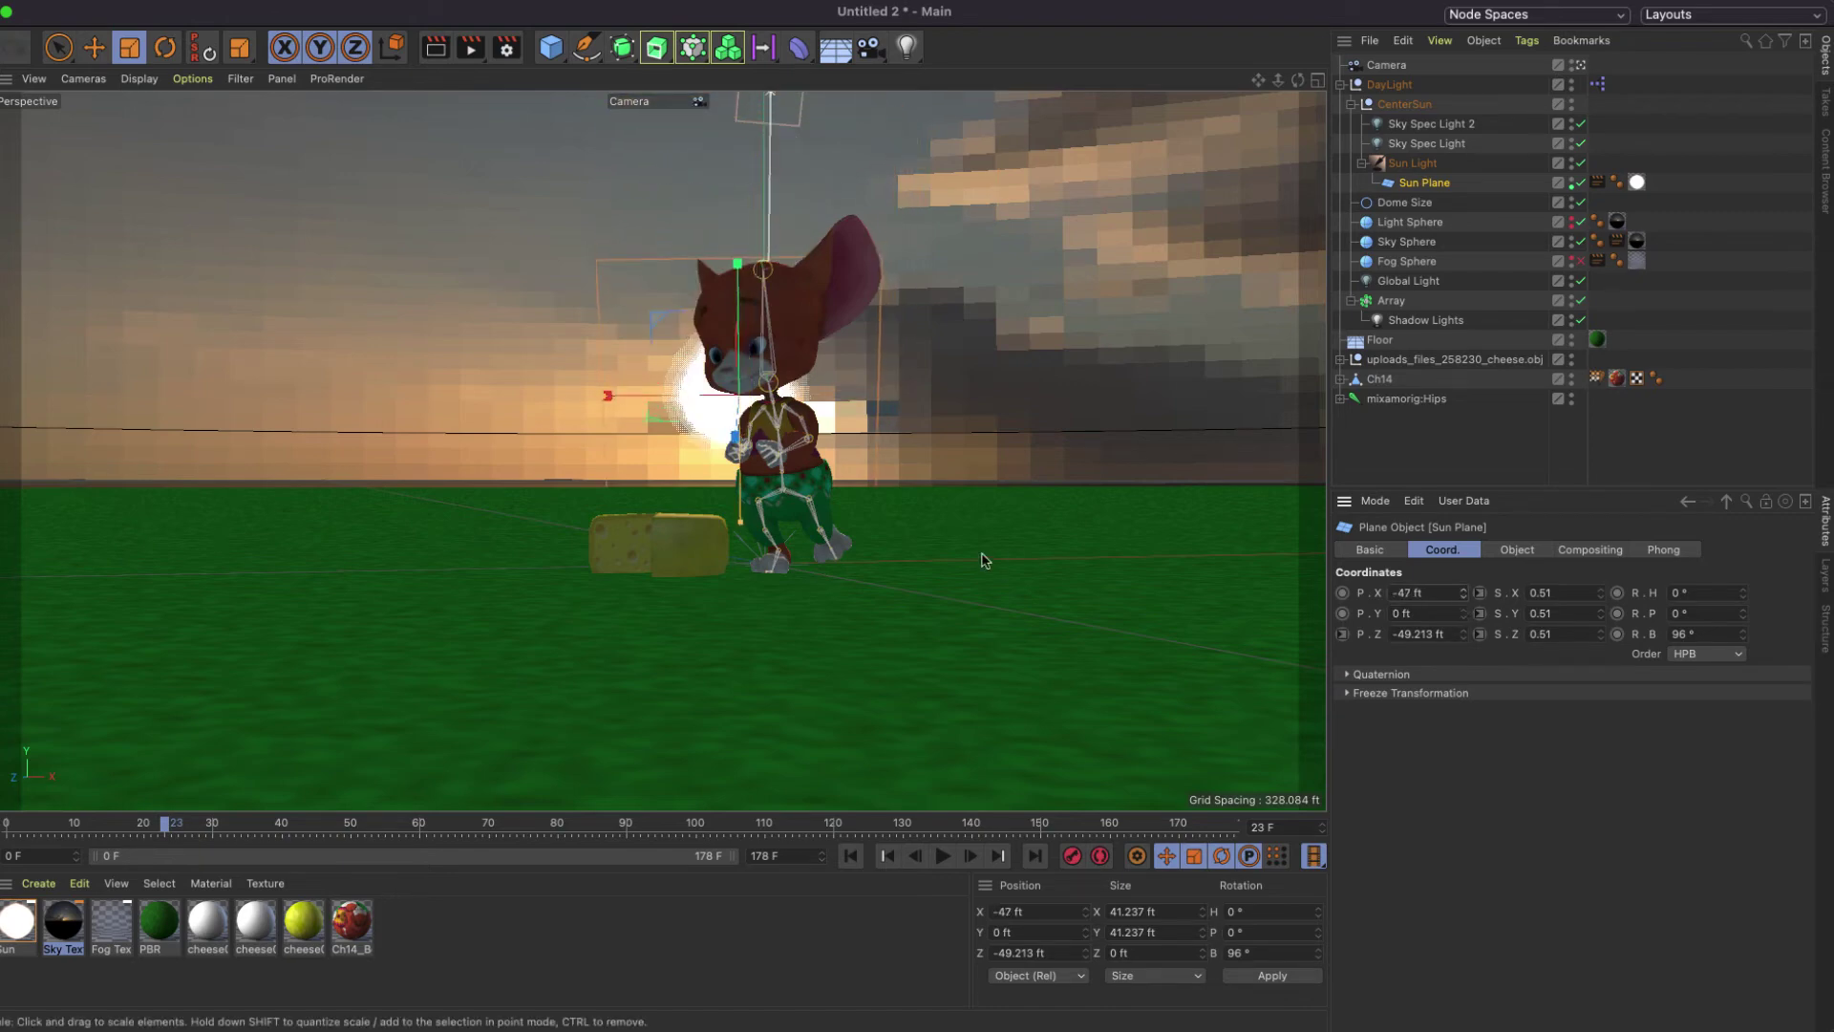
{"action": "left_click", "coordinate": [438, 56]}
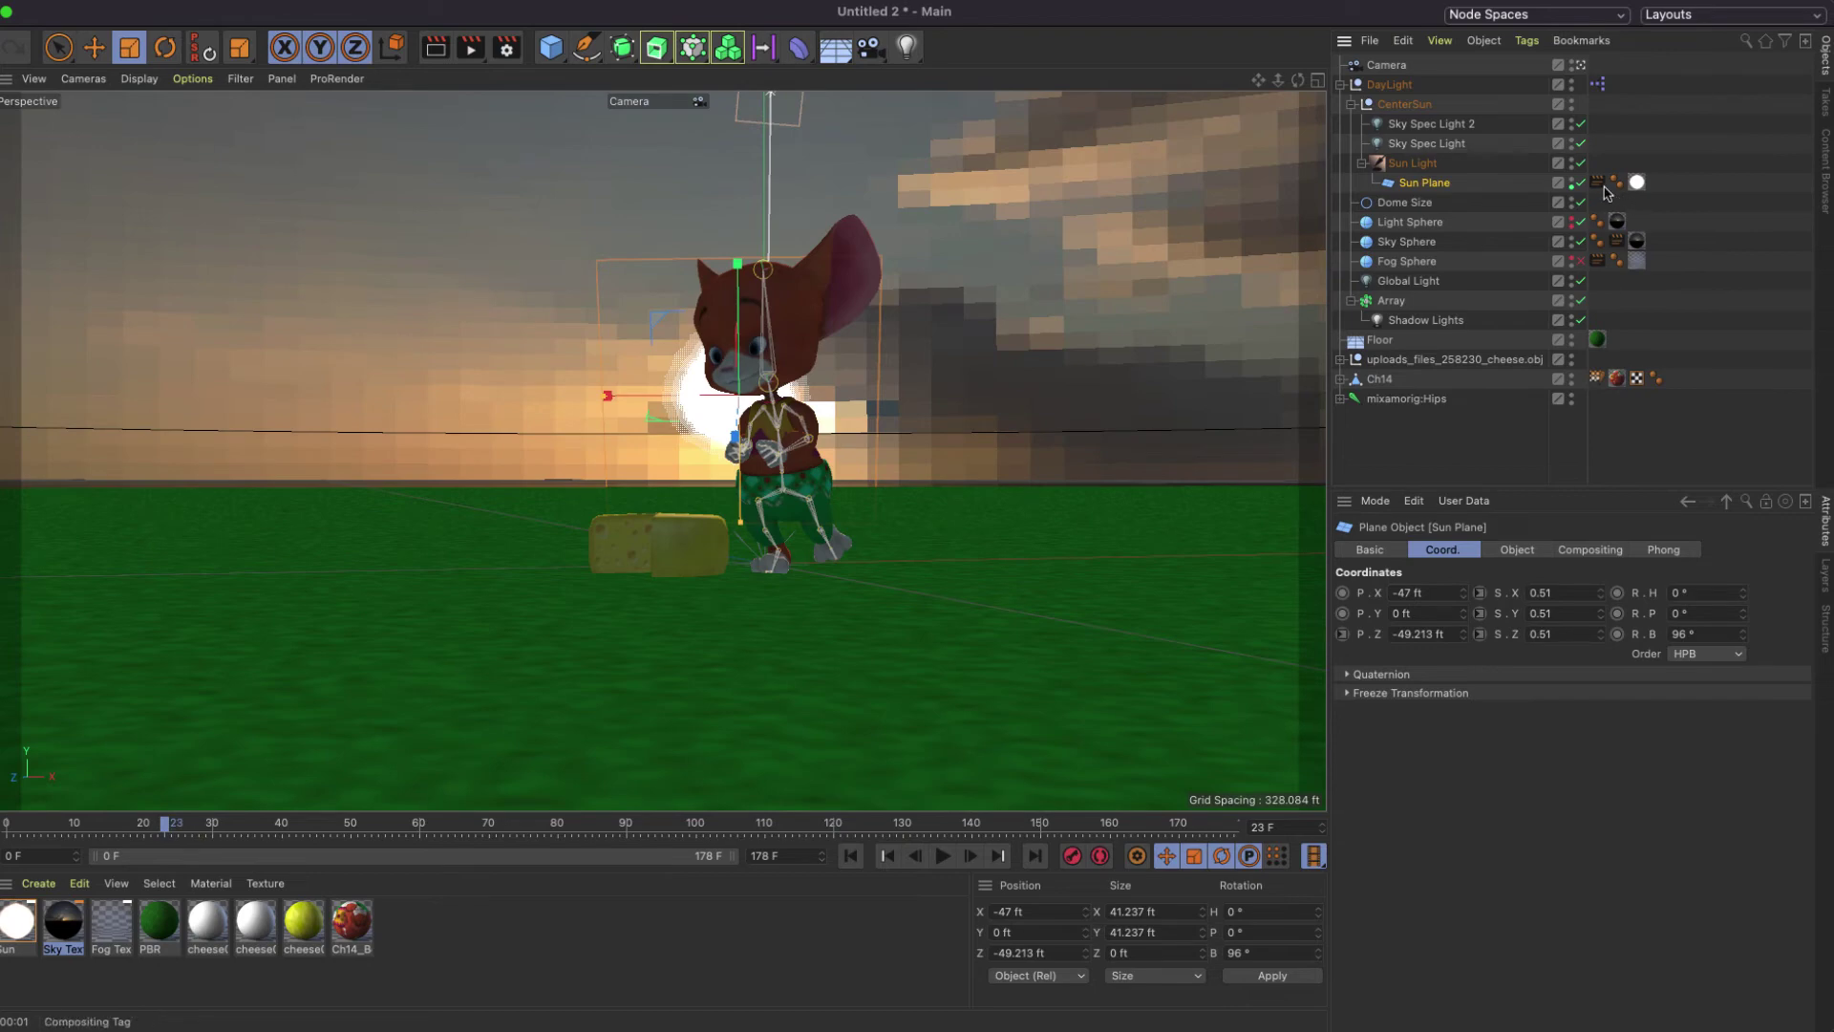
Hide the Sun Plane from the camera in its Compositing settings and re-render the view.
{"action": "left_click", "coordinate": [1598, 182]}
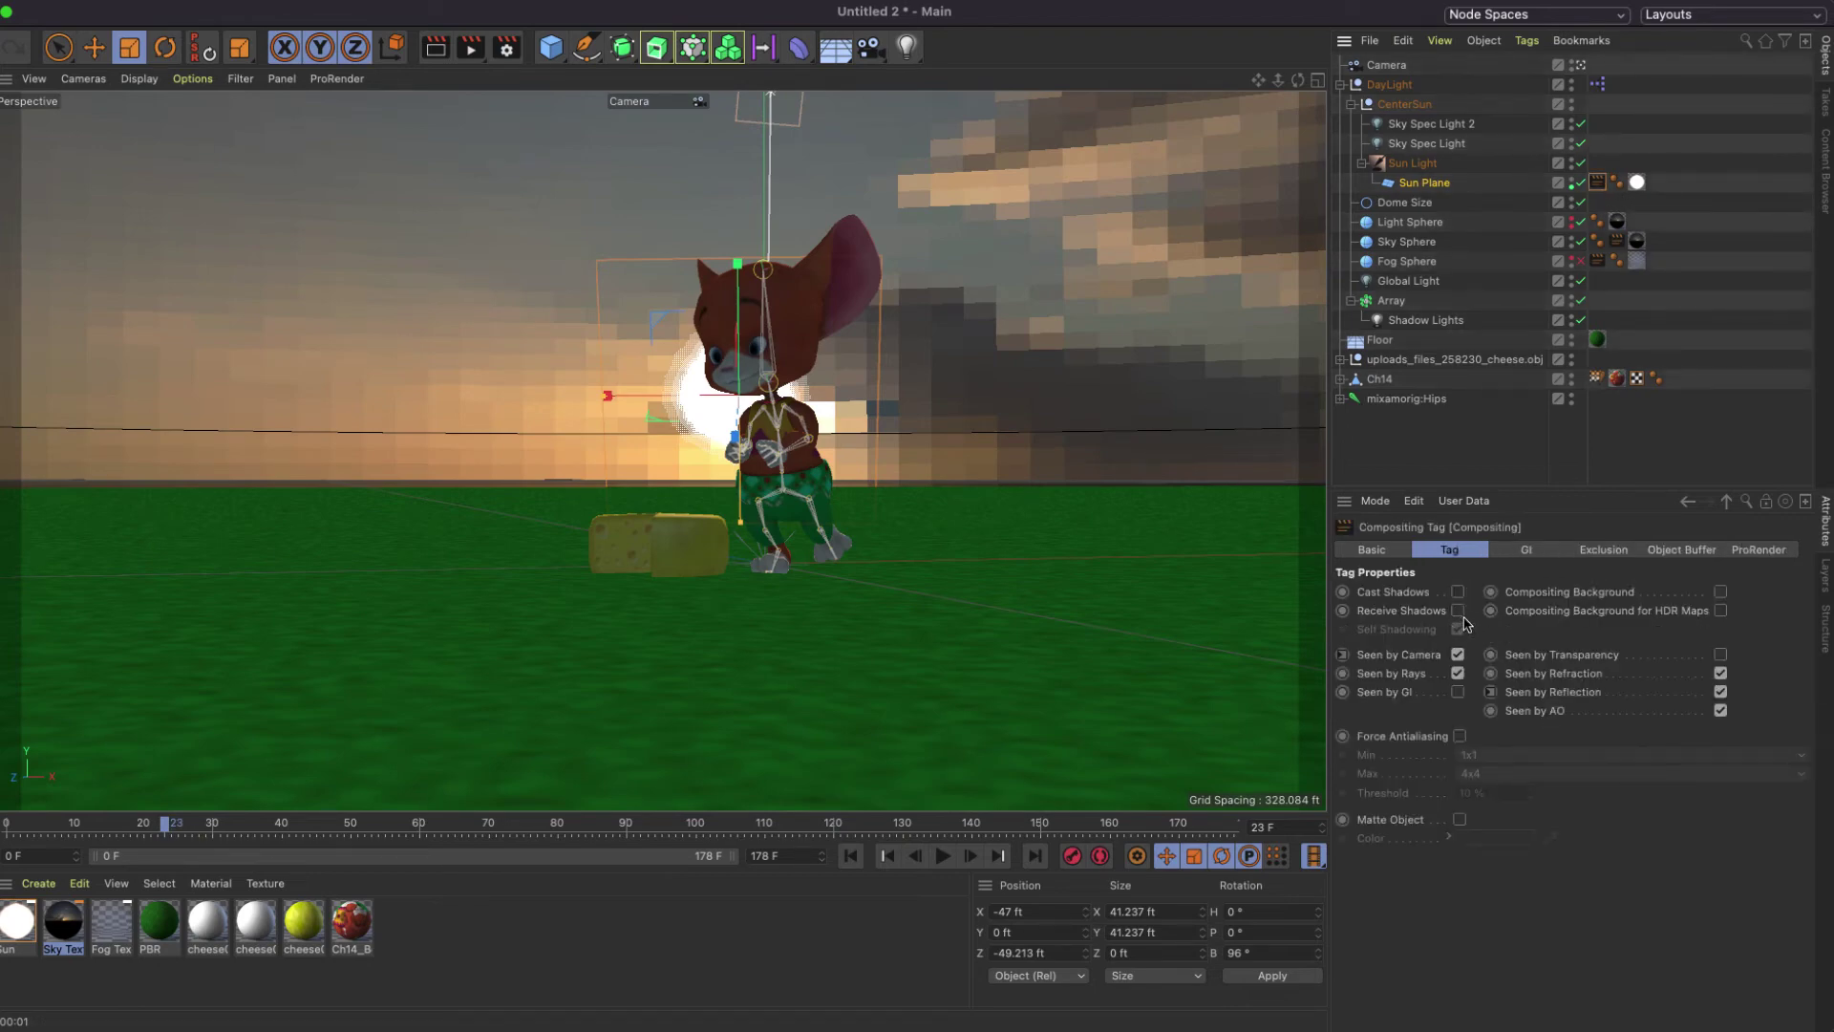
{"action": "left_click", "coordinate": [1458, 654]}
{"action": "left_click", "coordinate": [435, 48]}
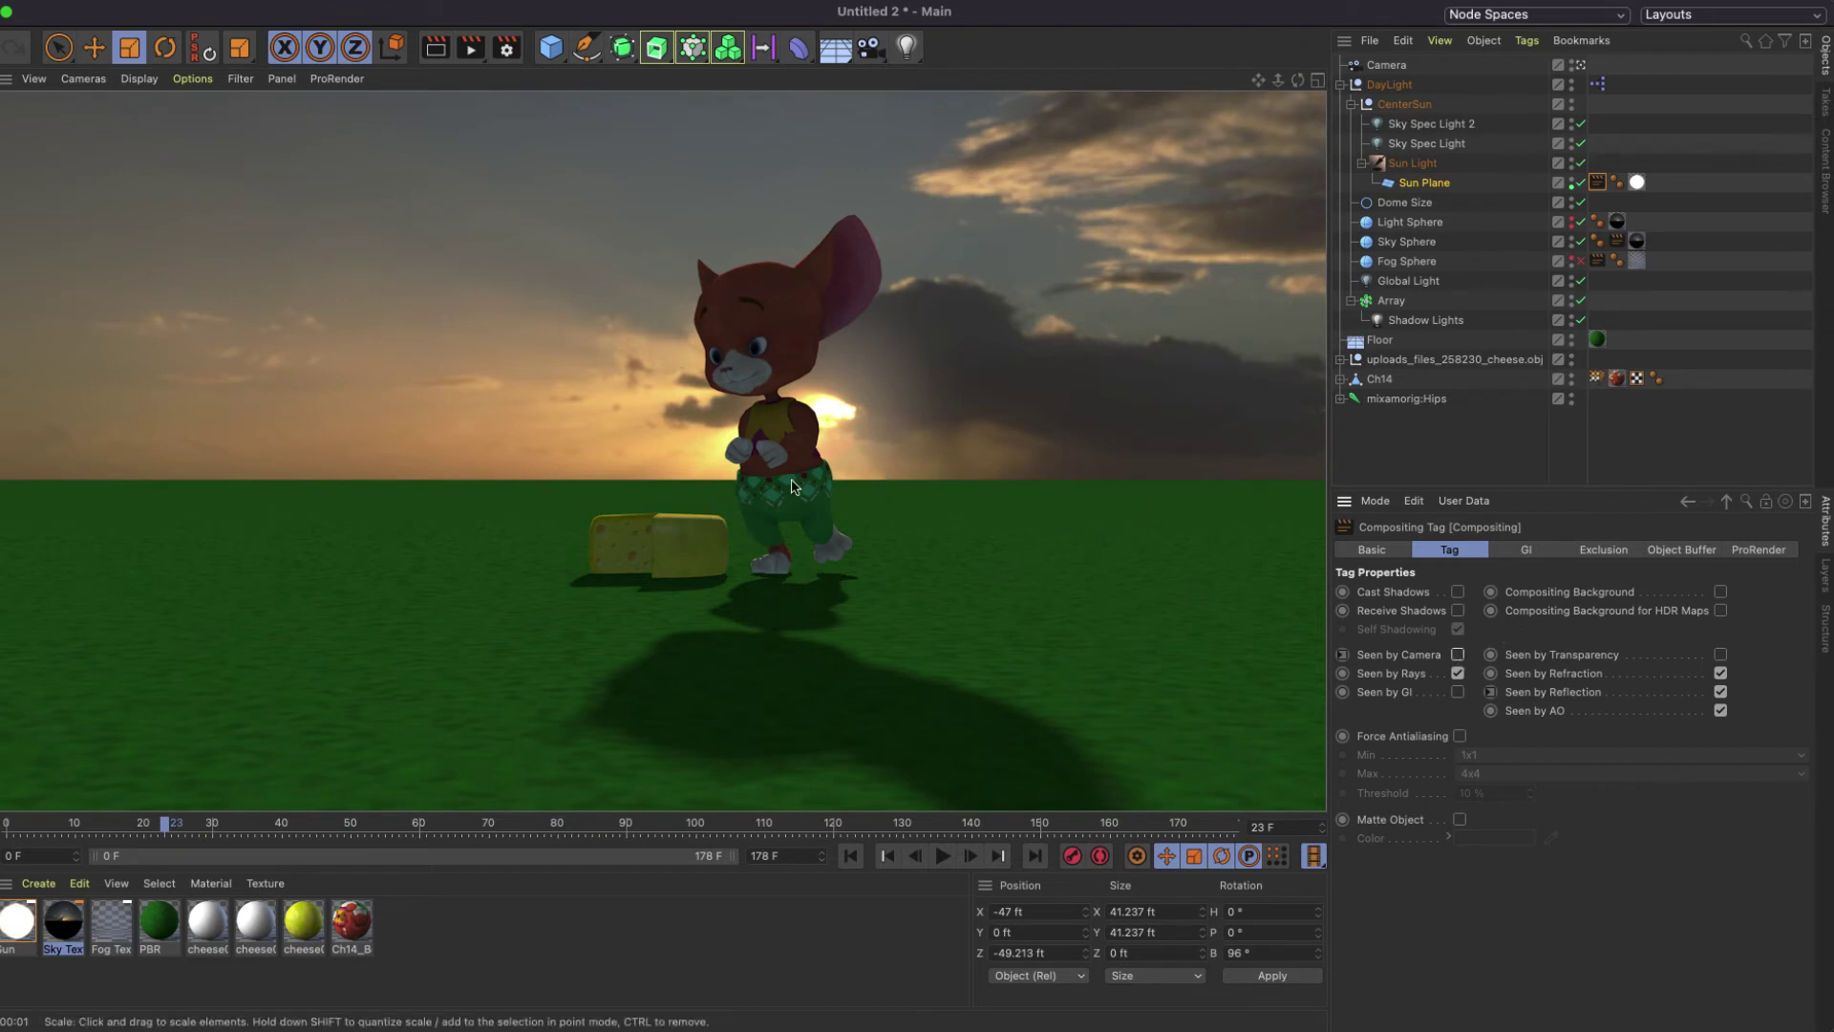
{"action": "scroll", "coordinate": [751, 475], "scroll_direction": "up", "scroll_amount": 6}
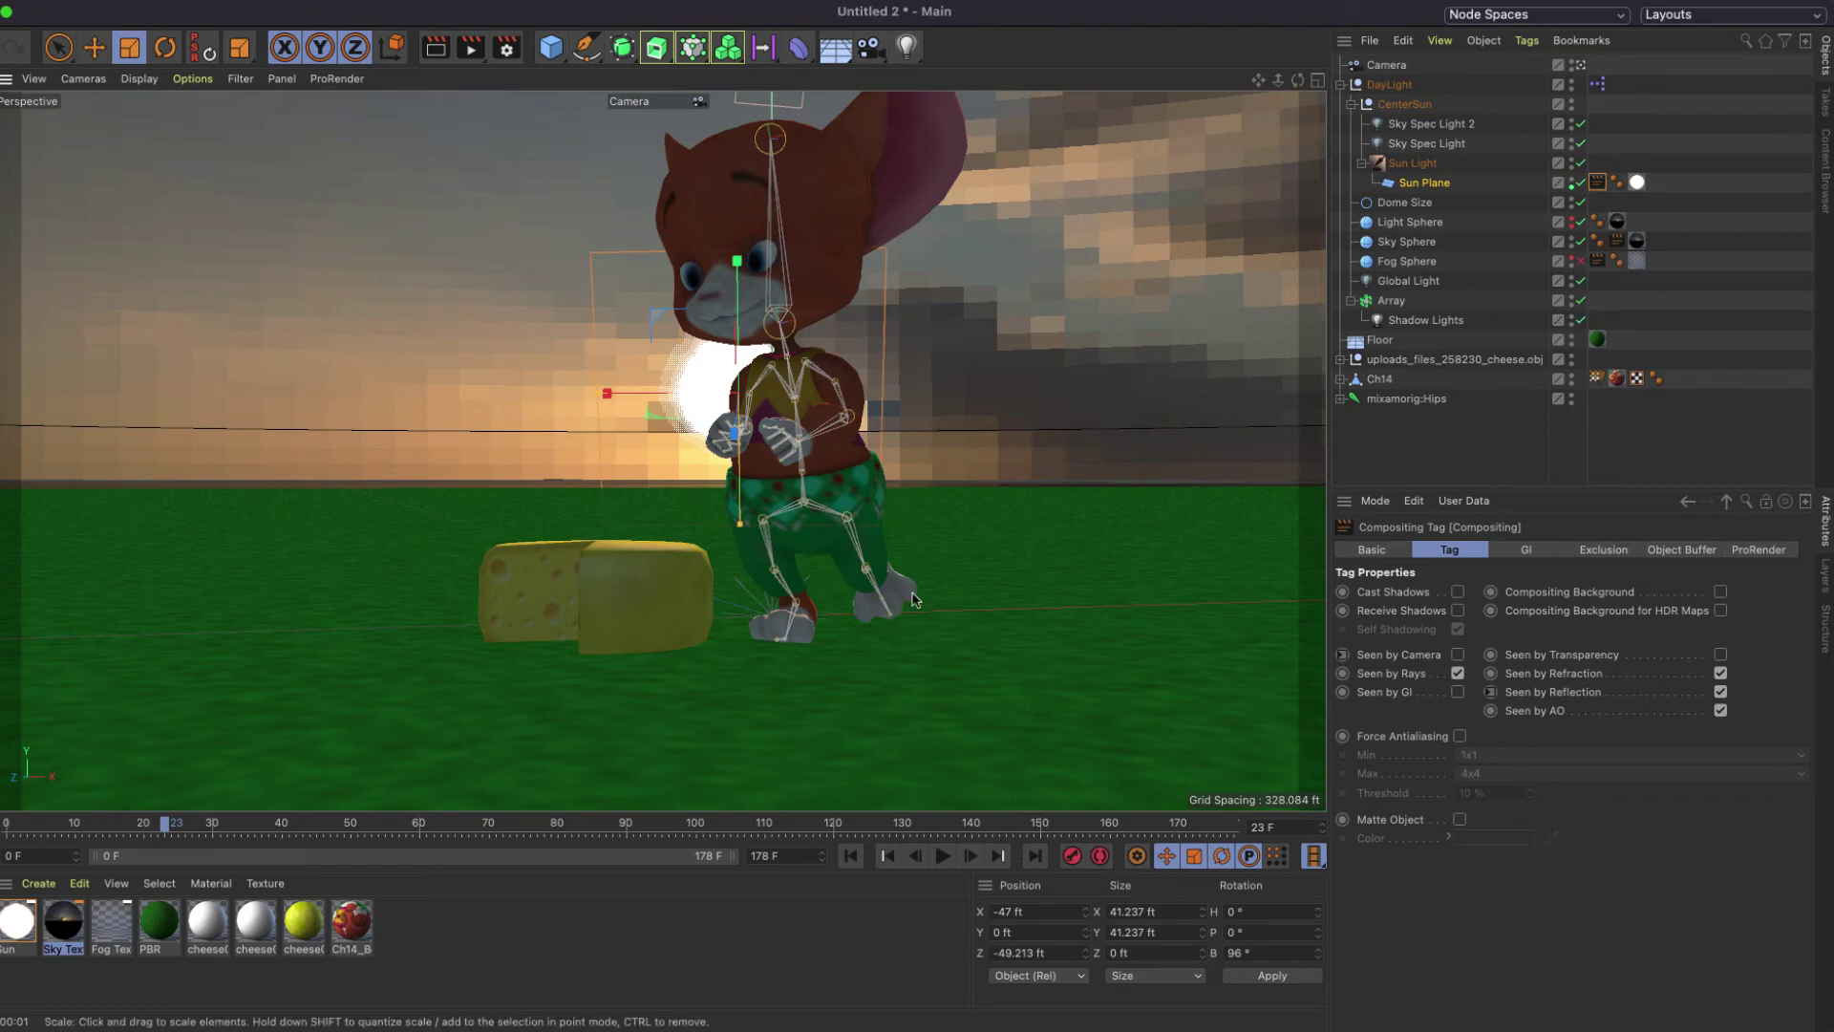
Scrub the dance between frames 13 and 144, orbit around the mouse, and play it back to frame 25.
{"action": "left_click_drag", "start_coordinate": [168, 827], "coordinate": [6, 830]}
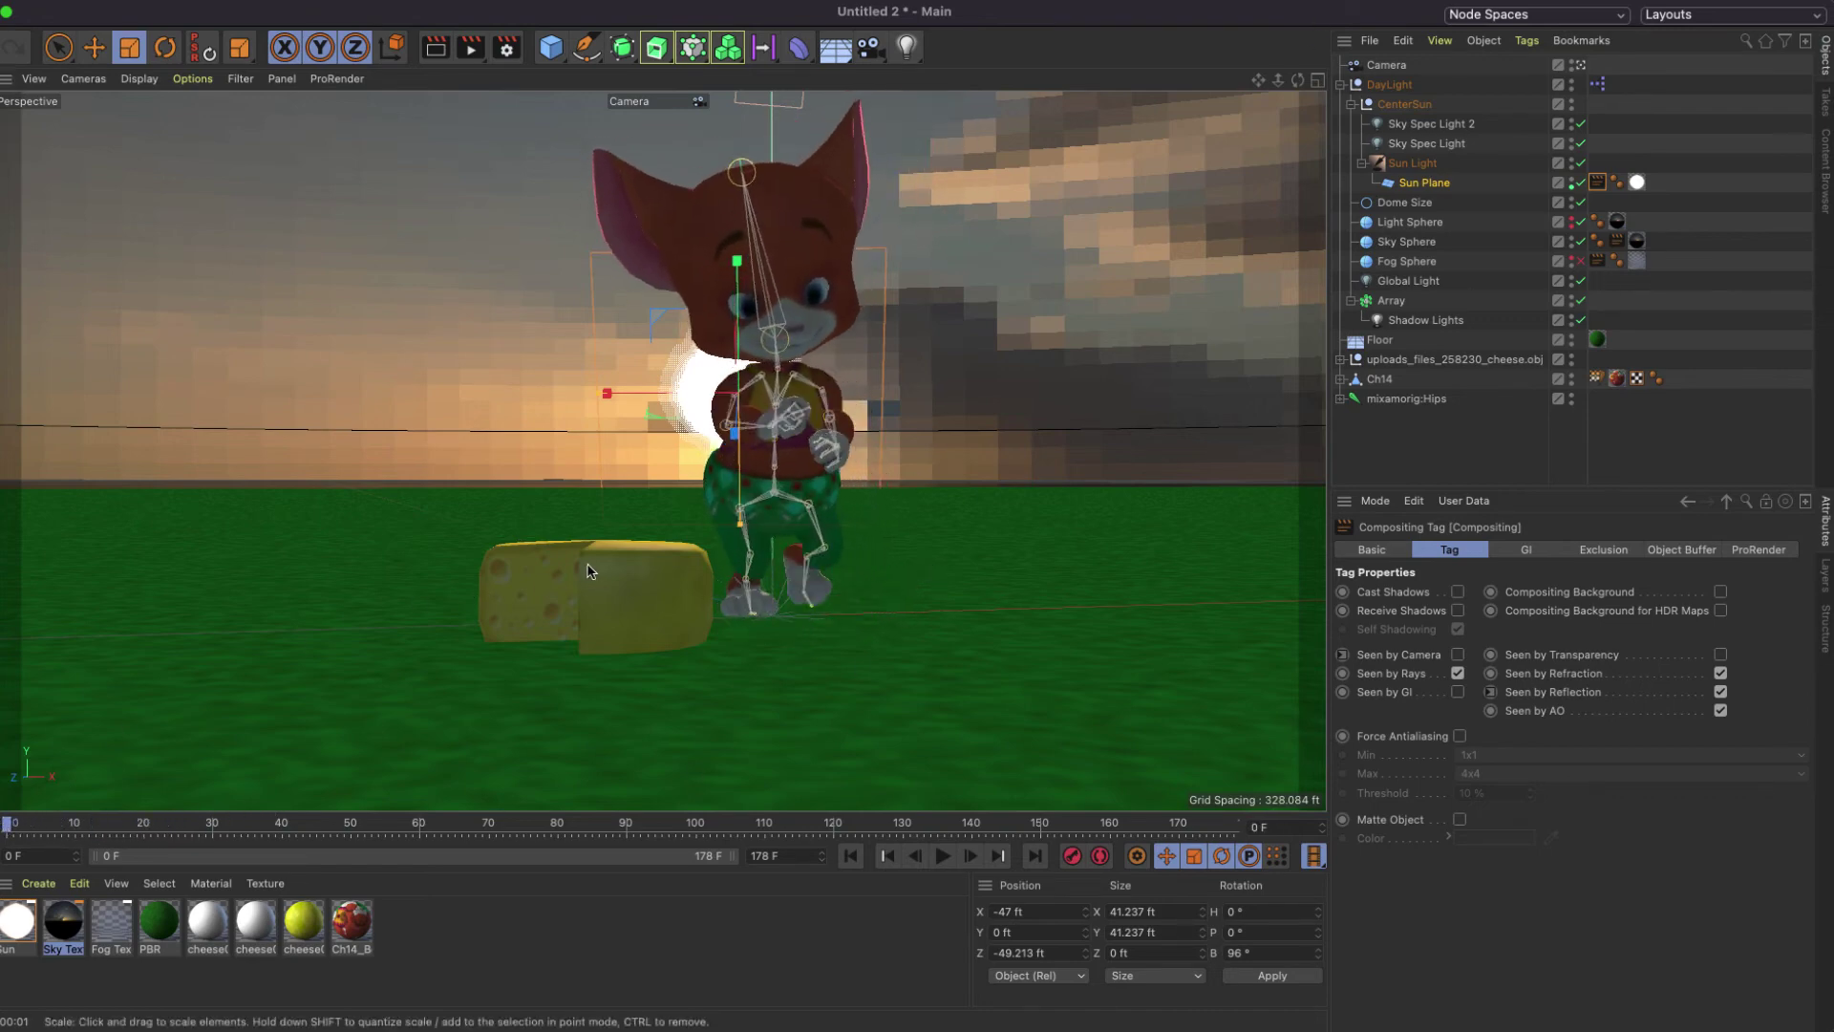
{"action": "left_click_drag", "start_coordinate": [595, 570], "coordinate": [729, 578], "text": "alt"}
{"action": "left_click_drag", "start_coordinate": [532, 598], "coordinate": [597, 600], "text": "alt"}
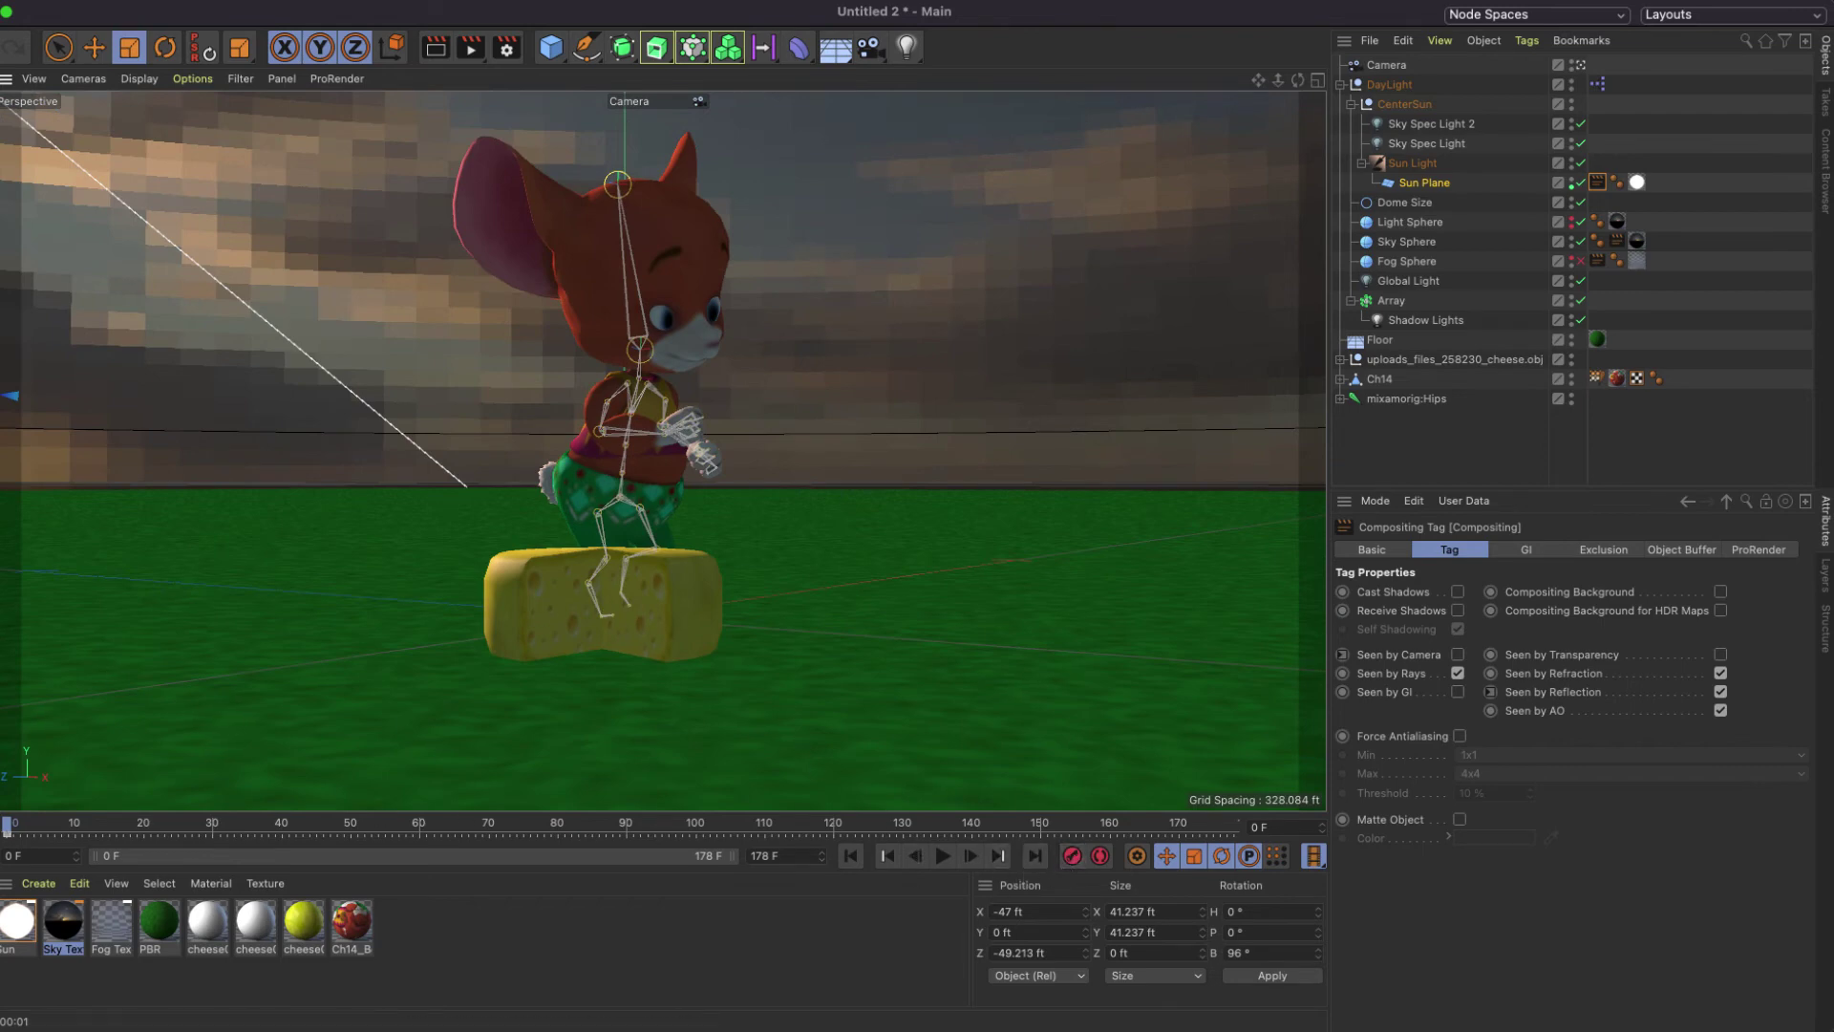
{"action": "left_click_drag", "start_coordinate": [7, 828], "coordinate": [1242, 827]}
{"action": "left_click_drag", "start_coordinate": [576, 592], "coordinate": [374, 591], "text": "alt"}
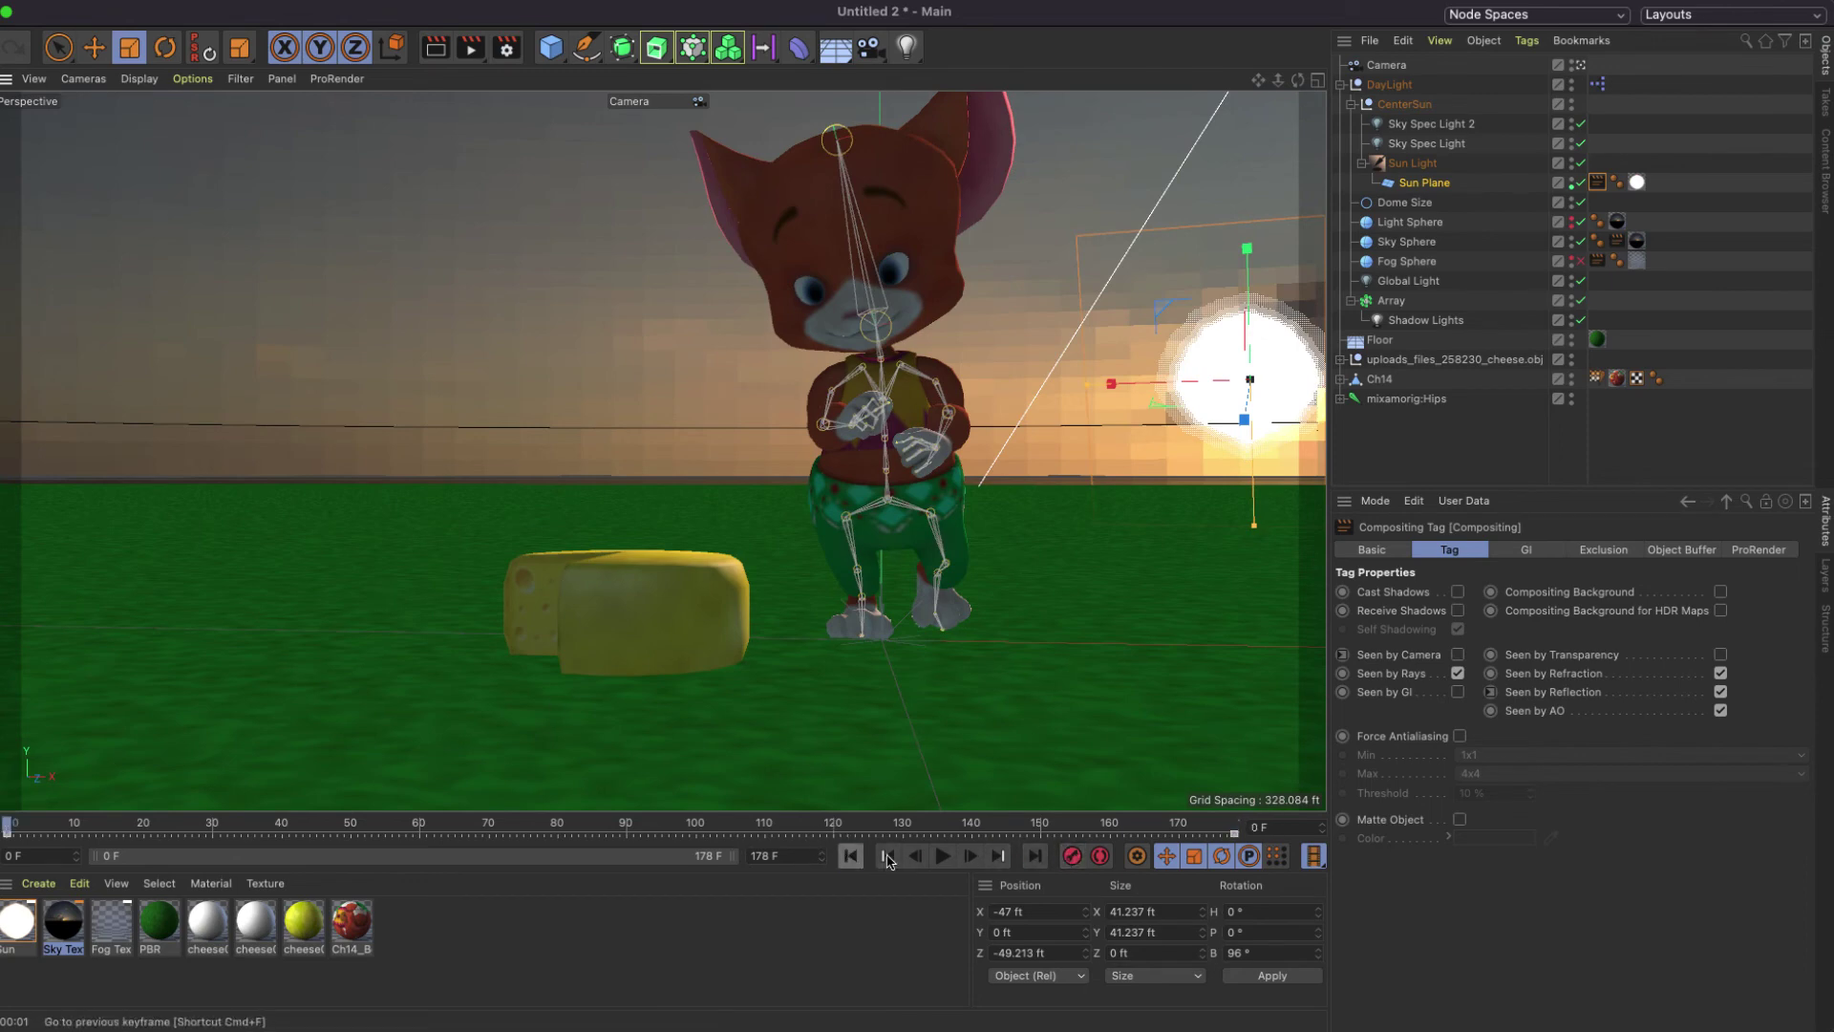
{"action": "left_click", "coordinate": [942, 857]}
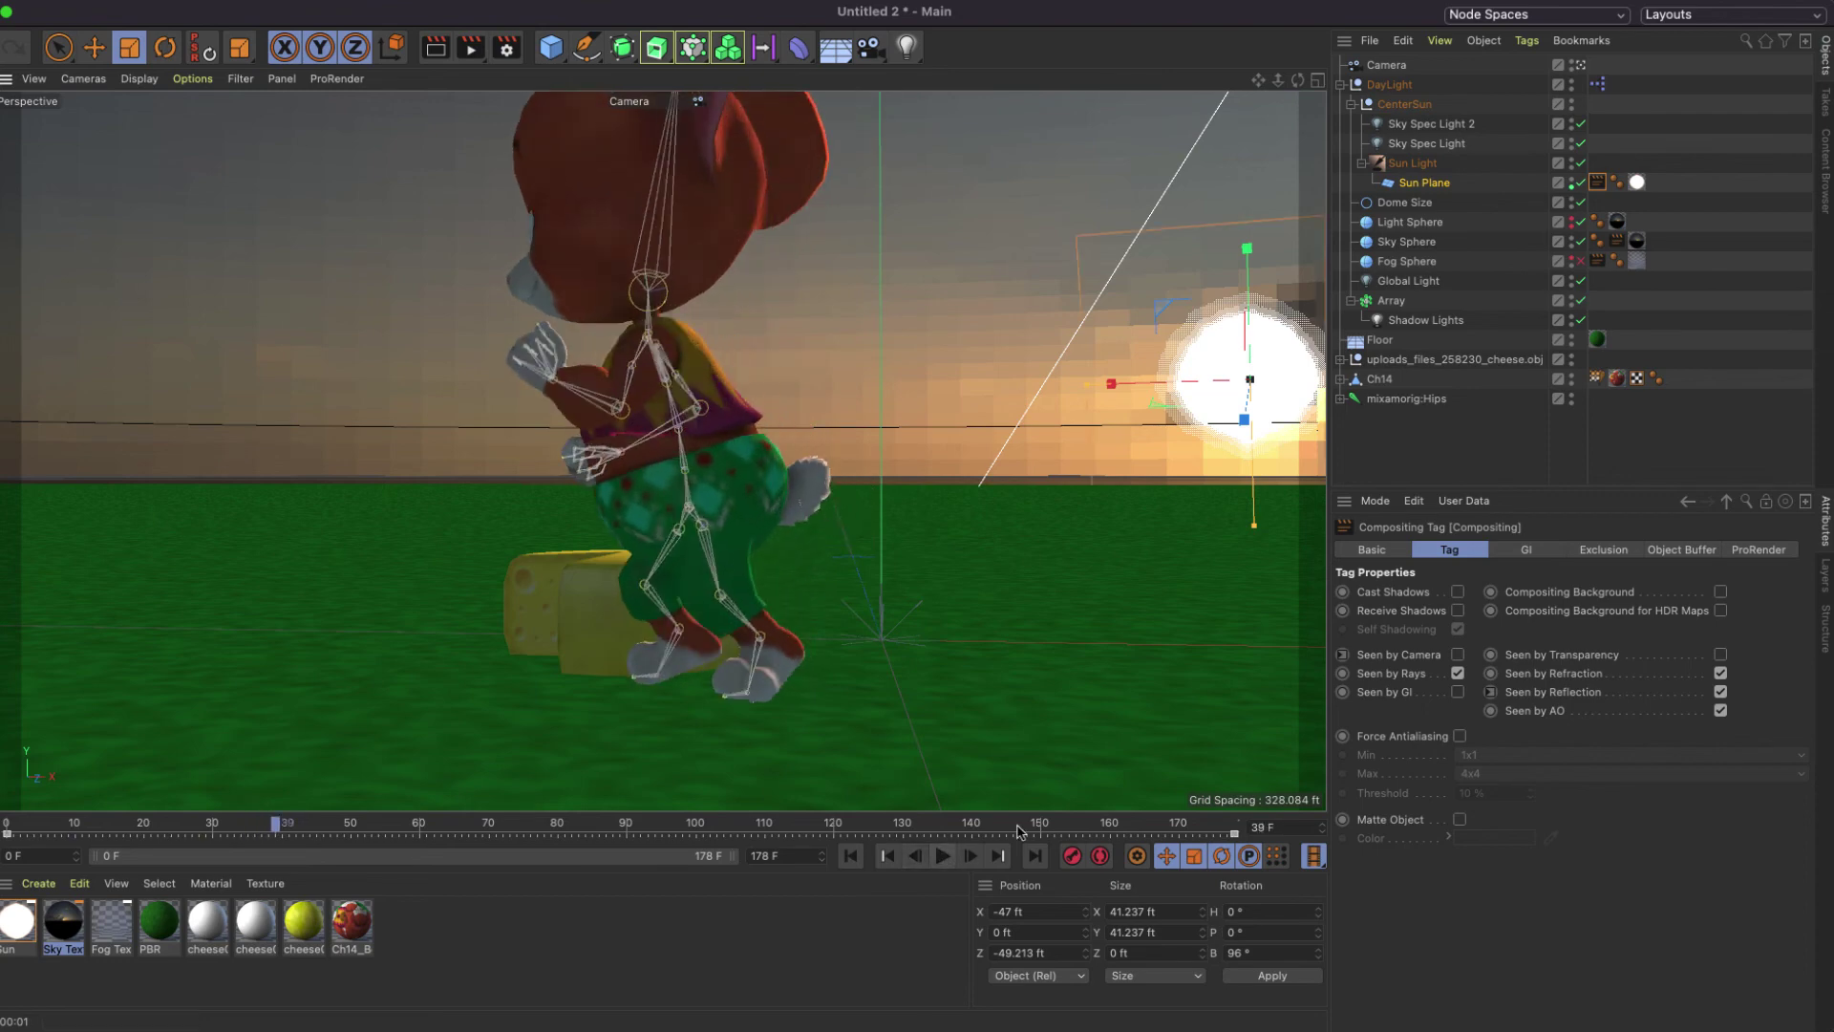
{"action": "left_click", "coordinate": [850, 856]}
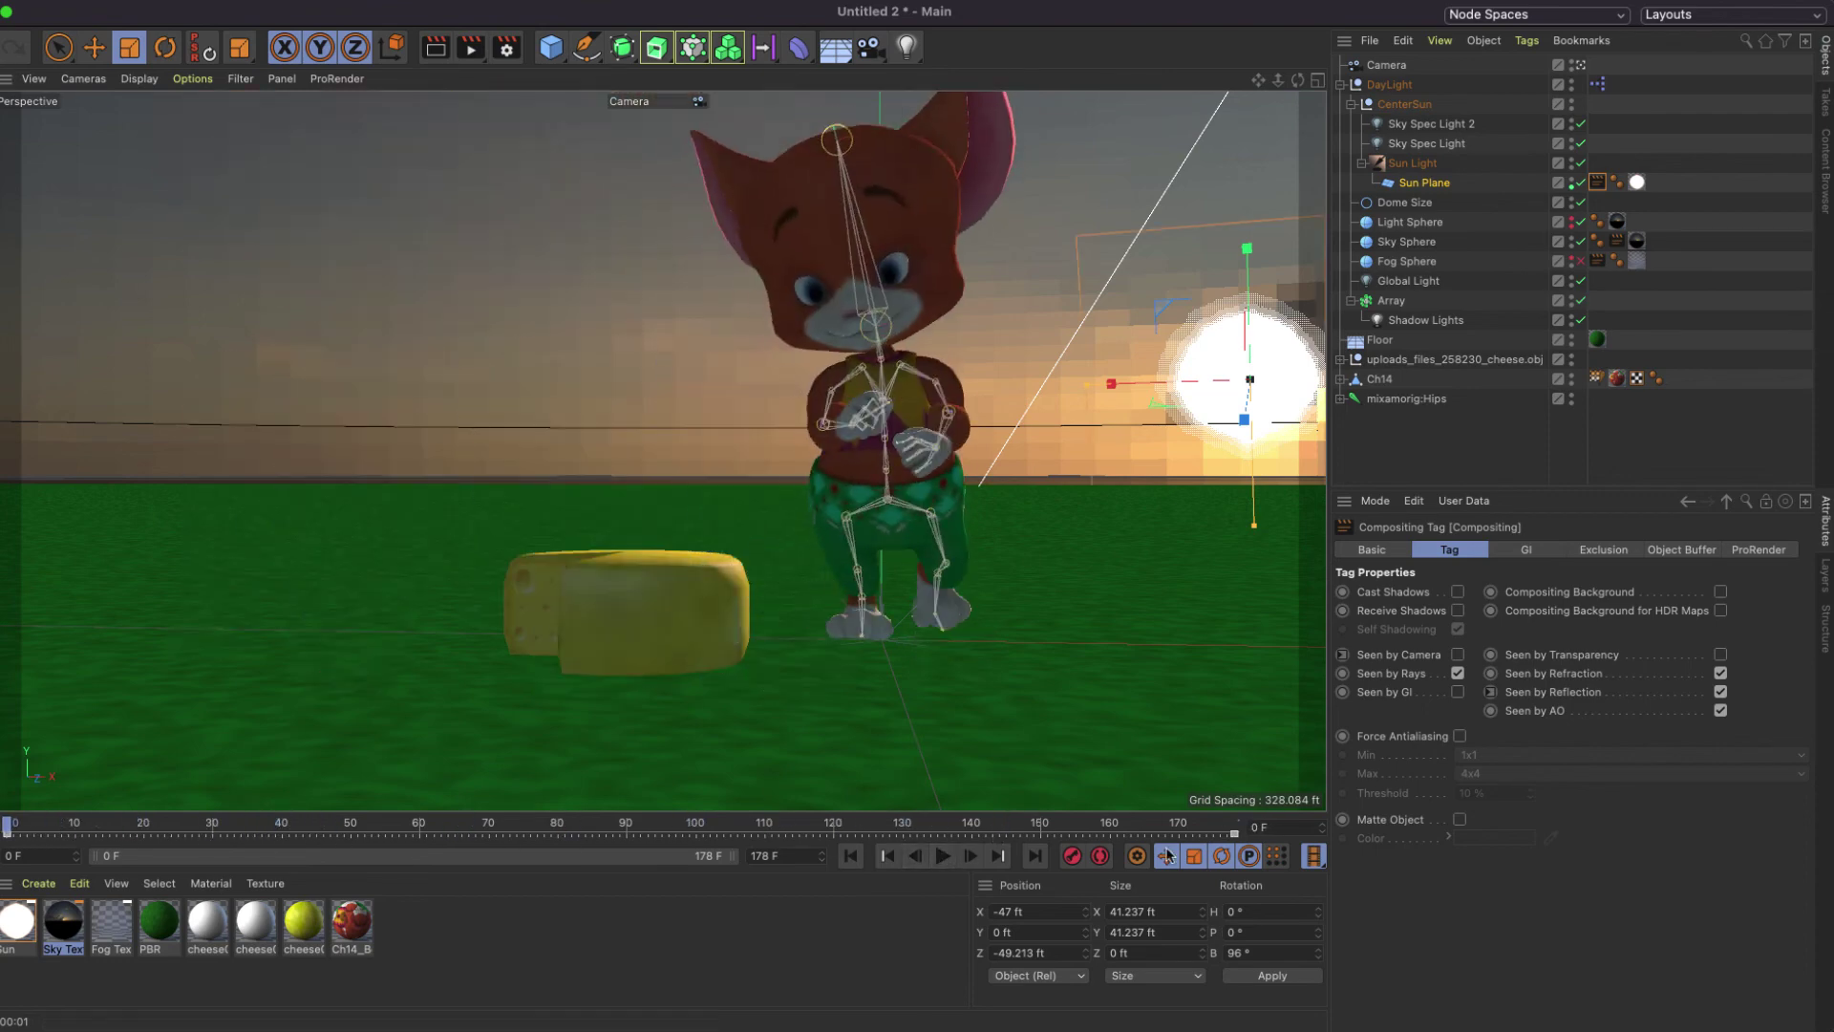
{"action": "left_click", "coordinate": [942, 857]}
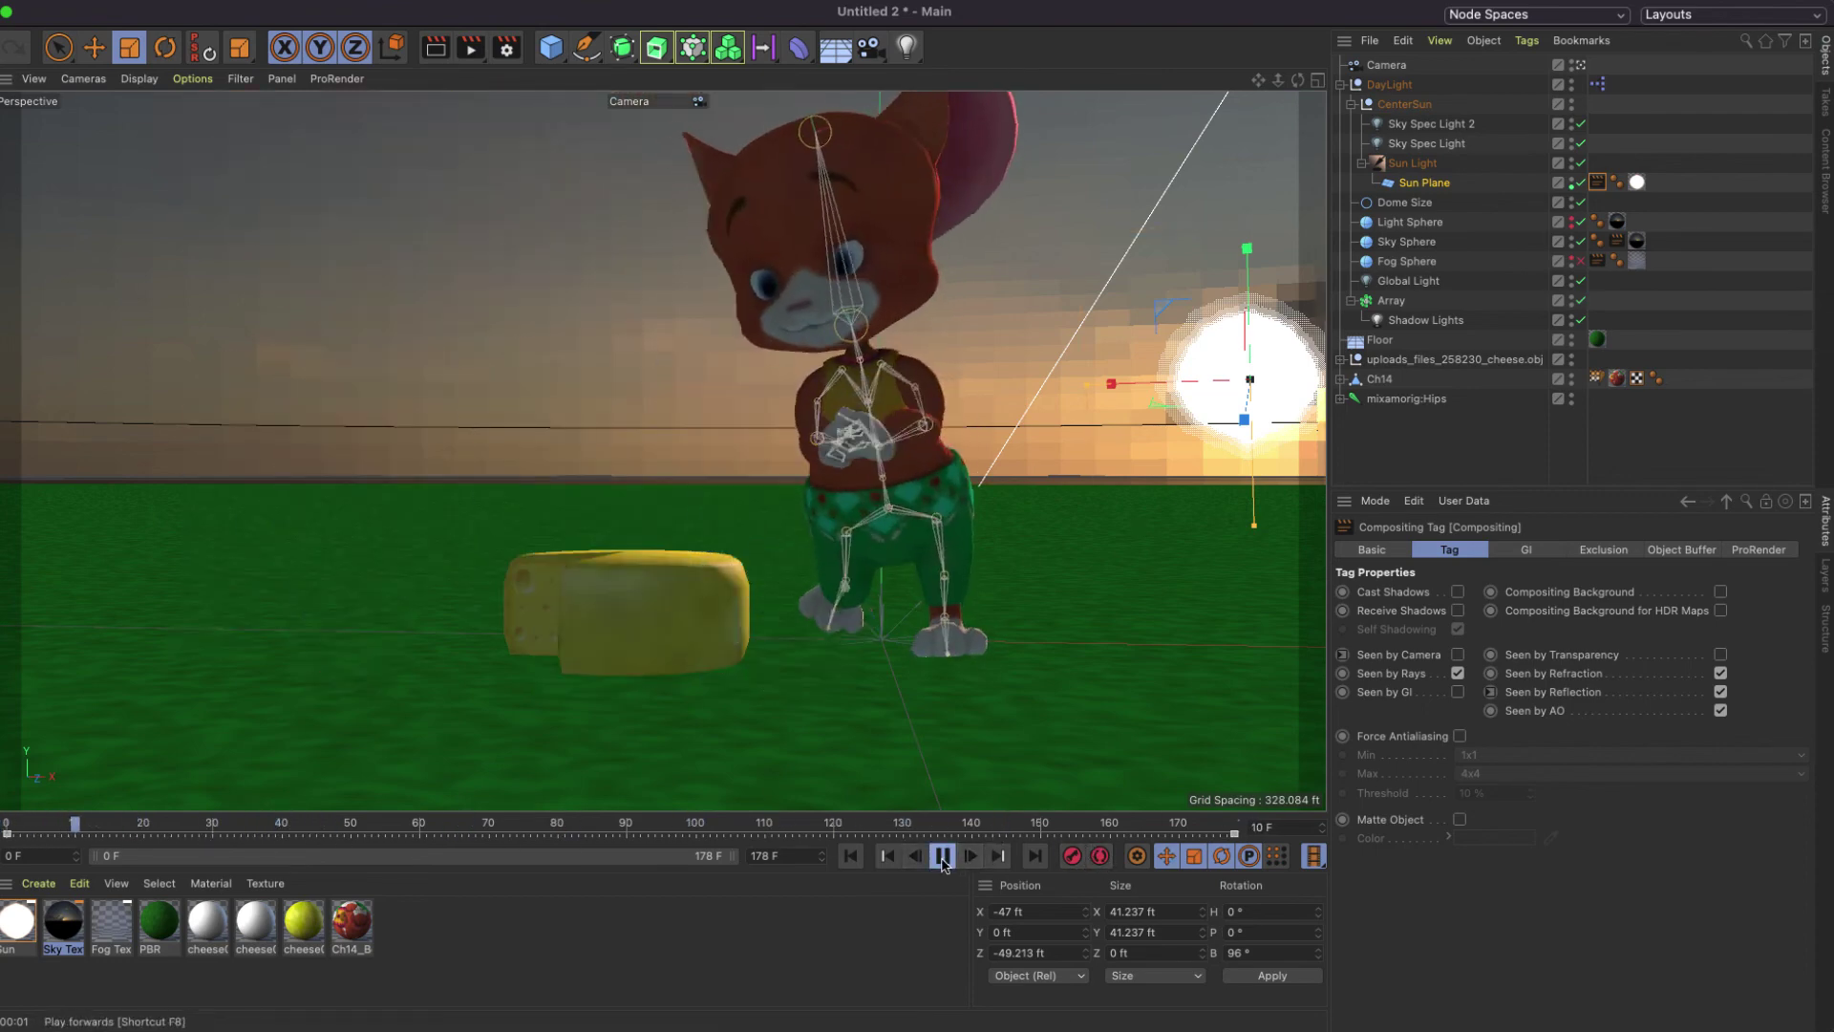
{"action": "left_click", "coordinate": [942, 857]}
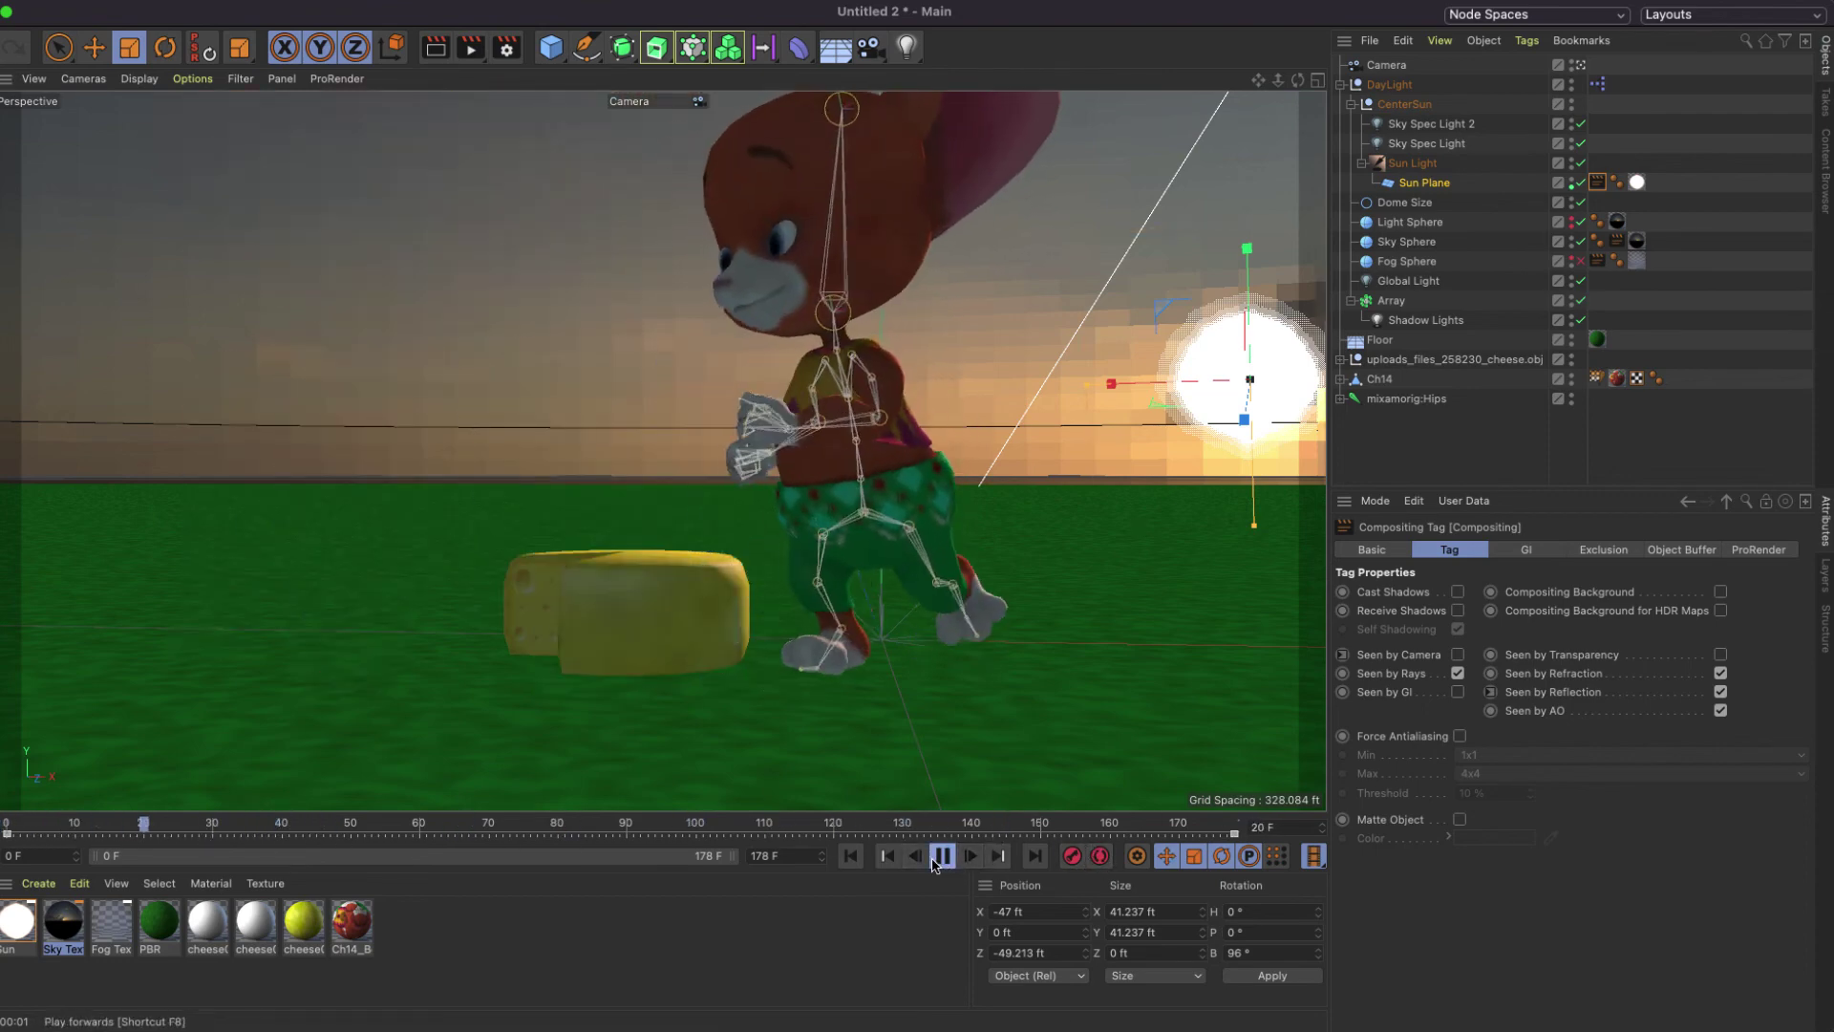
Frame the opening camera view at frame 0 and record a camera keyframe.
{"action": "left_click", "coordinate": [1386, 65]}
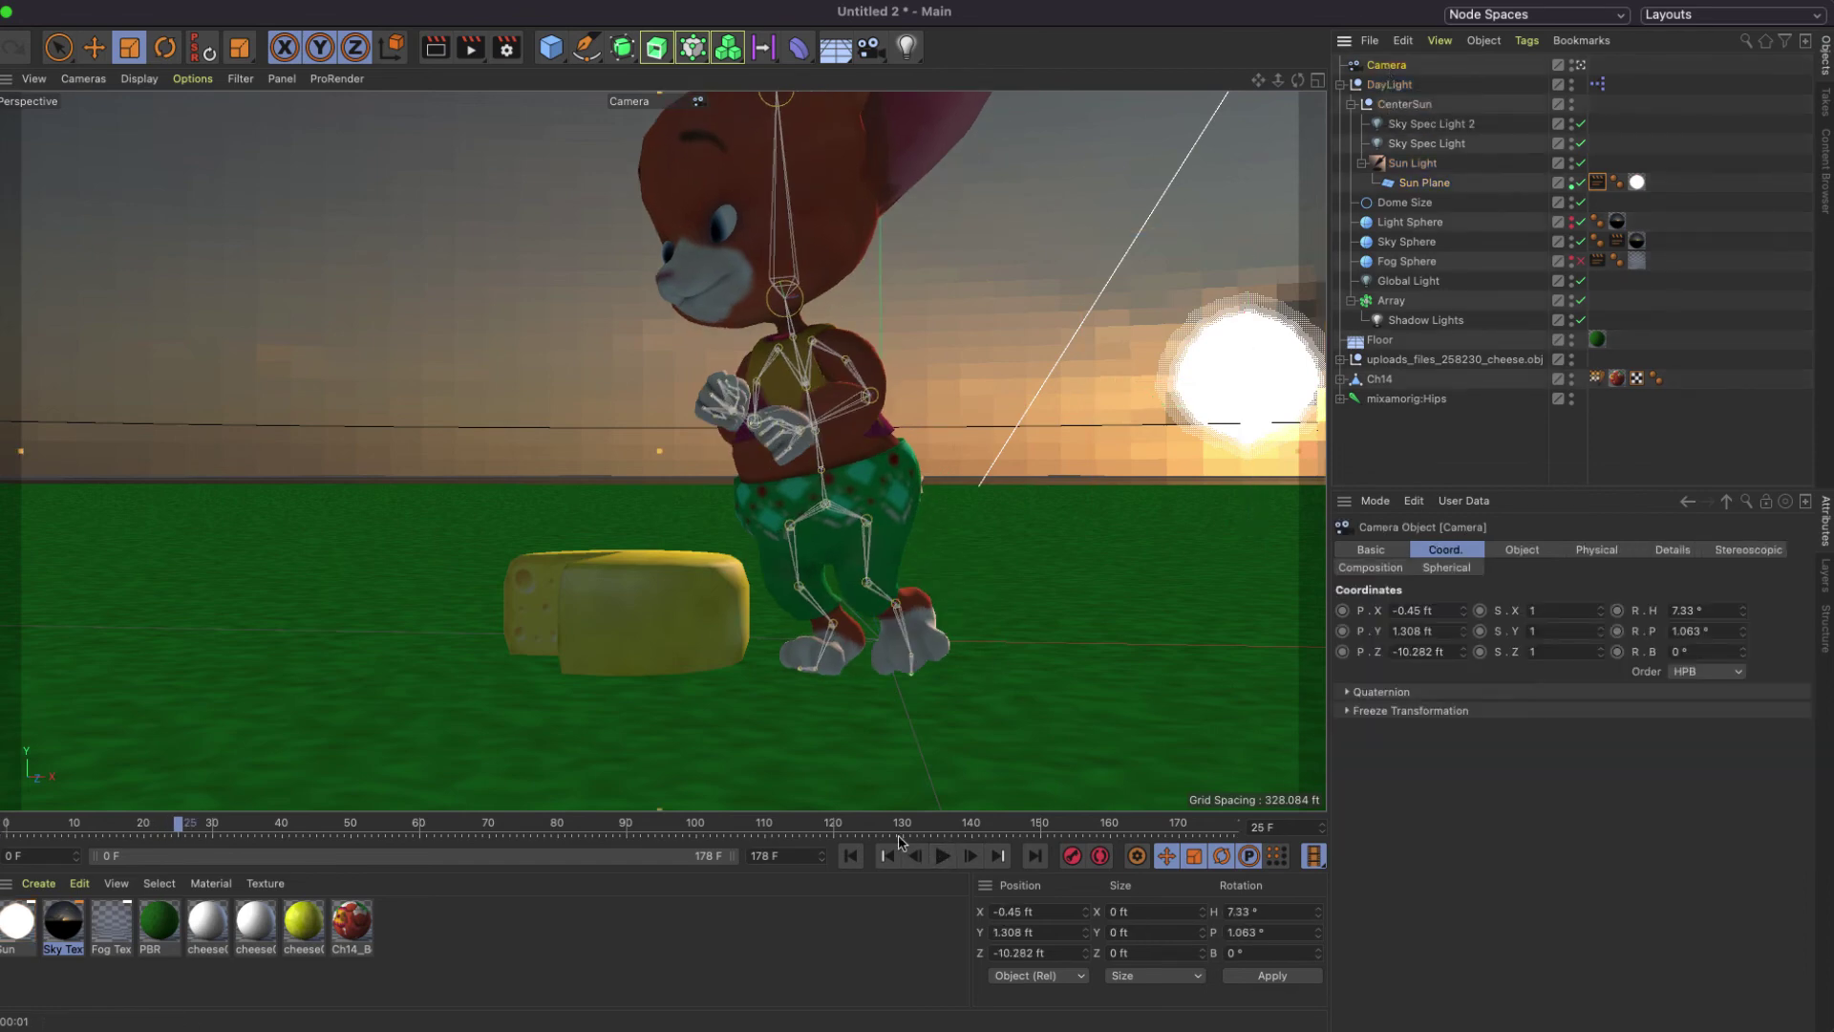
{"action": "left_click_drag", "start_coordinate": [176, 827], "coordinate": [6, 827]}
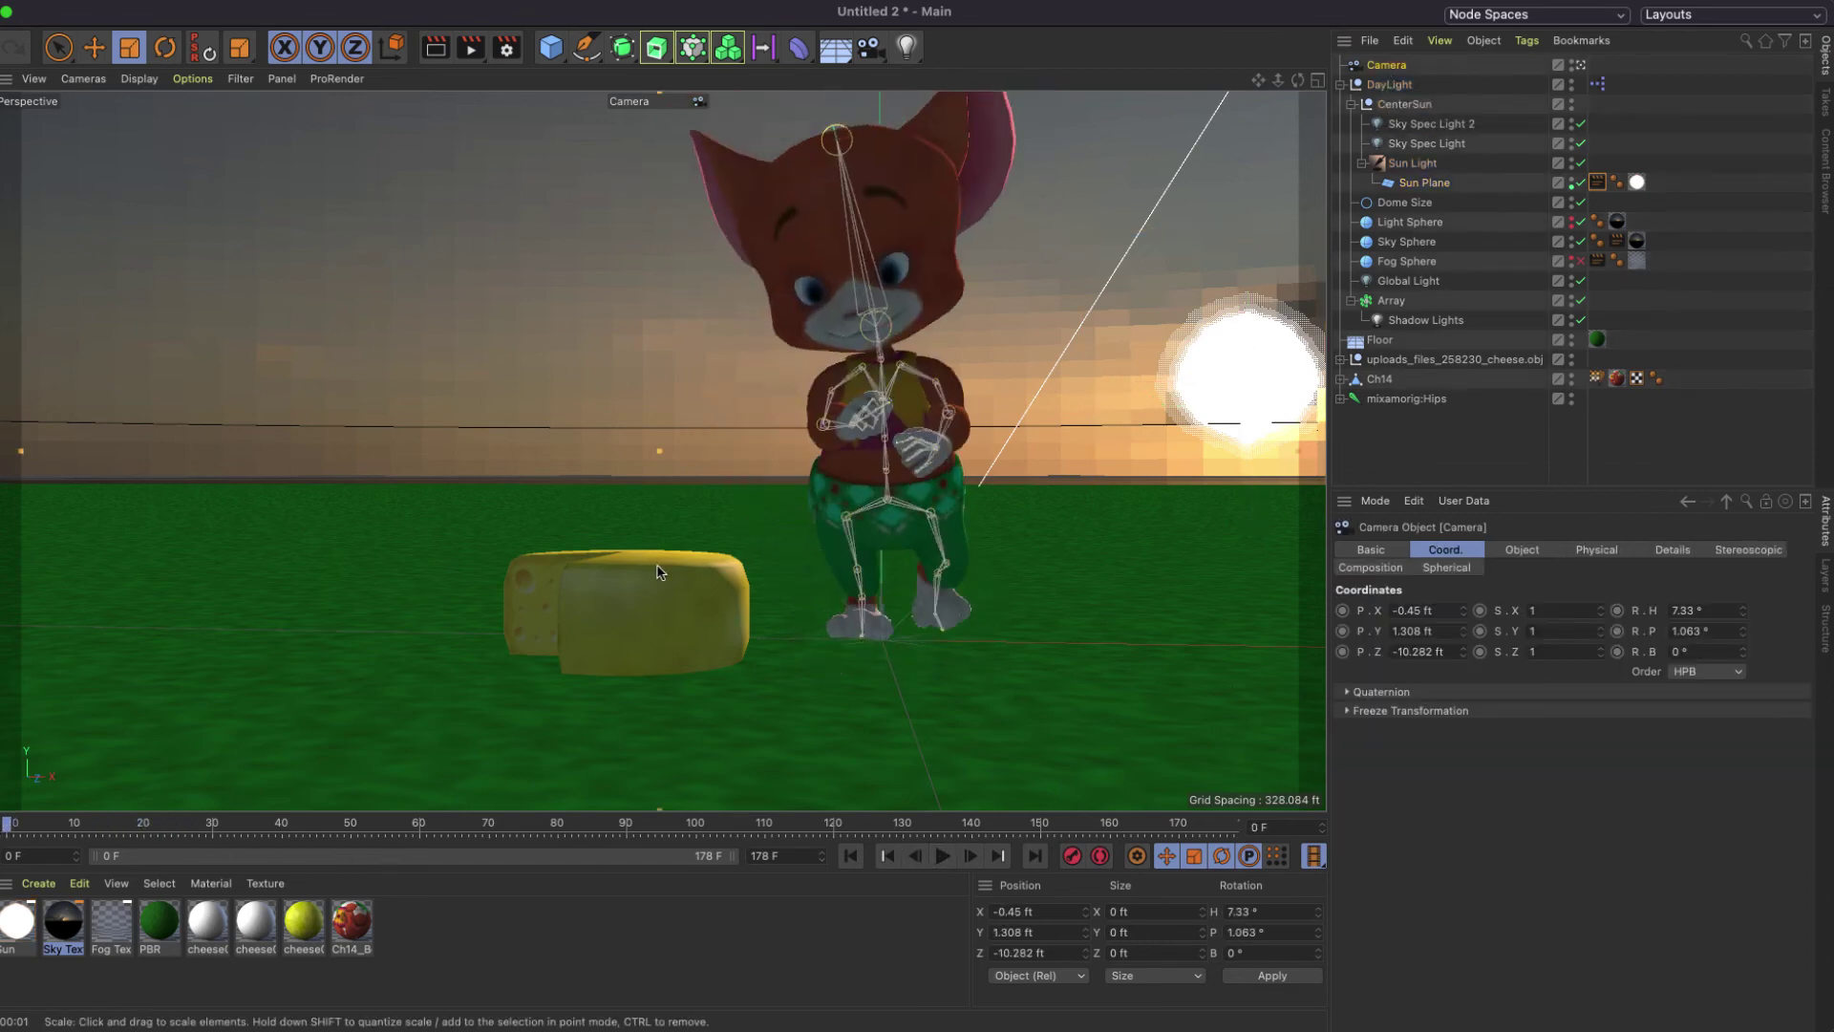
{"action": "left_click_drag", "start_coordinate": [636, 583], "coordinate": [823, 581], "text": "alt"}
{"action": "left_click", "coordinate": [1072, 855]}
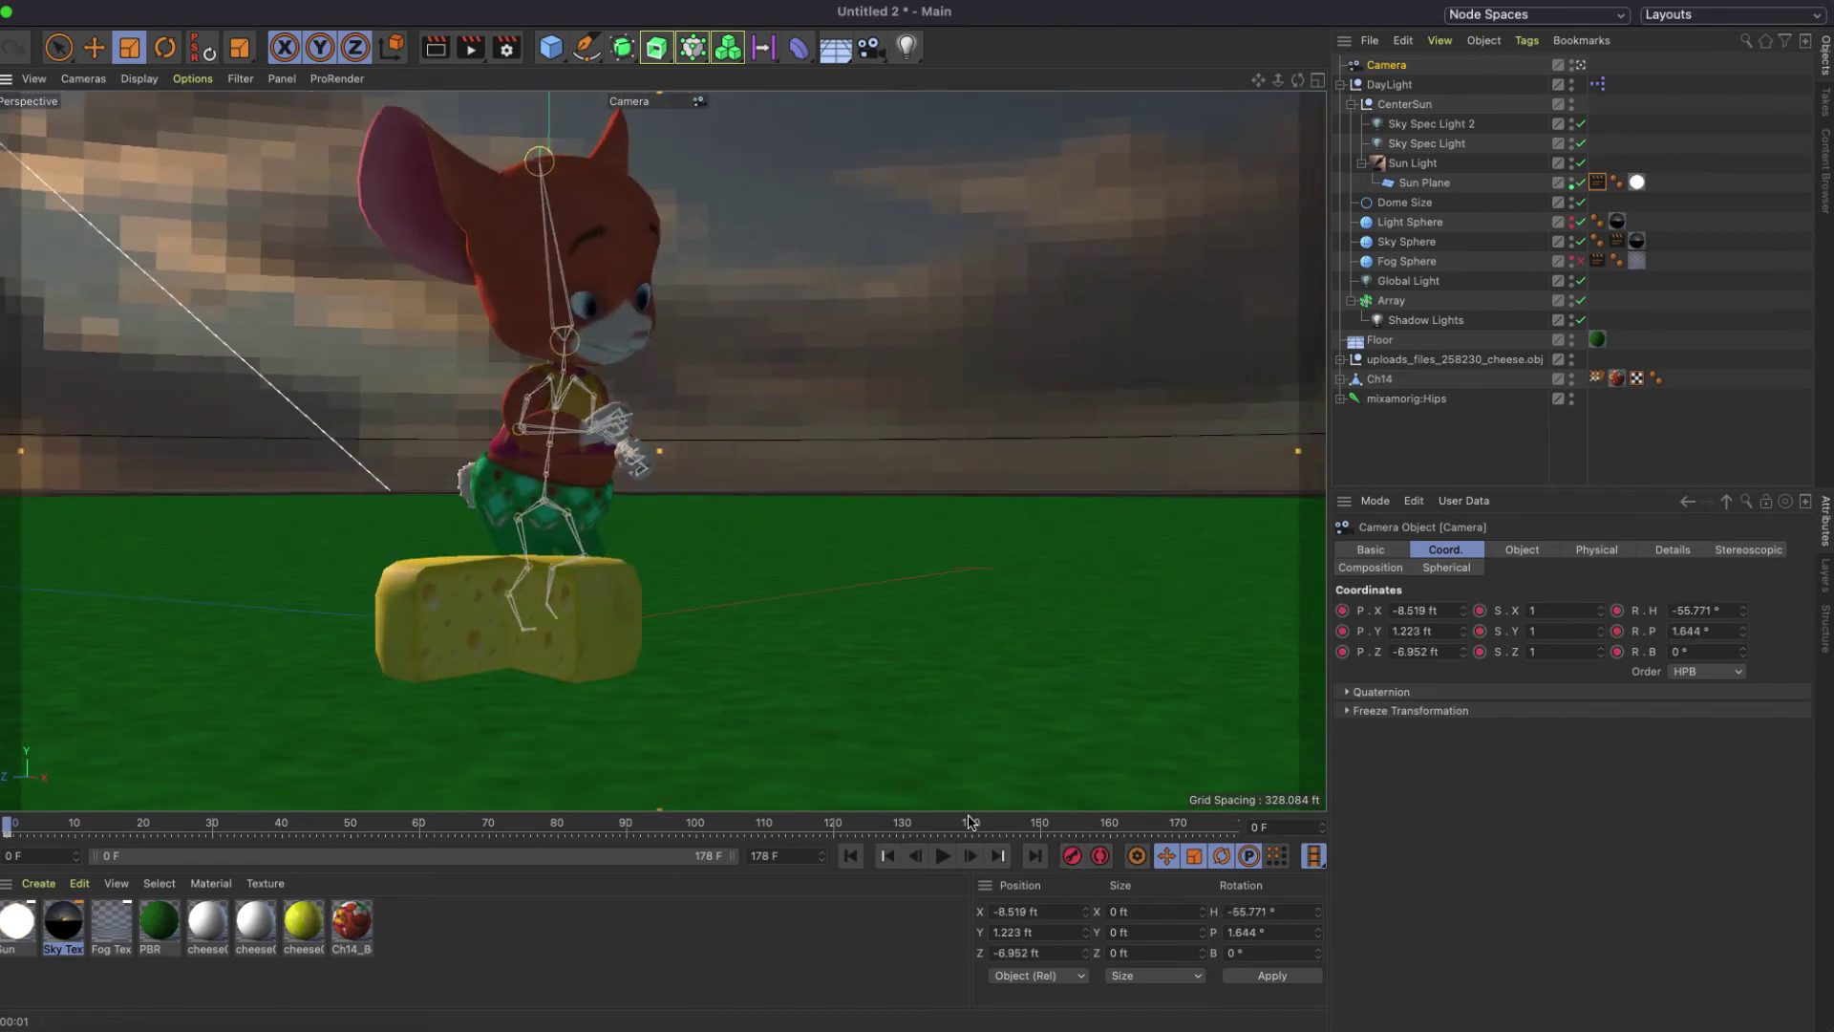
Reframe the camera closer at frame 178, record a keyframe, and play back the sweep.
{"action": "left_click_drag", "start_coordinate": [968, 822], "coordinate": [1394, 823]}
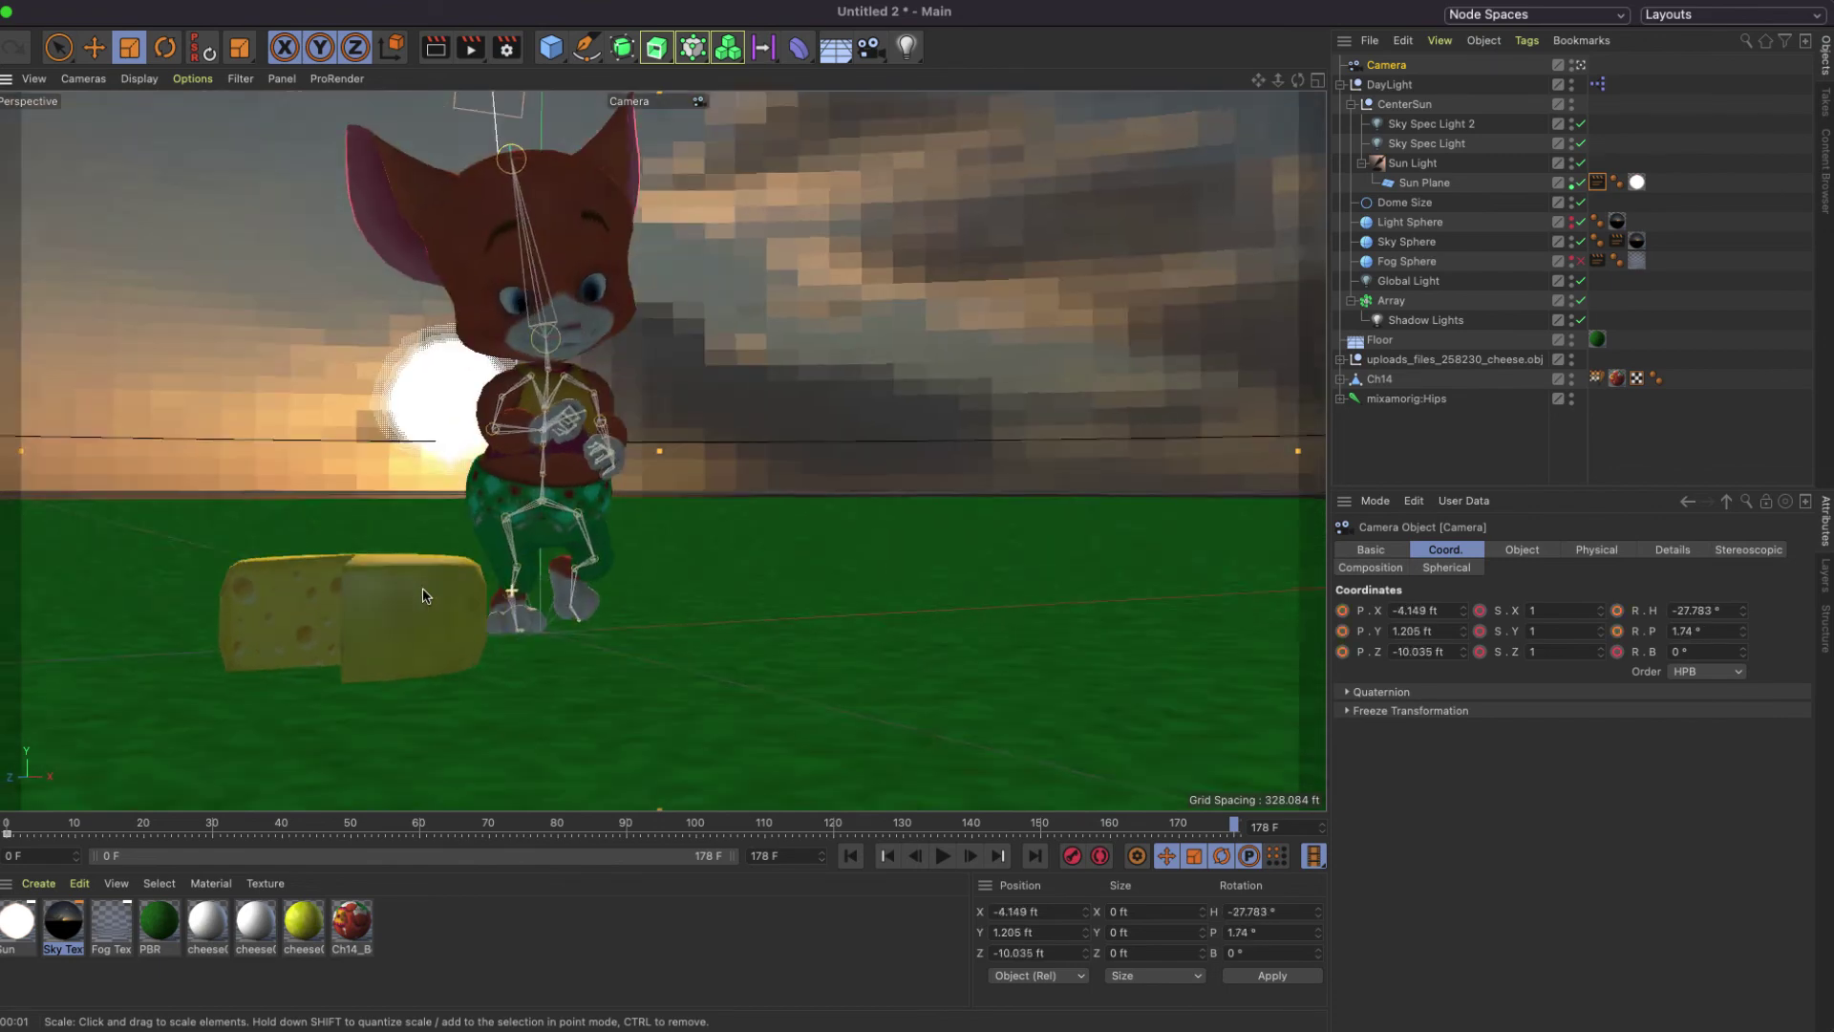
{"action": "mouse_move", "coordinate": [418, 596]}
{"action": "left_mouse_down", "text": "alt"}
{"action": "mouse_move", "coordinate": [463, 614]}
{"action": "mouse_move", "coordinate": [446, 615]}
{"action": "left_mouse_up", "text": "alt"}
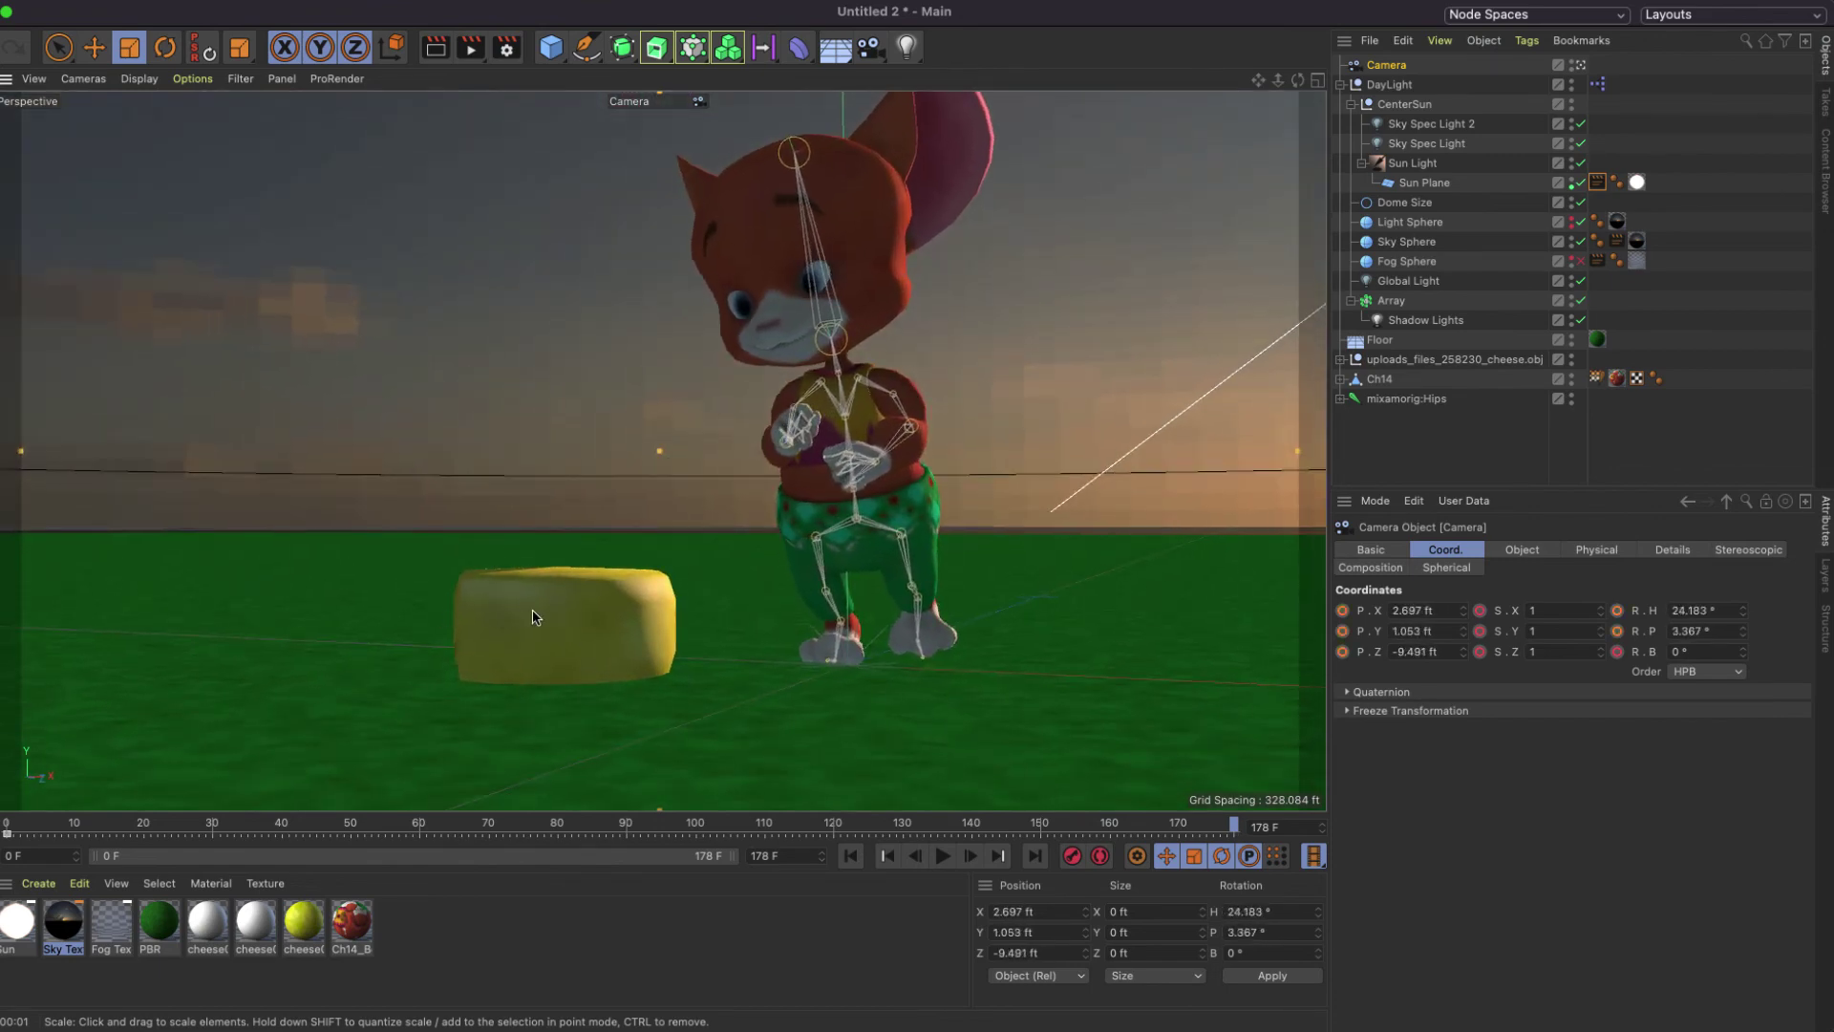
{"action": "left_click", "coordinate": [1072, 856]}
{"action": "left_click_drag", "start_coordinate": [1233, 831], "coordinate": [7, 831]}
{"action": "left_click", "coordinate": [946, 861]}
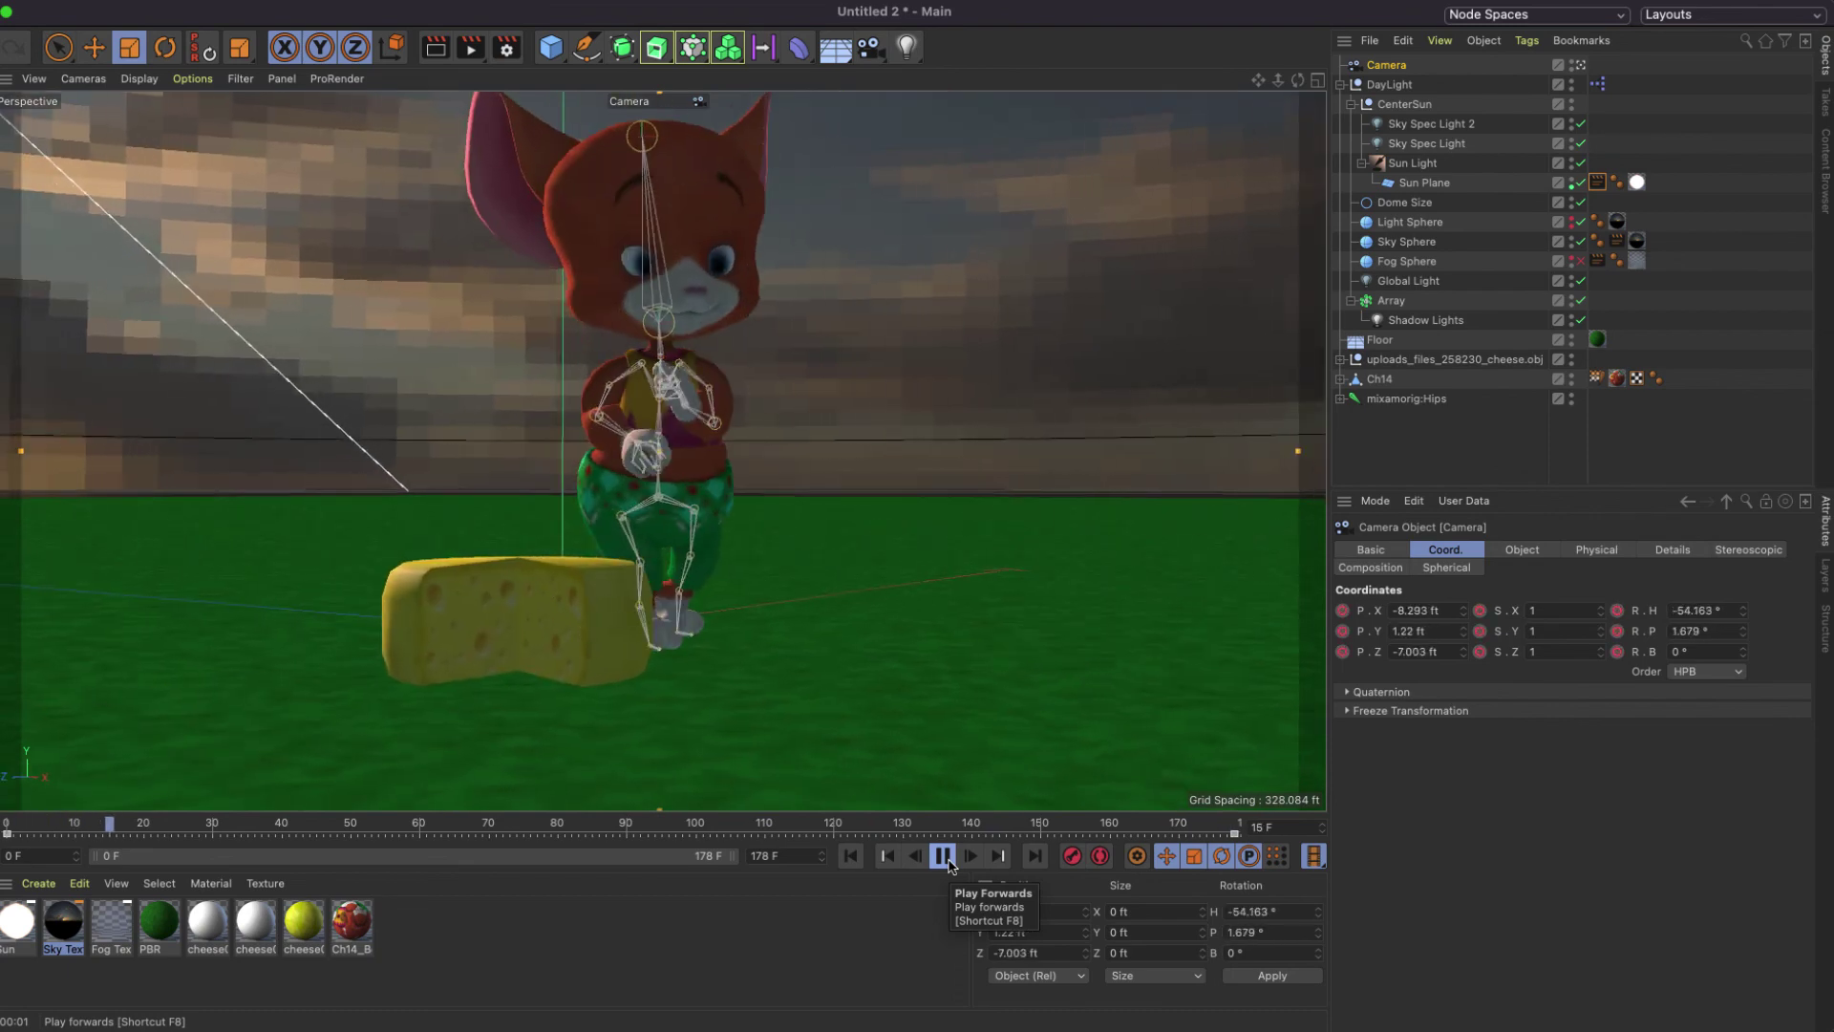
{"action": "left_click", "coordinate": [949, 864]}
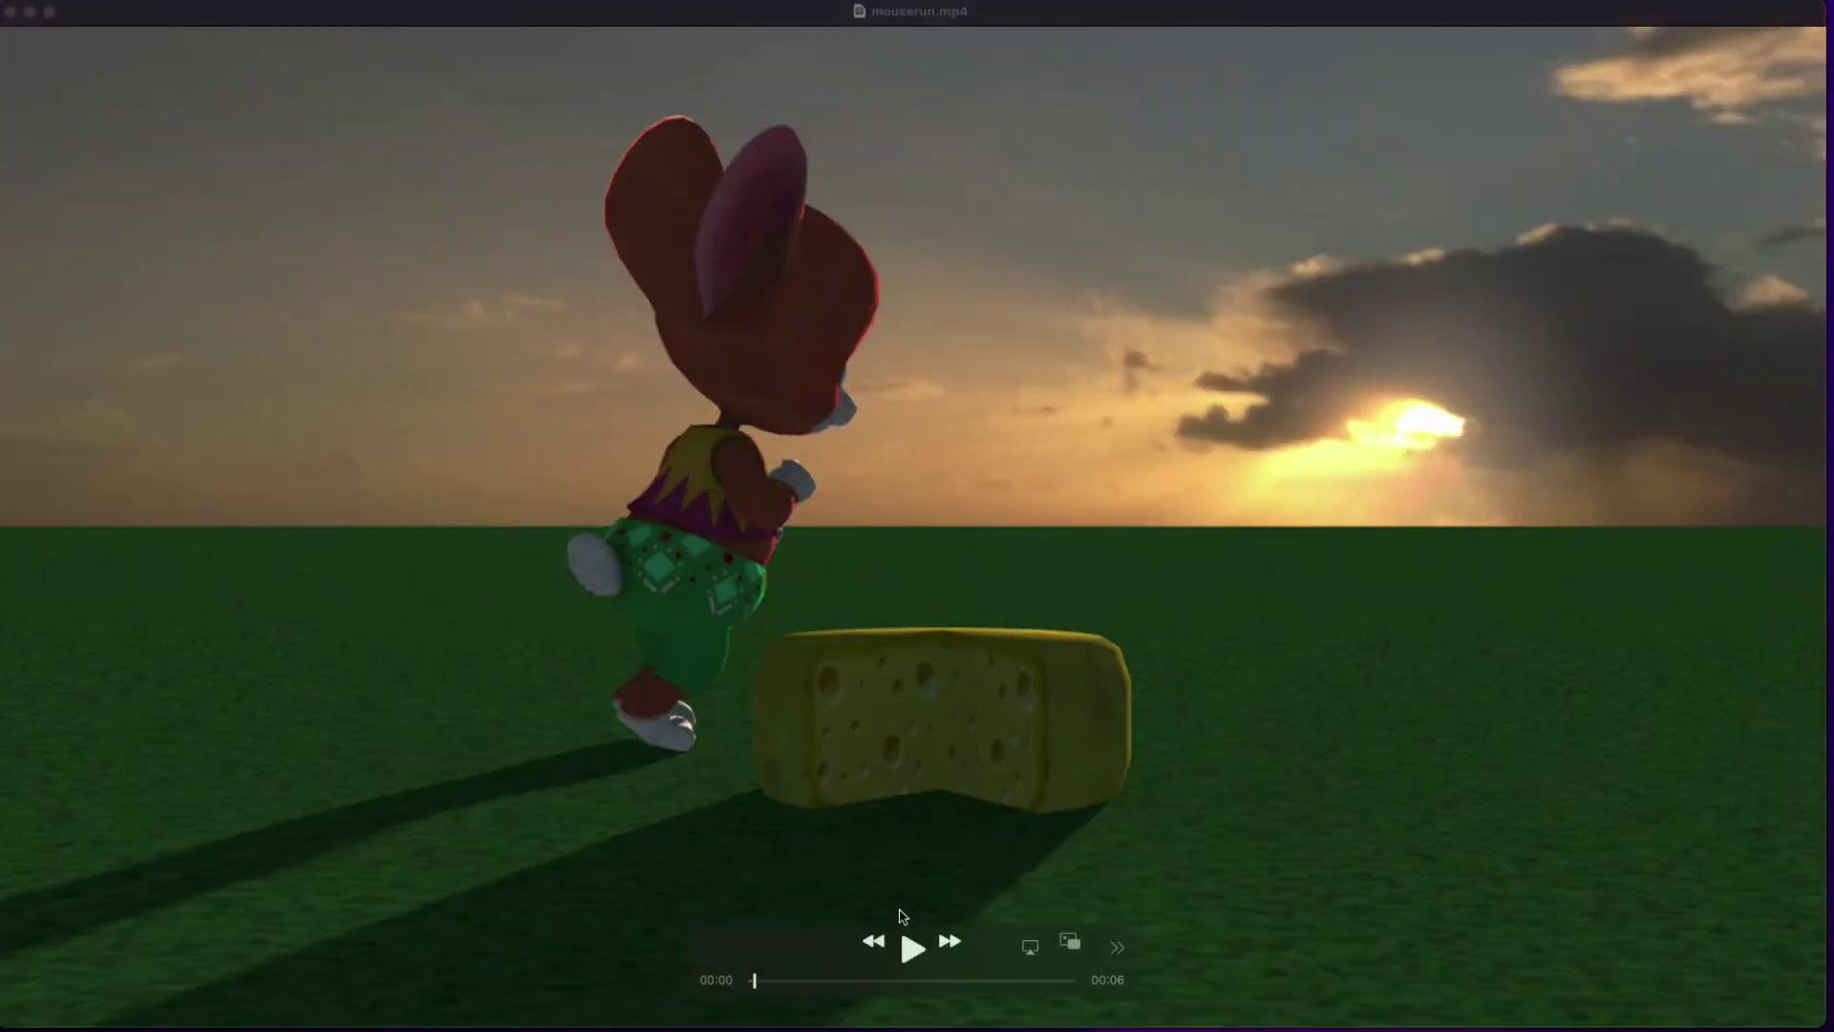
{"action": "left_click", "coordinate": [919, 947]}
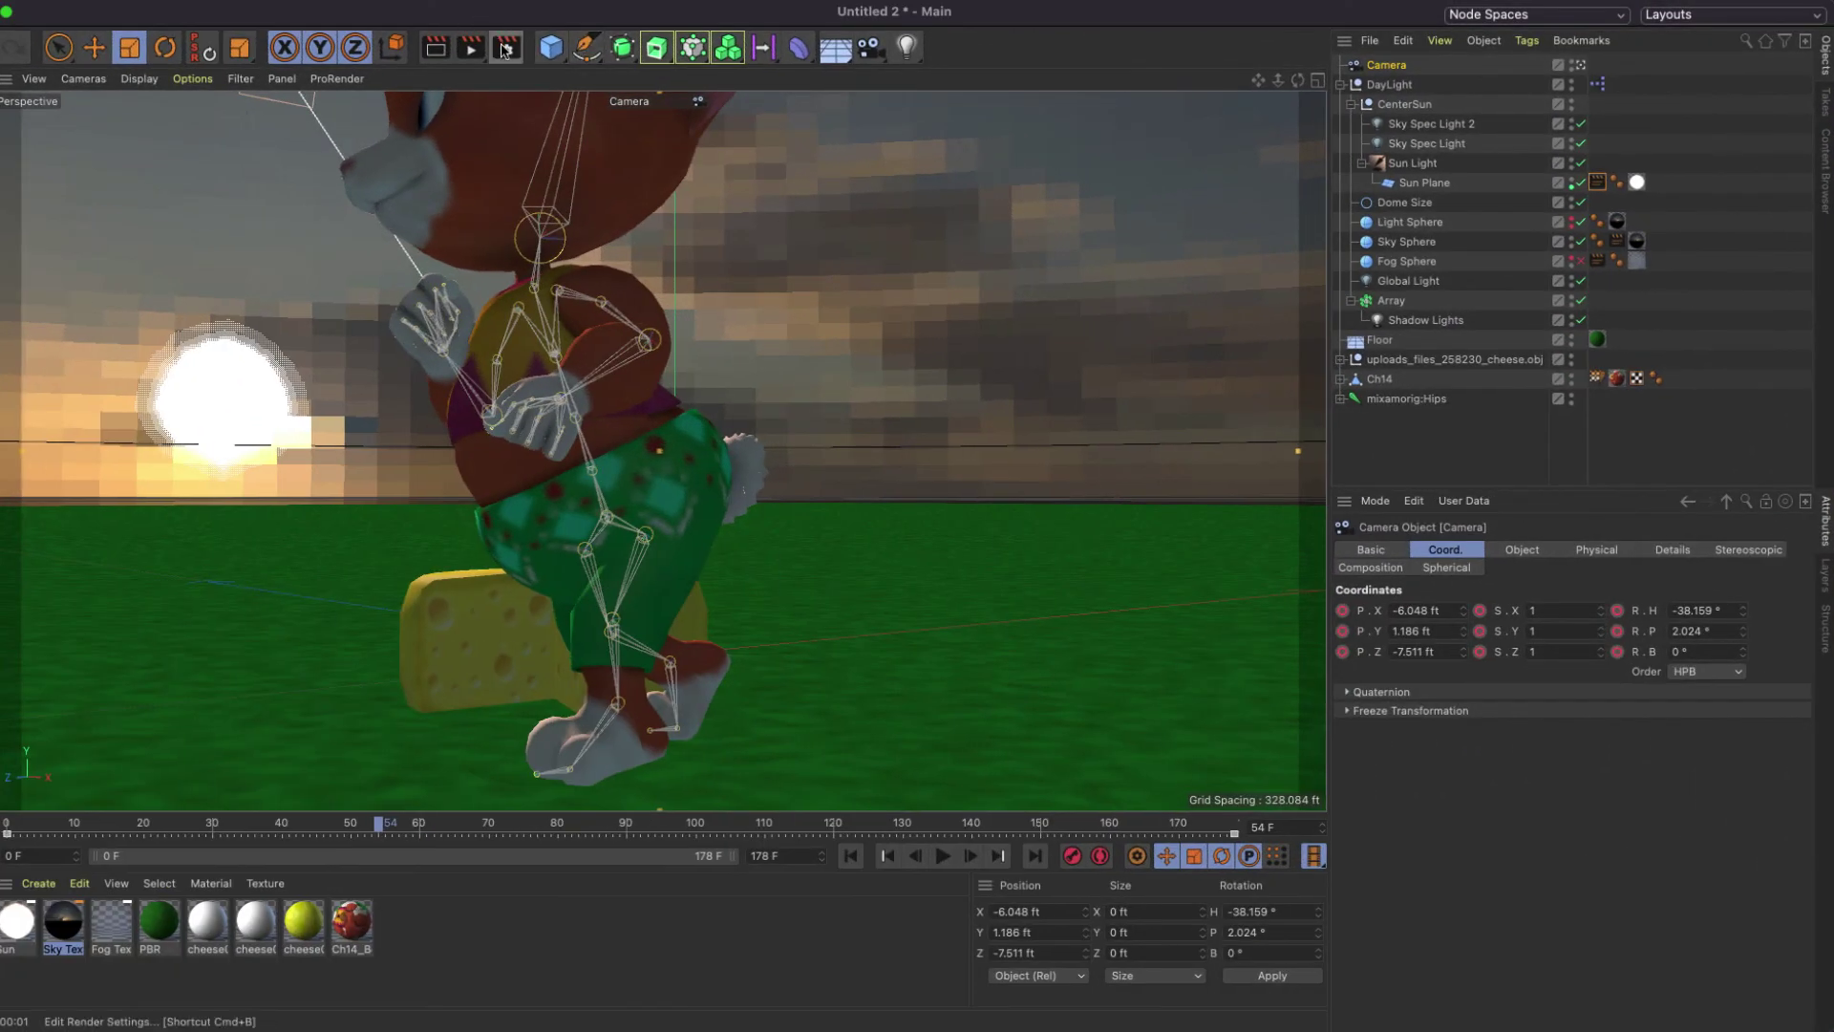
Set the render Save format to MP4 and run a test render of the current frame.
{"action": "left_click", "coordinate": [503, 47]}
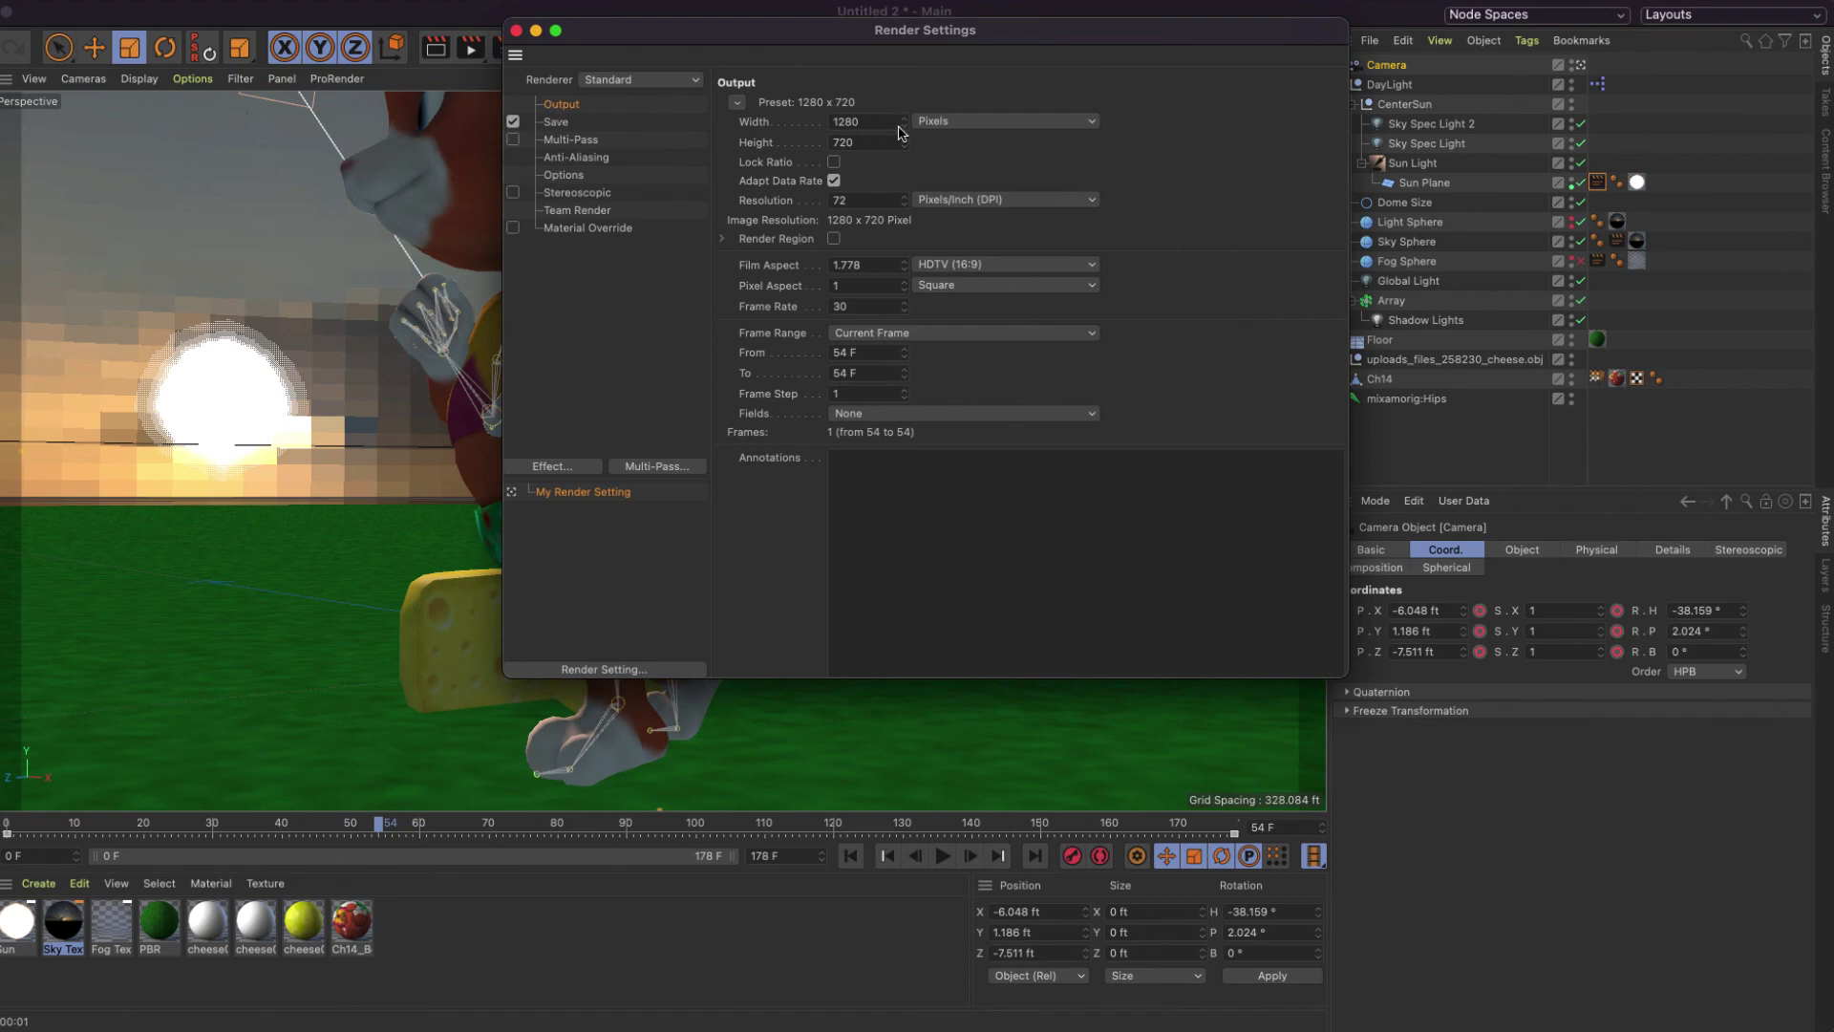
{"action": "left_click", "coordinate": [530, 122]}
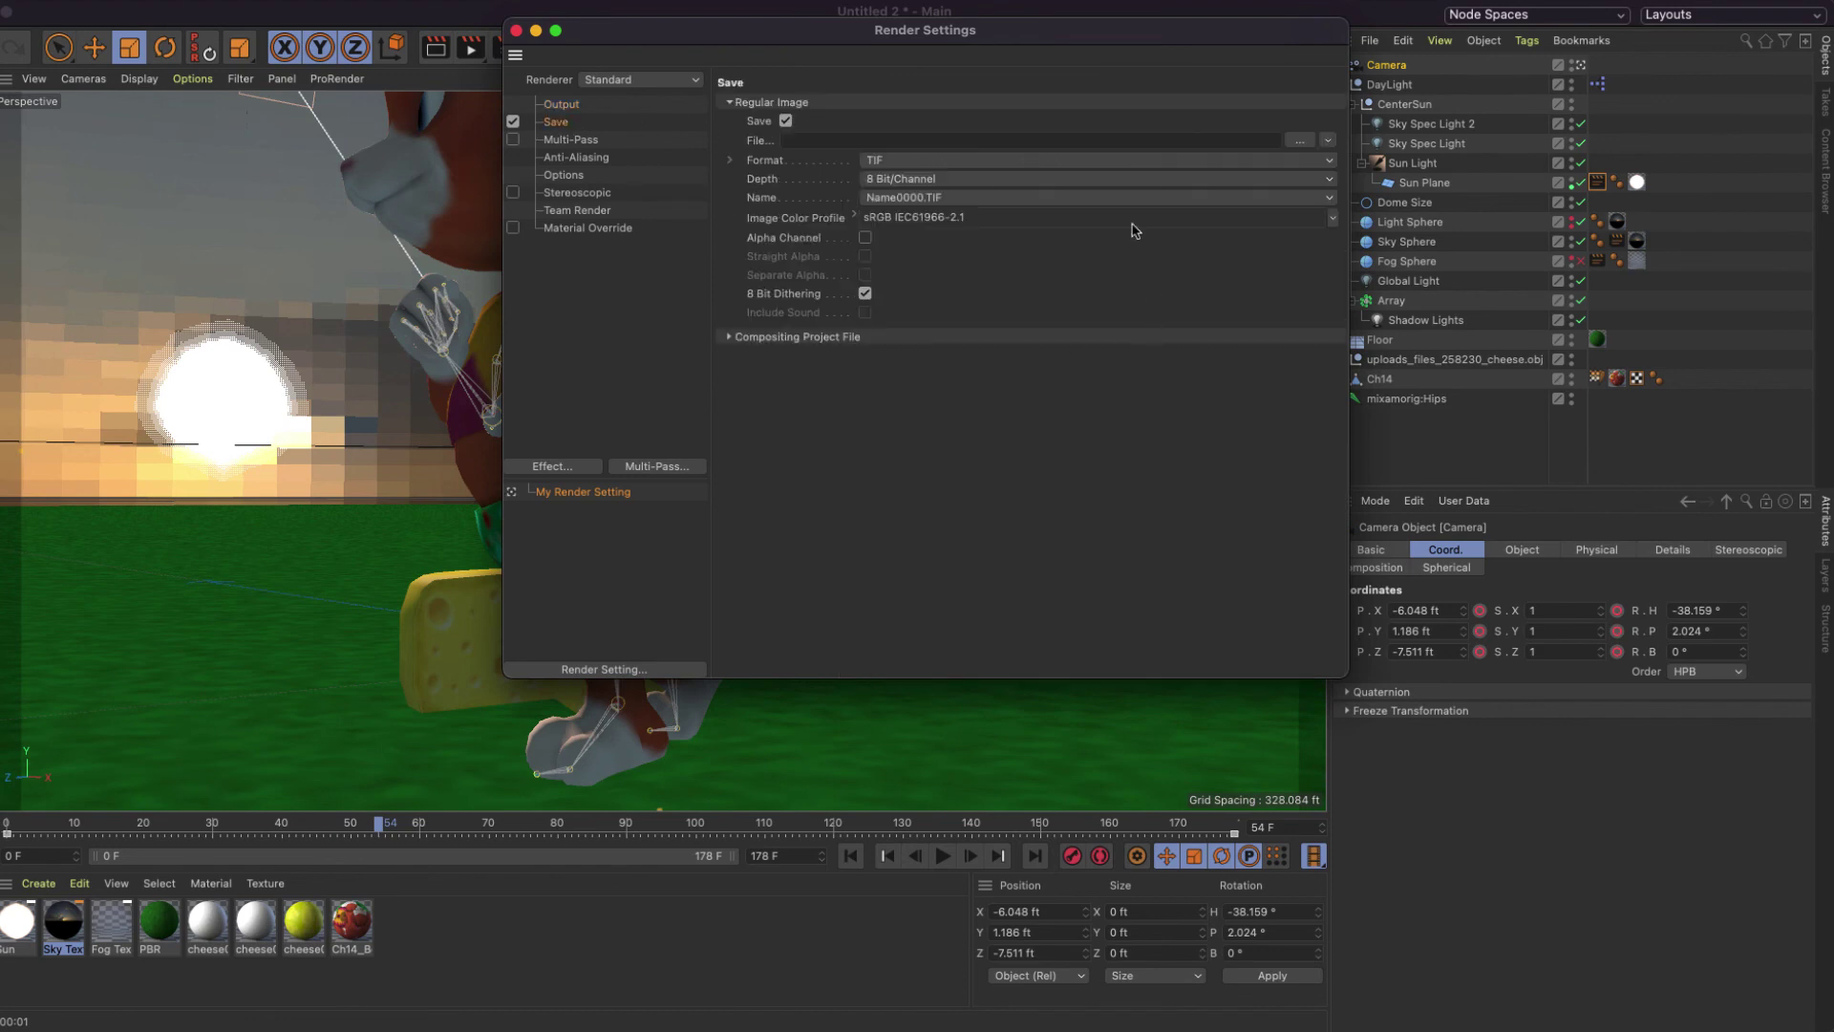
{"action": "left_click", "coordinate": [1021, 162]}
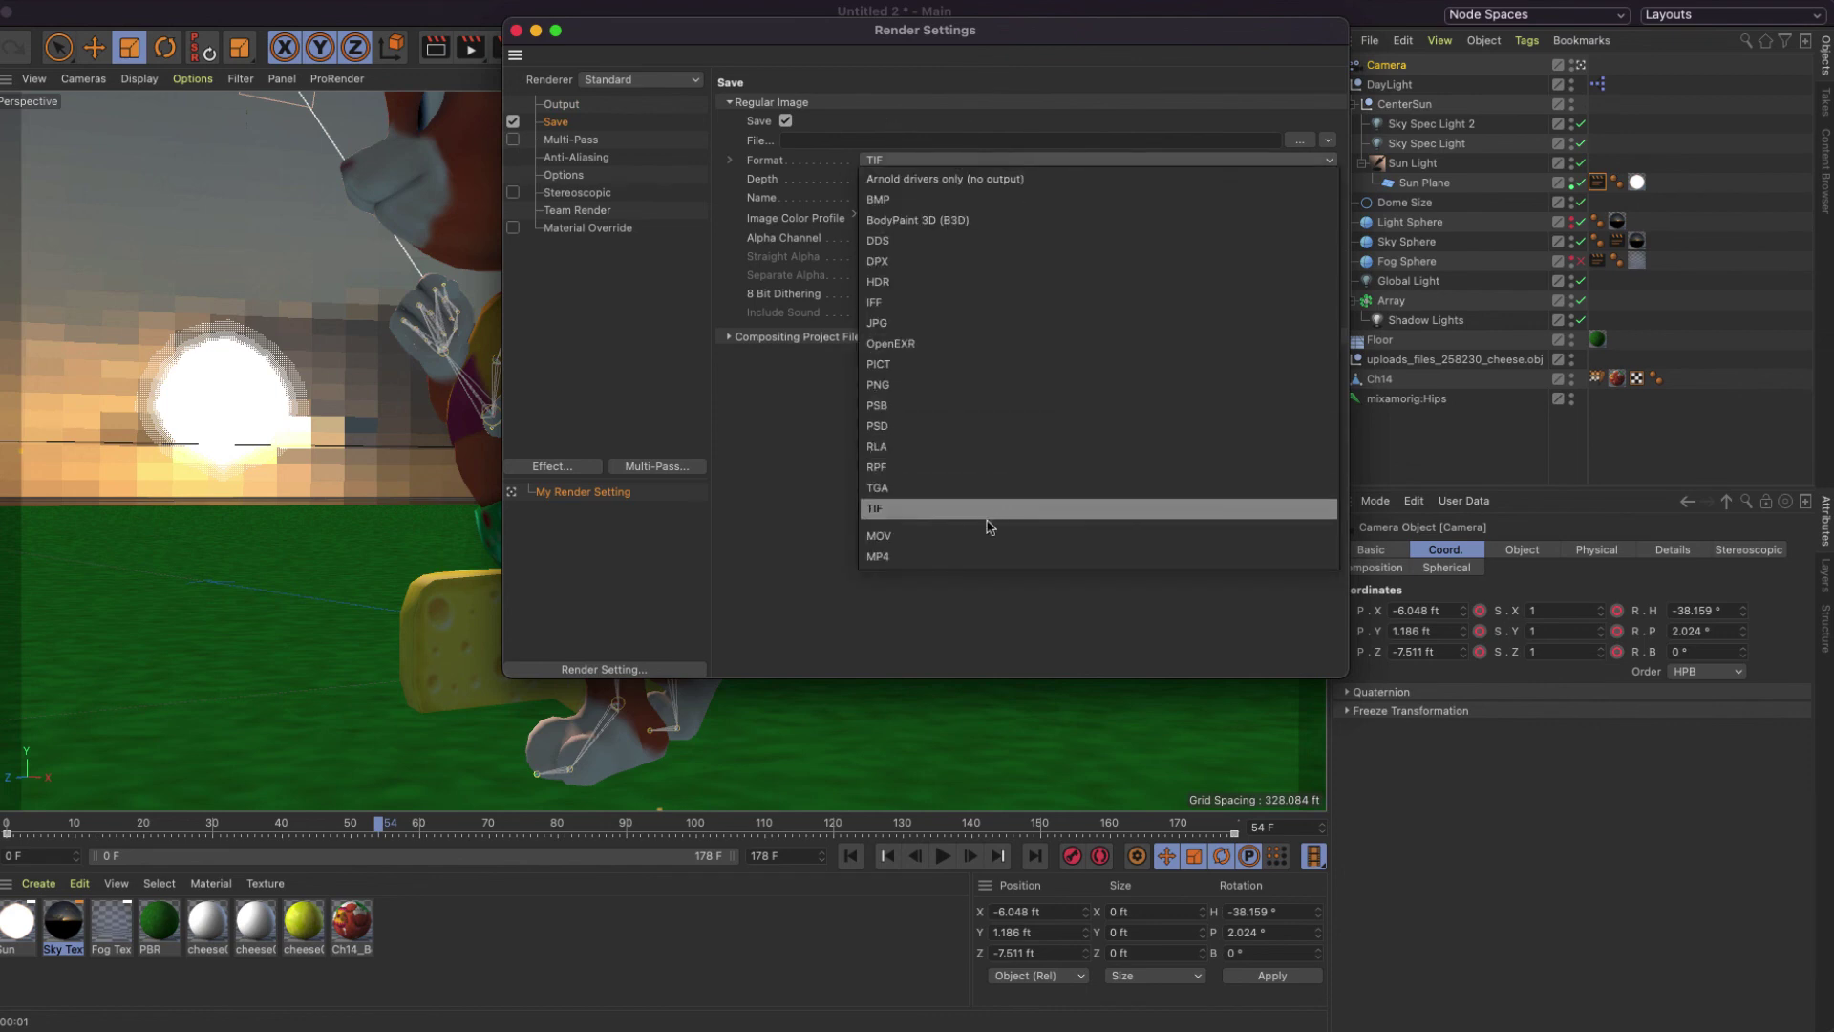
{"action": "left_click", "coordinate": [1005, 562]}
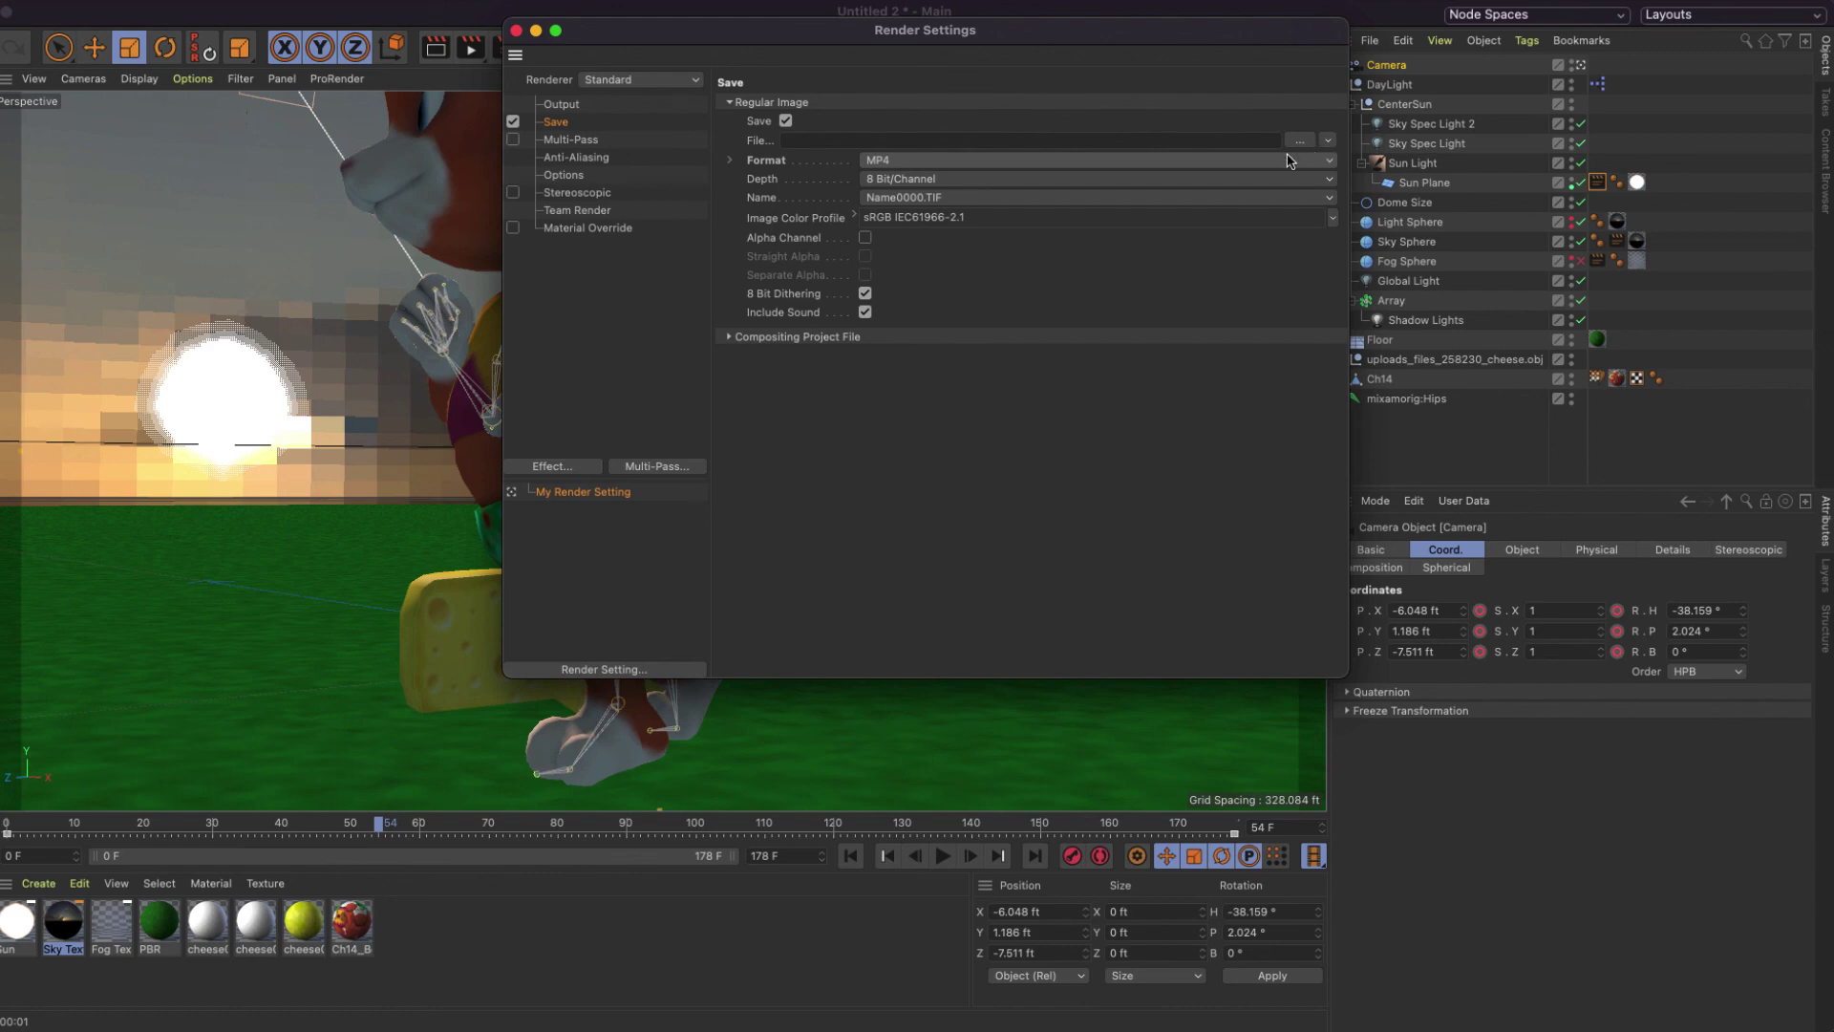
{"action": "left_click", "coordinate": [515, 30]}
{"action": "left_click", "coordinate": [470, 46]}
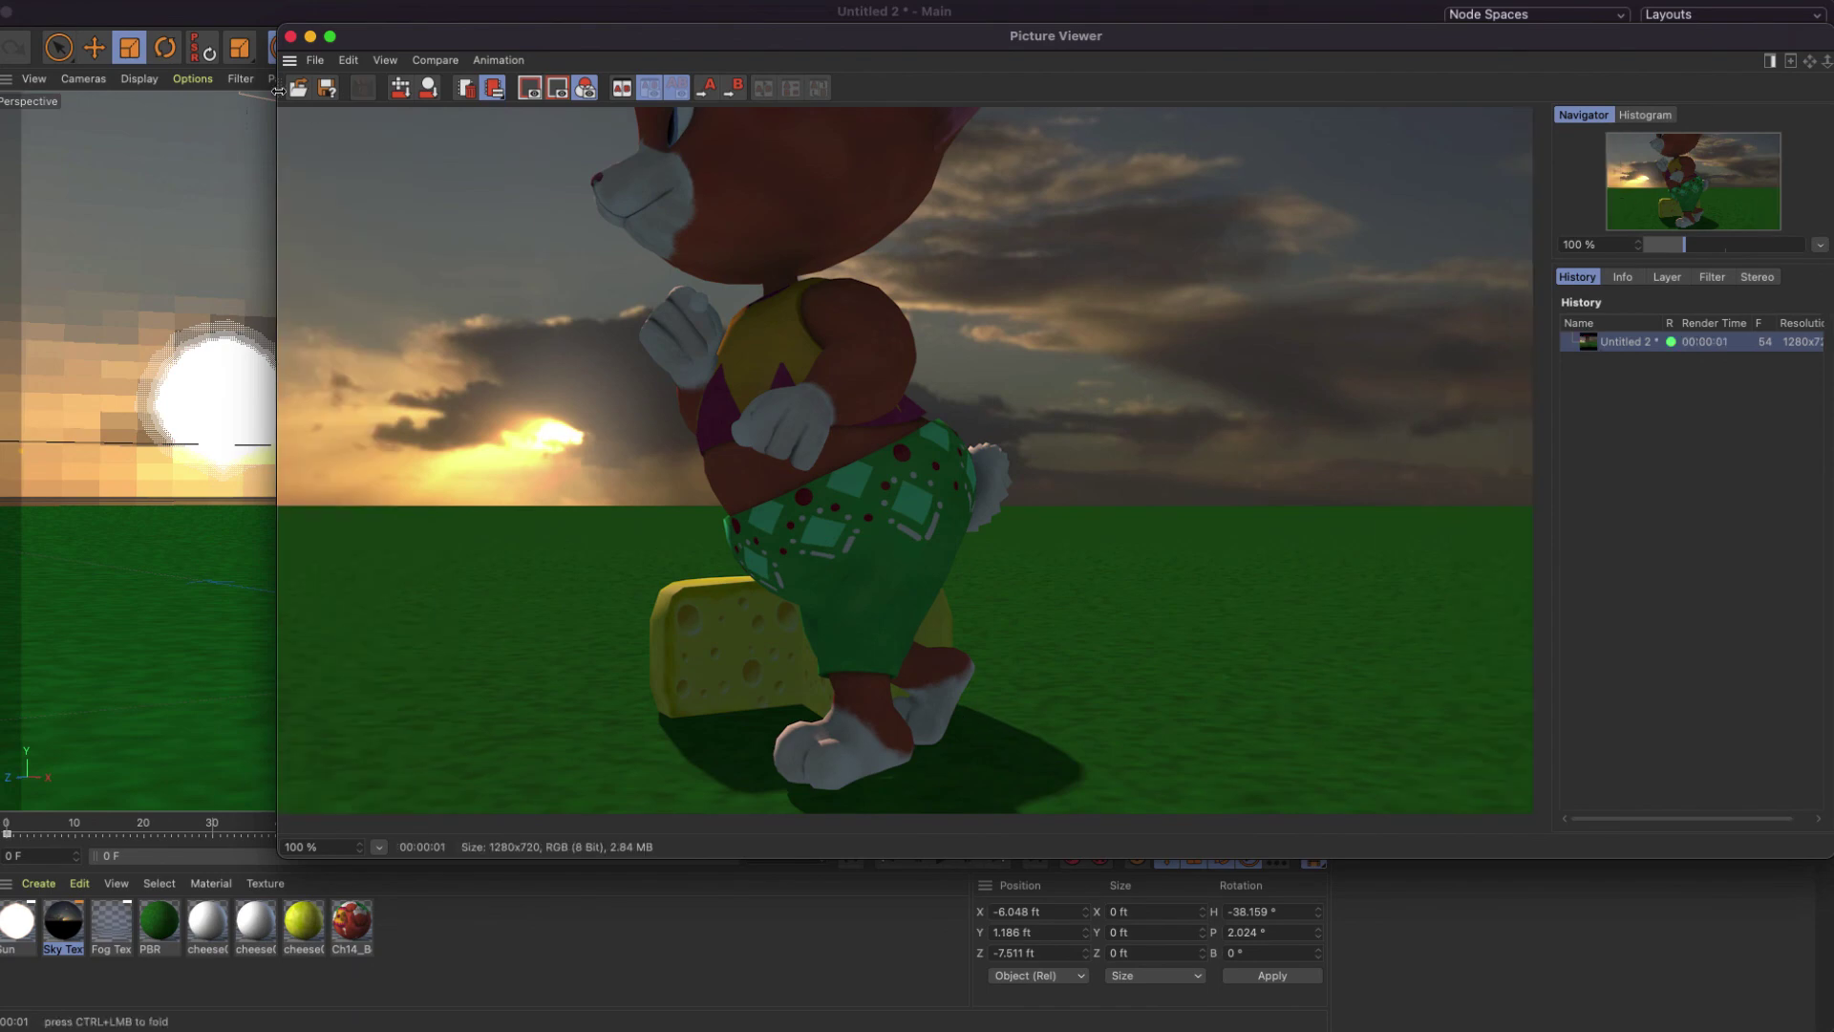
{"action": "left_click", "coordinate": [290, 36]}
Set the Output Frame Range to All Frames (0 to 178).
{"action": "left_click", "coordinate": [503, 47]}
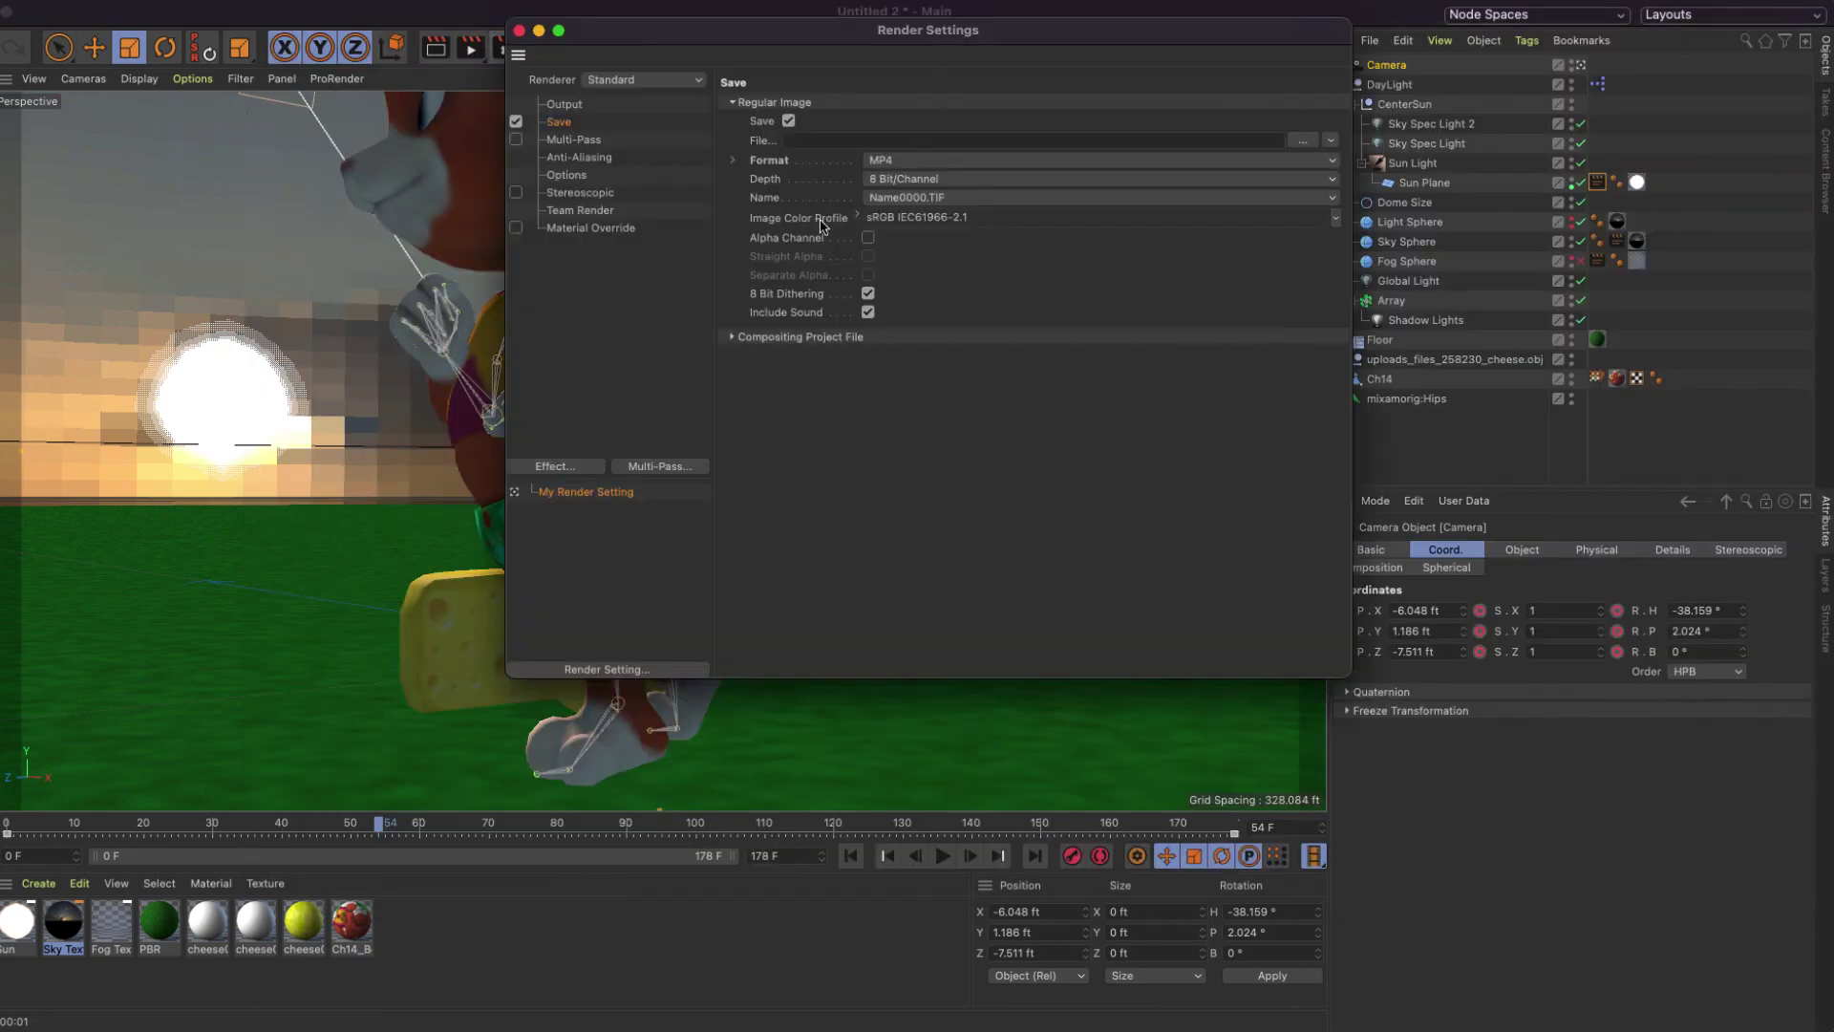
{"action": "left_click", "coordinate": [565, 105]}
{"action": "left_click", "coordinate": [884, 334]}
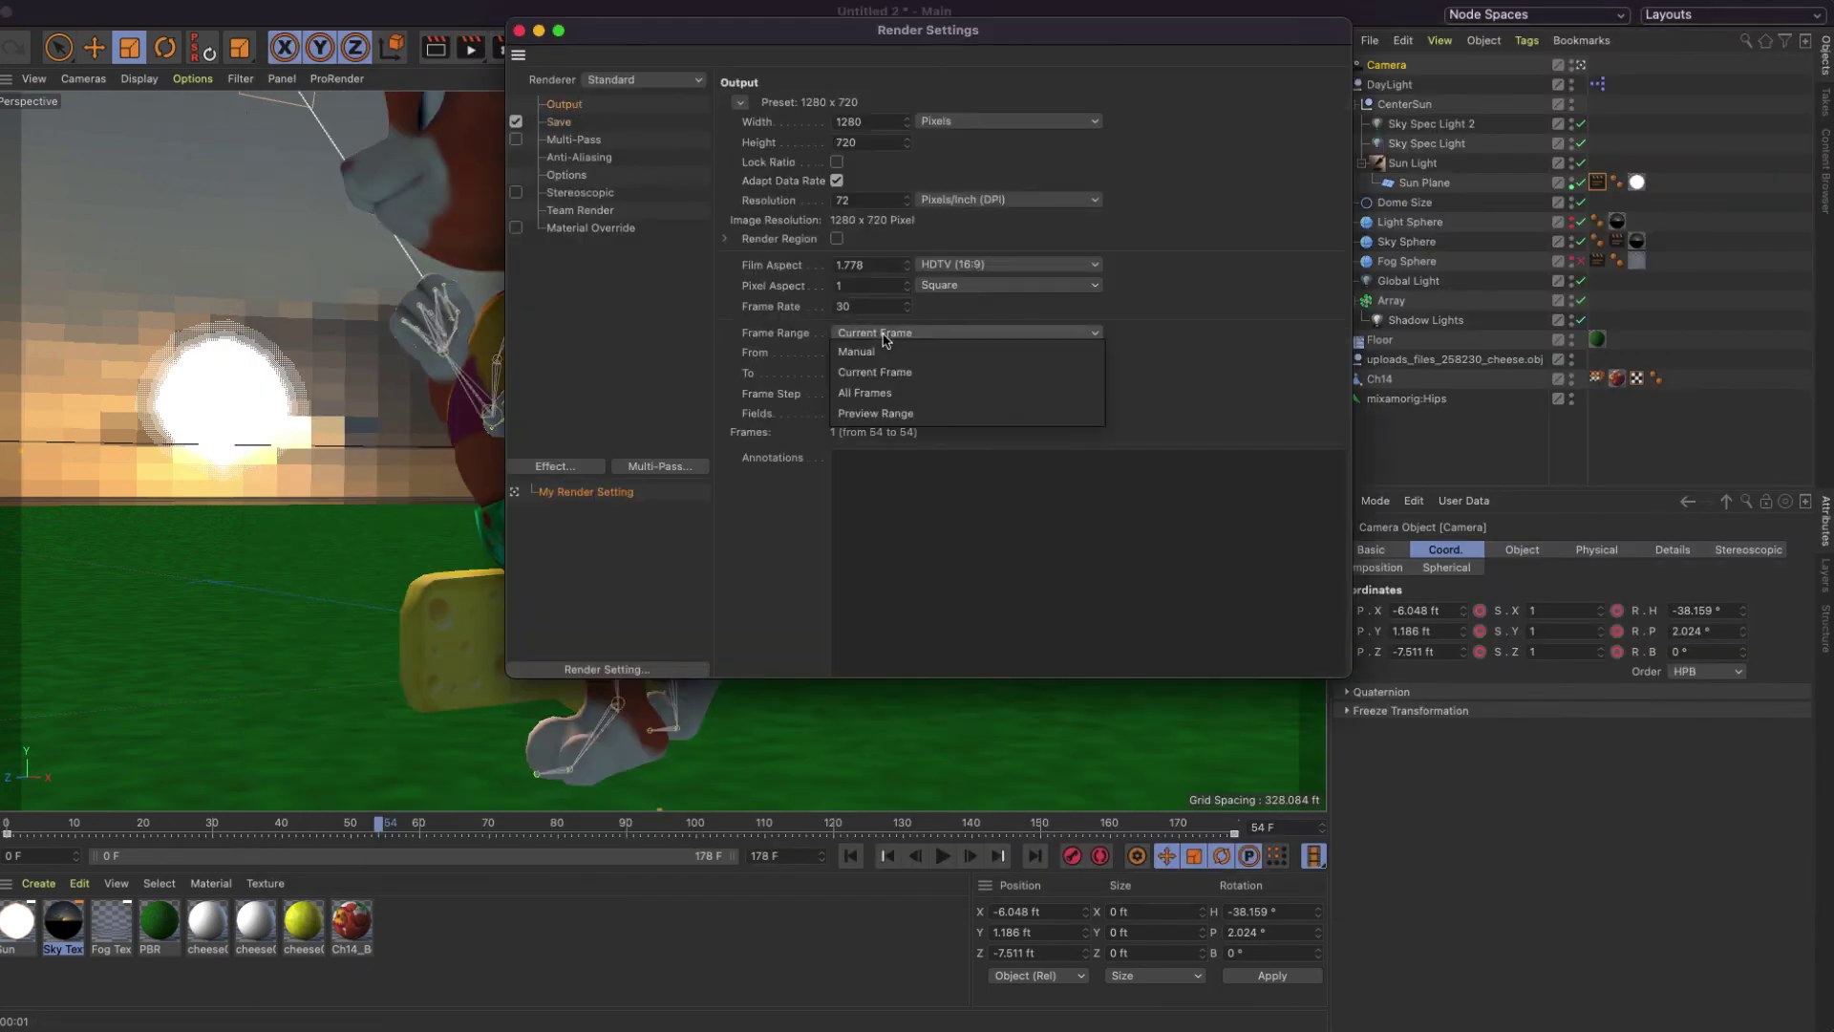
{"action": "left_click", "coordinate": [896, 391]}
{"action": "left_click", "coordinate": [519, 30]}
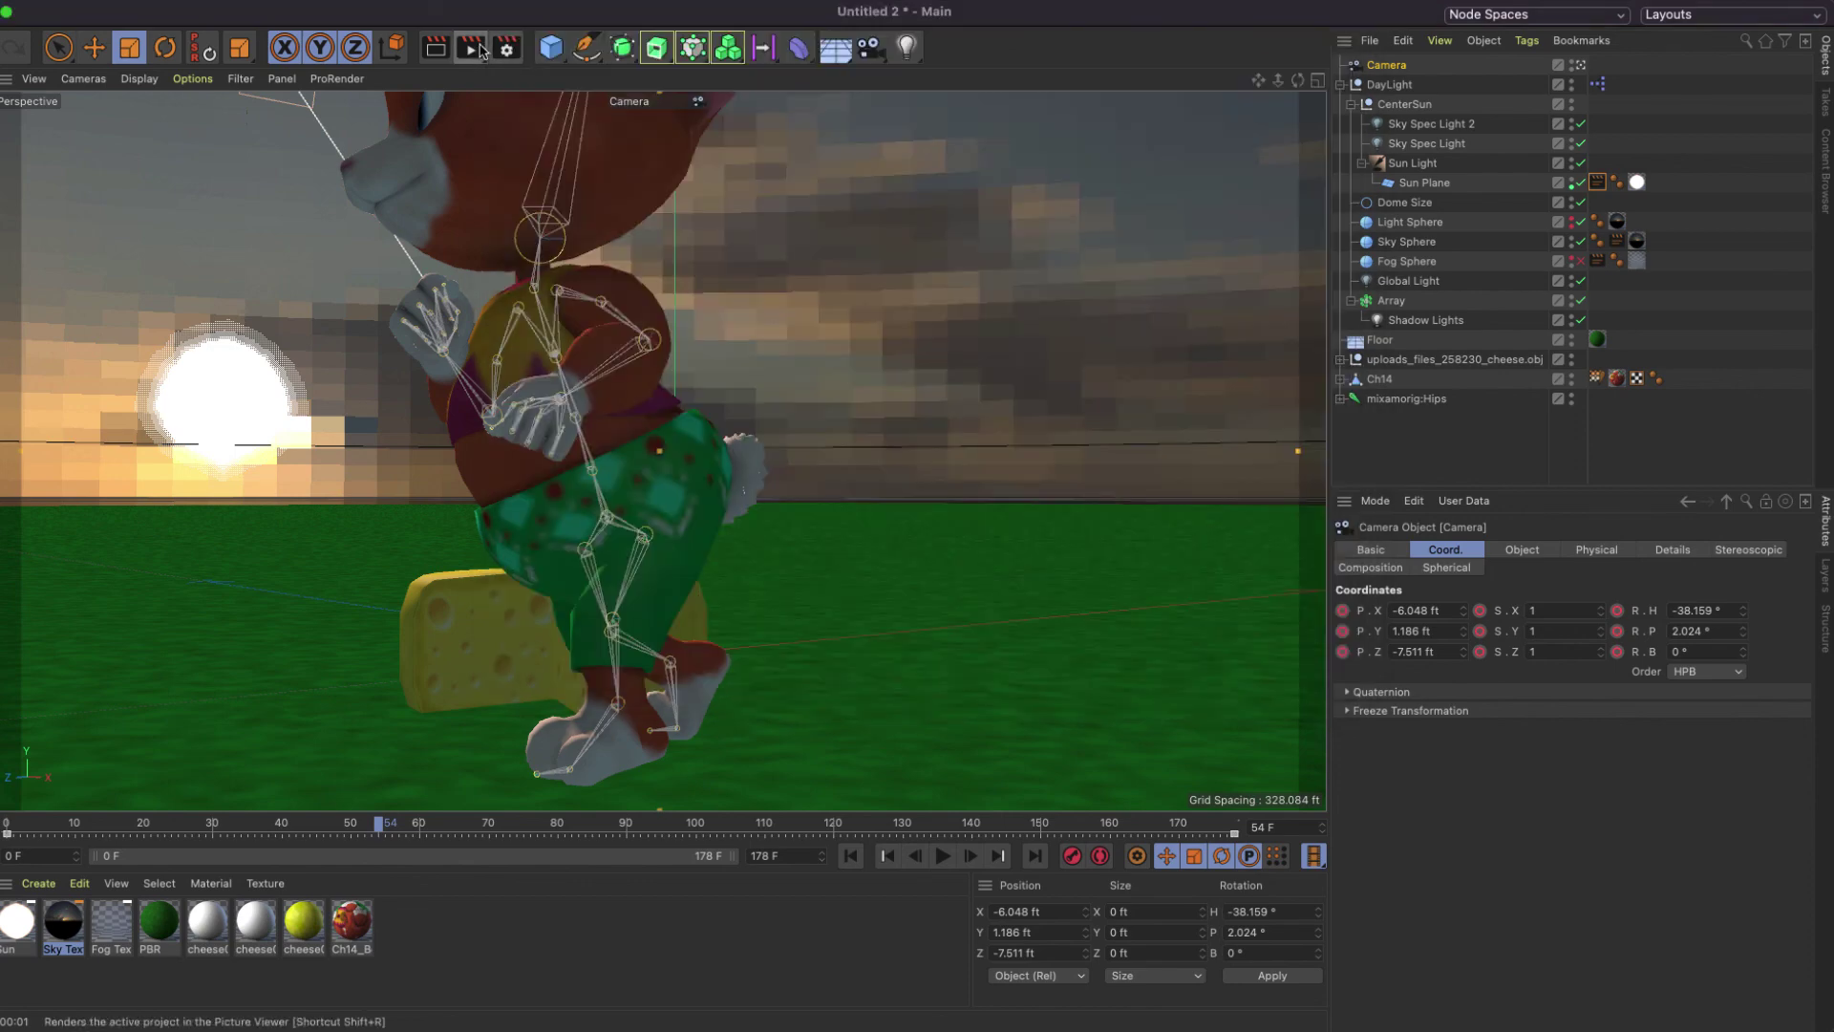
Render all 179 frames to the Picture Viewer, confirming the render without a save filename.
{"action": "left_click", "coordinate": [470, 46]}
{"action": "left_click", "coordinate": [929, 415]}
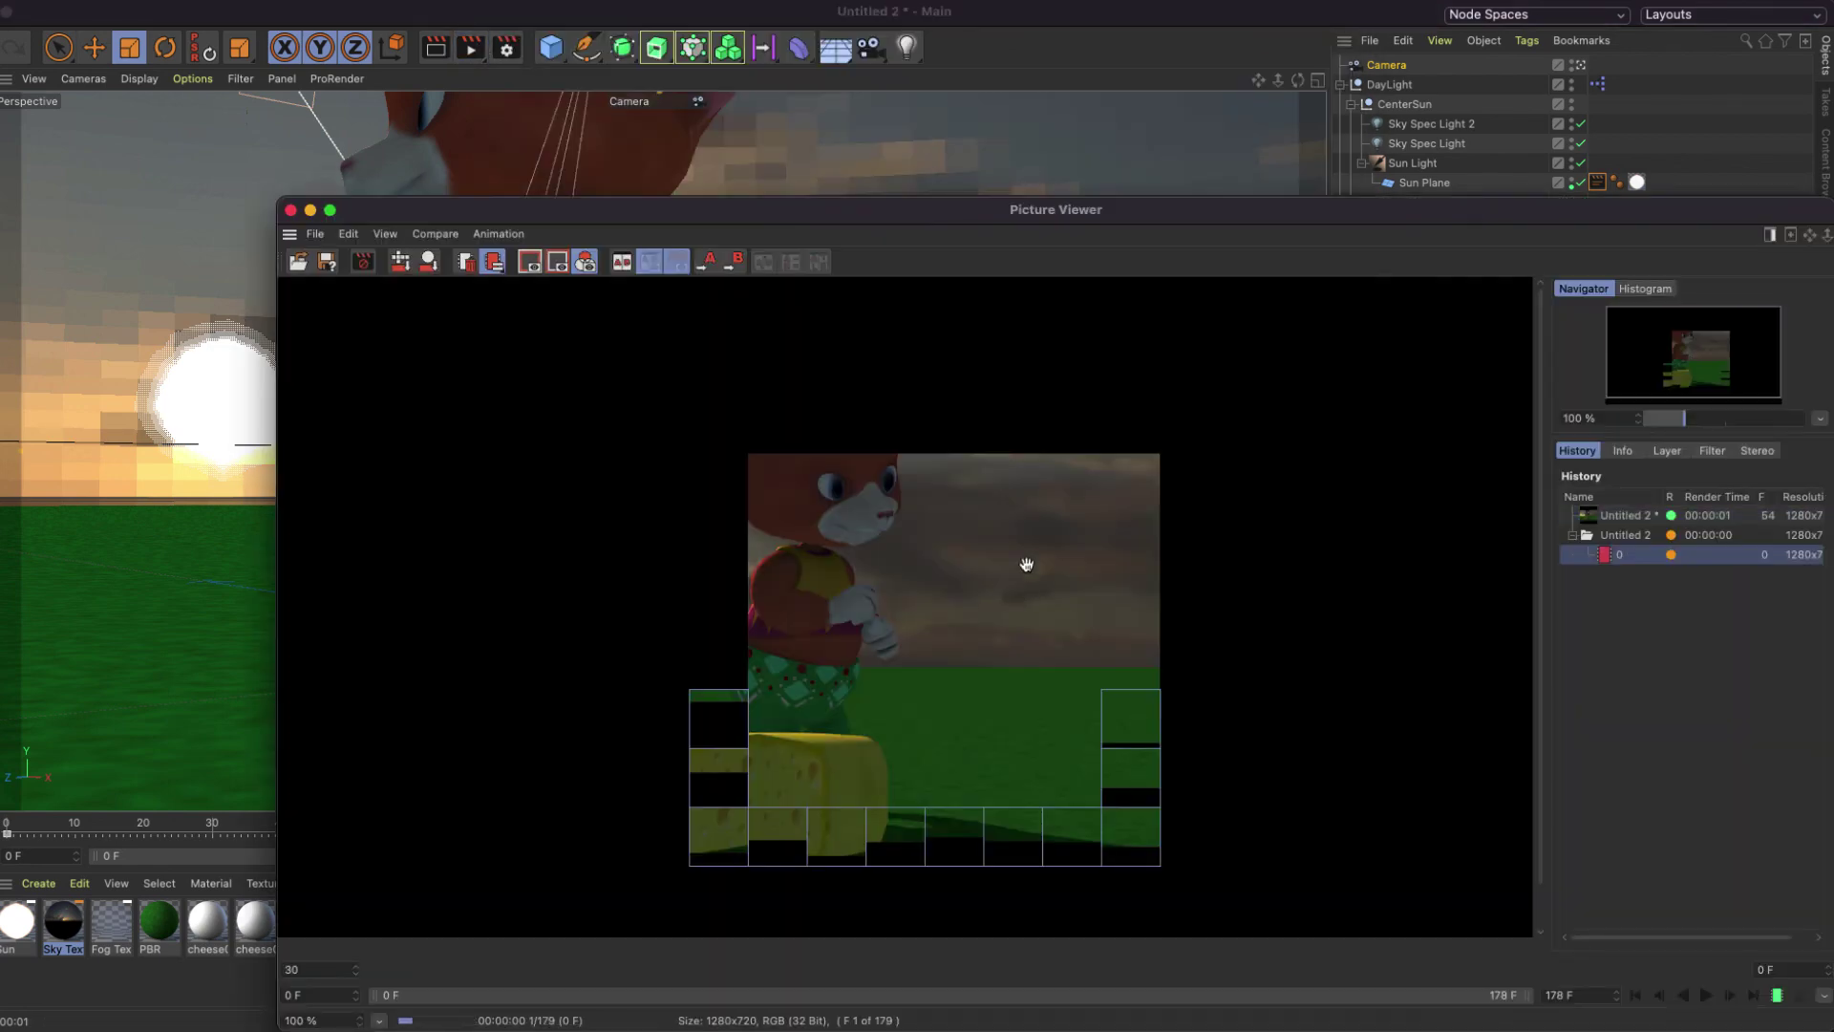